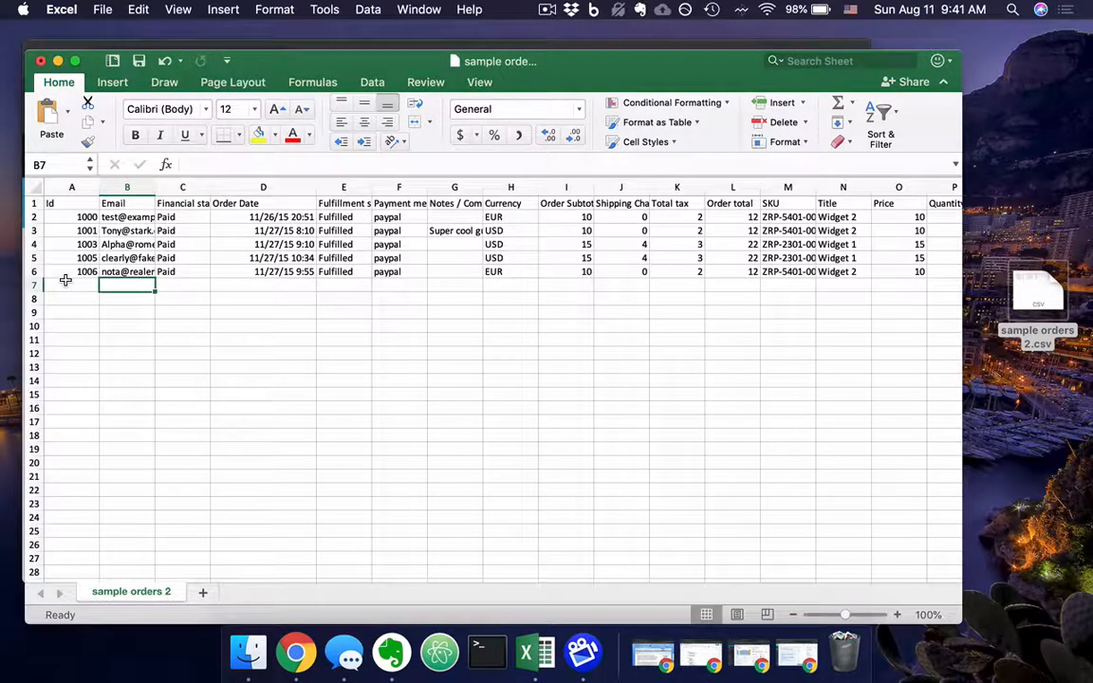
Examine the Id and Email columns of the sample orders sheet and the sort options available for the Email column.
{"action": "left_click", "coordinate": [83, 231]}
{"action": "left_click", "coordinate": [82, 258]}
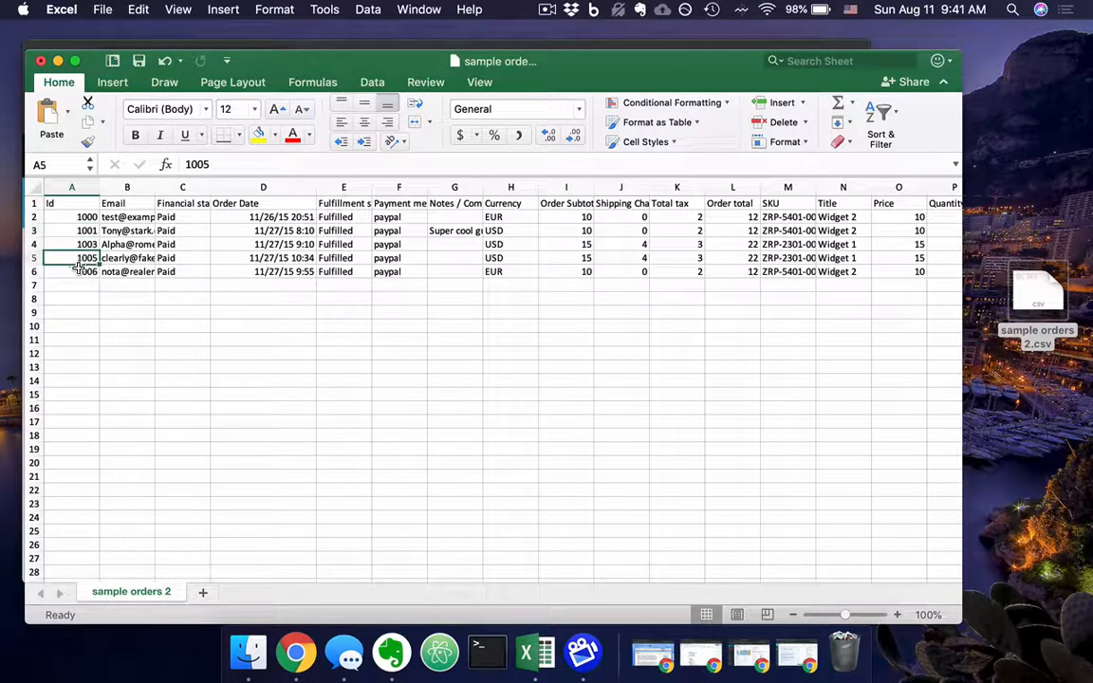
{"action": "left_click", "coordinate": [80, 271]}
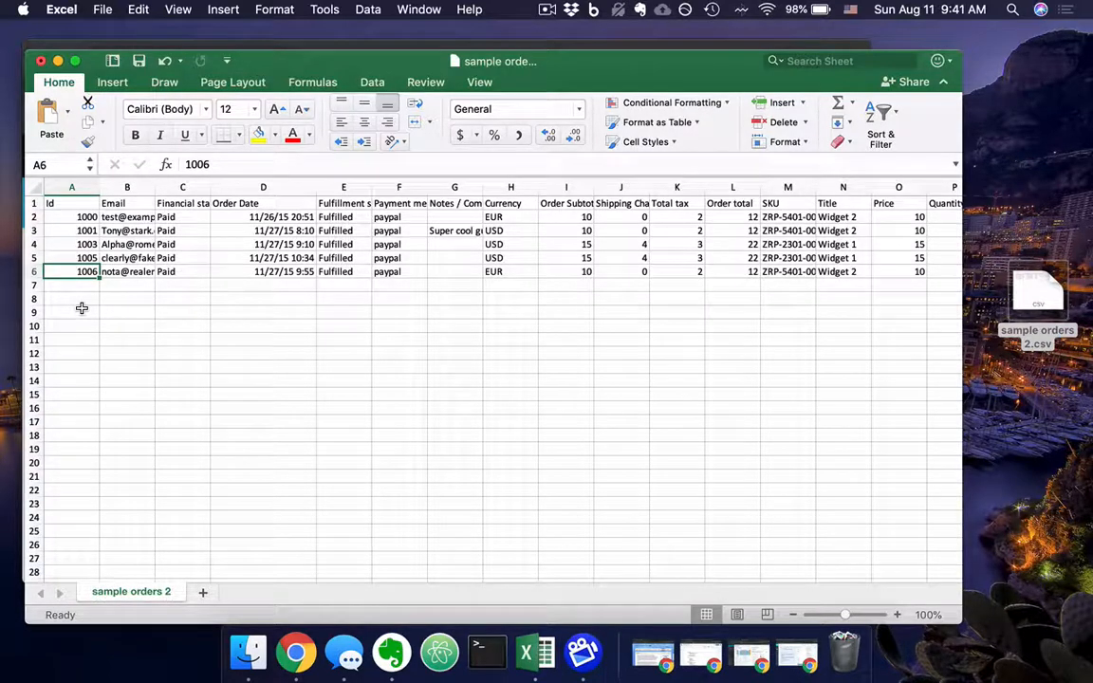
{"action": "left_click", "coordinate": [119, 258]}
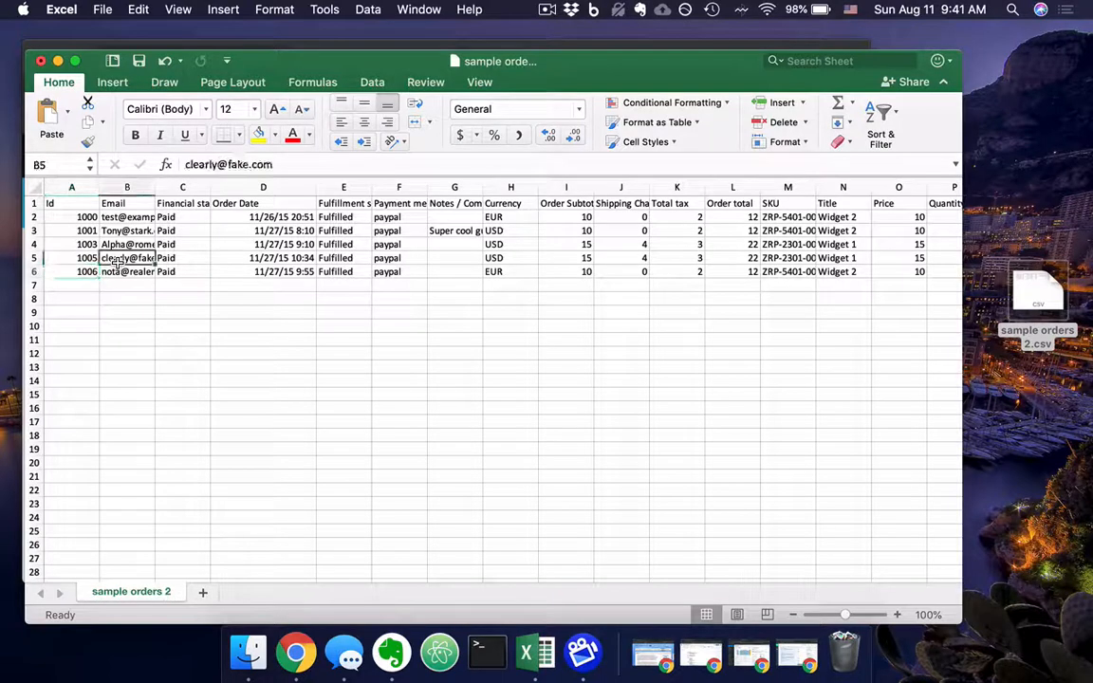
{"action": "left_click", "coordinate": [123, 231]}
{"action": "left_click", "coordinate": [133, 216]}
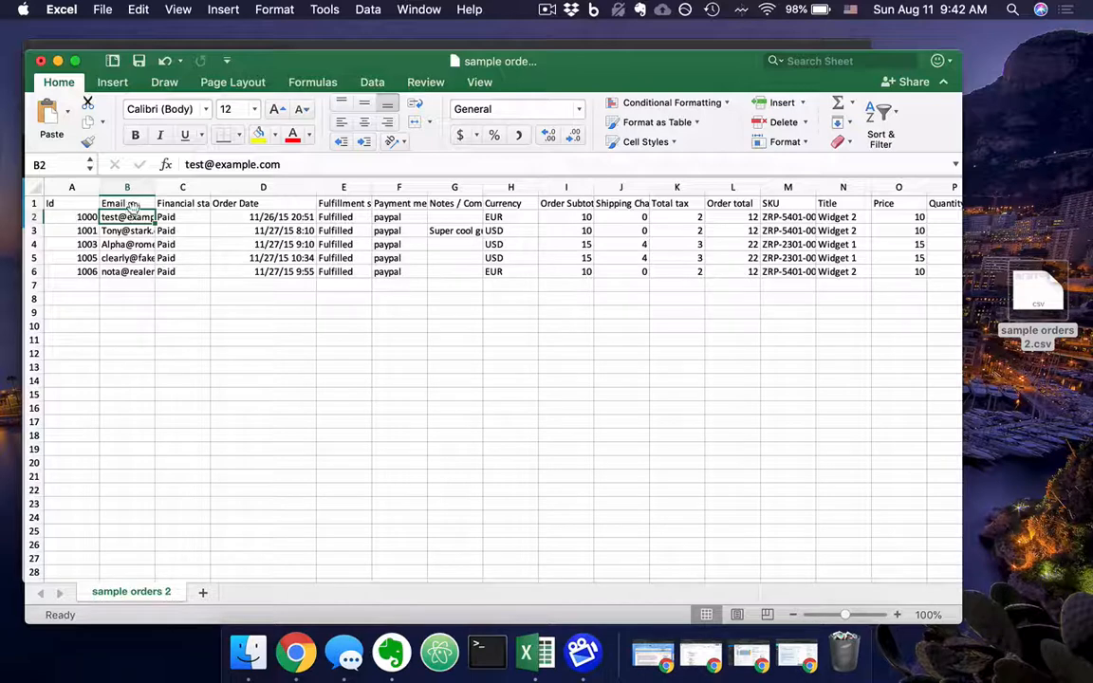
{"action": "left_click", "coordinate": [131, 187]}
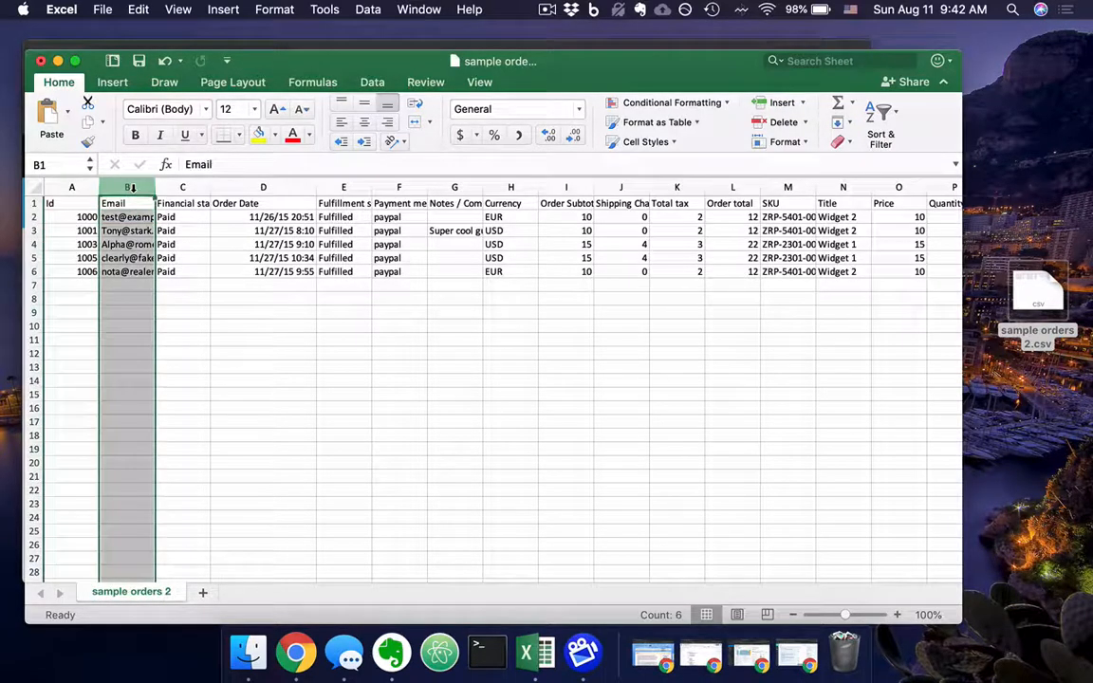
{"action": "left_click", "coordinate": [881, 119]}
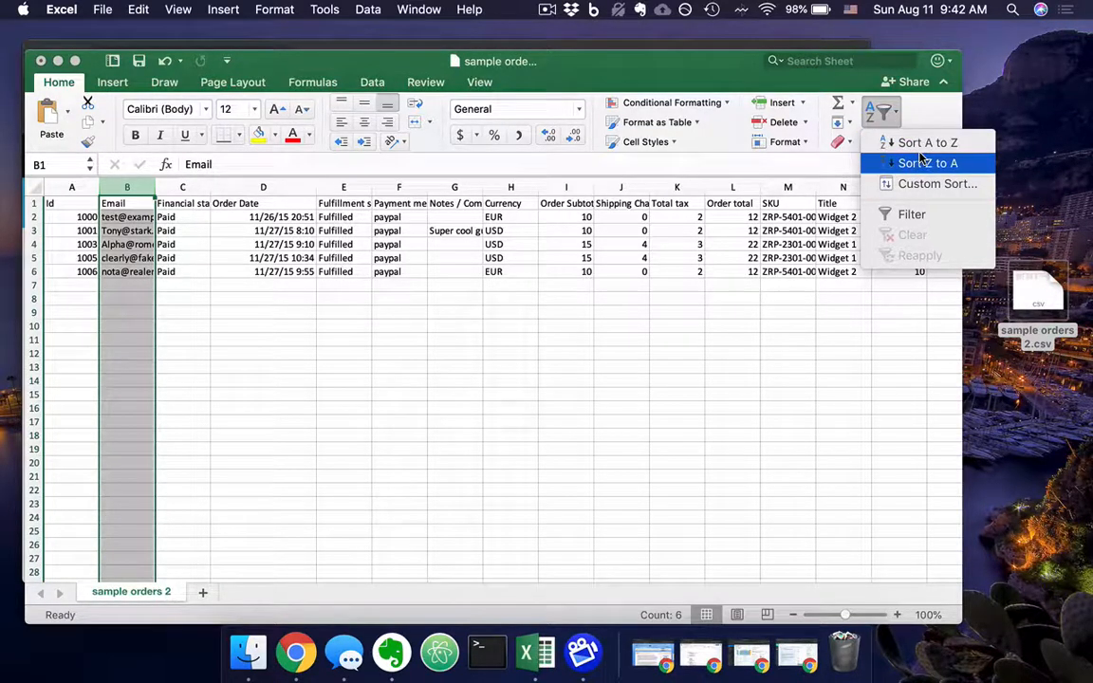
{"action": "left_click", "coordinate": [272, 453]}
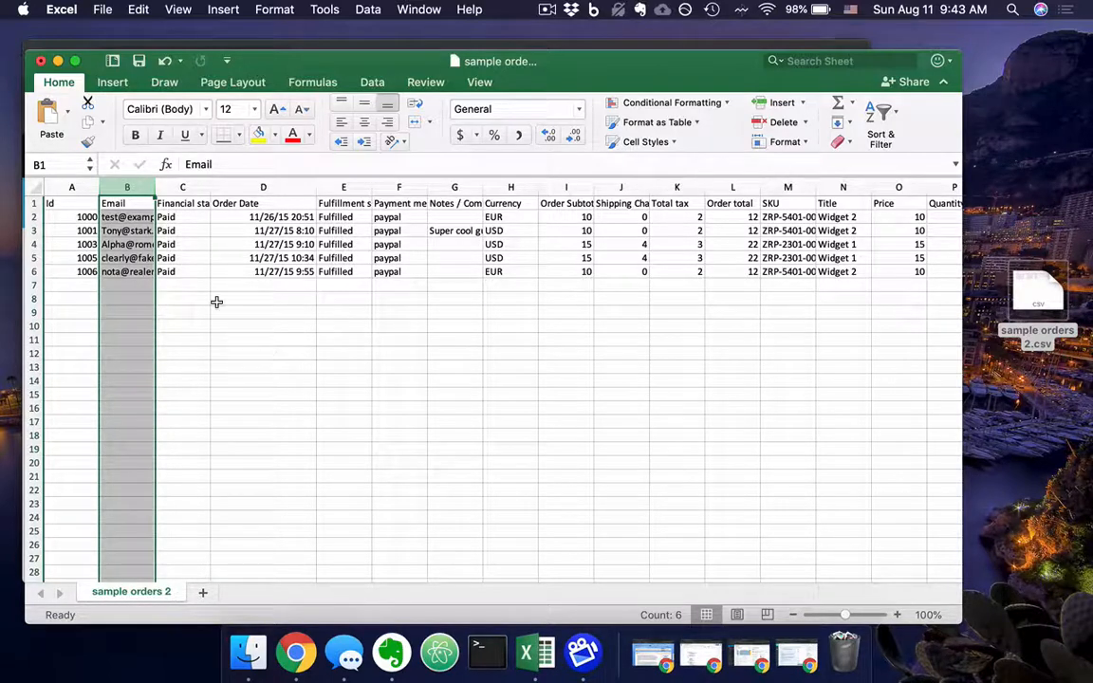
{"action": "left_click", "coordinate": [142, 232]}
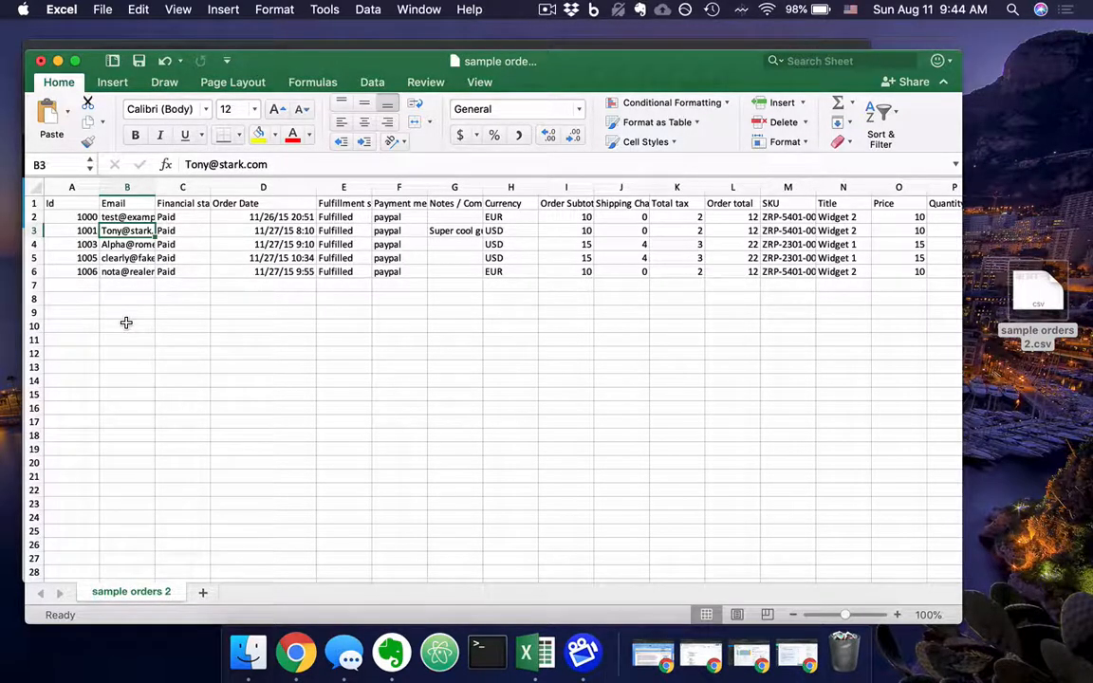
Examine the Order Date, Payment method, Notes / Comments and Order total columns of the sample orders.
{"action": "left_click_drag", "start_coordinate": [256, 216], "coordinate": [273, 282]}
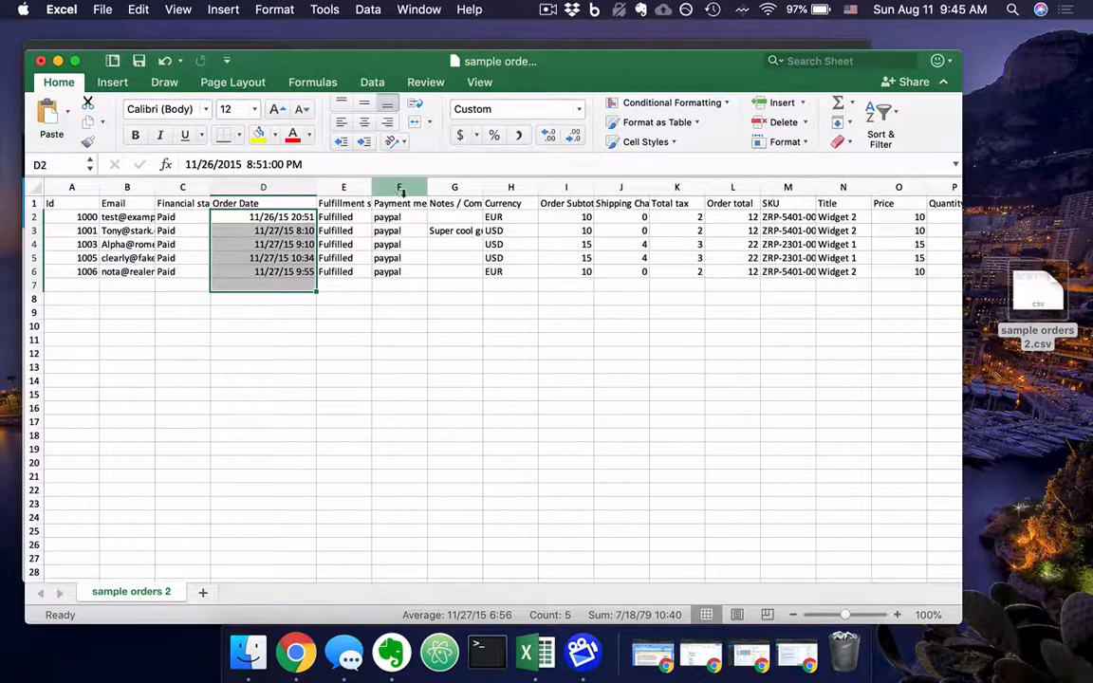
{"action": "left_click", "coordinate": [404, 203]}
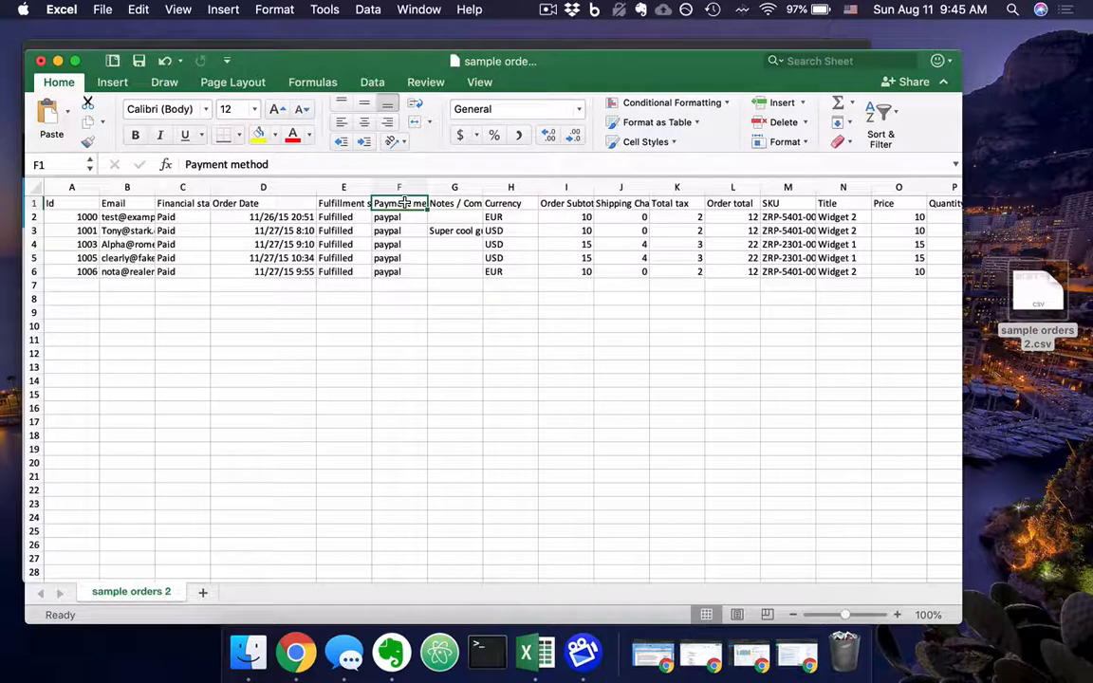
{"action": "left_click", "coordinate": [456, 204]}
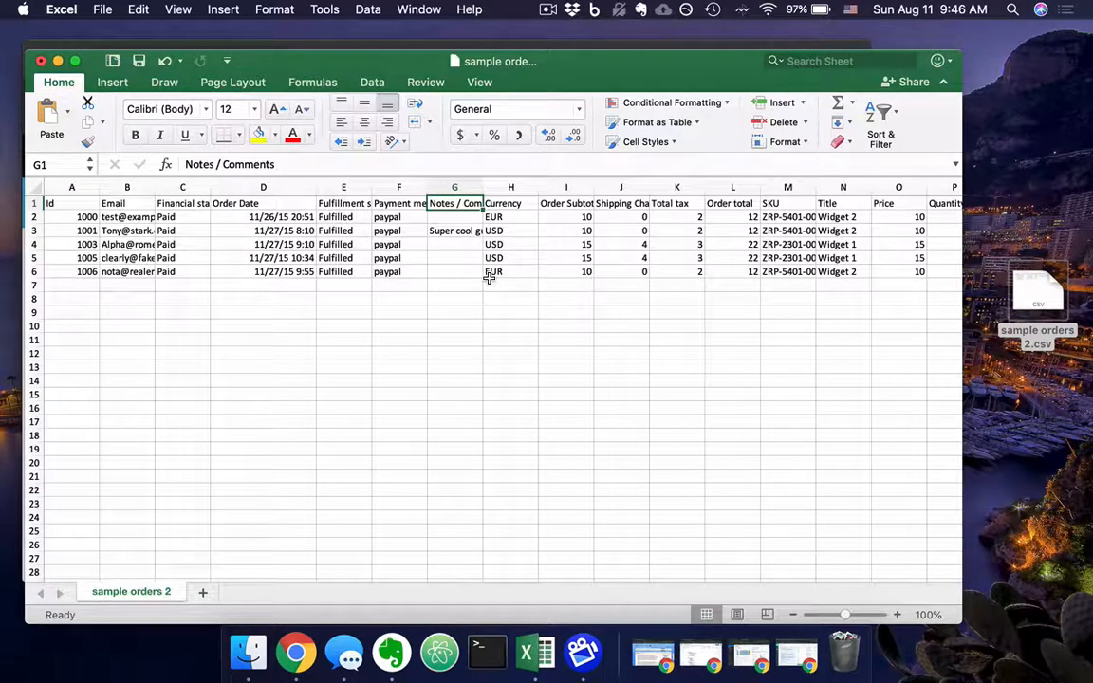
{"action": "scroll", "coordinate": [629, 283], "scroll_direction": "right", "scroll_amount": 5}
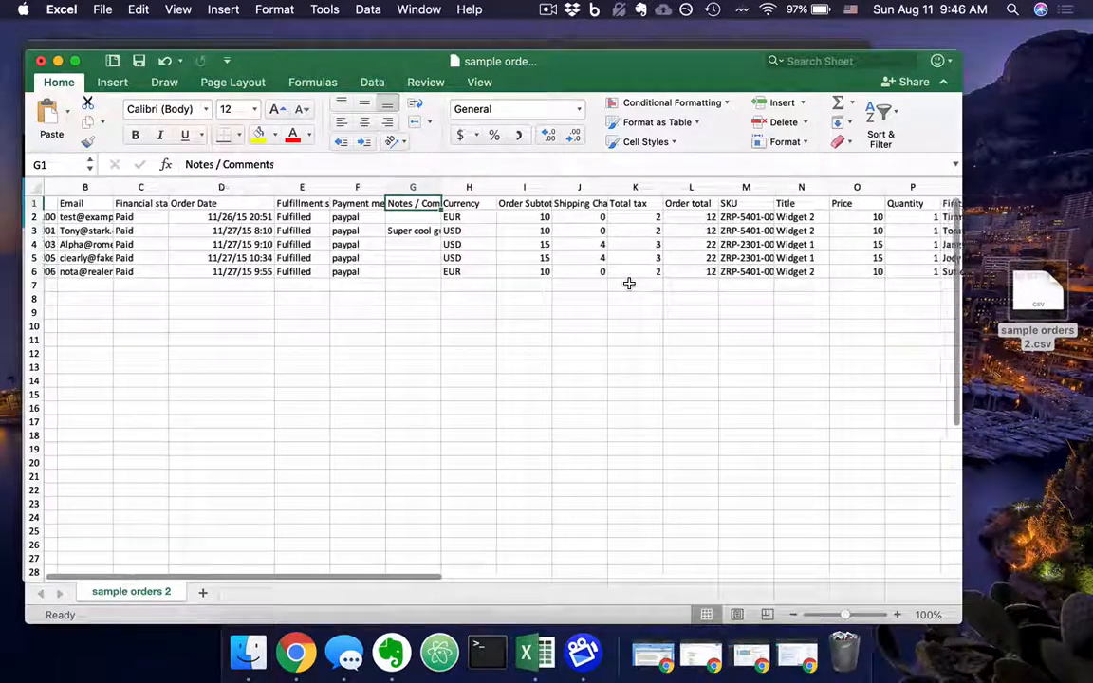
{"action": "scroll", "coordinate": [630, 283], "scroll_direction": "right", "scroll_amount": 2}
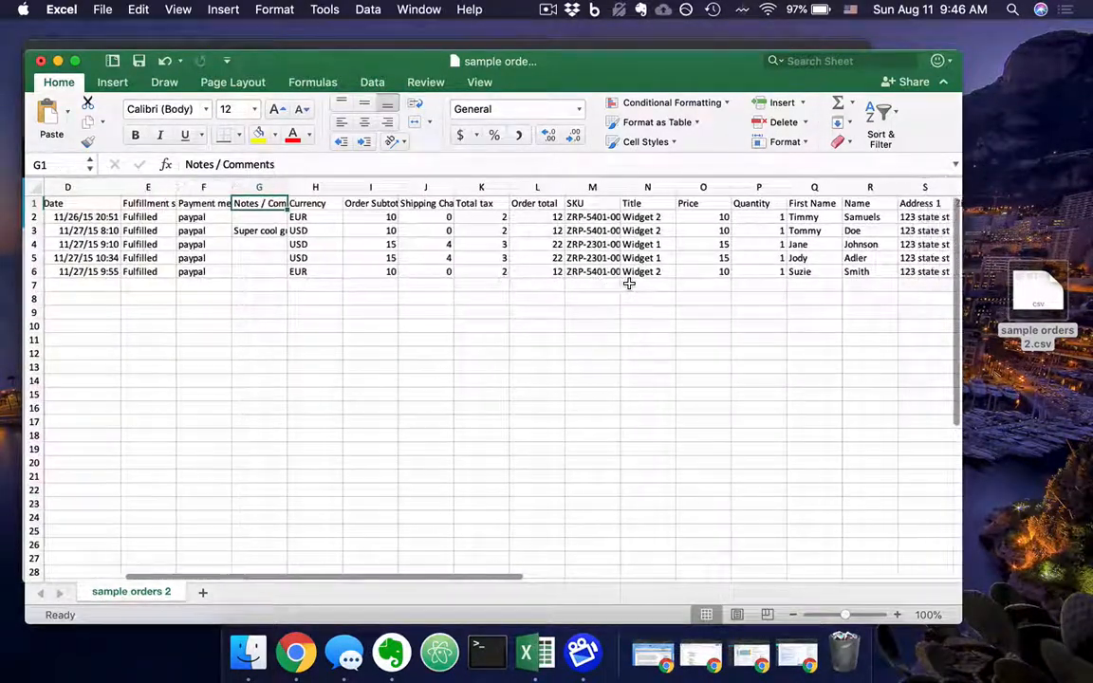
{"action": "left_click", "coordinate": [542, 218]}
{"action": "left_click_drag", "start_coordinate": [548, 233], "coordinate": [543, 273]}
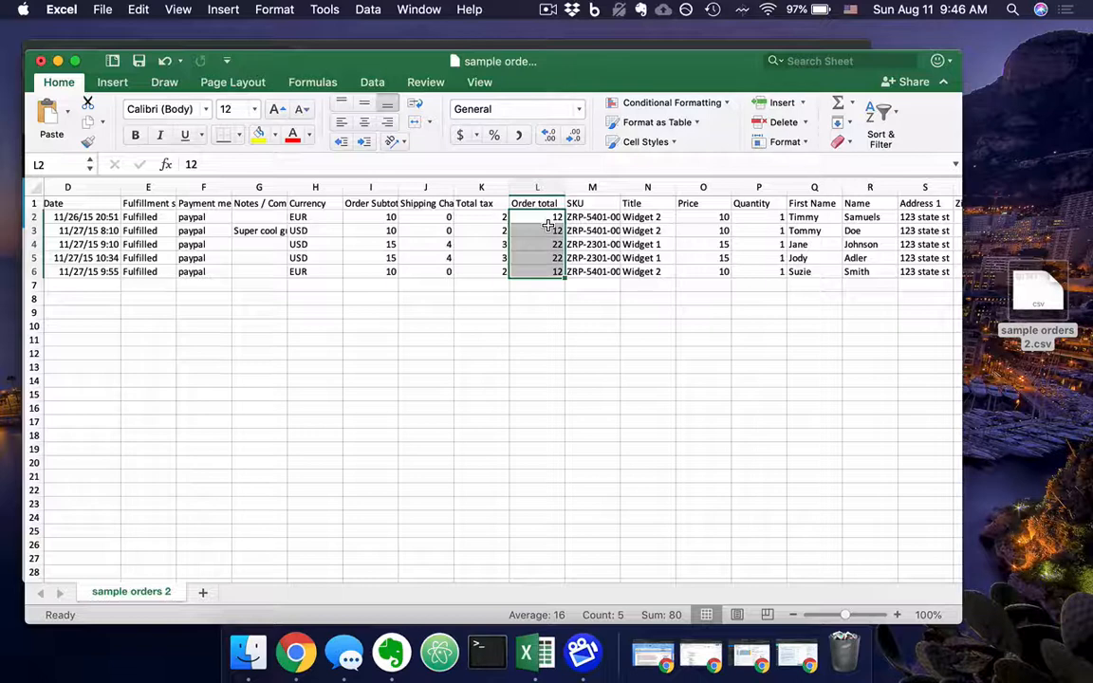
Check the Id of each order in rows 2 to 6, one by one.
{"action": "scroll", "coordinate": [547, 225], "scroll_direction": "left", "scroll_amount": 6}
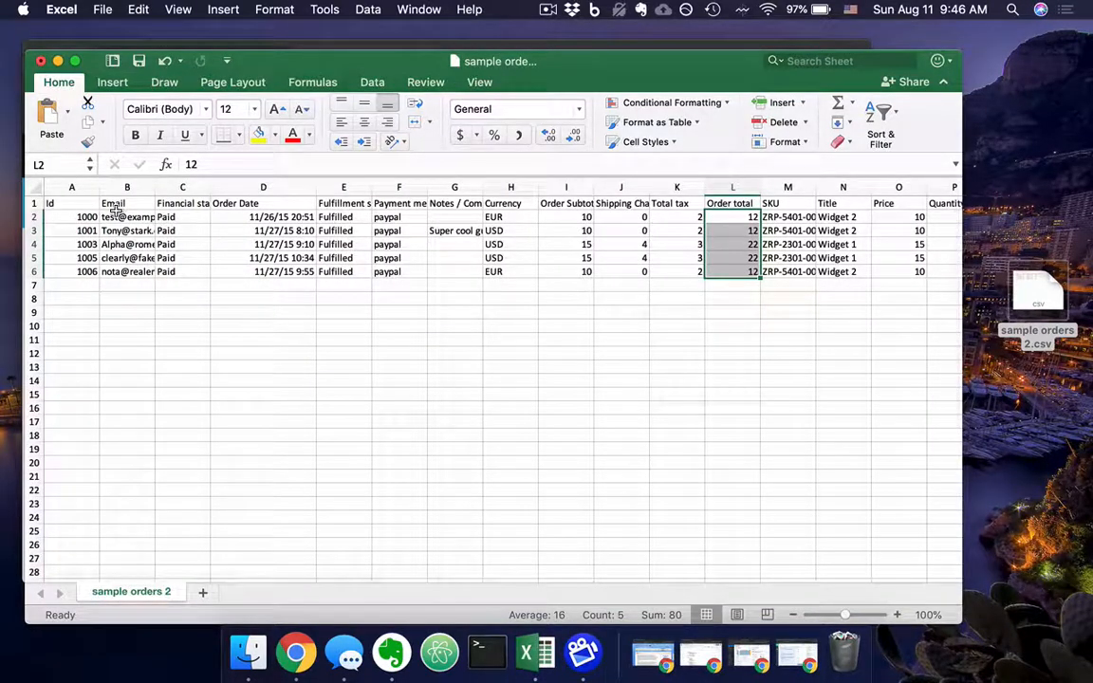
{"action": "left_click", "coordinate": [78, 217]}
{"action": "left_click", "coordinate": [74, 231]}
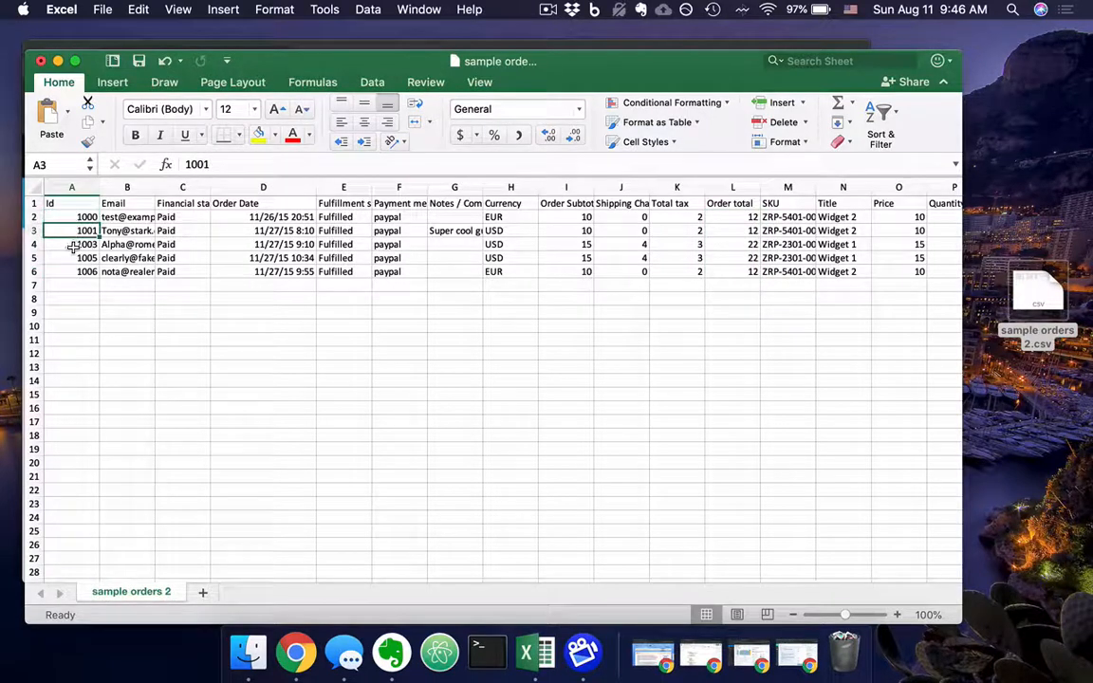
{"action": "left_click", "coordinate": [71, 244]}
{"action": "left_click", "coordinate": [73, 258]}
{"action": "left_click", "coordinate": [73, 271]}
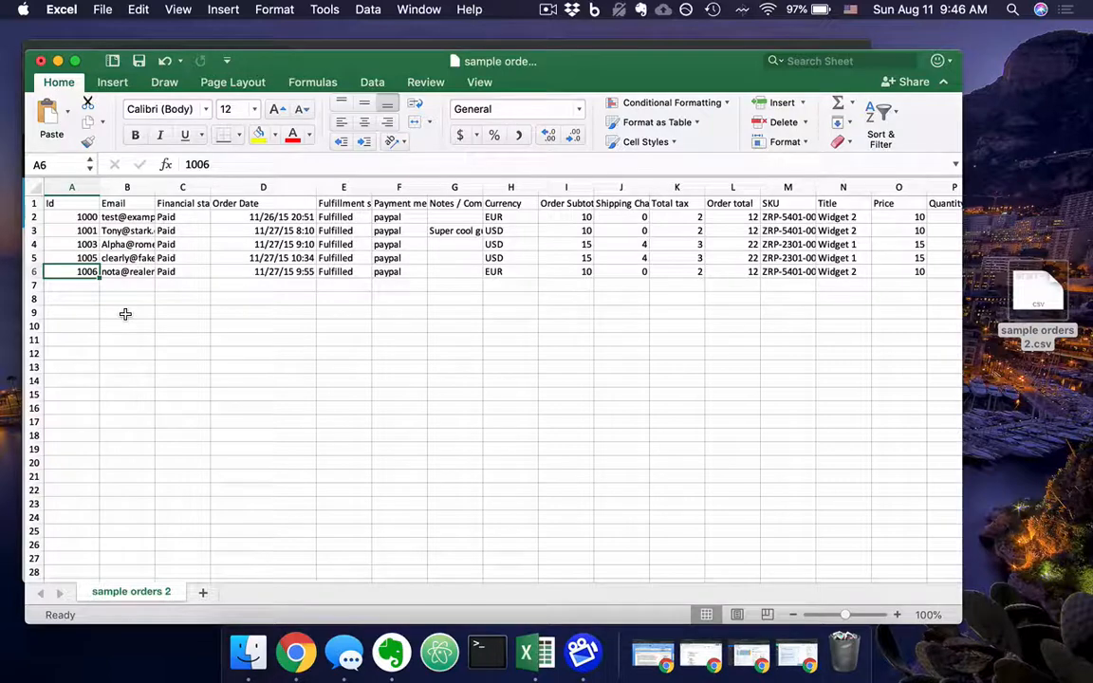
Examine the Title column and the product title listed for the orders in rows 2 to 6.
{"action": "scroll", "coordinate": [578, 345], "scroll_direction": "right", "scroll_amount": 3}
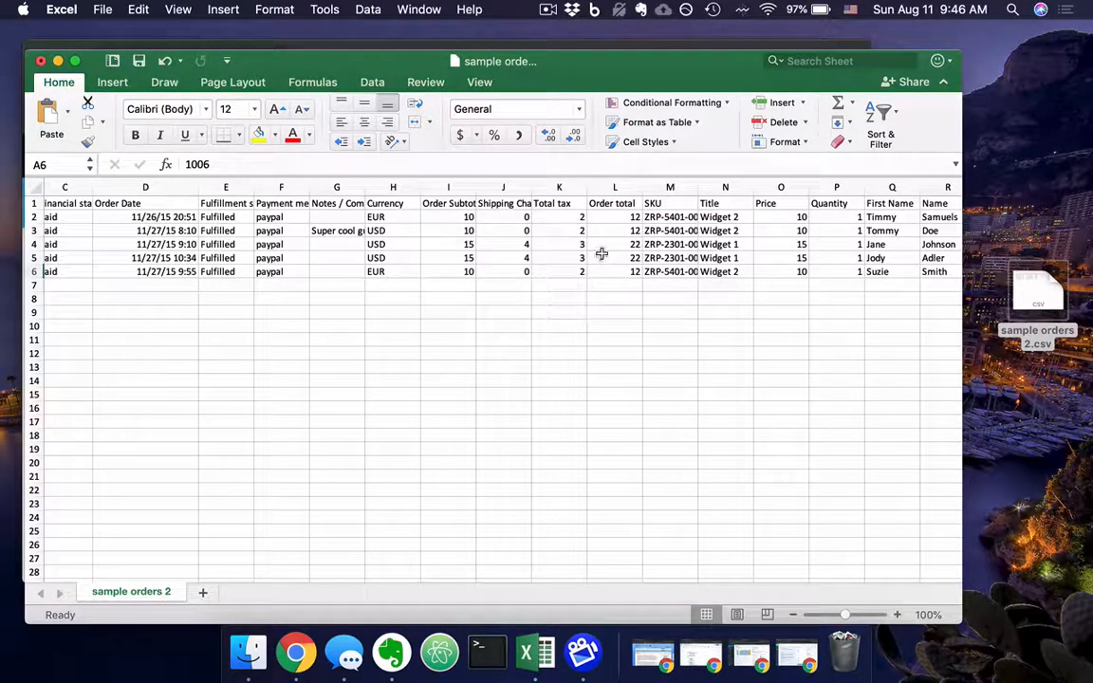
{"action": "scroll", "coordinate": [602, 254], "scroll_direction": "right", "scroll_amount": 3}
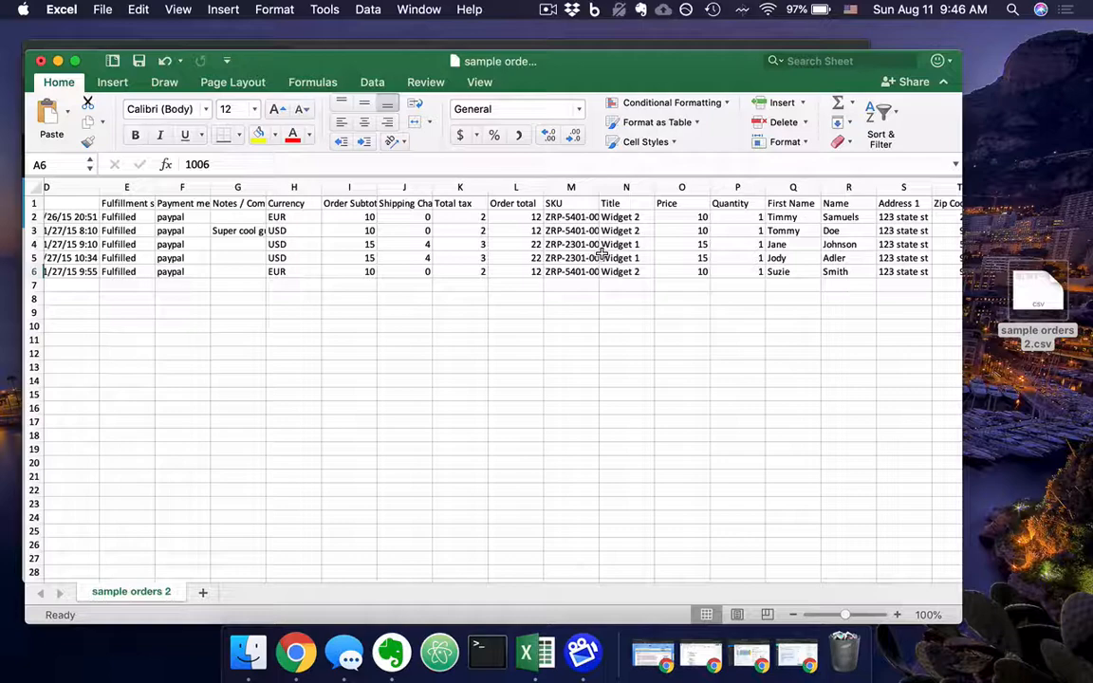
{"action": "scroll", "coordinate": [602, 254], "scroll_direction": "right", "scroll_amount": 3}
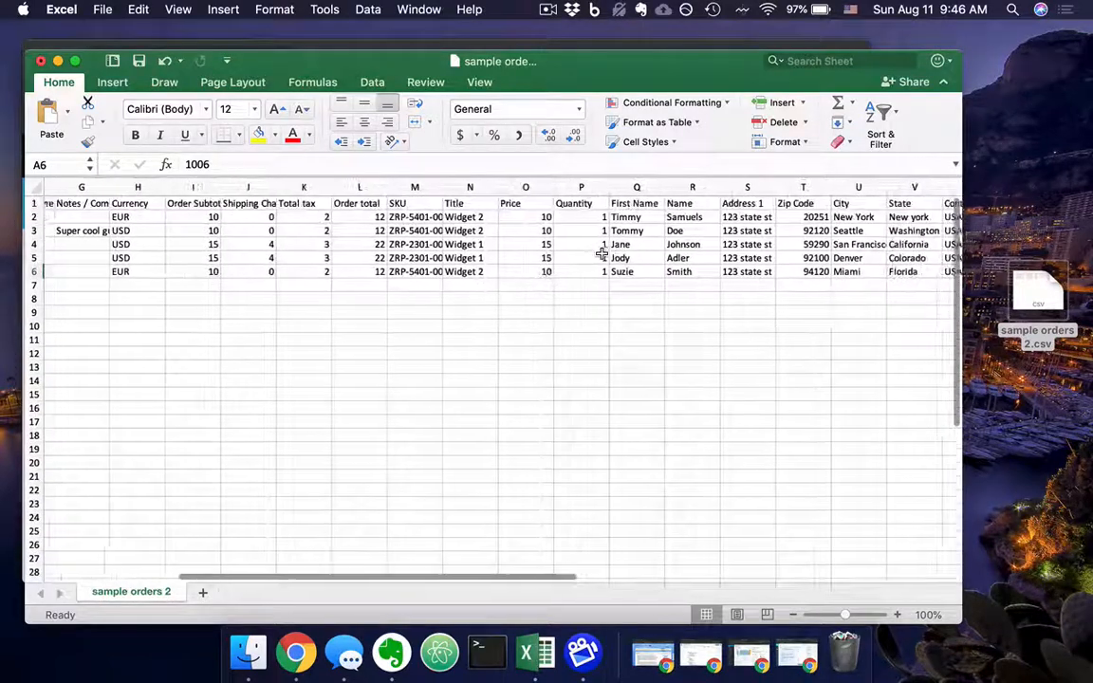
{"action": "left_click", "coordinate": [464, 204]}
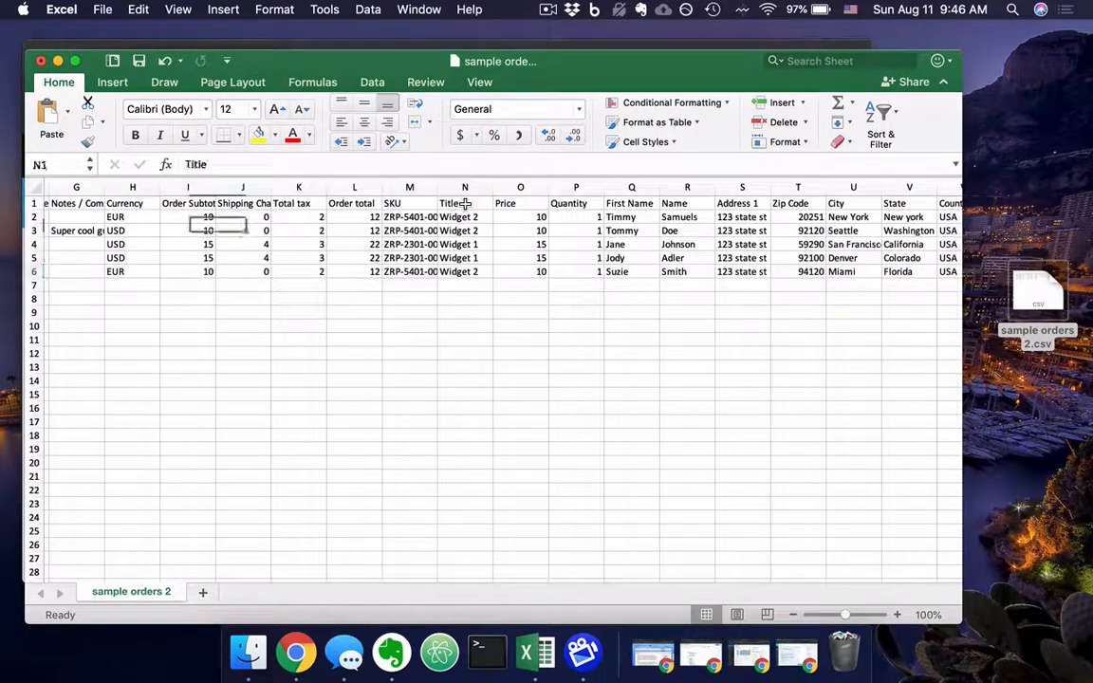
{"action": "left_click", "coordinate": [462, 217]}
{"action": "left_click", "coordinate": [461, 245]}
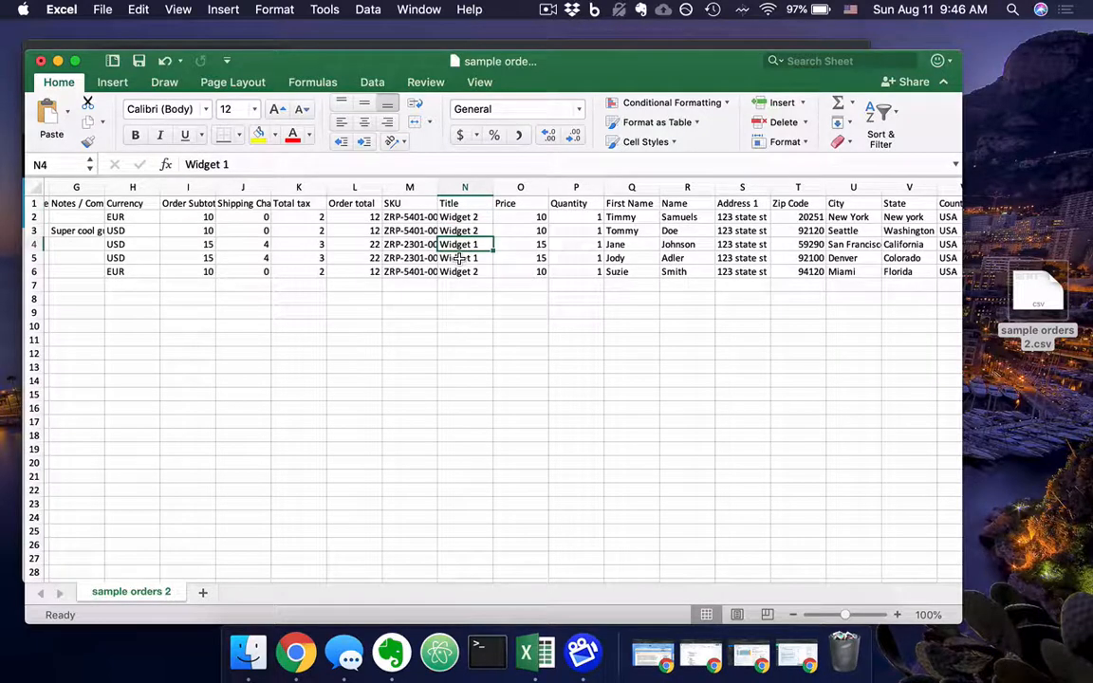
{"action": "left_click", "coordinate": [458, 258]}
{"action": "left_click", "coordinate": [459, 272]}
Review the remaining columns from Price through the customer name and address fields to Tags and Total weight, and return to the sheet's first column.
{"action": "scroll", "coordinate": [459, 271], "scroll_direction": "right", "scroll_amount": 1}
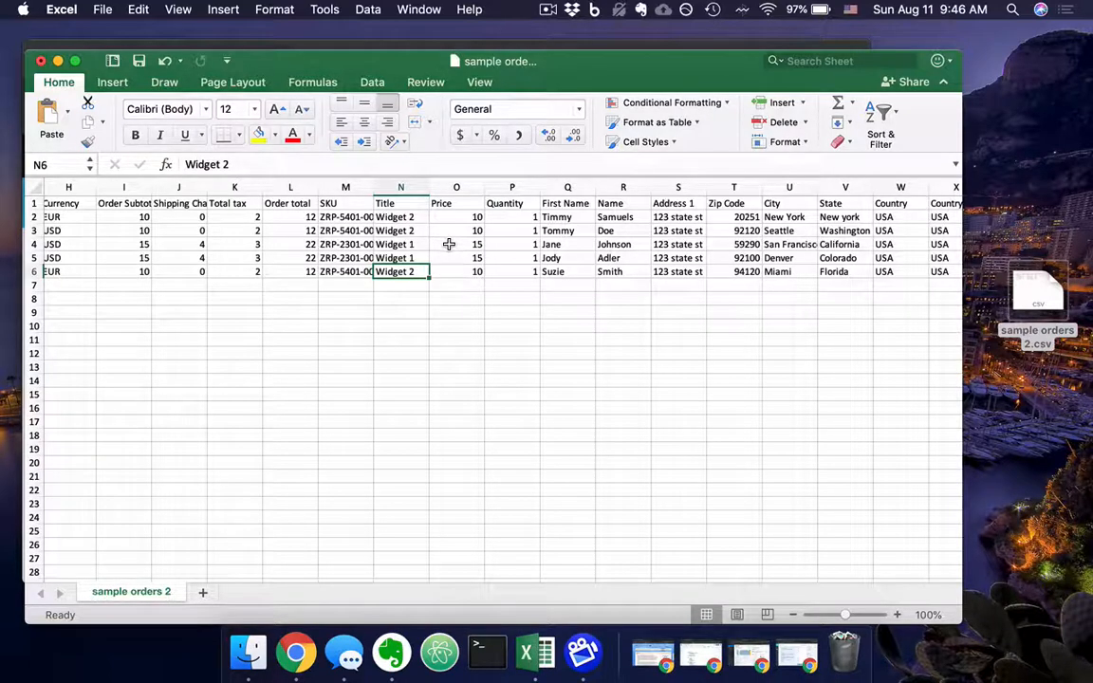
{"action": "scroll", "coordinate": [449, 244], "scroll_direction": "right", "scroll_amount": 1}
{"action": "scroll", "coordinate": [449, 244], "scroll_direction": "right", "scroll_amount": 4}
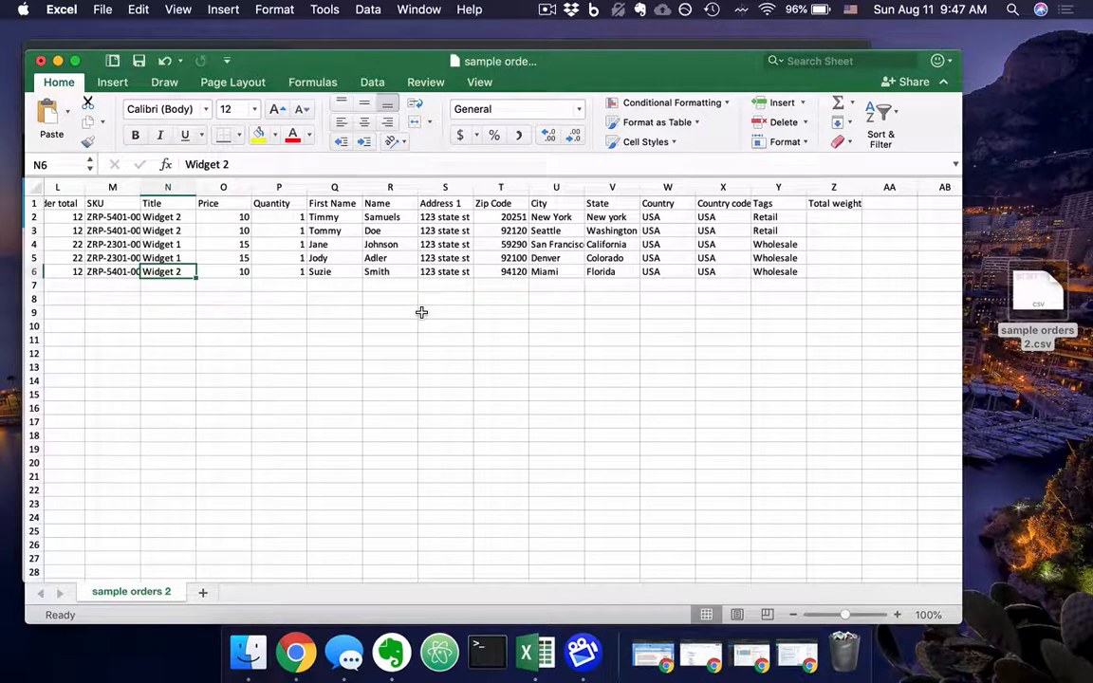
{"action": "scroll", "coordinate": [422, 312], "scroll_direction": "right", "scroll_amount": 2}
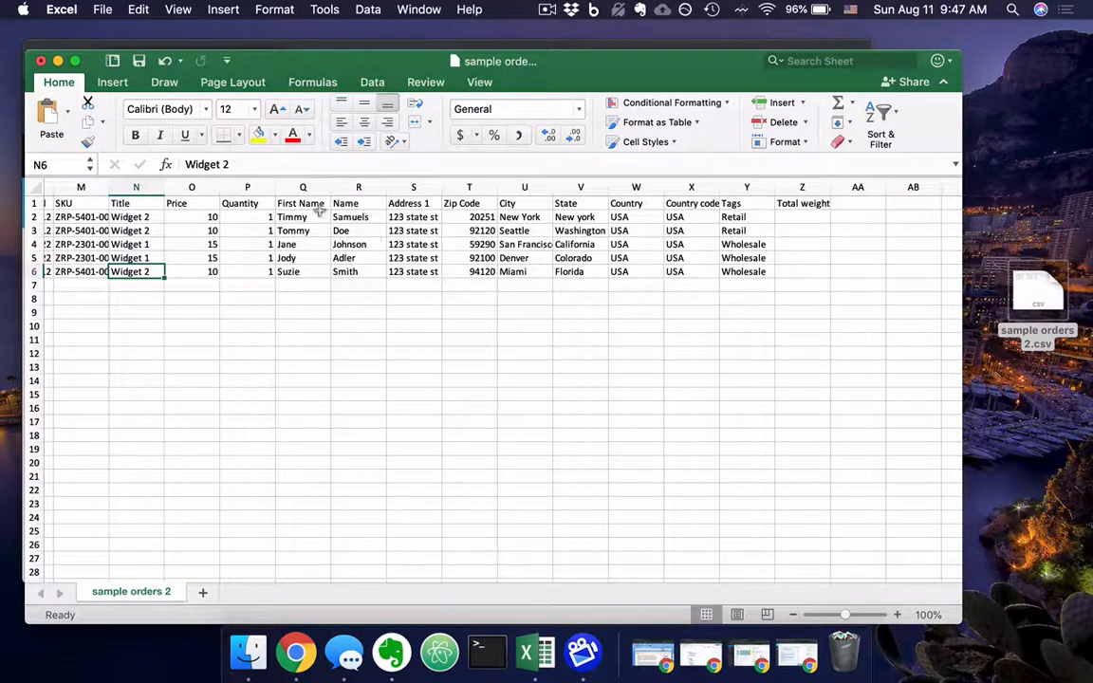
{"action": "scroll", "coordinate": [369, 232], "scroll_direction": "right", "scroll_amount": 3}
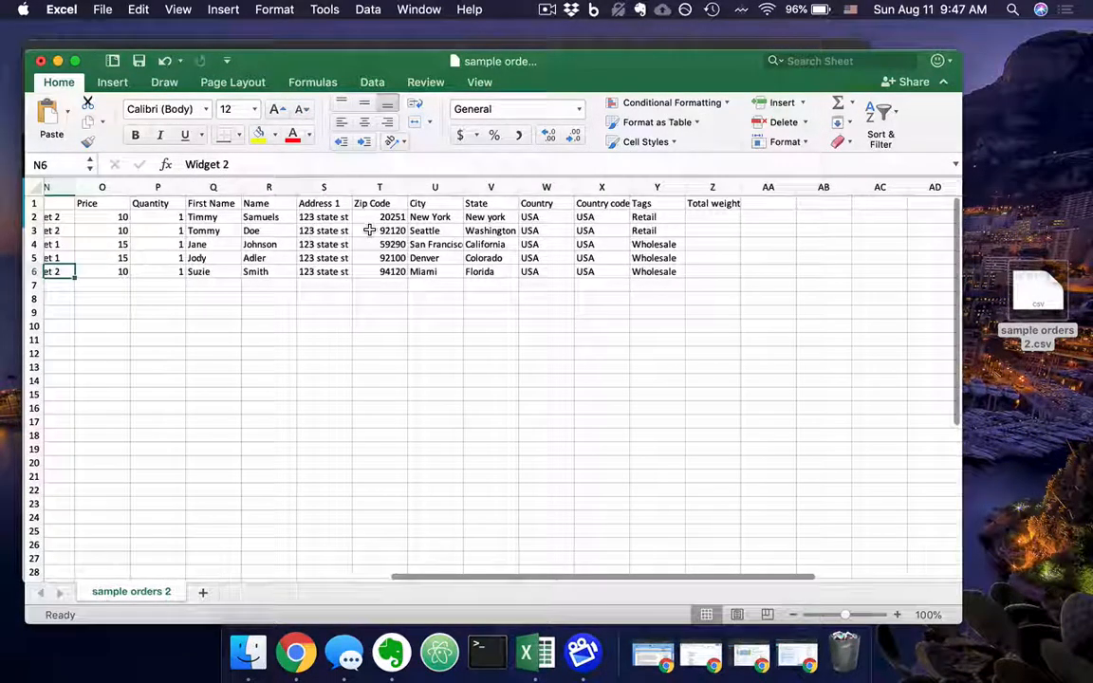
{"action": "left_click", "coordinate": [658, 203]}
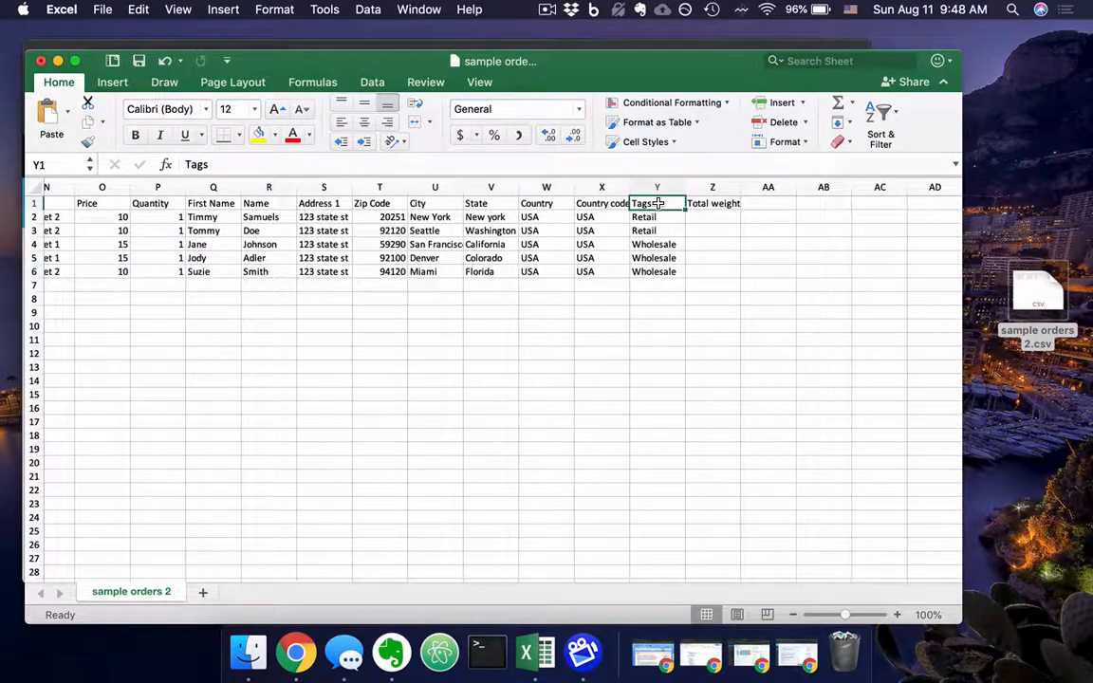
{"action": "scroll", "coordinate": [657, 203], "scroll_direction": "left", "scroll_amount": 10}
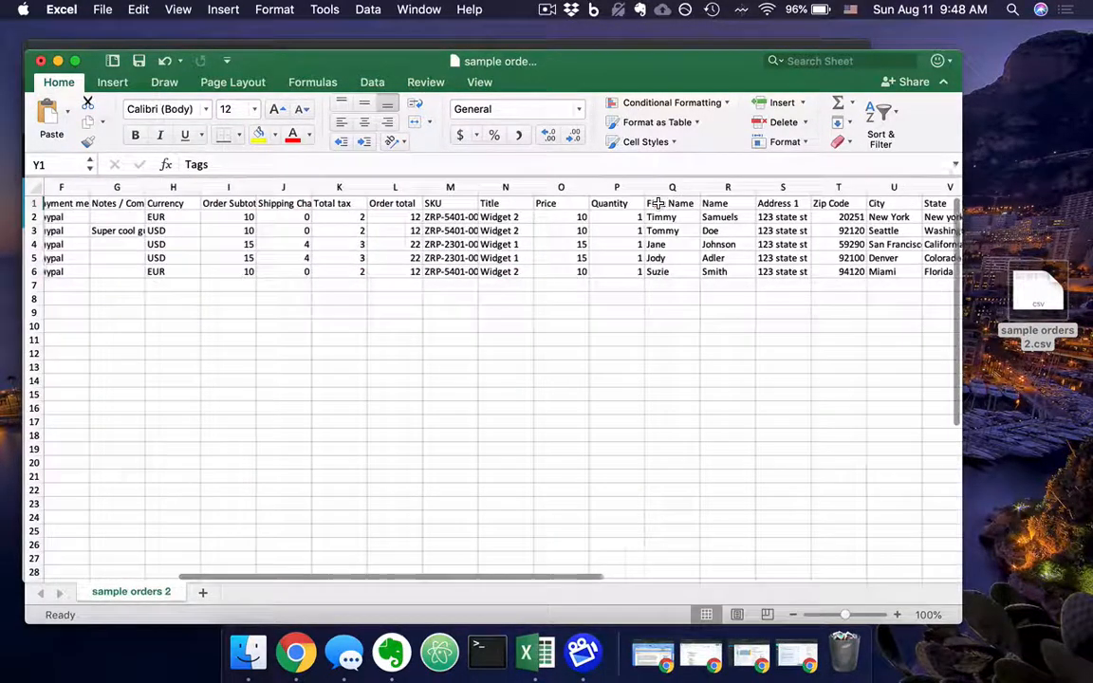
{"action": "scroll", "coordinate": [658, 203], "scroll_direction": "left", "scroll_amount": 1}
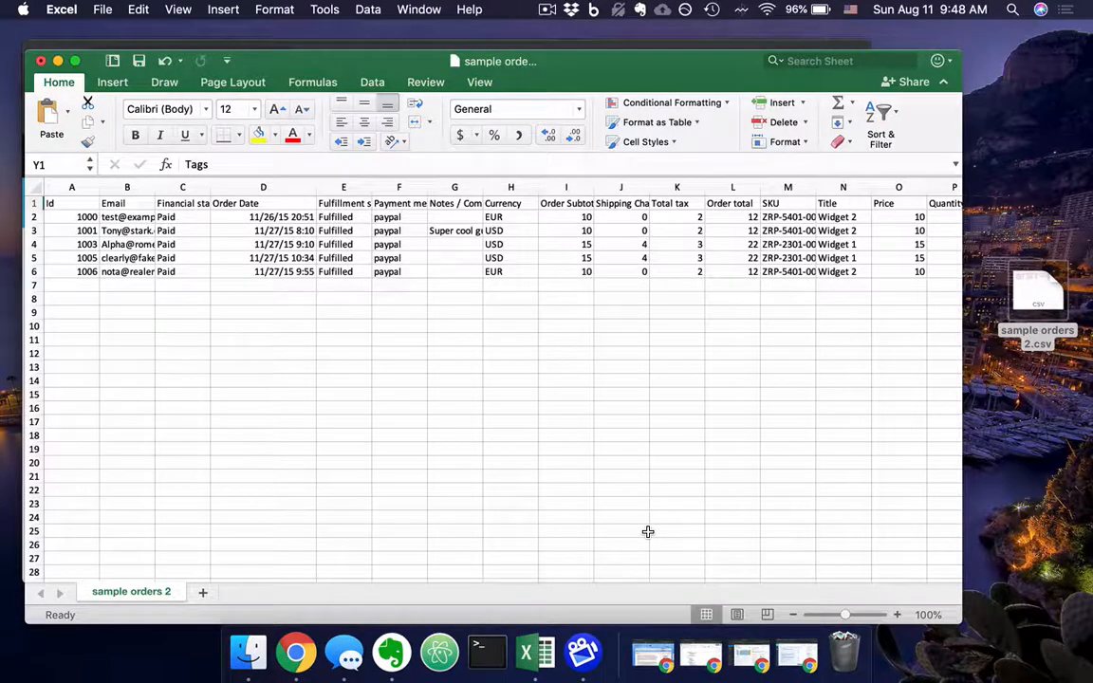
Minimize the workbook to switch to Orderimp in Chrome, and review its Files, Presets and Tasks pages.
{"action": "left_click", "coordinate": [58, 61]}
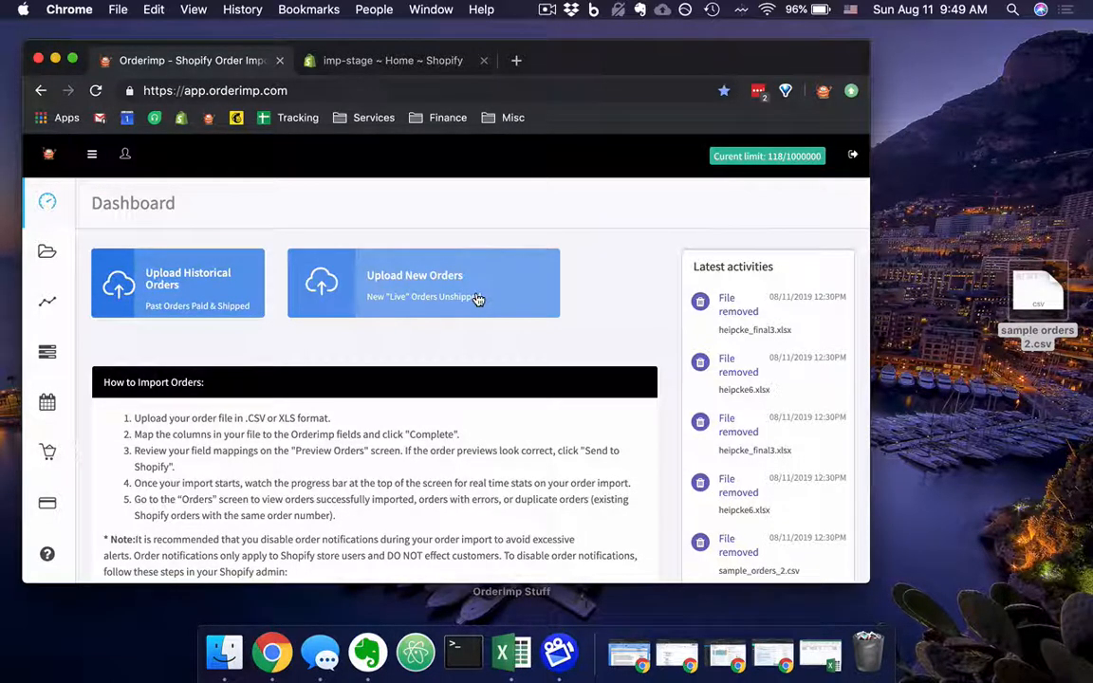
{"action": "left_click", "coordinate": [44, 254]}
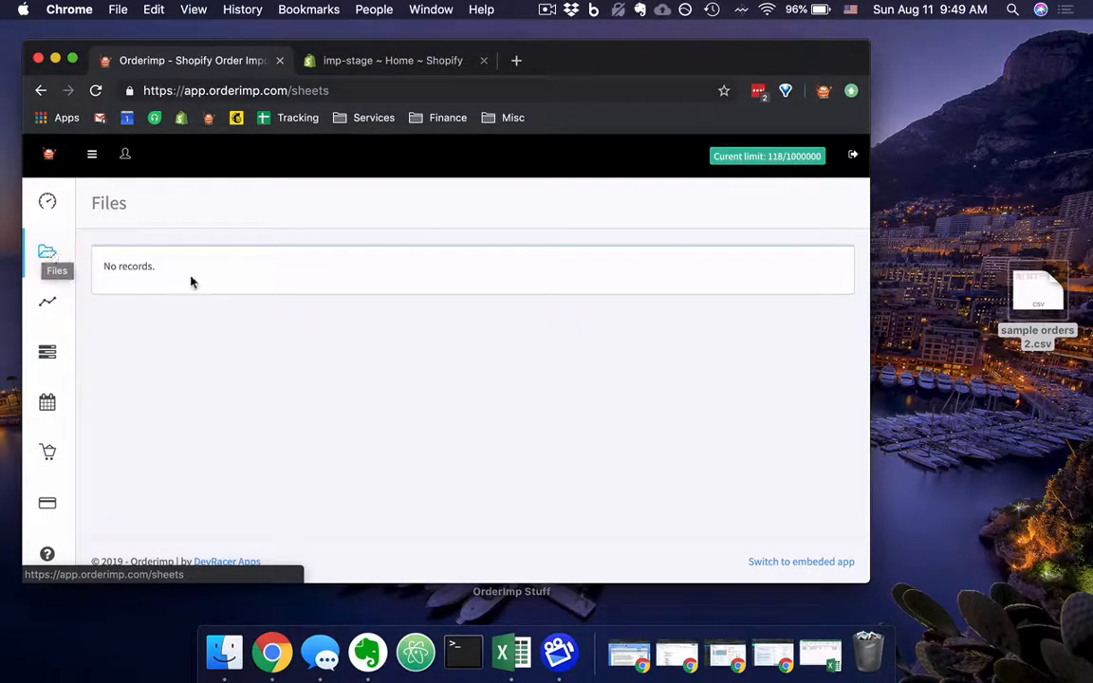
{"action": "left_click", "coordinate": [61, 312]}
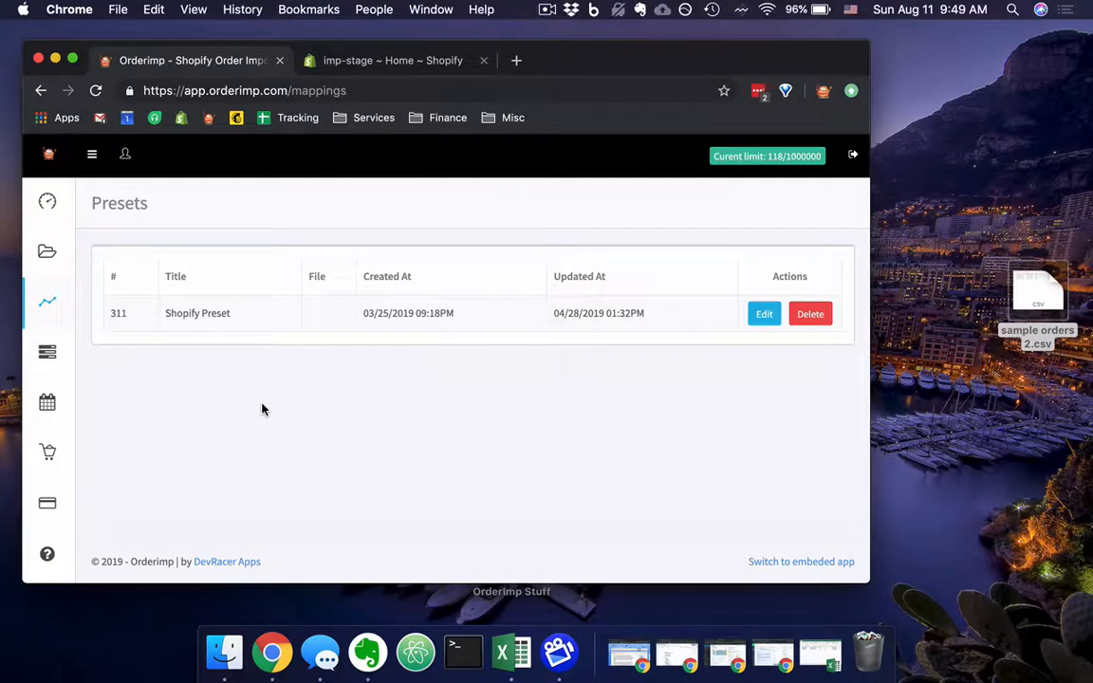
{"action": "left_click", "coordinate": [44, 353]}
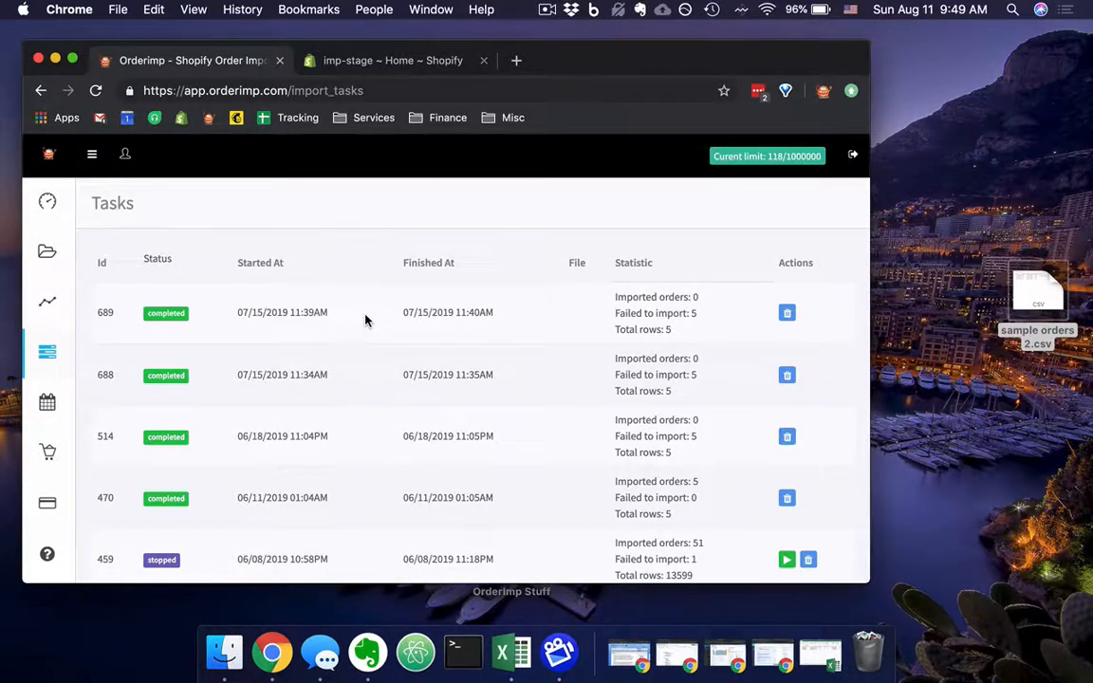
{"action": "scroll", "coordinate": [365, 321], "scroll_direction": "down", "scroll_amount": 1}
{"action": "scroll", "coordinate": [366, 313], "scroll_direction": "down", "scroll_amount": 5}
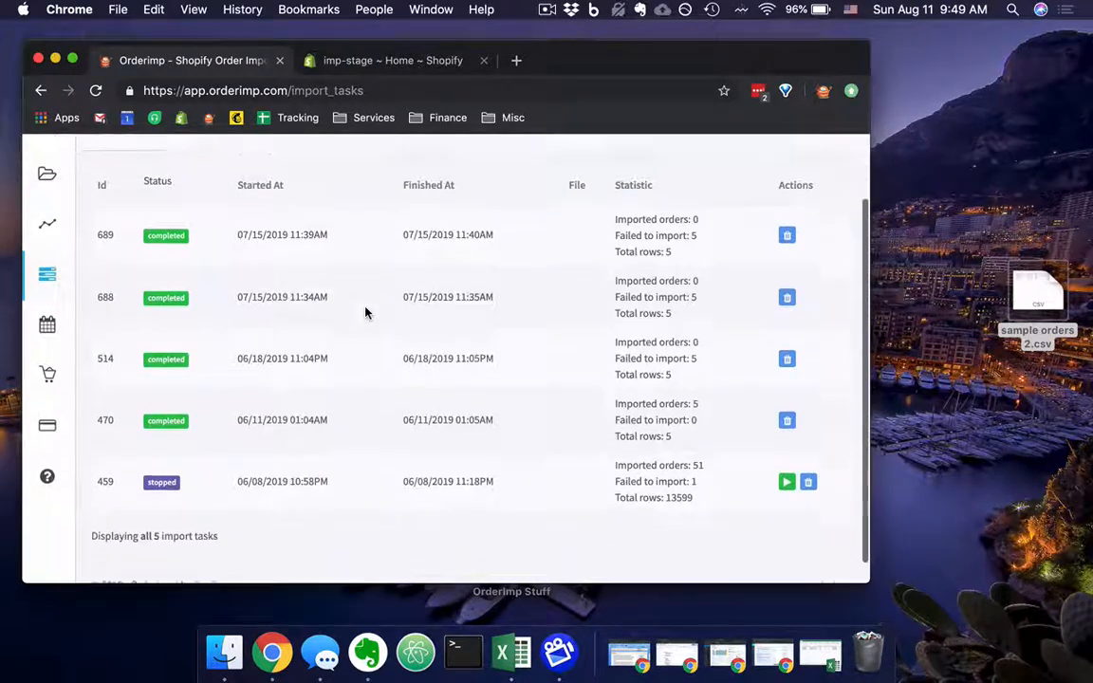
{"action": "scroll", "coordinate": [366, 314], "scroll_direction": "up", "scroll_amount": 3}
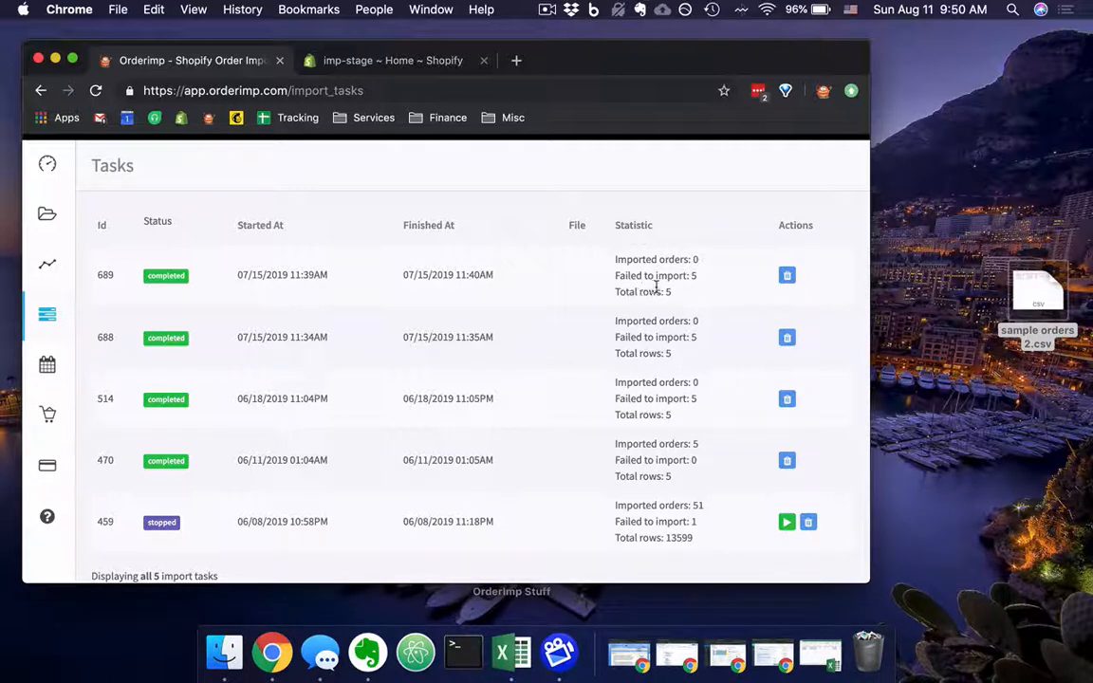
Review the Scheduled Tasks page, and look through the orders and their import statuses on the Orders page.
{"action": "left_click", "coordinate": [59, 370]}
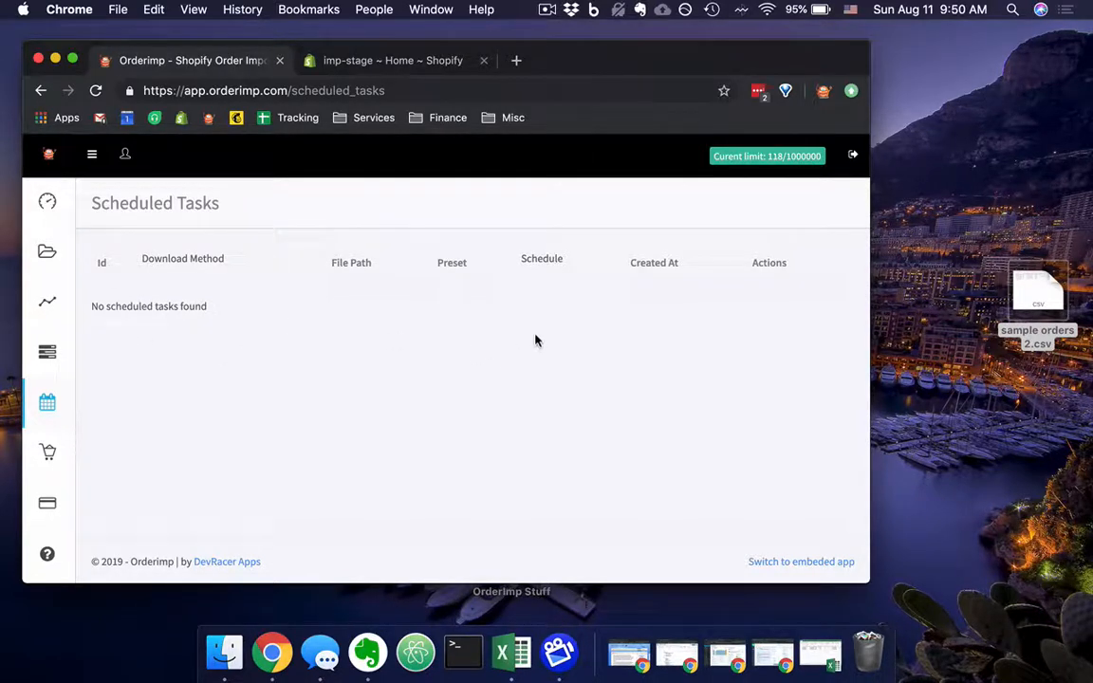
{"action": "left_click", "coordinate": [45, 450]}
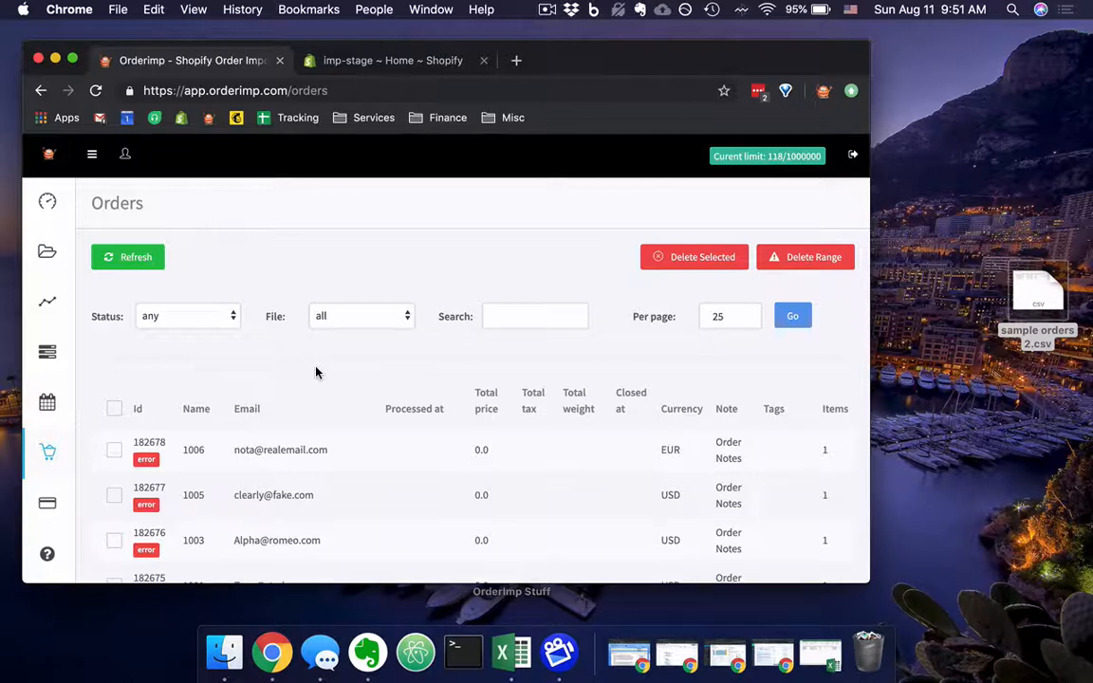
{"action": "scroll", "coordinate": [316, 372], "scroll_direction": "down", "scroll_amount": 1}
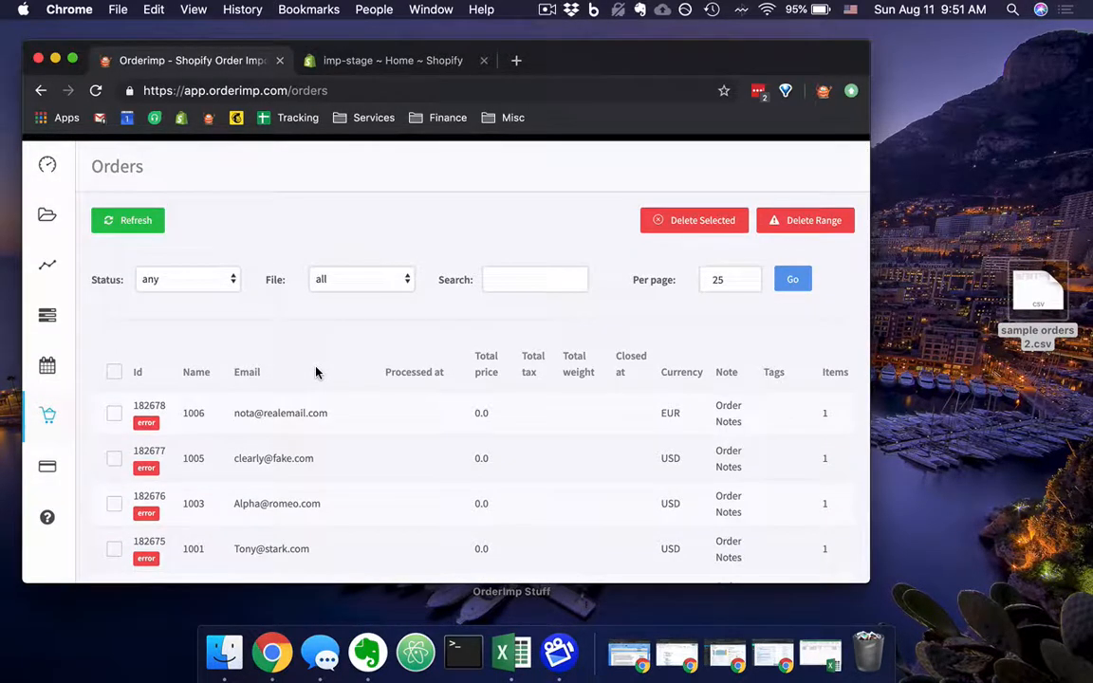
{"action": "scroll", "coordinate": [316, 372], "scroll_direction": "down", "scroll_amount": 5}
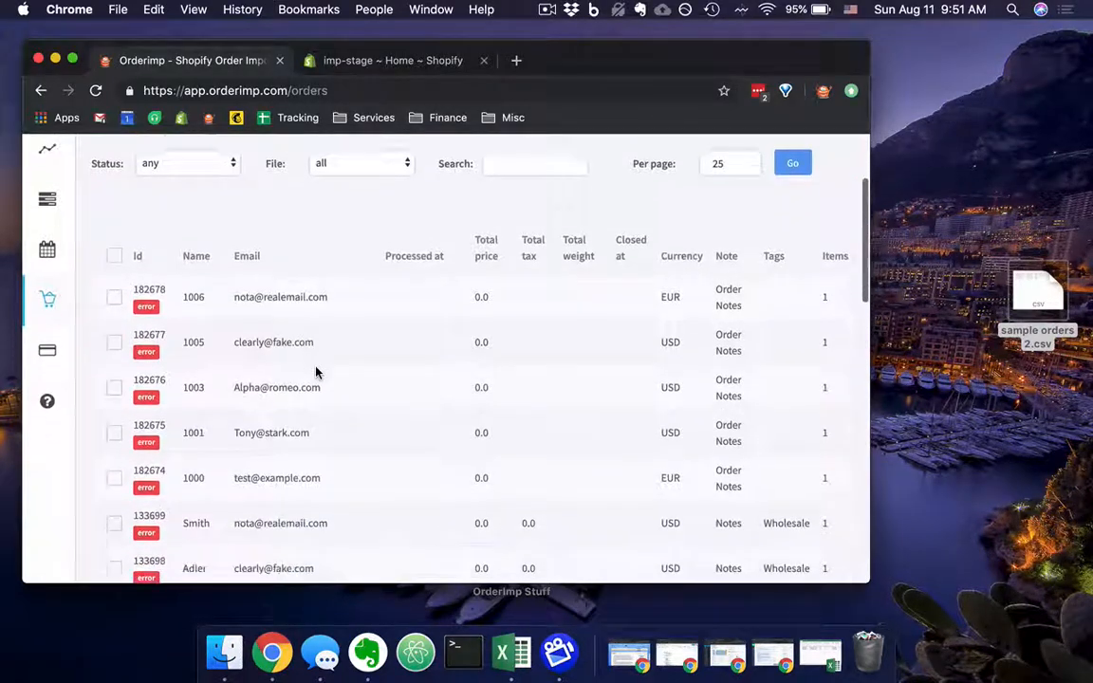
{"action": "scroll", "coordinate": [224, 262], "scroll_direction": "down", "scroll_amount": 5}
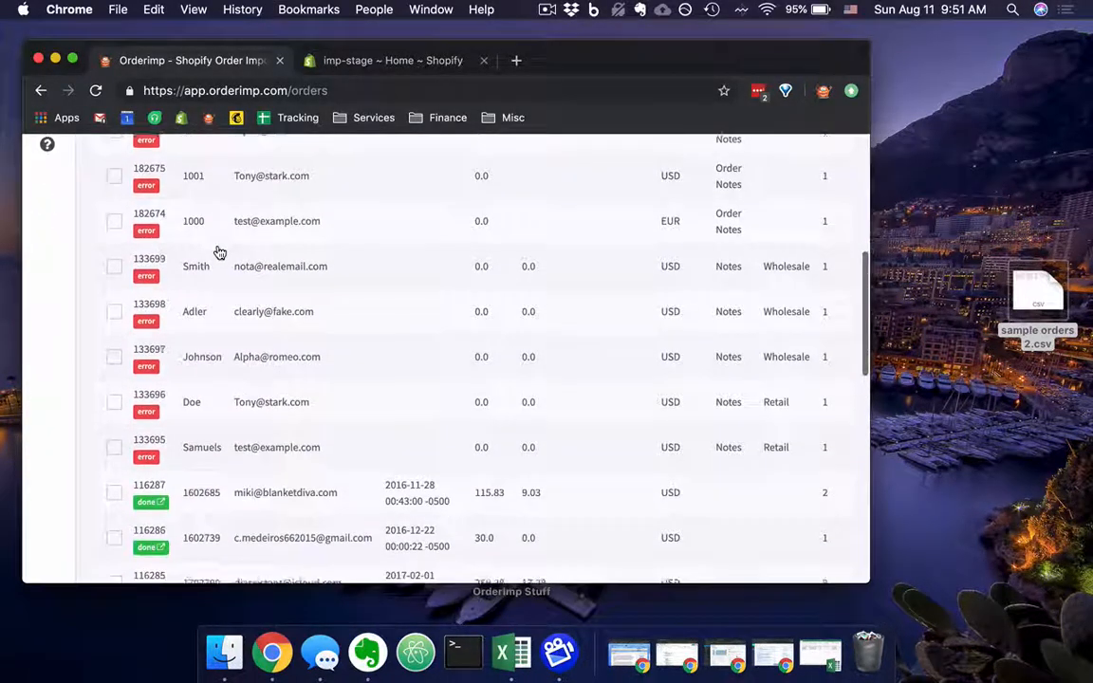
Open the first order in the list and highlight the error that blocked its import.
{"action": "scroll", "coordinate": [218, 252], "scroll_direction": "up", "scroll_amount": 10}
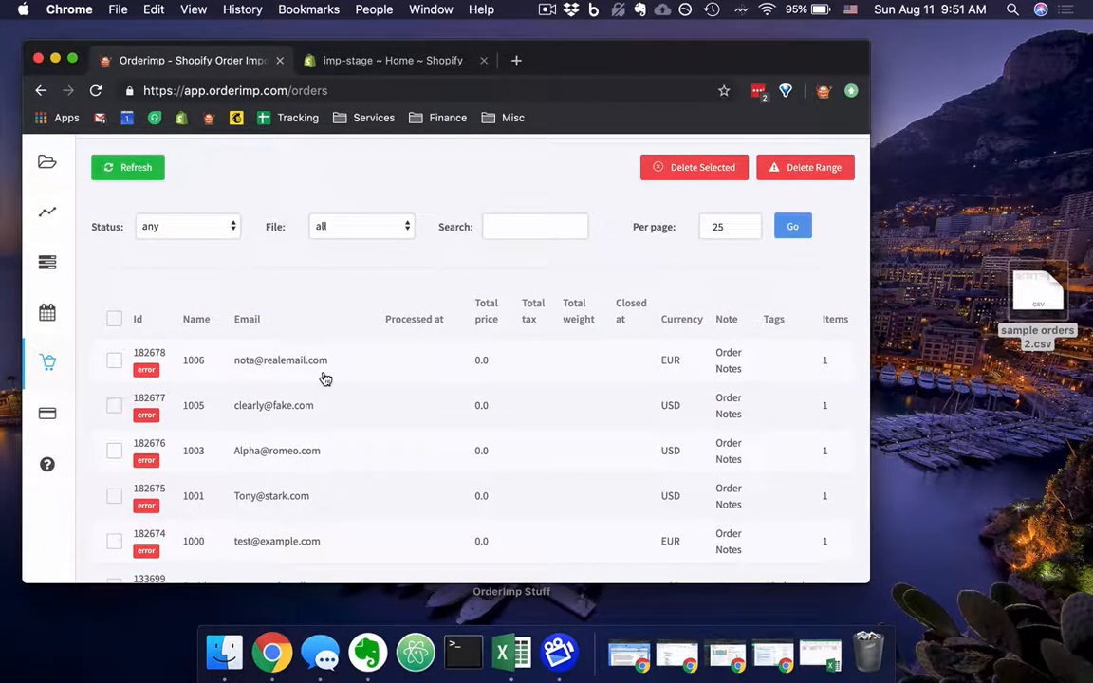
{"action": "key", "text": "super+r"}
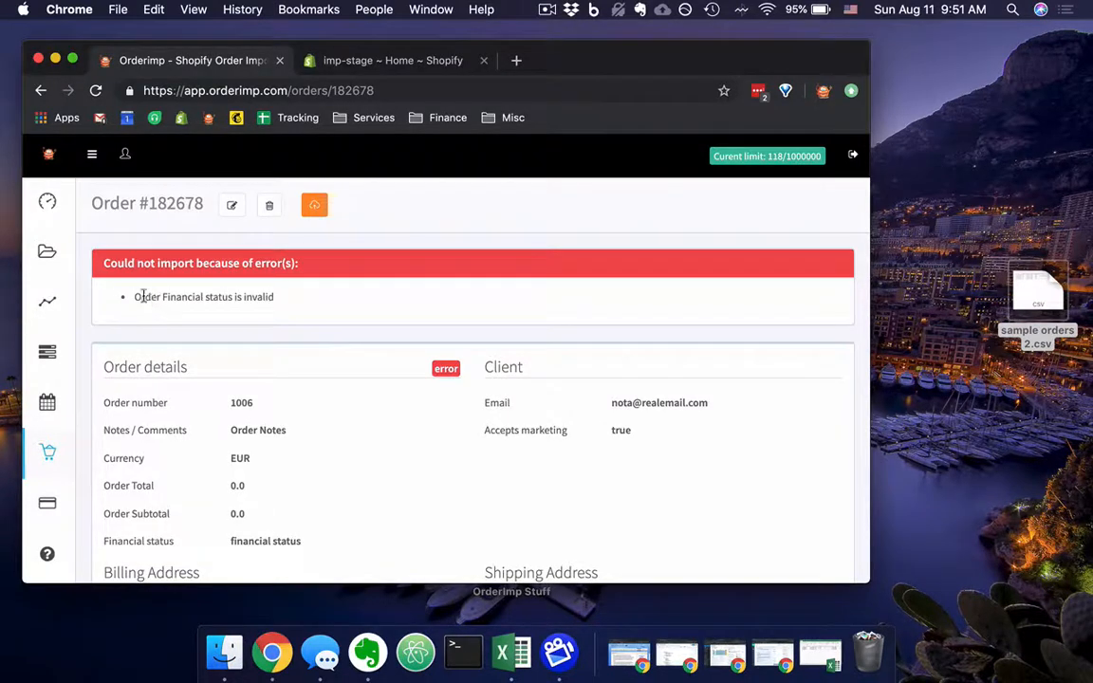
{"action": "left_click_drag", "start_coordinate": [133, 296], "coordinate": [283, 307]}
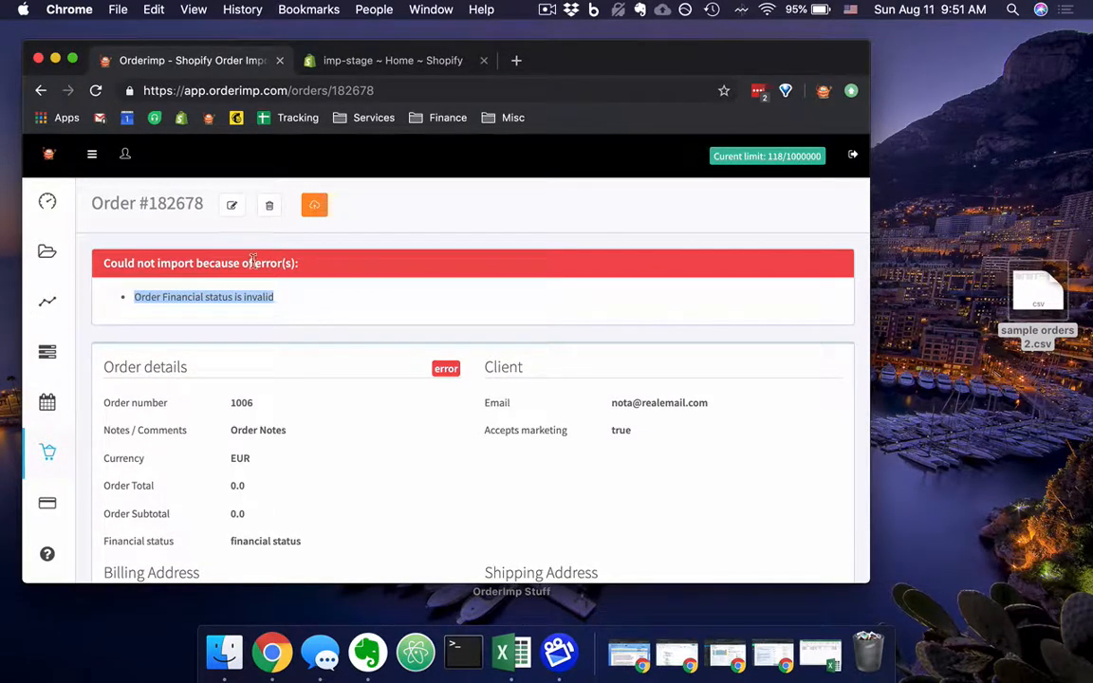
Open the order for editing, look over its detail and address fields, and save it without changes.
{"action": "left_click", "coordinate": [235, 209]}
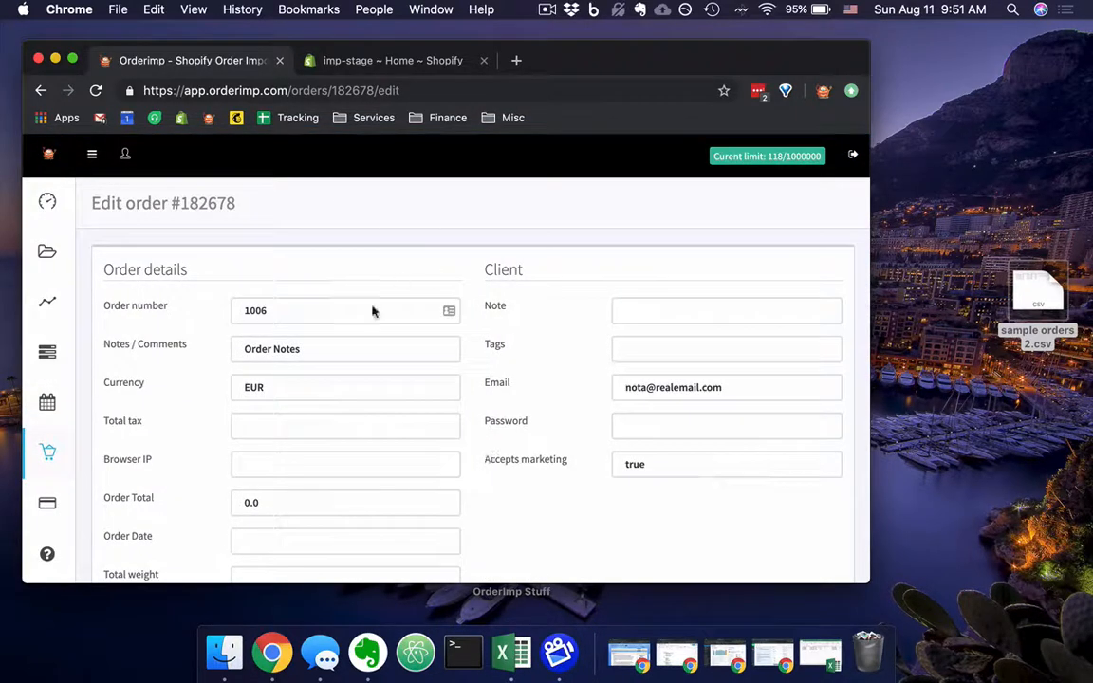
{"action": "scroll", "coordinate": [524, 377], "scroll_direction": "down", "scroll_amount": 5}
{"action": "scroll", "coordinate": [524, 378], "scroll_direction": "down", "scroll_amount": 6}
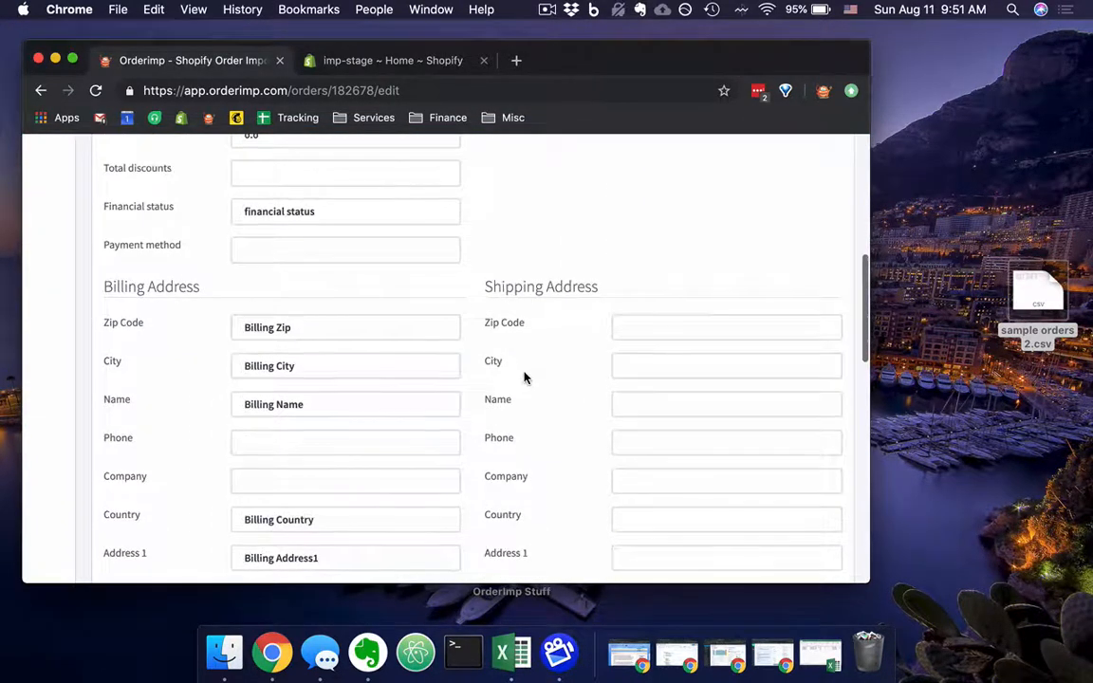
{"action": "scroll", "coordinate": [524, 377], "scroll_direction": "up", "scroll_amount": 10}
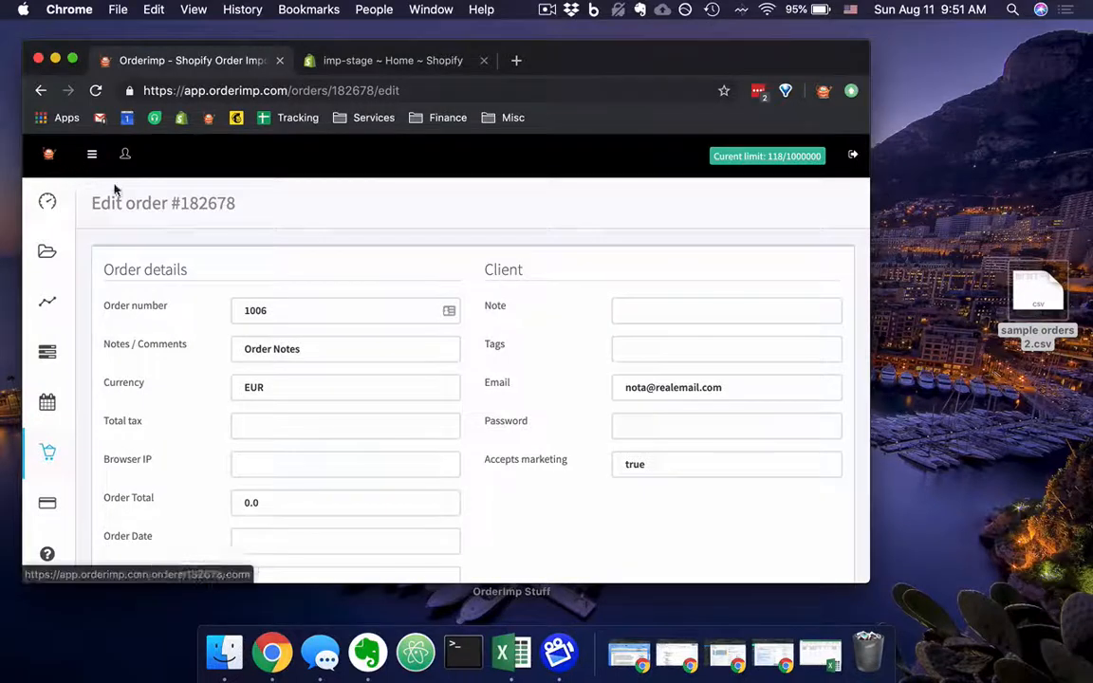
{"action": "scroll", "coordinate": [127, 192], "scroll_direction": "down", "scroll_amount": 15}
{"action": "left_click", "coordinate": [130, 484]}
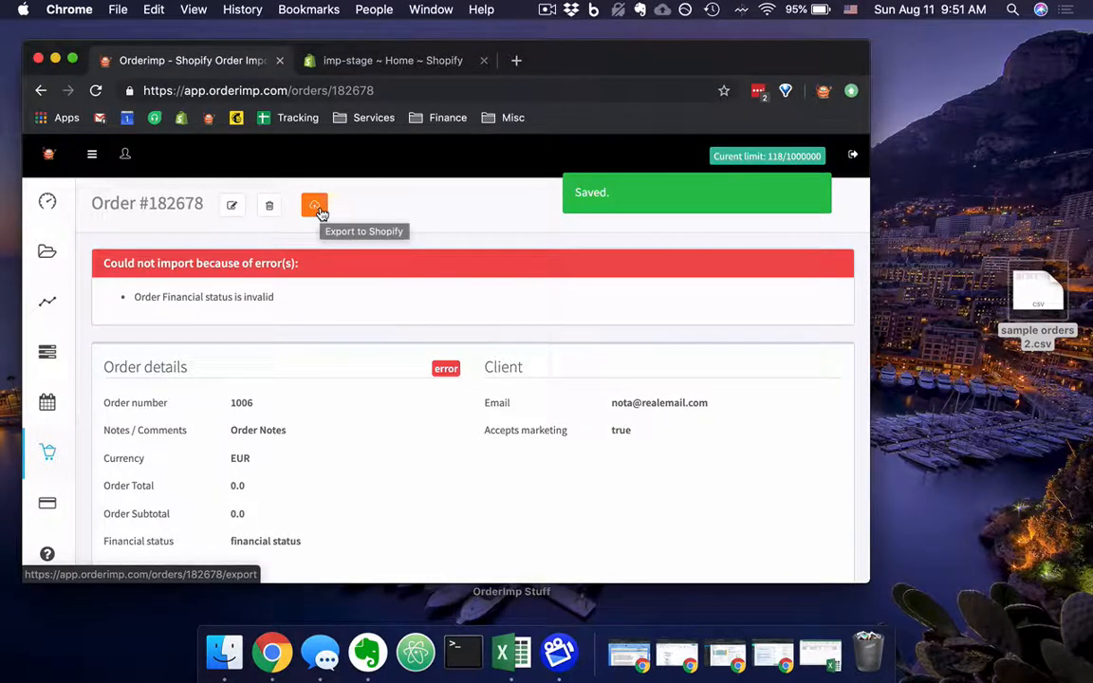
Select the first three orders on the Orders page, try the deletion option Delete orders on Shopify too, and cancel the deletion.
{"action": "left_click", "coordinate": [50, 456]}
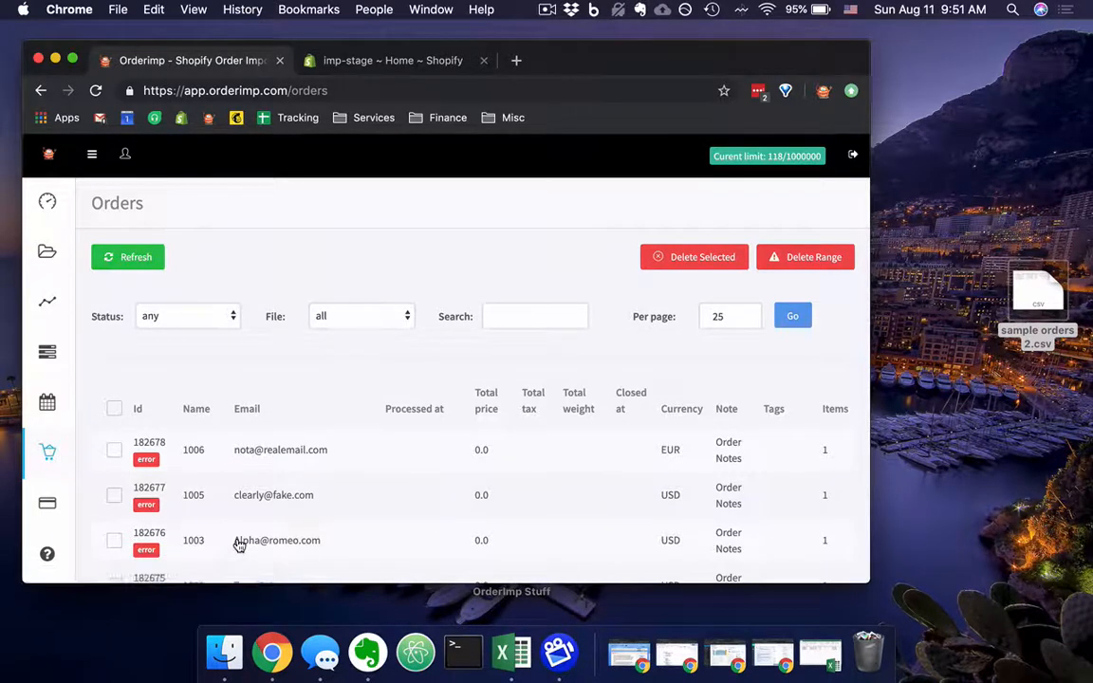
{"action": "scroll", "coordinate": [238, 541], "scroll_direction": "down", "scroll_amount": 2}
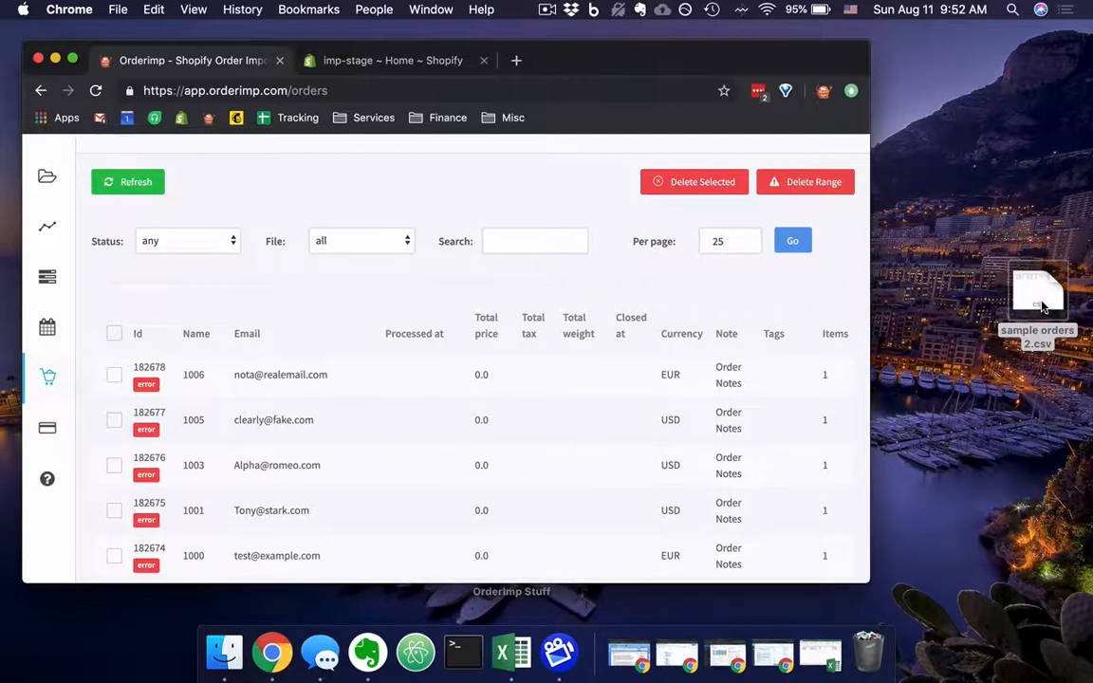
{"action": "left_click", "coordinate": [114, 375]}
{"action": "left_click", "coordinate": [114, 420]}
{"action": "left_click", "coordinate": [115, 466]}
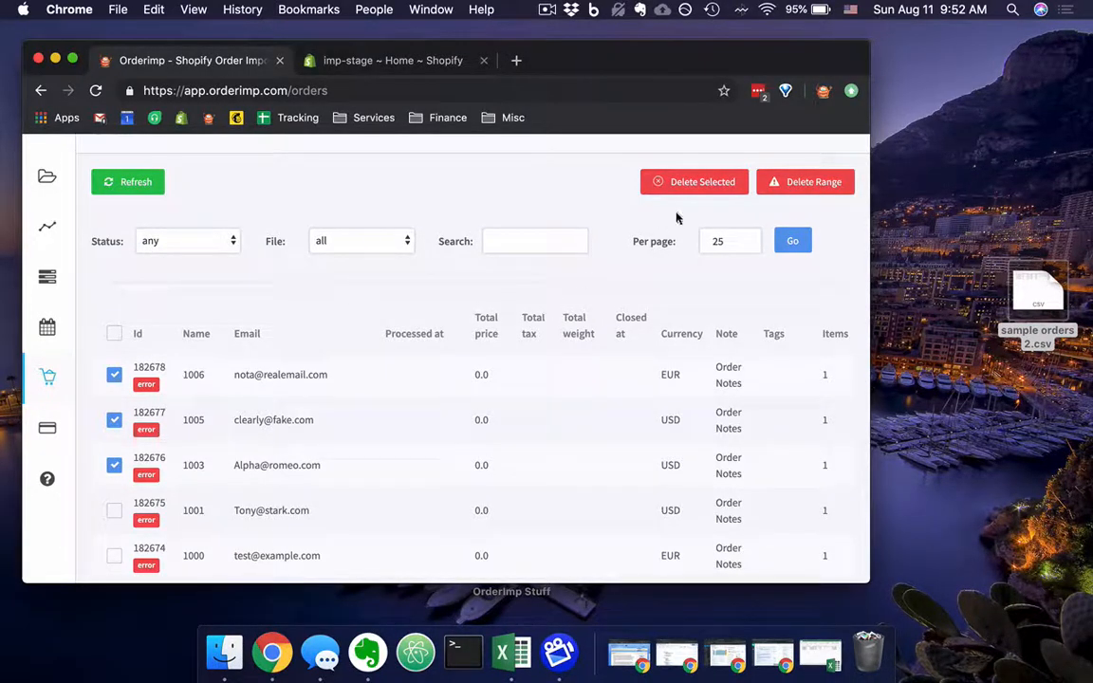
{"action": "left_click", "coordinate": [681, 182]}
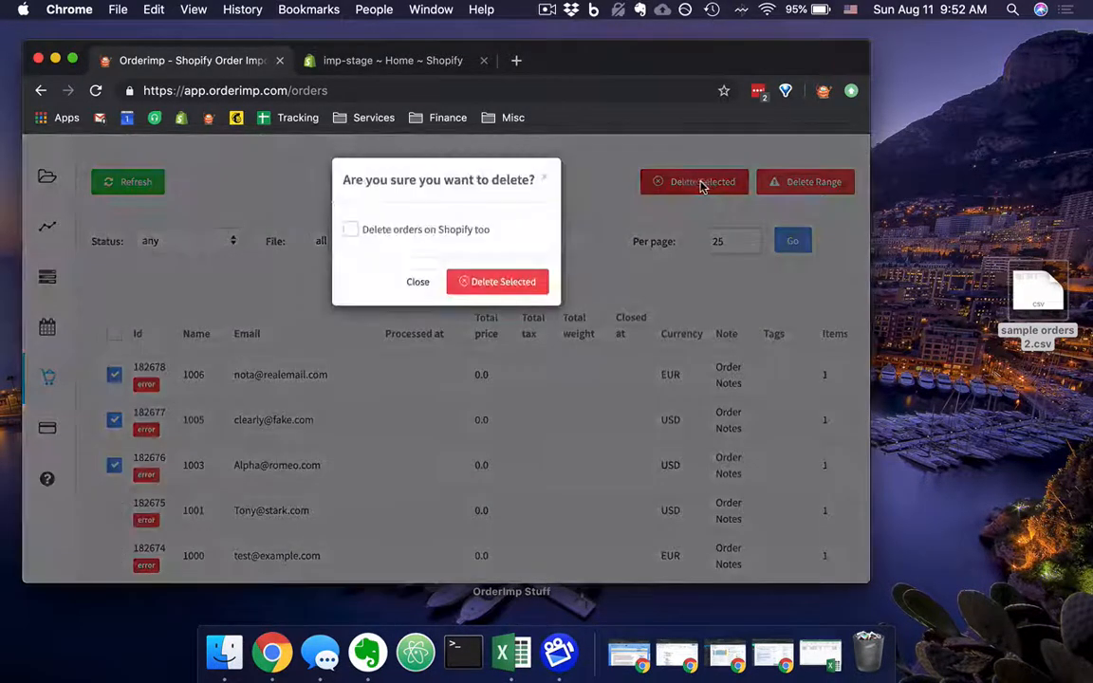
{"action": "left_click", "coordinate": [351, 233]}
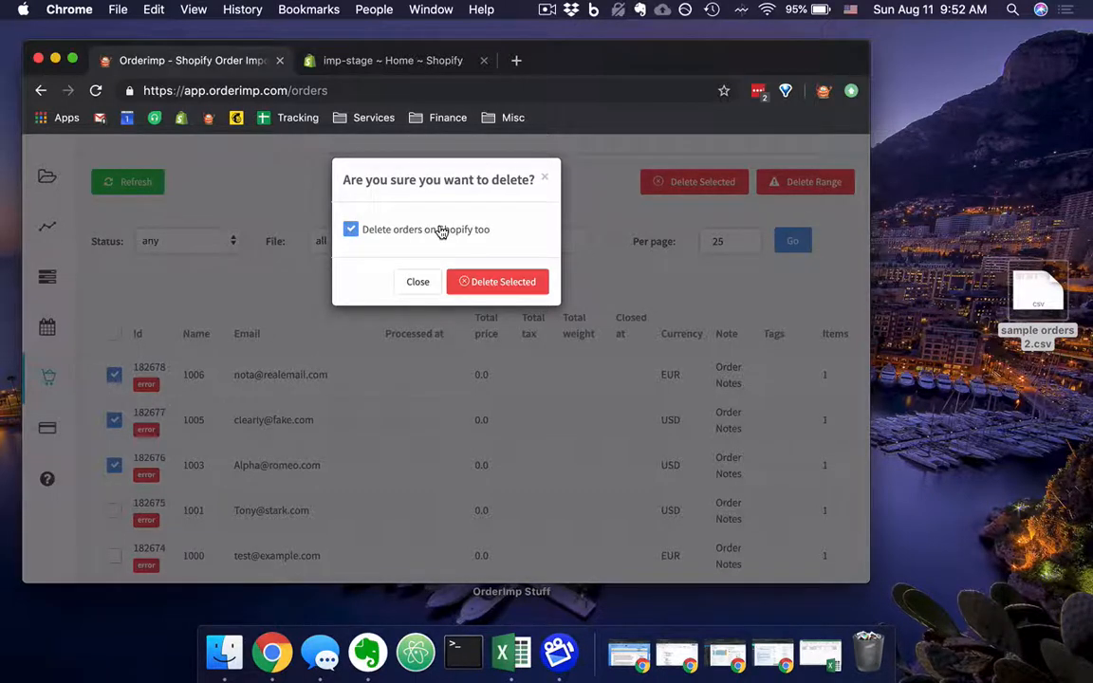
{"action": "left_click", "coordinate": [423, 283]}
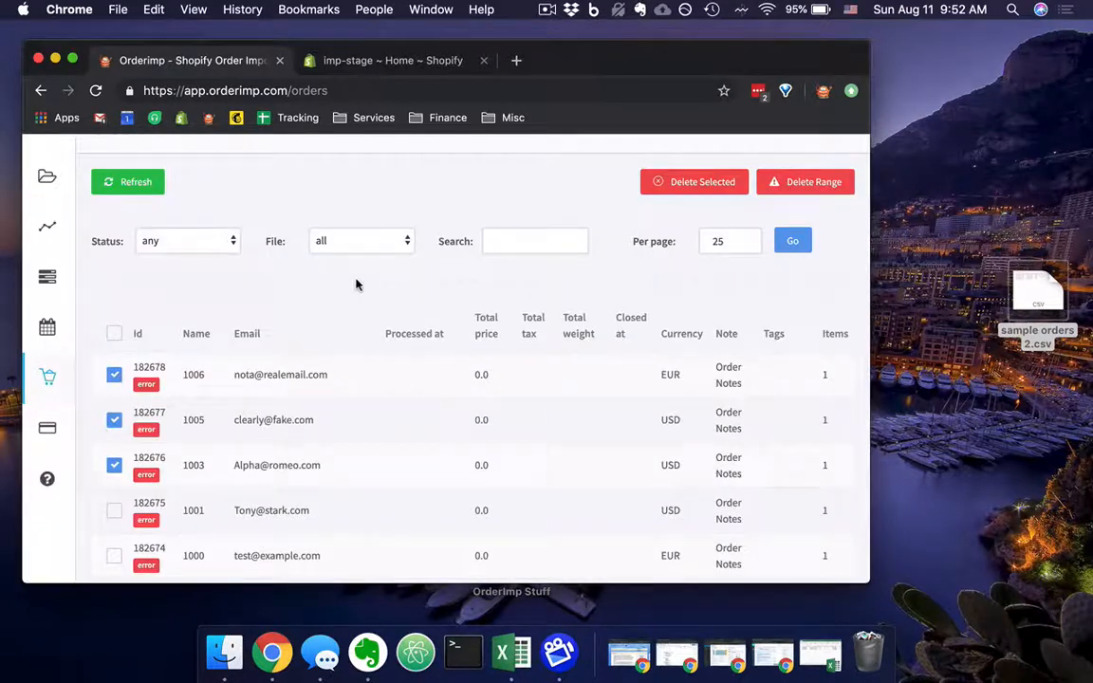
Review the One Time Package and Prepaid credits offers, and read the Orderimp White Glove Service description and FAQ on the Purchase Import Credits page.
{"action": "scroll", "coordinate": [332, 341], "scroll_direction": "up", "scroll_amount": 2}
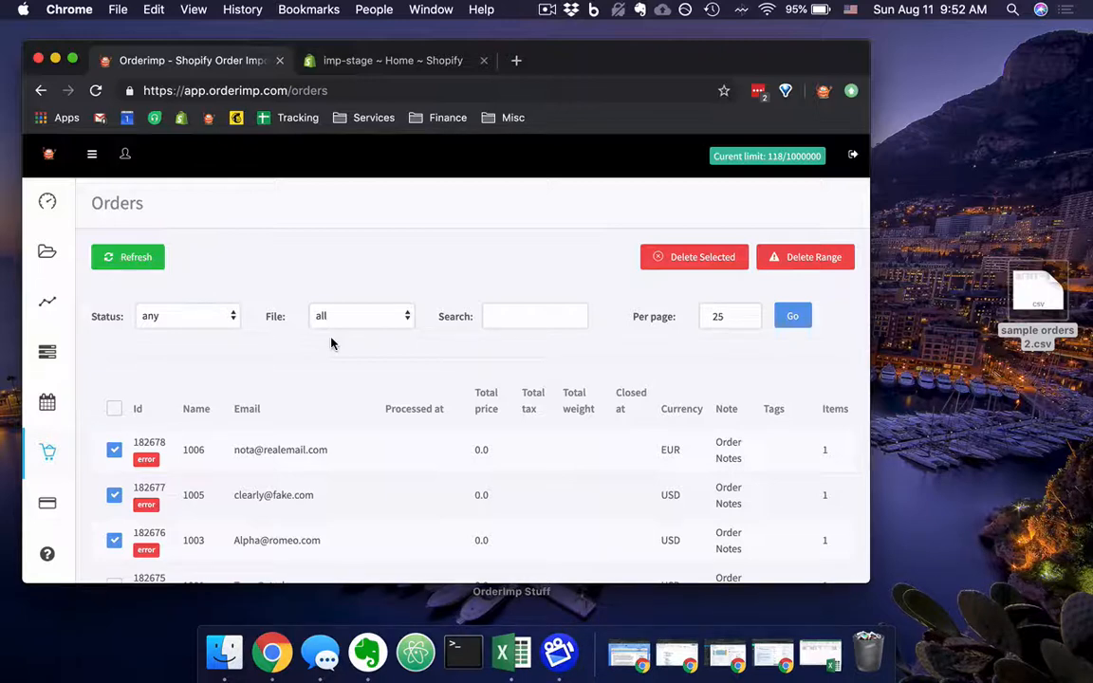
{"action": "left_click", "coordinate": [48, 500]}
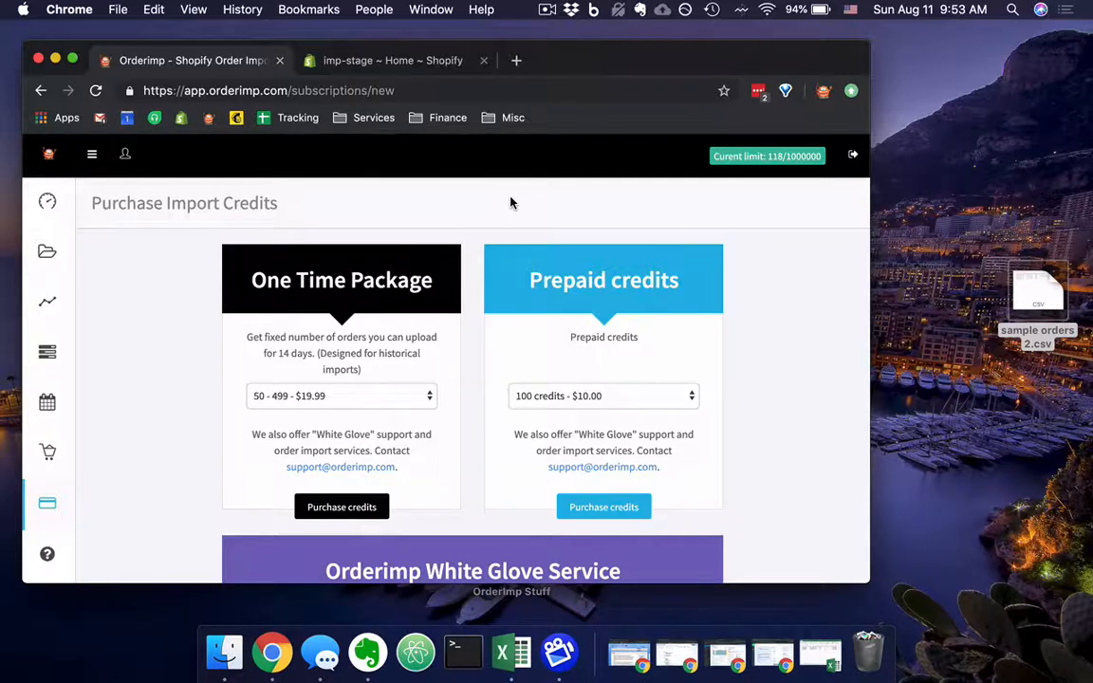
{"action": "scroll", "coordinate": [511, 202], "scroll_direction": "down", "scroll_amount": 1}
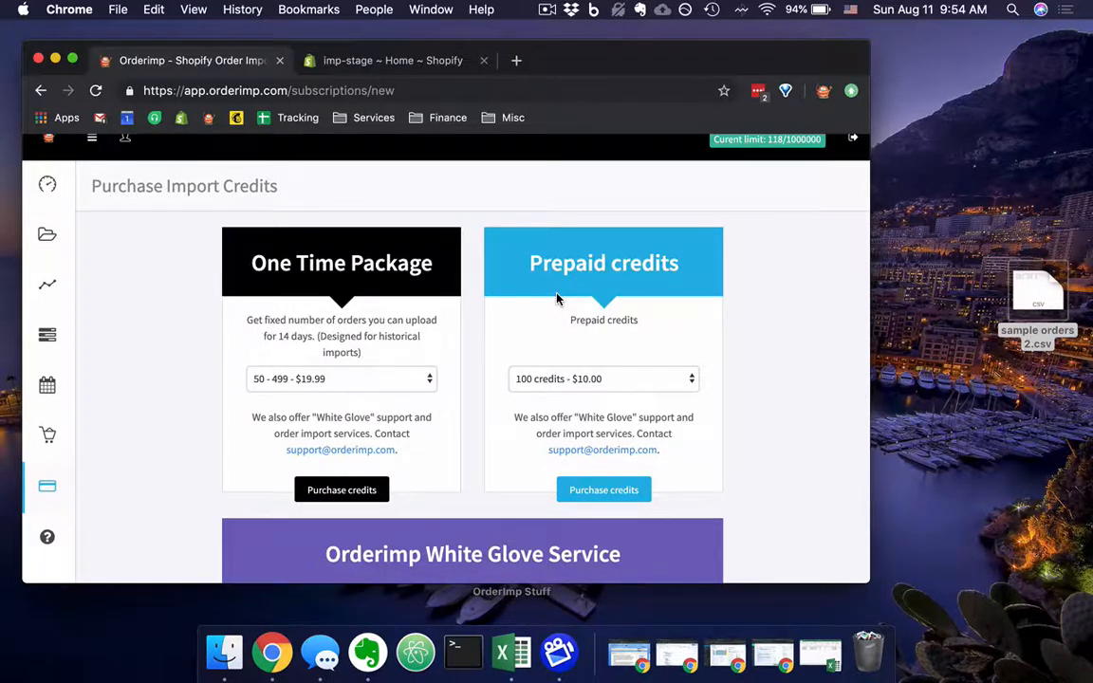
{"action": "scroll", "coordinate": [557, 299], "scroll_direction": "down", "scroll_amount": 5}
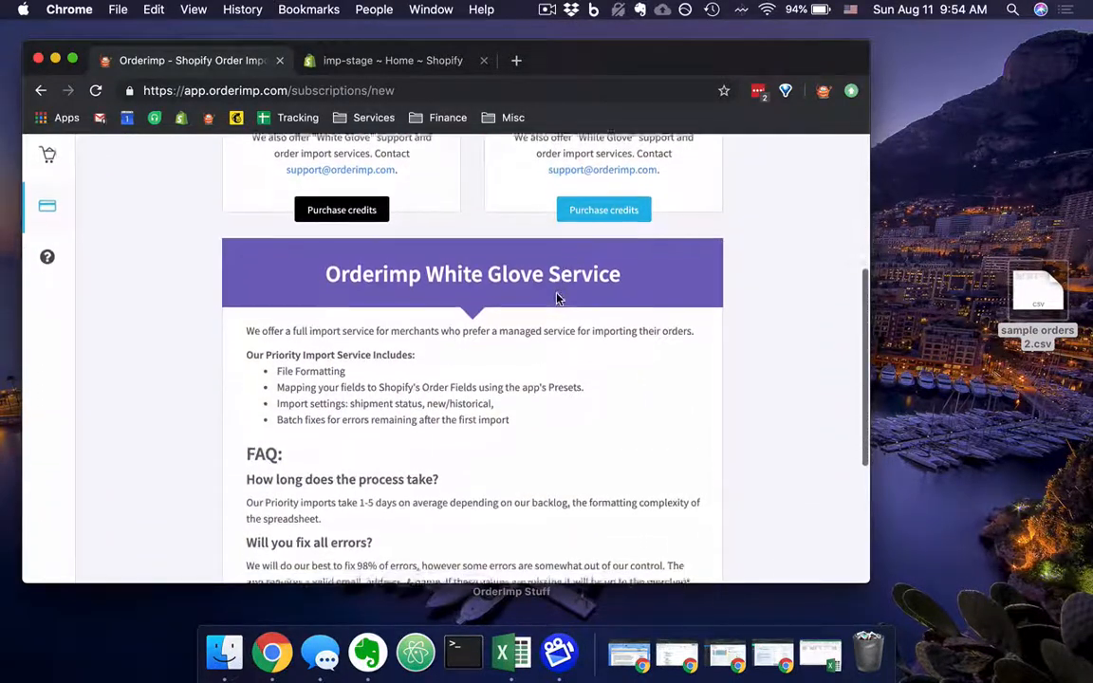
{"action": "scroll", "coordinate": [557, 299], "scroll_direction": "down", "scroll_amount": 1}
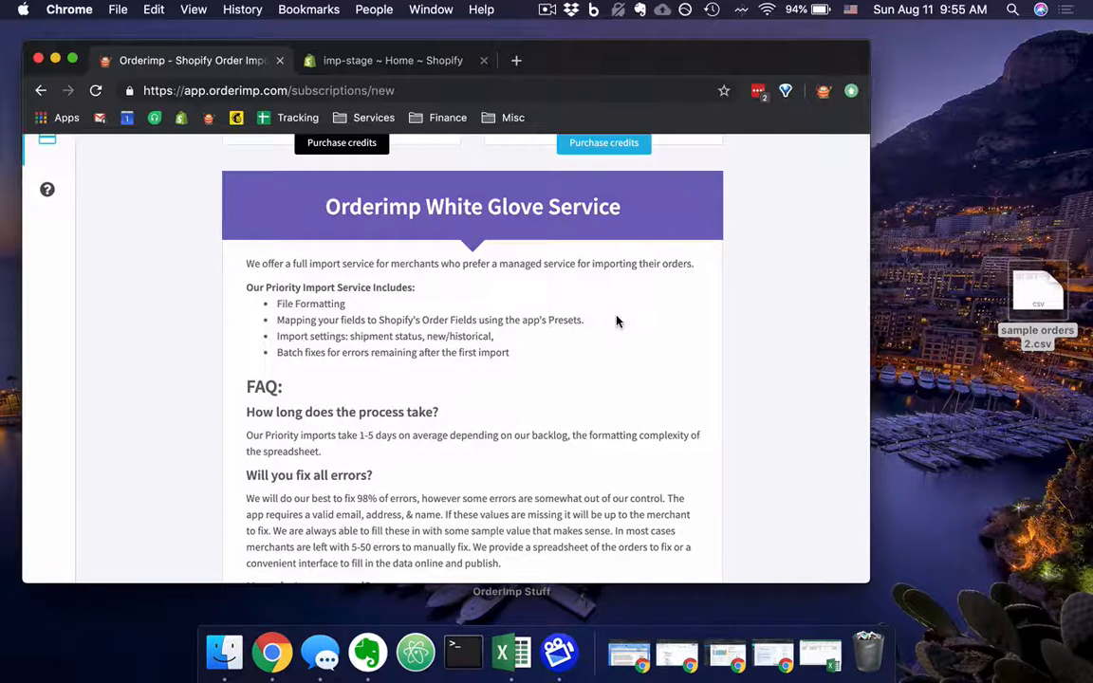
{"action": "scroll", "coordinate": [616, 321], "scroll_direction": "down", "scroll_amount": 2}
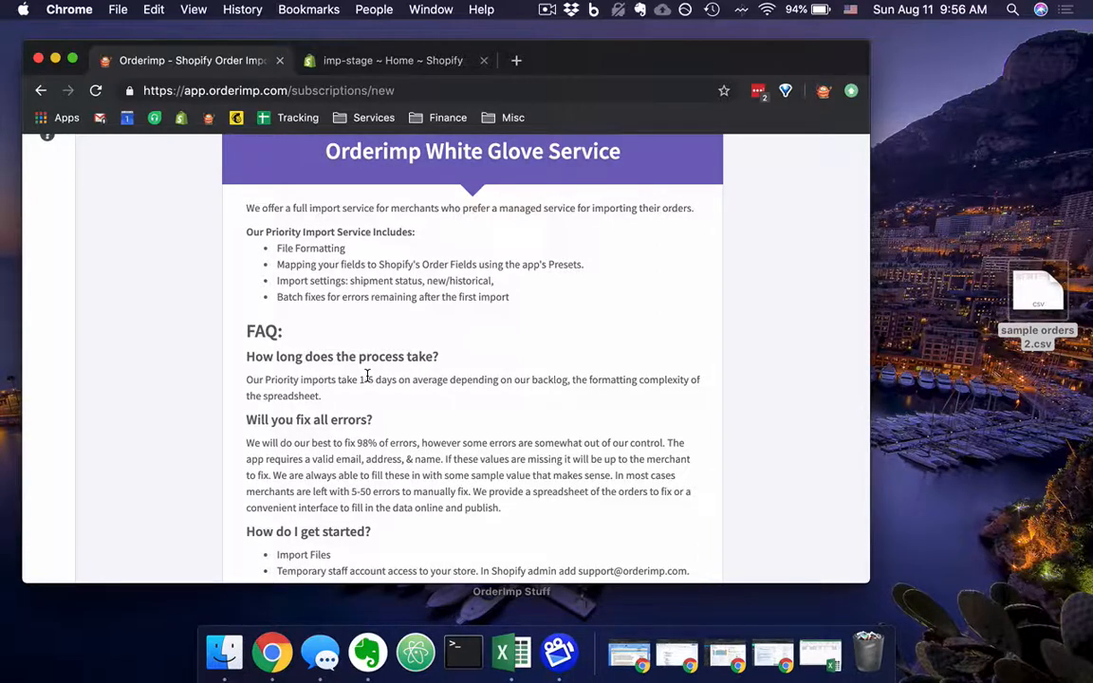
{"action": "left_click_drag", "start_coordinate": [360, 369], "coordinate": [377, 376]}
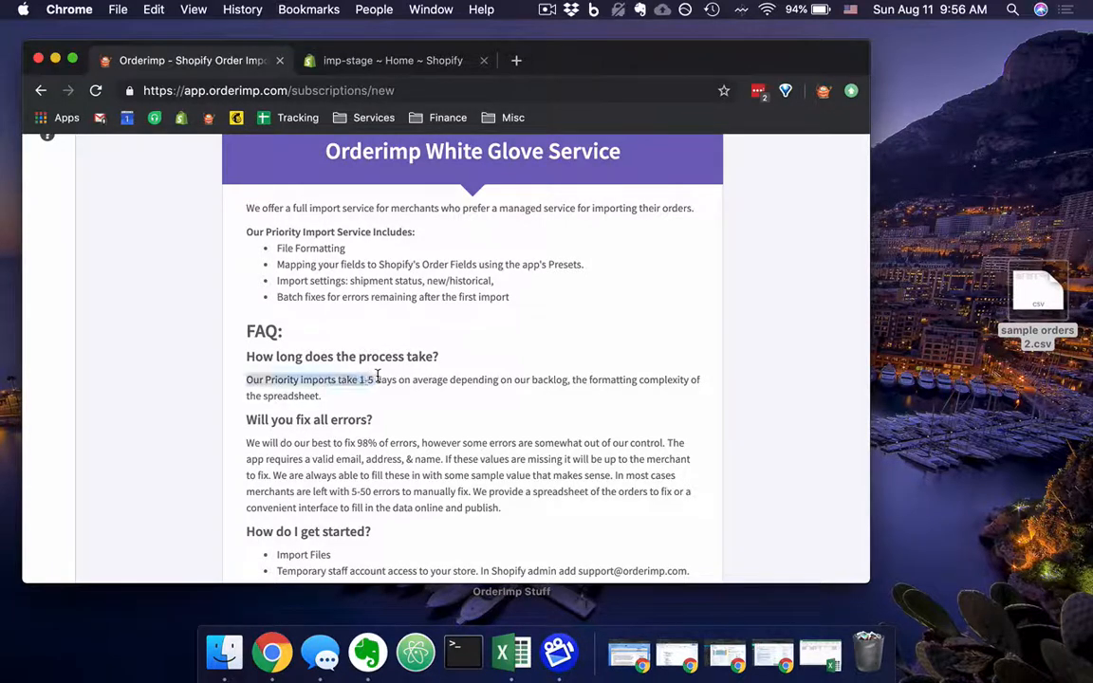
{"action": "left_click", "coordinate": [419, 393]}
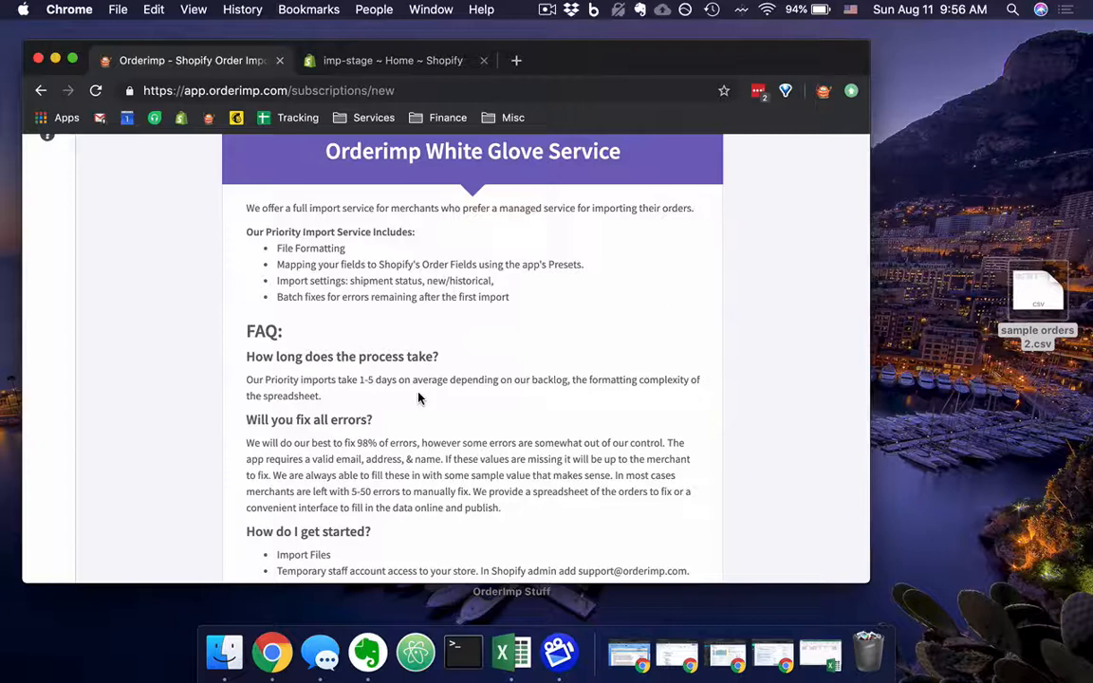
{"action": "scroll", "coordinate": [418, 399], "scroll_direction": "down", "scroll_amount": 3}
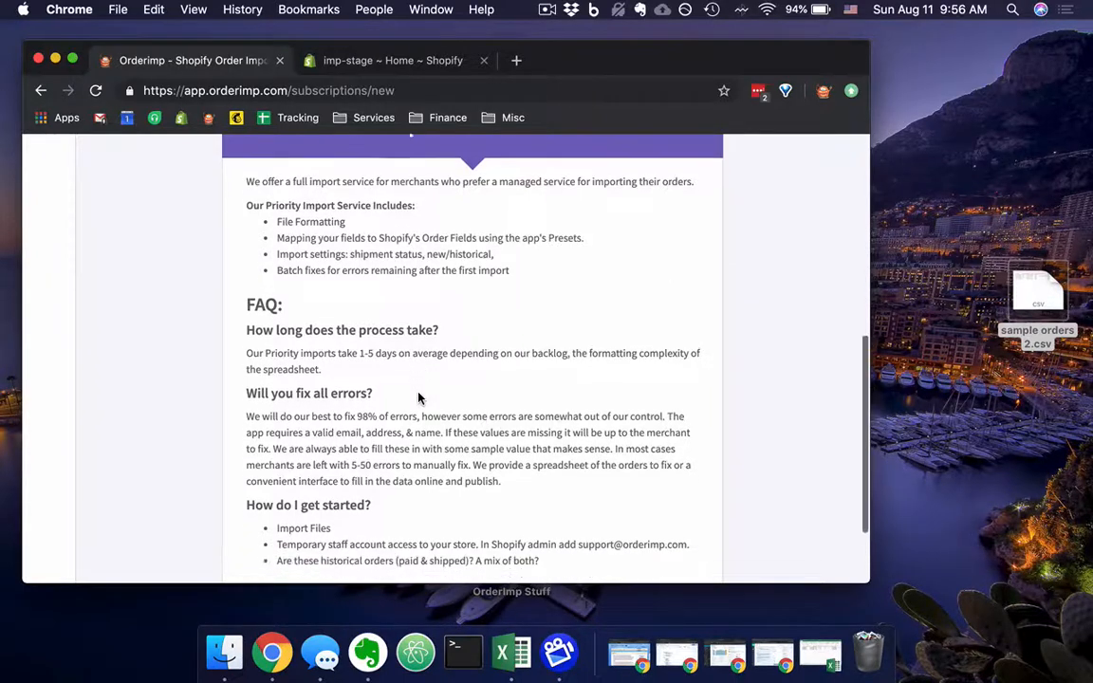
{"action": "scroll", "coordinate": [460, 448], "scroll_direction": "up", "scroll_amount": 8}
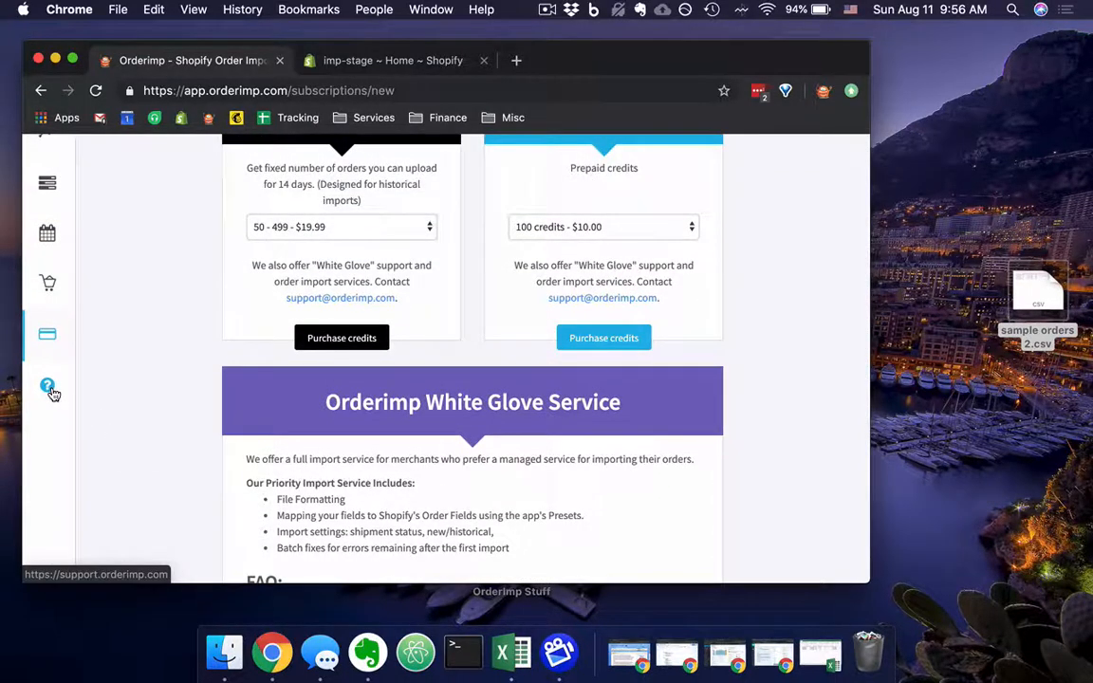
Open the Orderimp help site, view its Solutions knowledge base categories, and close the help site.
{"action": "left_click", "coordinate": [50, 389]}
{"action": "left_click", "coordinate": [405, 68]}
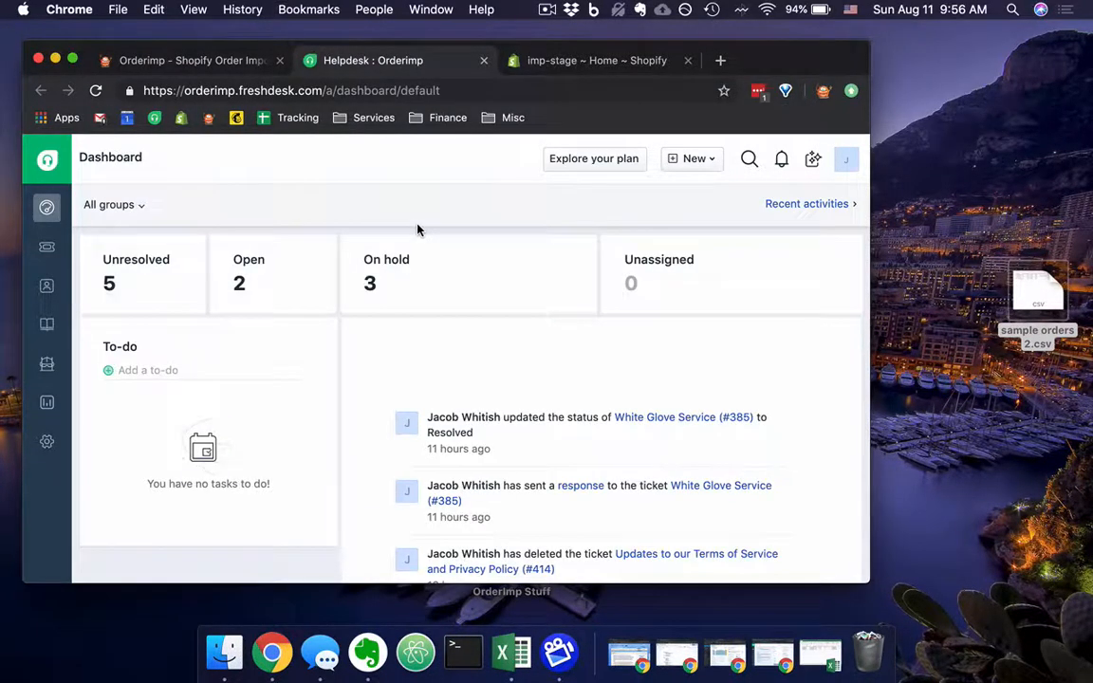
{"action": "left_click", "coordinate": [49, 329]}
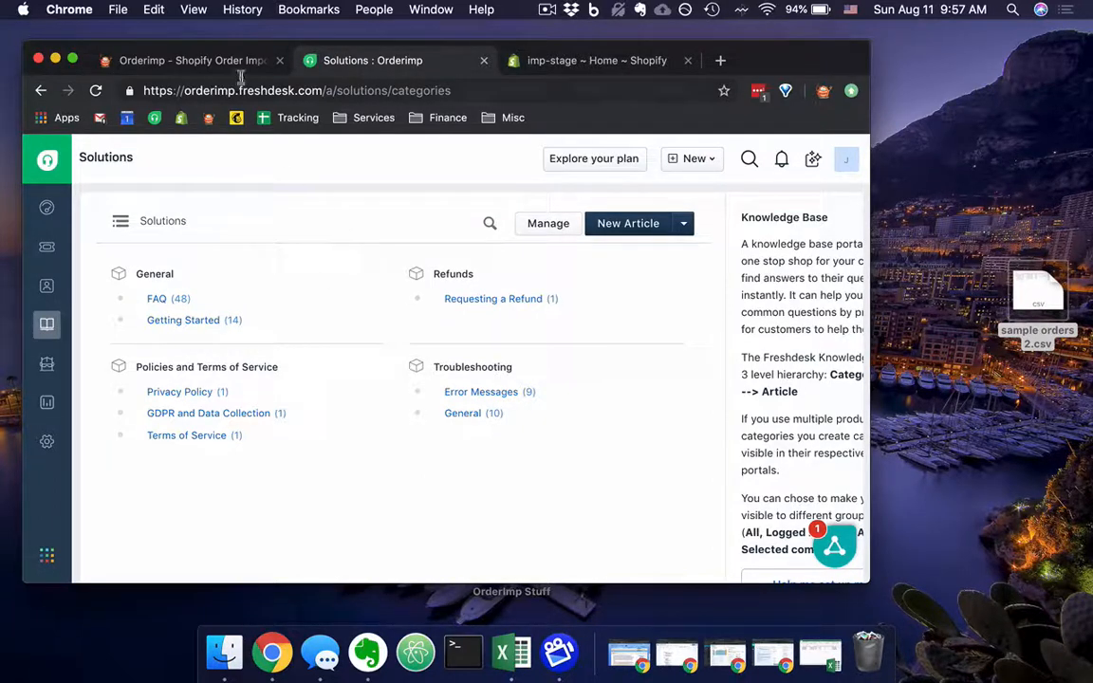
{"action": "left_click", "coordinate": [483, 60]}
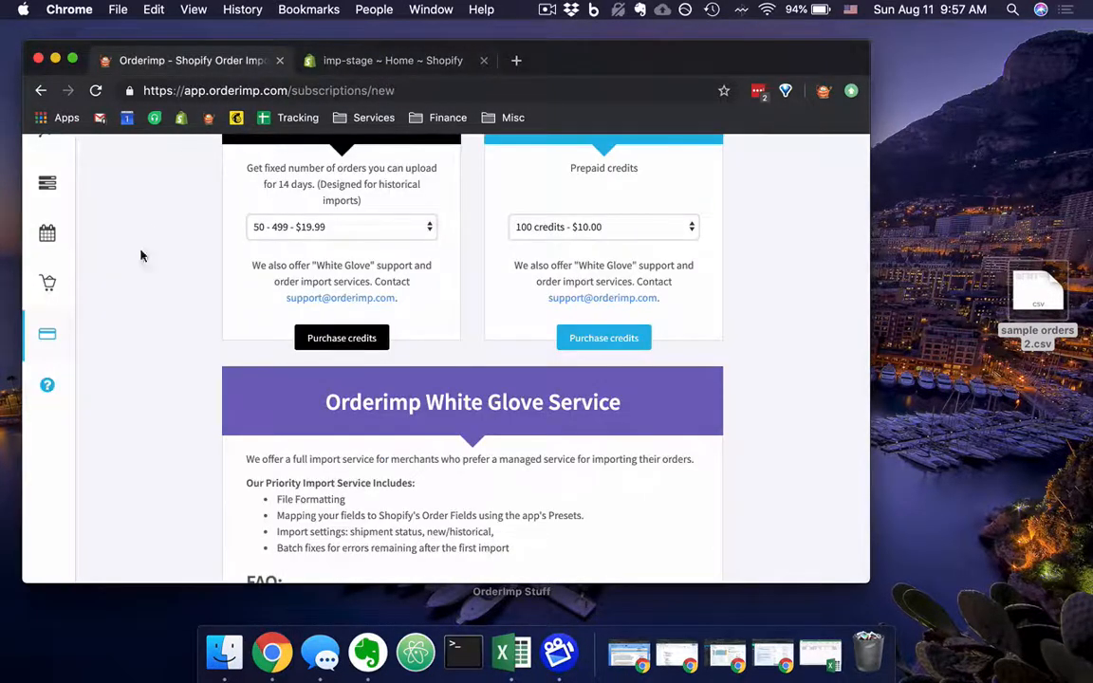
Open Upload Historical Orders from the Dashboard and examine the Upload from URL and Upload from FTP options.
{"action": "scroll", "coordinate": [135, 277], "scroll_direction": "up", "scroll_amount": 5}
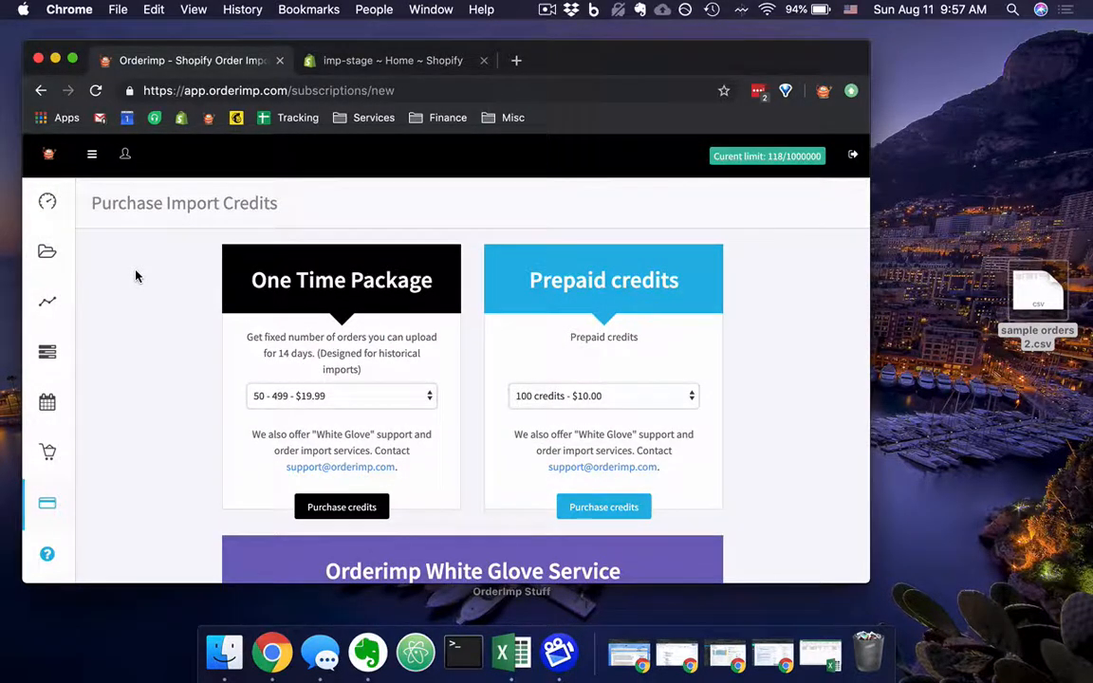
{"action": "left_click", "coordinate": [49, 205]}
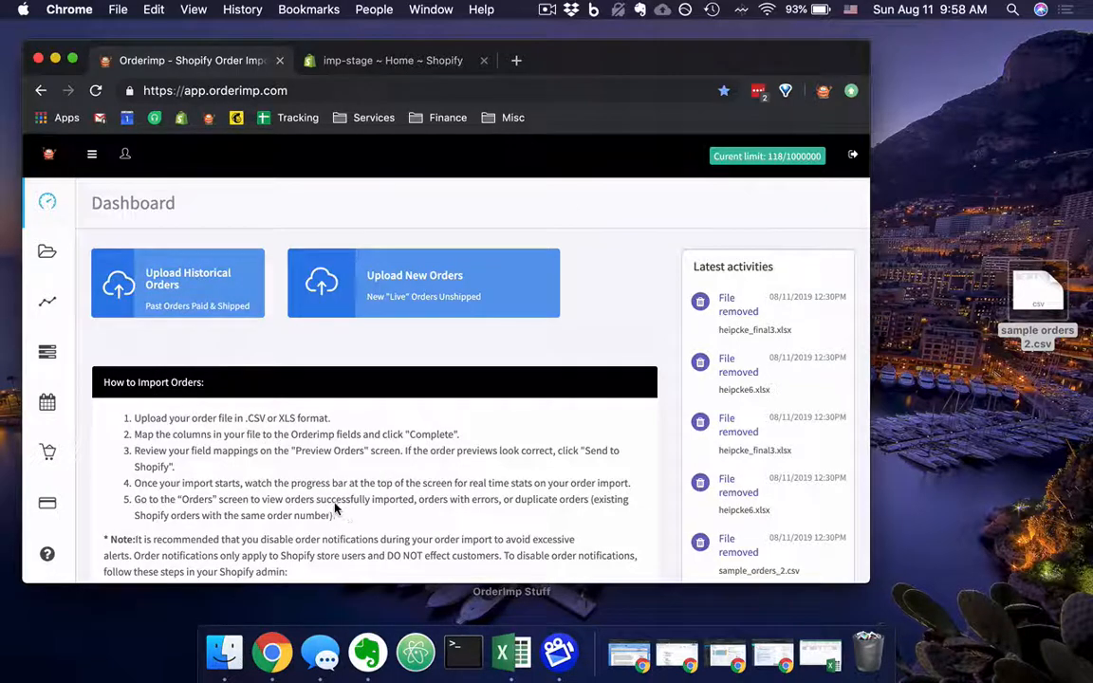
{"action": "left_click", "coordinate": [216, 301]}
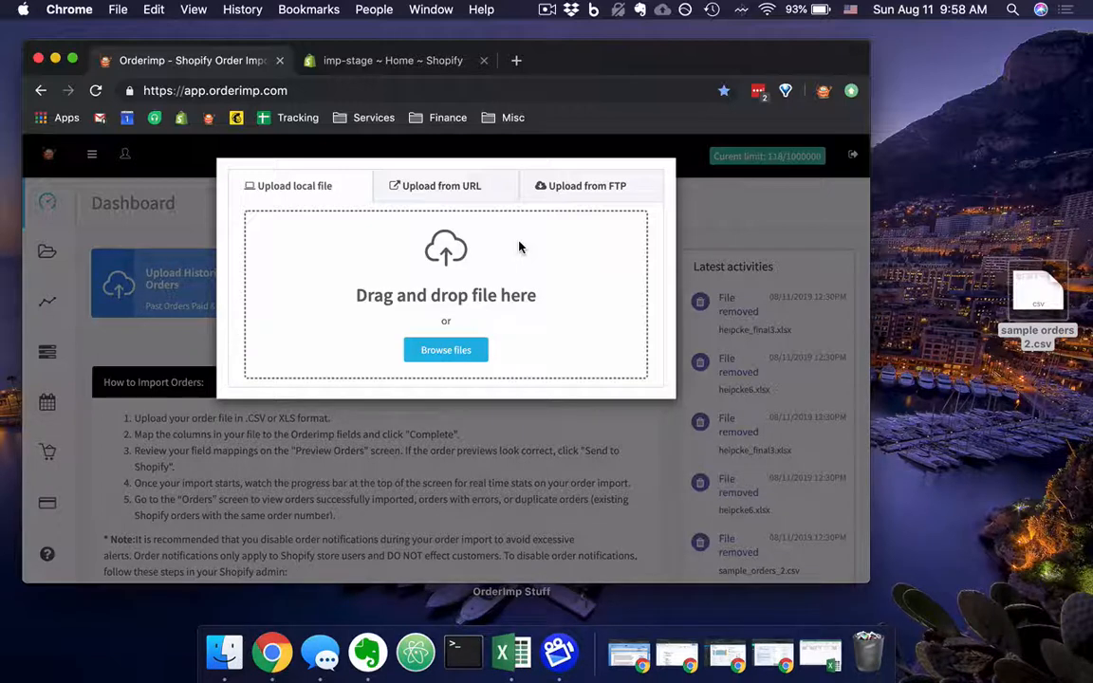
{"action": "left_click", "coordinate": [473, 187]}
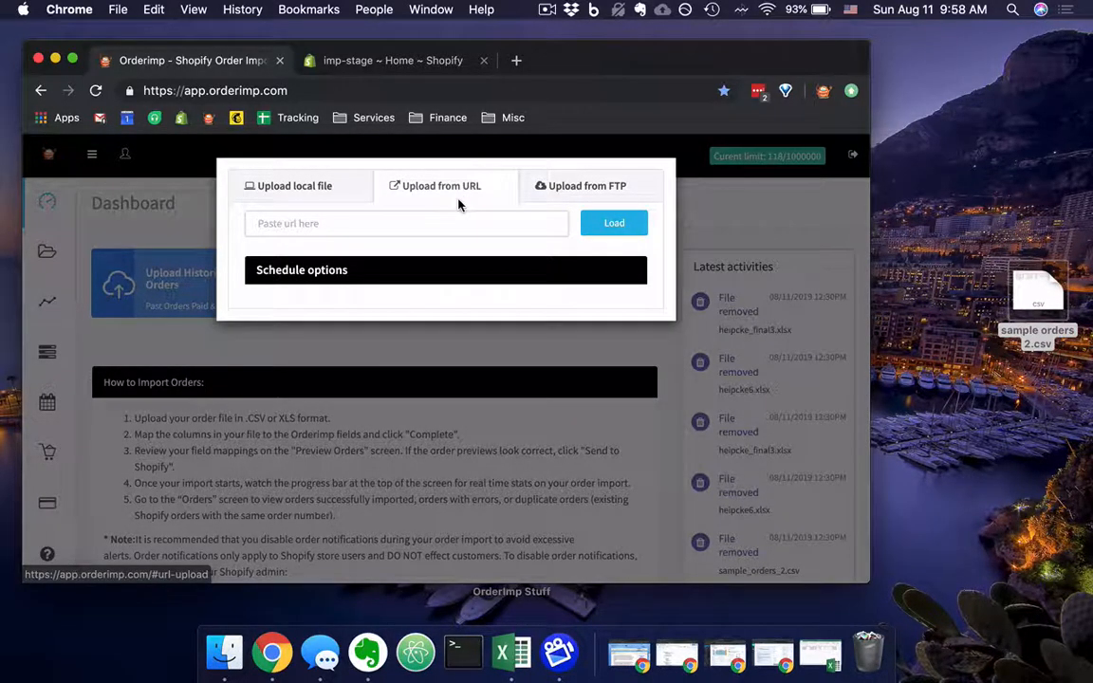
{"action": "left_click", "coordinate": [571, 190]}
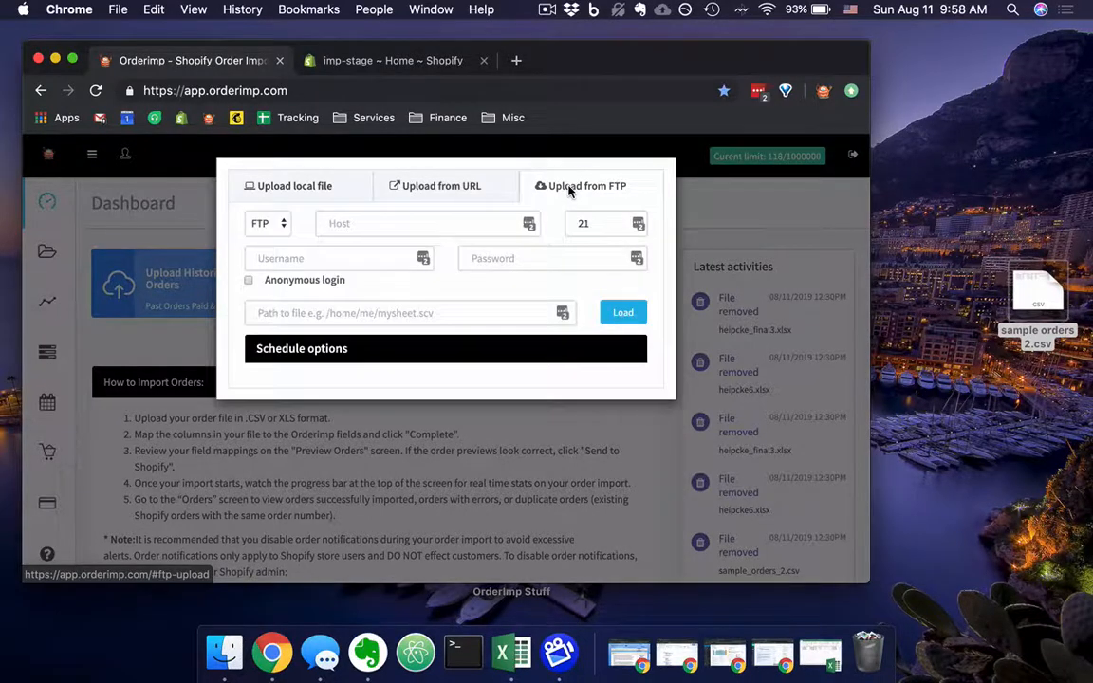
Upload the sample orders 2.csv file from the desktop as a local file for the historical orders import.
{"action": "left_click", "coordinate": [447, 193]}
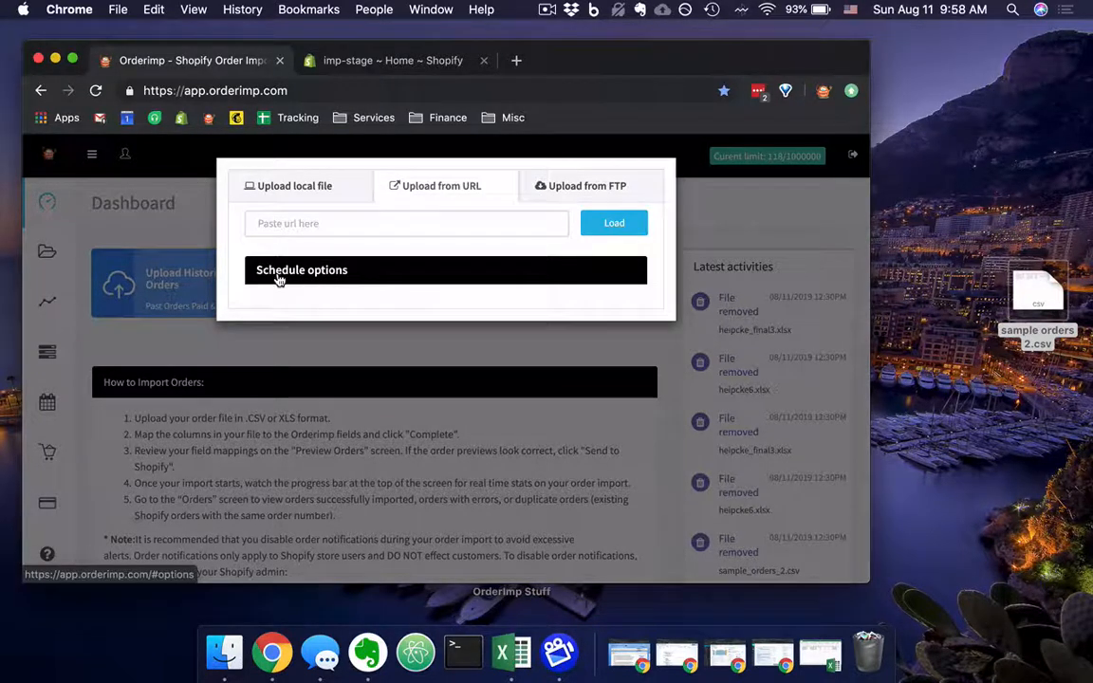
{"action": "left_click", "coordinate": [323, 193]}
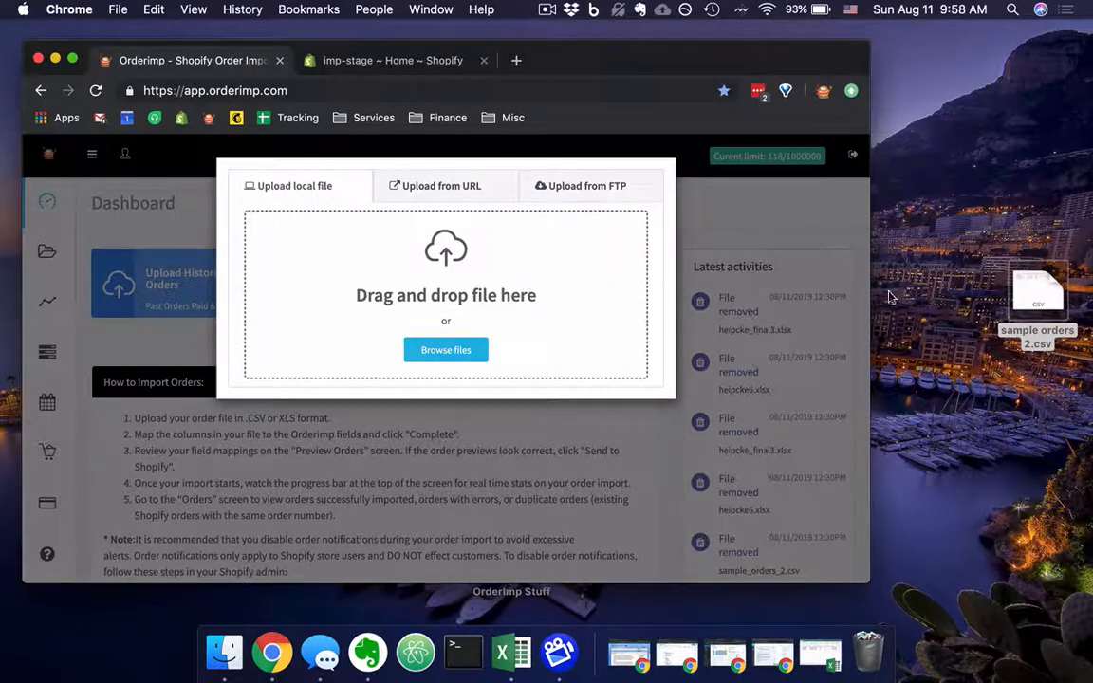
{"action": "left_click_drag", "start_coordinate": [1037, 293], "coordinate": [486, 276]}
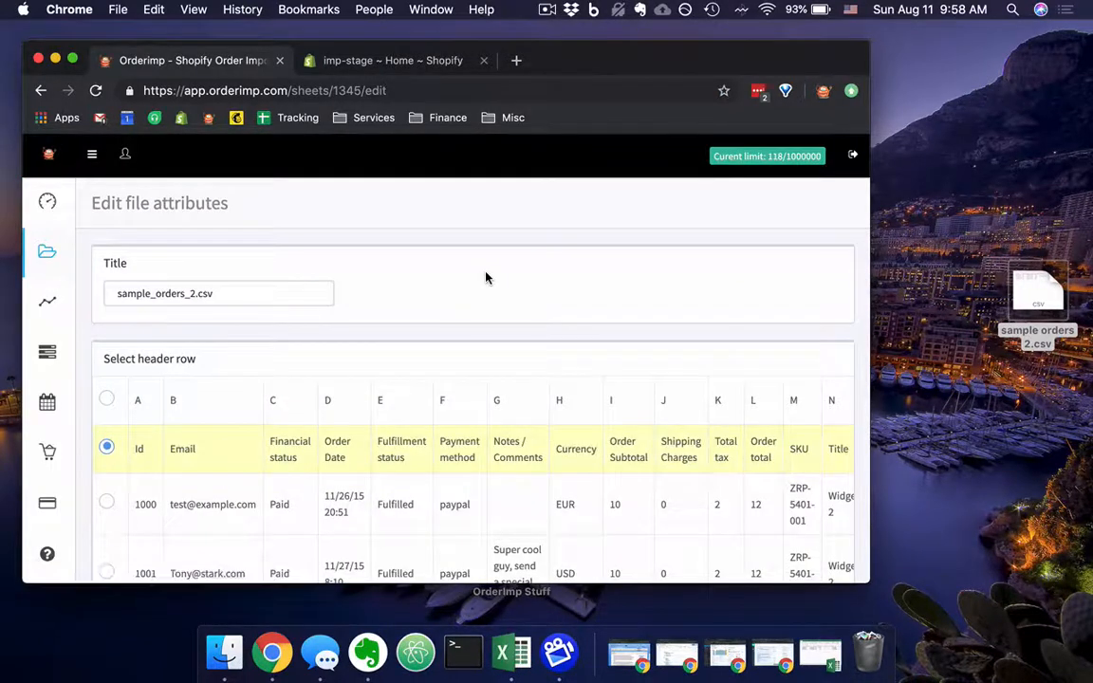
Try the first order row as the header row, and set the header back to the row starting with Id and Email.
{"action": "scroll", "coordinate": [621, 291], "scroll_direction": "down", "scroll_amount": 3}
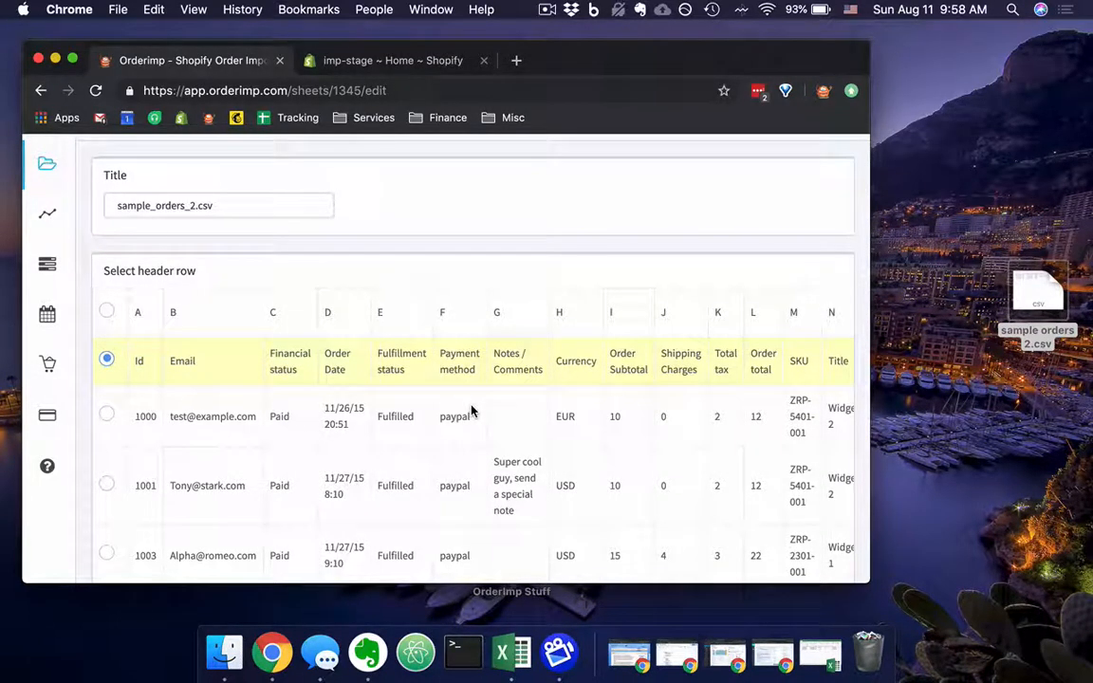
{"action": "scroll", "coordinate": [471, 410], "scroll_direction": "down", "scroll_amount": 1}
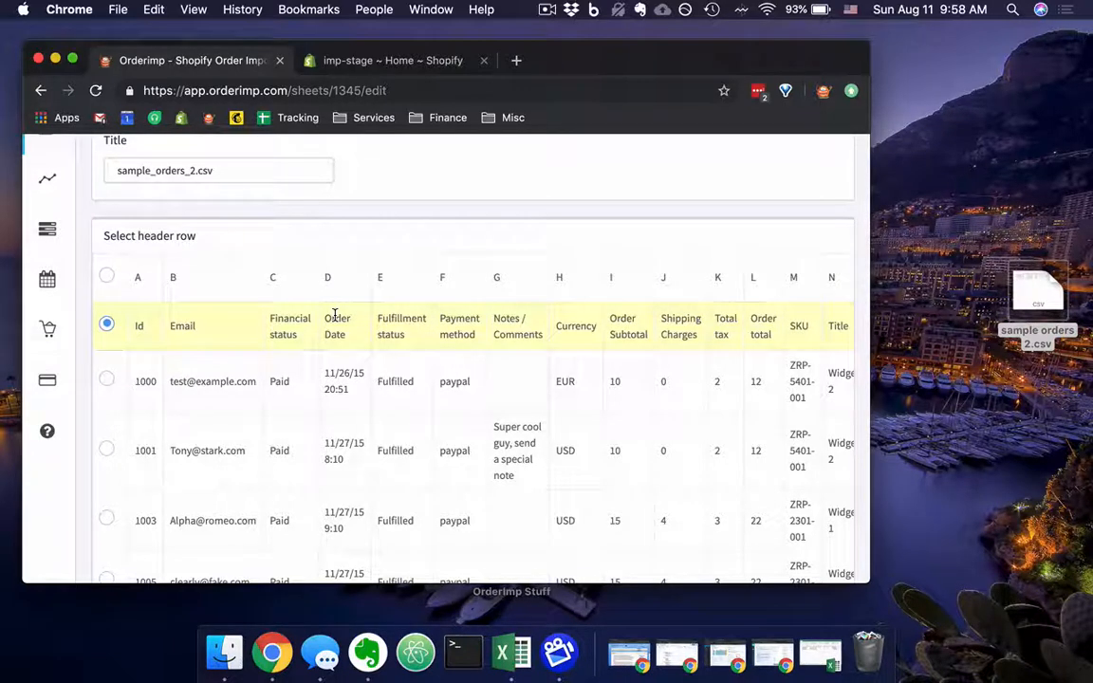
{"action": "left_click", "coordinate": [107, 380]}
{"action": "left_click", "coordinate": [107, 324]}
{"action": "scroll", "coordinate": [110, 334], "scroll_direction": "down", "scroll_amount": 1}
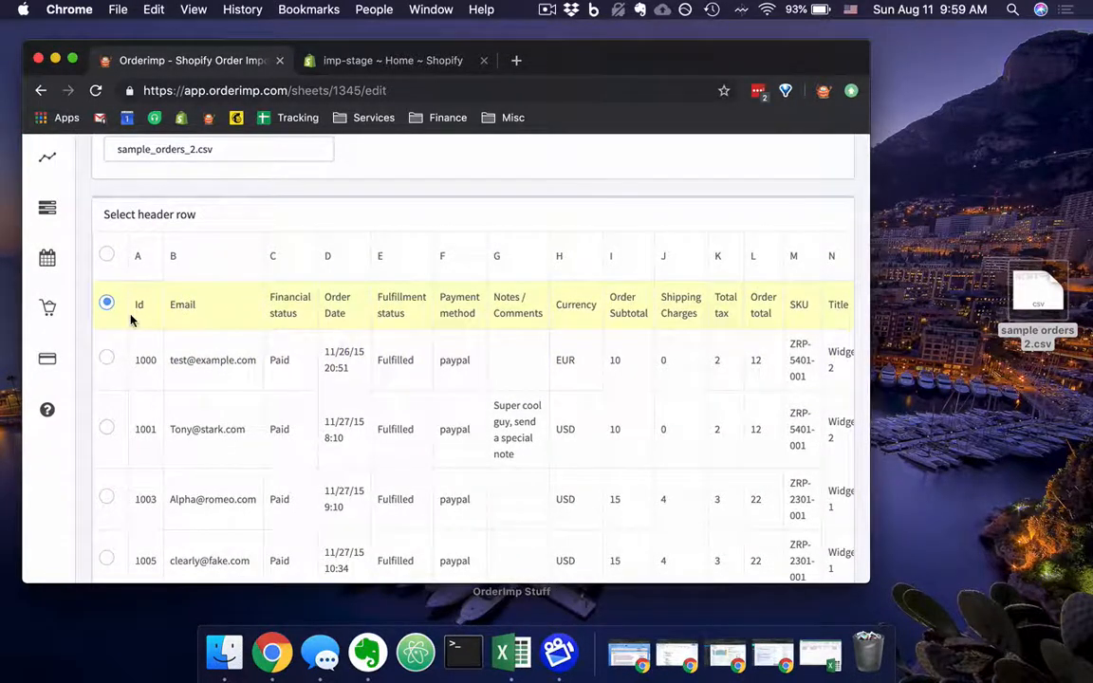
Review the additional file merge option and the order rows, and save the file attributes of sample_orders_2.csv.
{"action": "scroll", "coordinate": [130, 323], "scroll_direction": "down", "scroll_amount": 2}
{"action": "scroll", "coordinate": [131, 320], "scroll_direction": "down", "scroll_amount": 5}
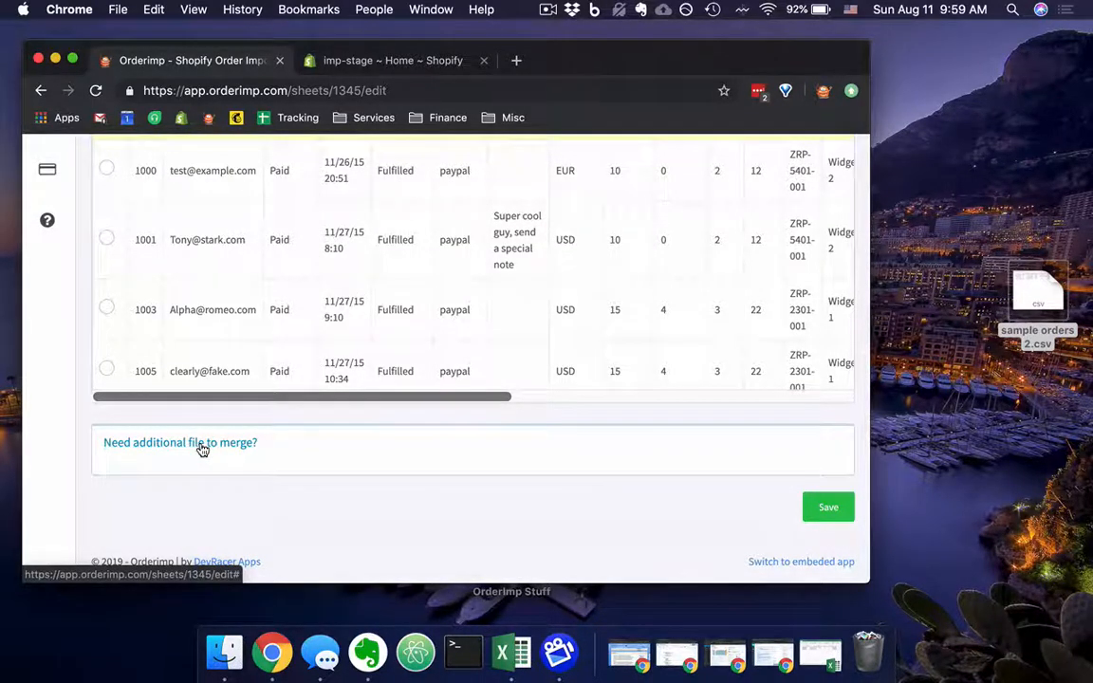
{"action": "scroll", "coordinate": [200, 446], "scroll_direction": "up", "scroll_amount": 3}
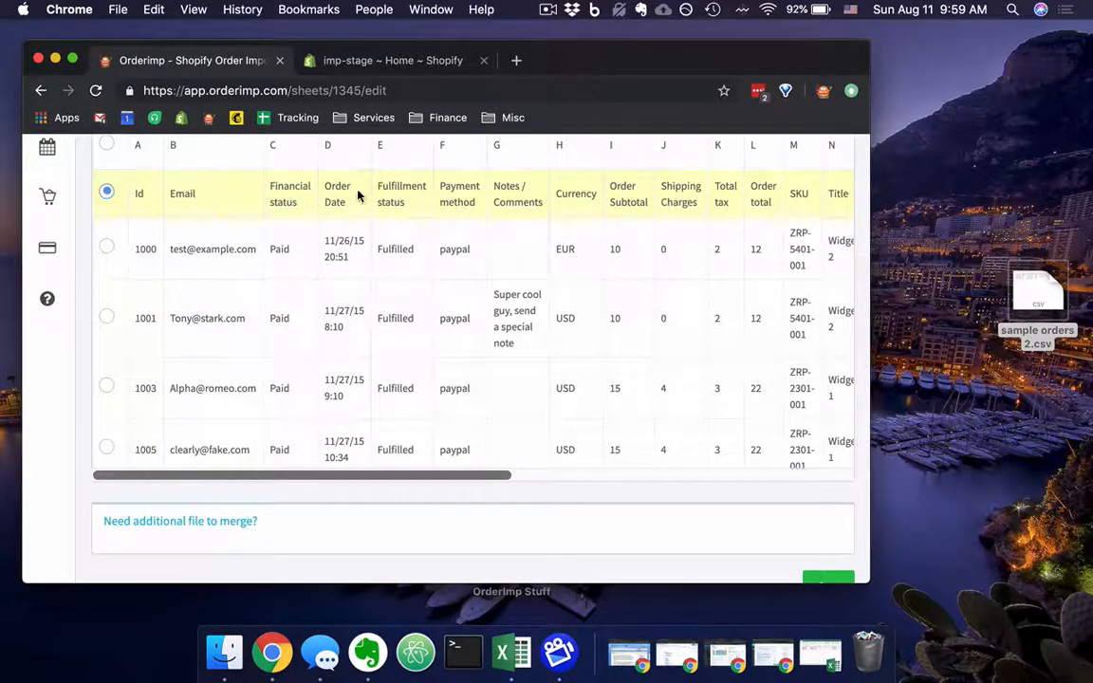
{"action": "scroll", "coordinate": [359, 194], "scroll_direction": "up", "scroll_amount": 1}
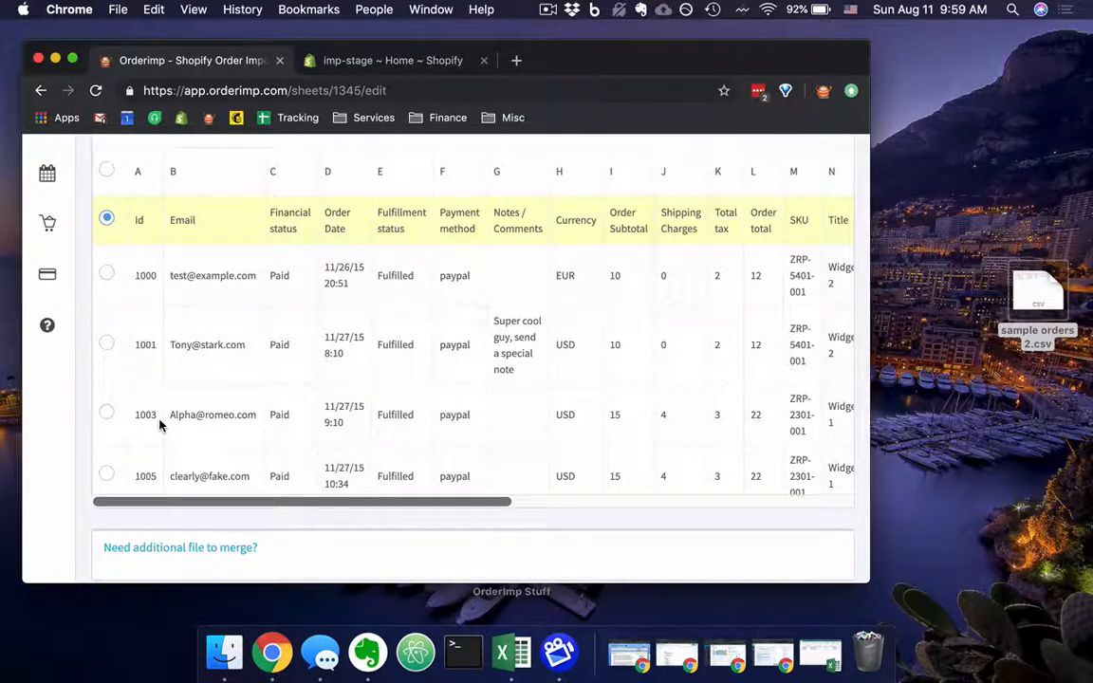
{"action": "scroll", "coordinate": [160, 427], "scroll_direction": "down", "scroll_amount": 2}
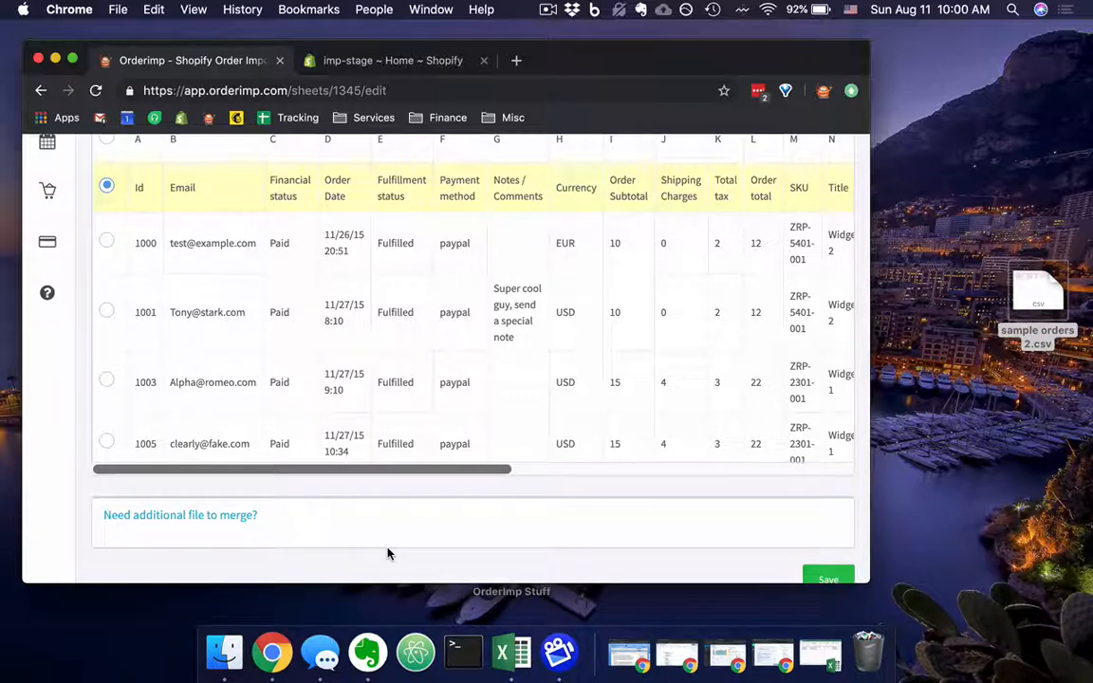
{"action": "scroll", "coordinate": [388, 553], "scroll_direction": "down", "scroll_amount": 2}
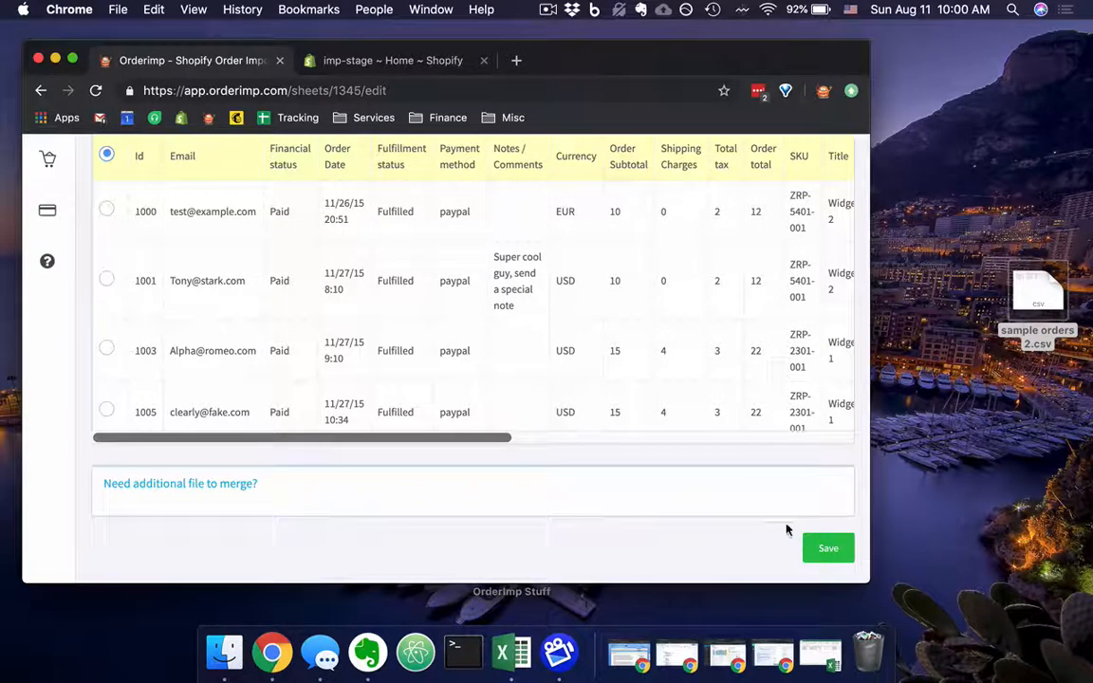
{"action": "left_click", "coordinate": [821, 551]}
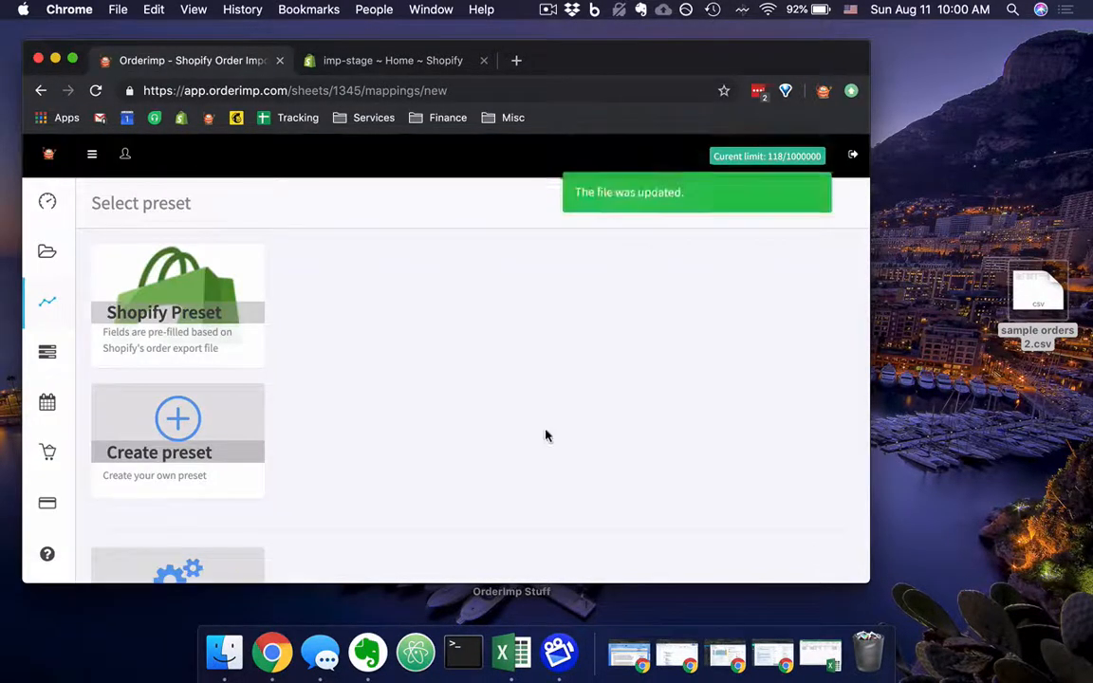
Review the available mapping presets and create a custom preset for sample_orders_2.csv.
{"action": "scroll", "coordinate": [508, 430], "scroll_direction": "down", "scroll_amount": 3}
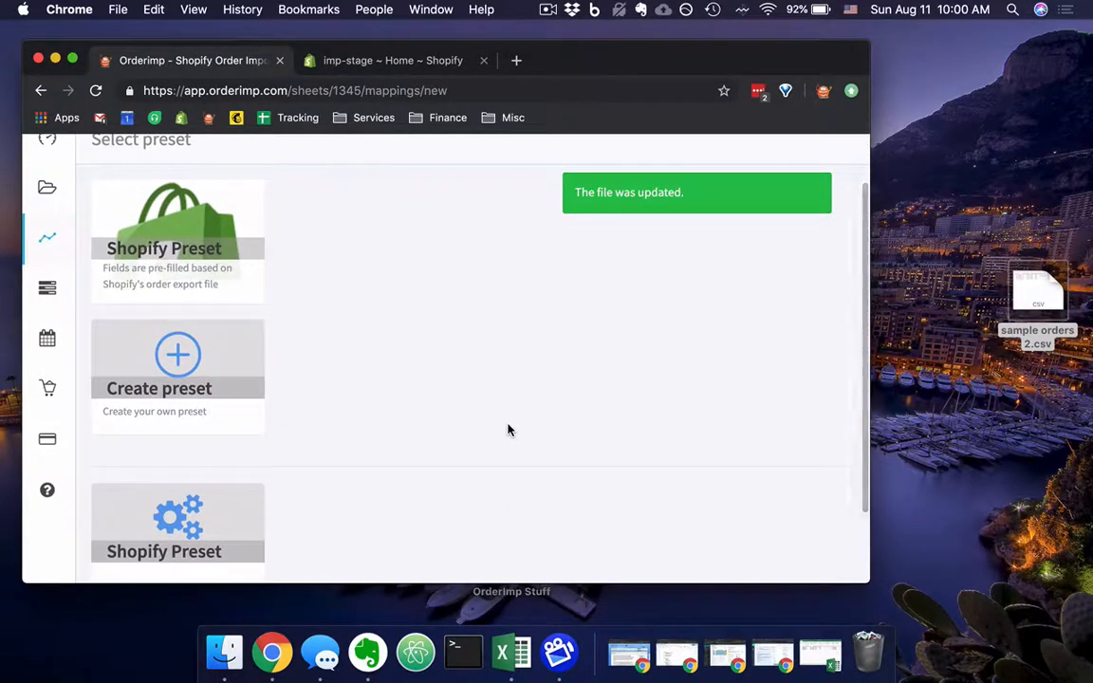
{"action": "scroll", "coordinate": [507, 430], "scroll_direction": "up", "scroll_amount": 1}
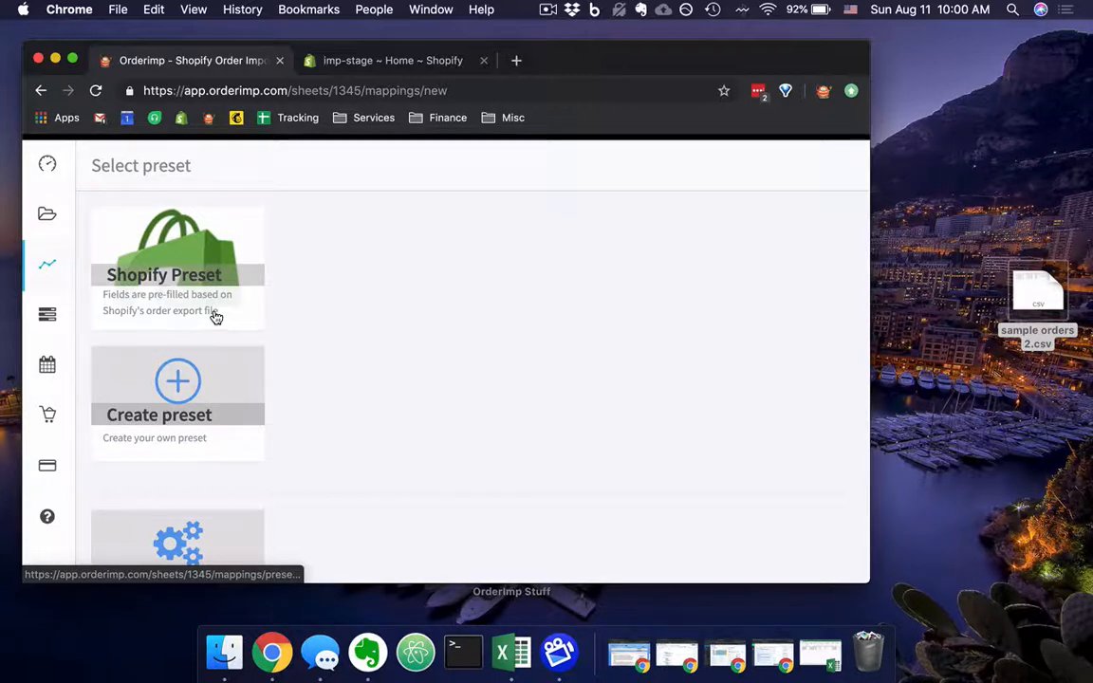
{"action": "scroll", "coordinate": [216, 317], "scroll_direction": "down", "scroll_amount": 3}
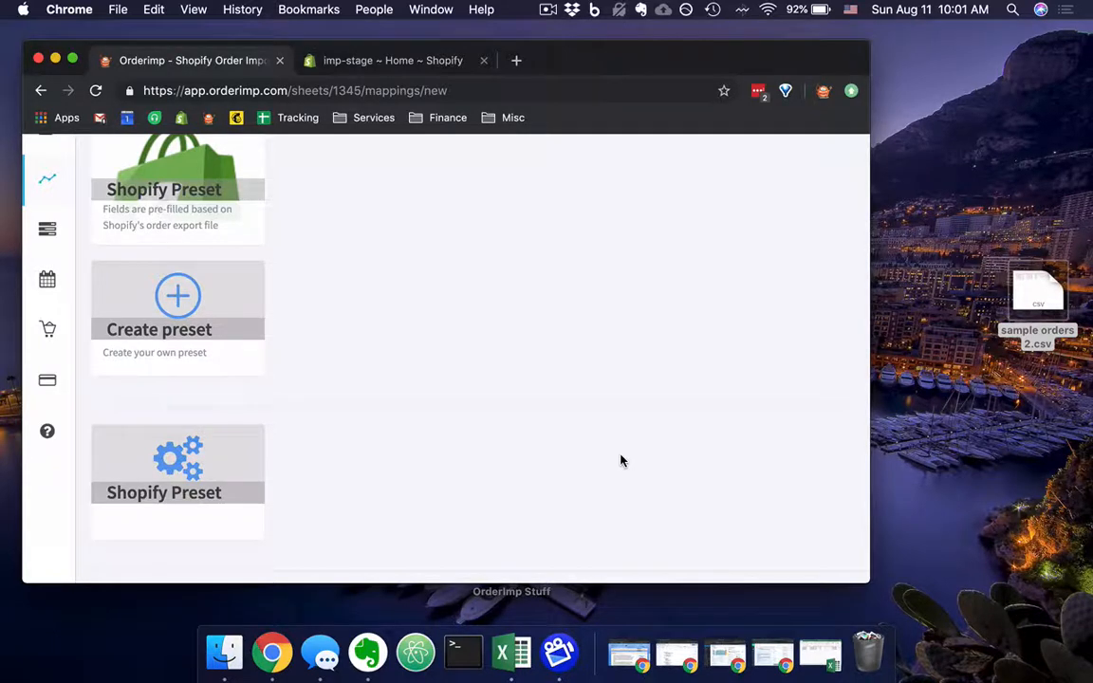
{"action": "scroll", "coordinate": [623, 460], "scroll_direction": "up", "scroll_amount": 2}
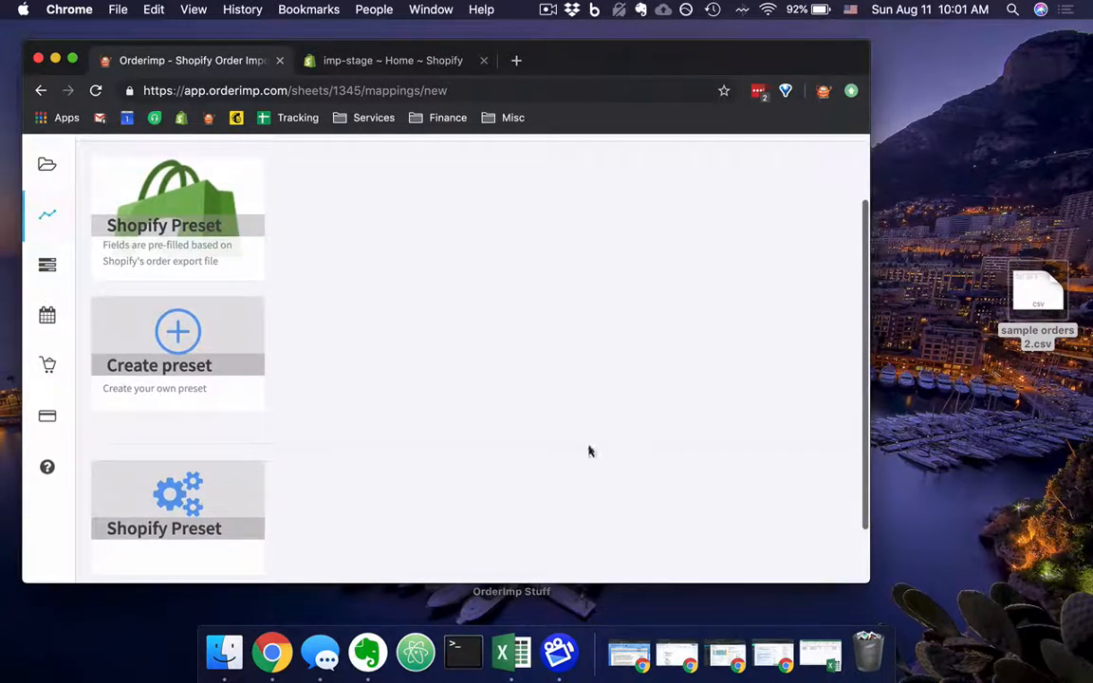
{"action": "left_click", "coordinate": [190, 339]}
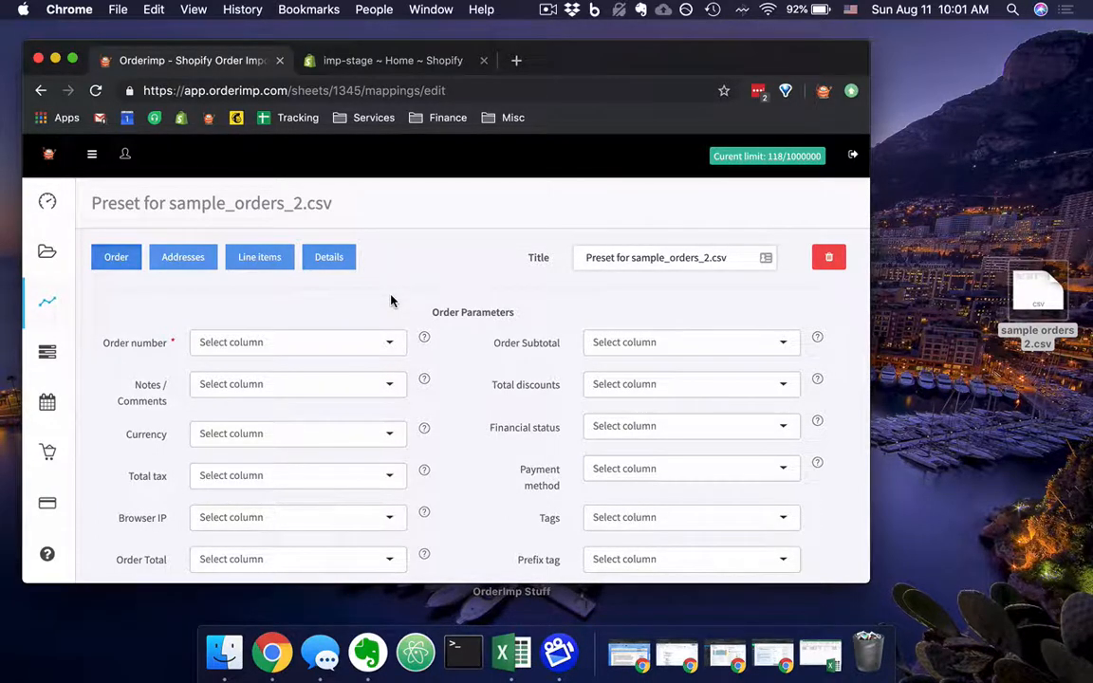
Check the order identifier column in the file preview and map the required Order number field to the Id column.
{"action": "scroll", "coordinate": [463, 330], "scroll_direction": "down", "scroll_amount": 3}
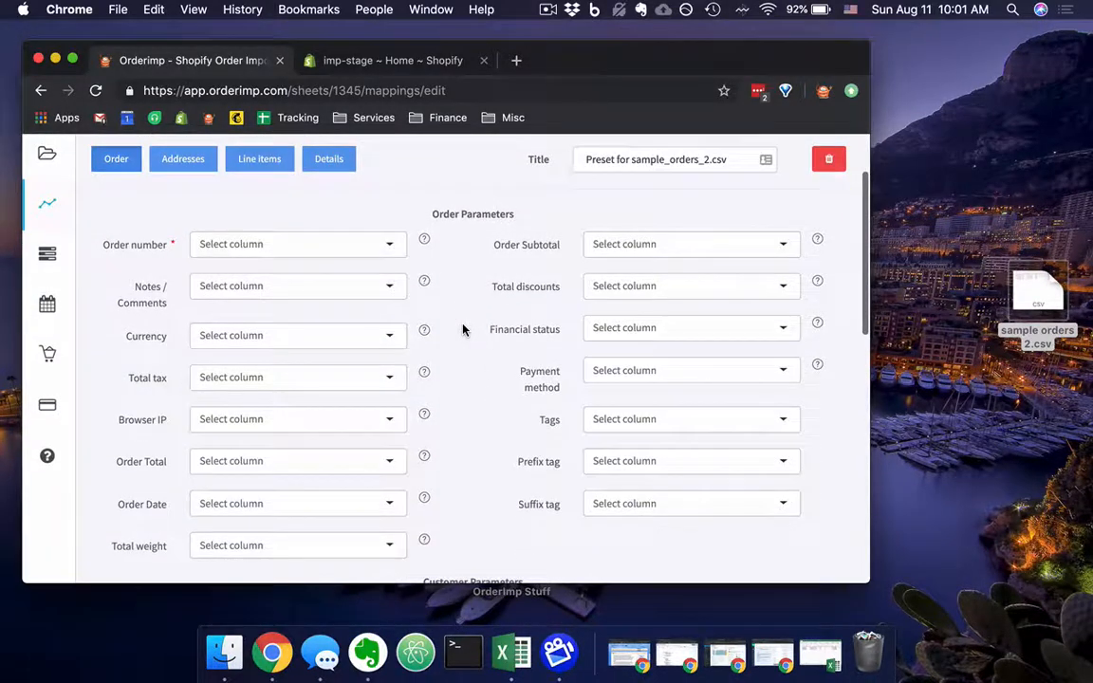
{"action": "left_click_drag", "start_coordinate": [105, 242], "coordinate": [176, 247]}
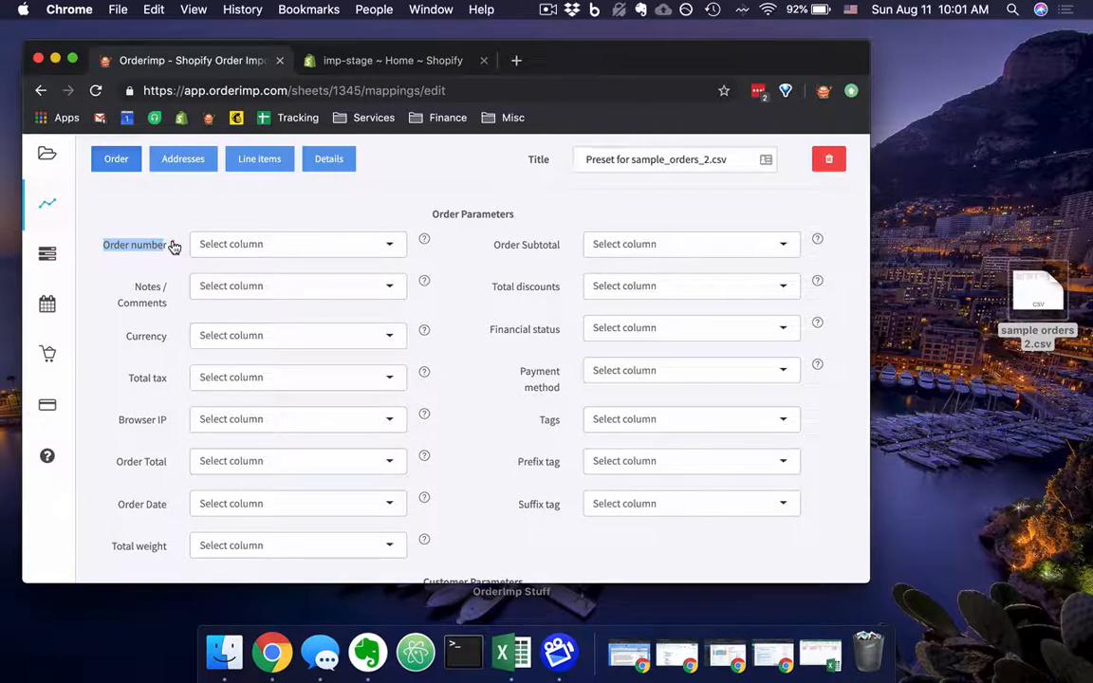
{"action": "left_click", "coordinate": [147, 249]}
{"action": "scroll", "coordinate": [147, 495], "scroll_direction": "down", "scroll_amount": 2}
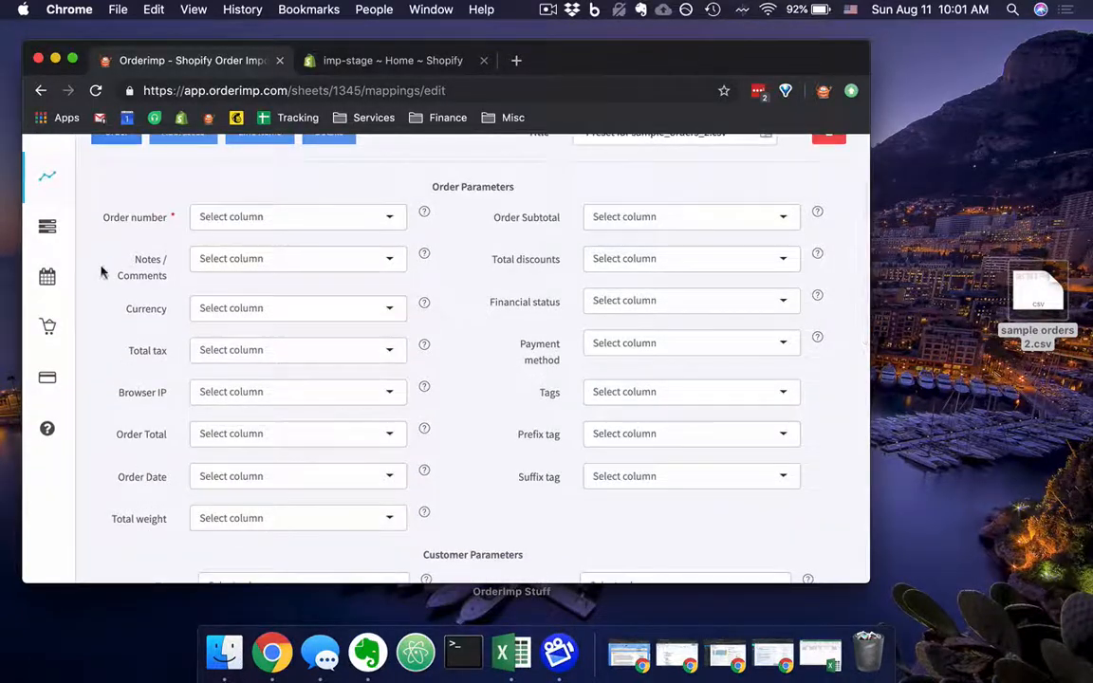
{"action": "left_click_drag", "start_coordinate": [104, 217], "coordinate": [167, 222]}
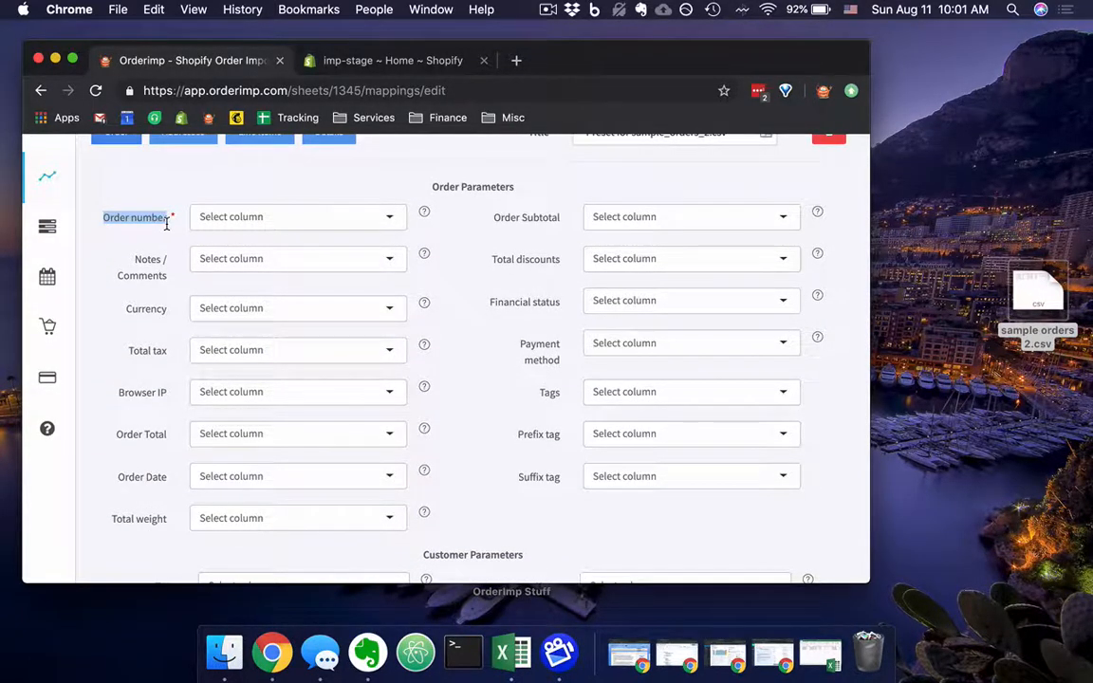
{"action": "left_click", "coordinate": [388, 218]}
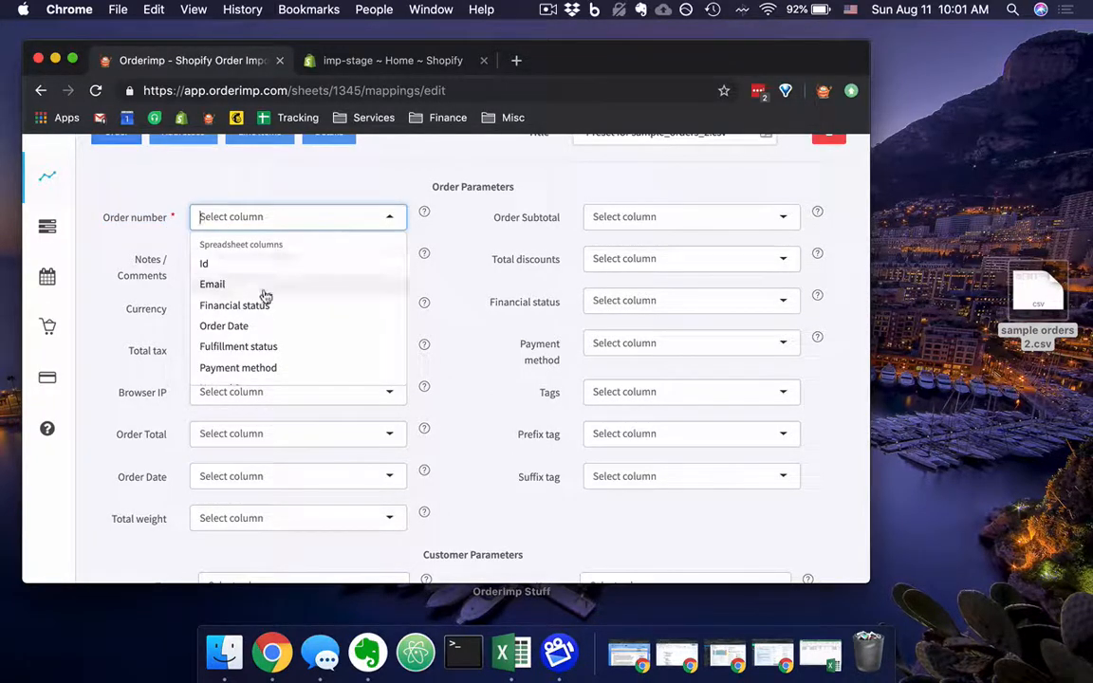
{"action": "scroll", "coordinate": [93, 414], "scroll_direction": "down", "scroll_amount": 3}
{"action": "scroll", "coordinate": [92, 414], "scroll_direction": "down", "scroll_amount": 10}
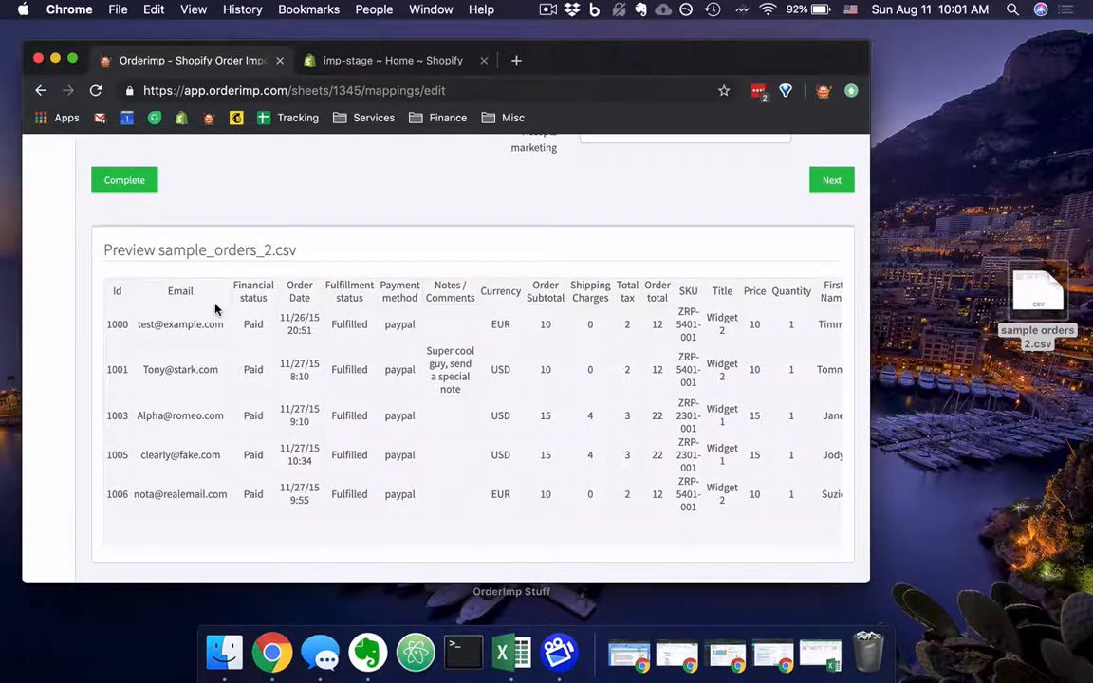
{"action": "scroll", "coordinate": [126, 272], "scroll_direction": "up", "scroll_amount": 12}
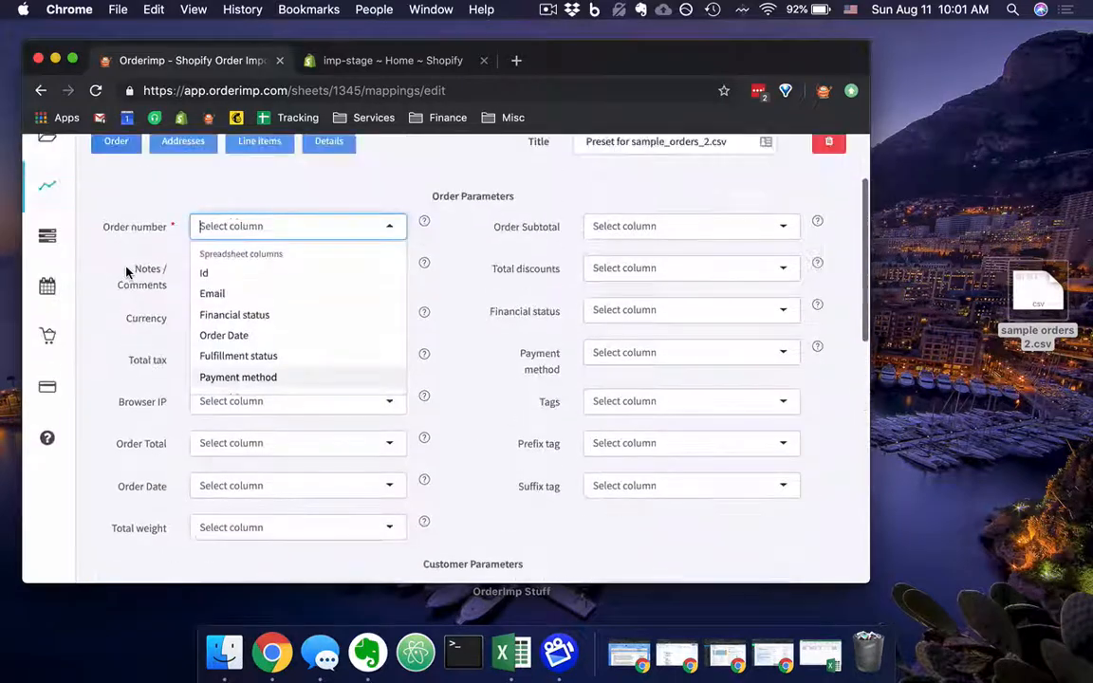
{"action": "scroll", "coordinate": [127, 273], "scroll_direction": "down", "scroll_amount": 10}
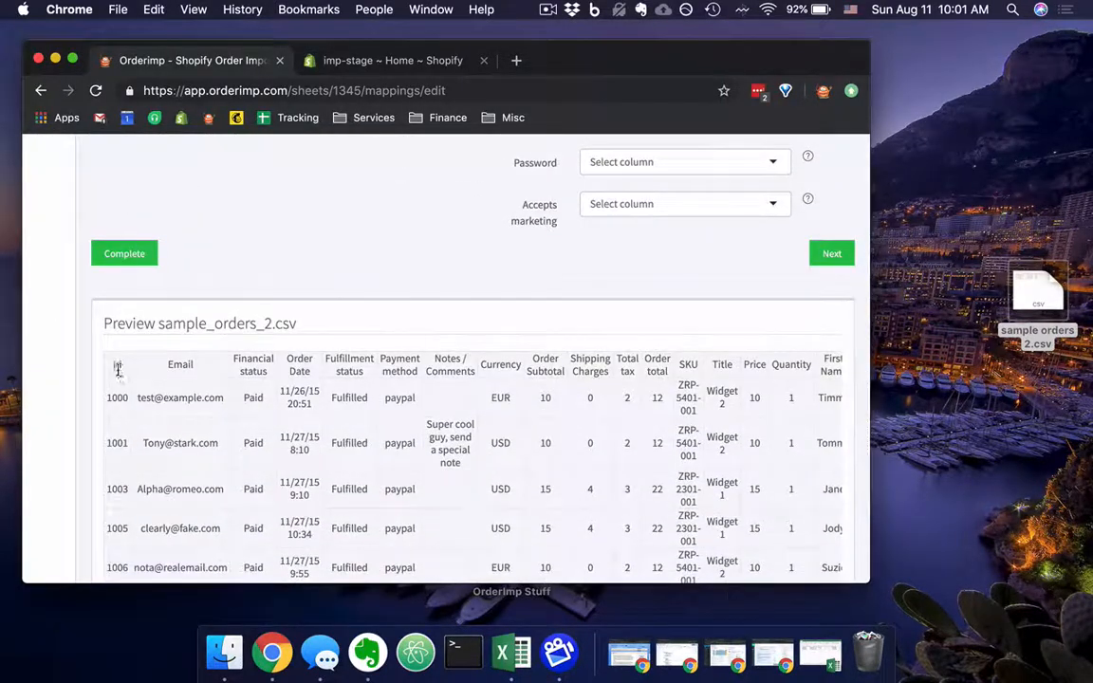
{"action": "scroll", "coordinate": [118, 375], "scroll_direction": "up", "scroll_amount": 10}
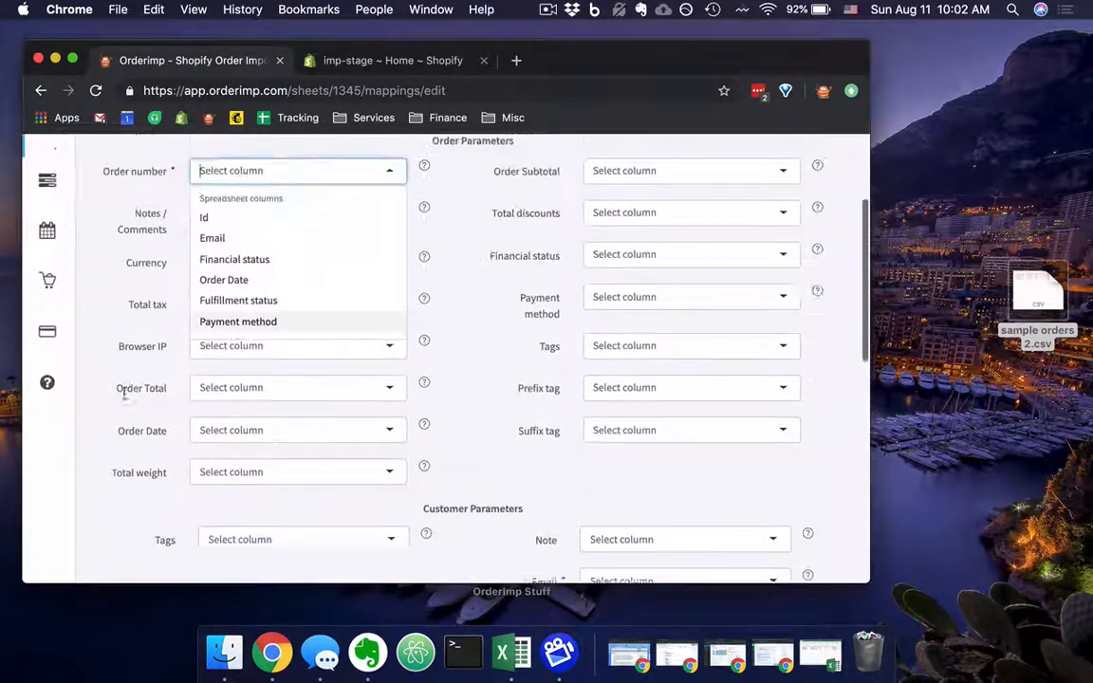
{"action": "scroll", "coordinate": [124, 394], "scroll_direction": "up", "scroll_amount": 2}
{"action": "left_click", "coordinate": [220, 277]}
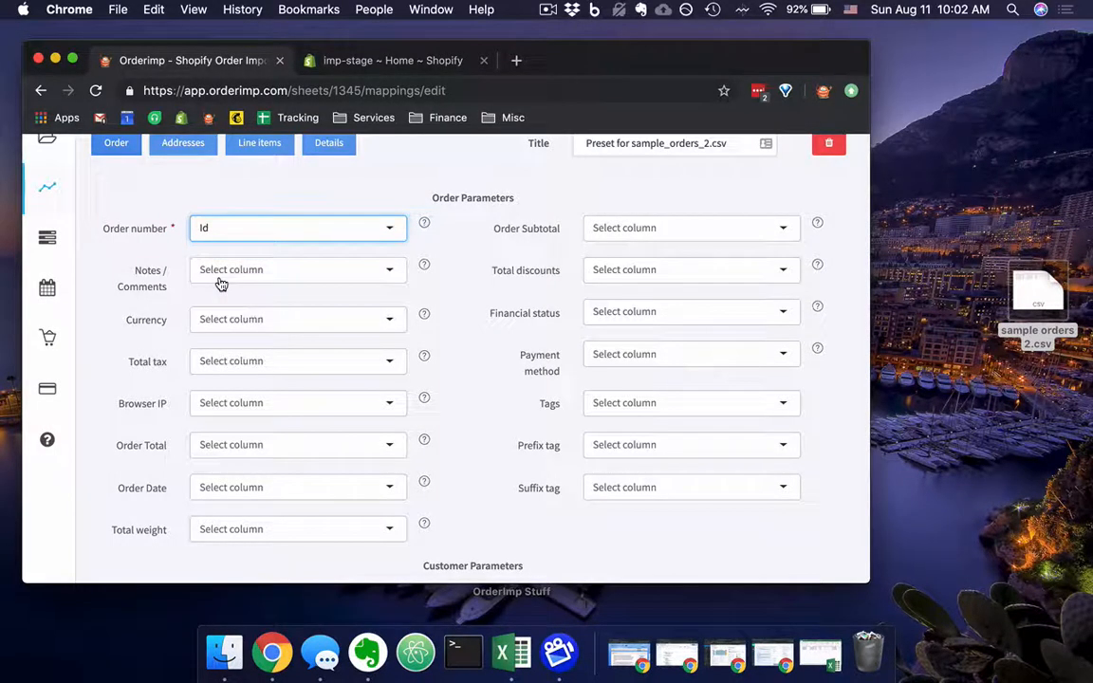
Map the Notes / Comments order parameter to the spreadsheet's Notes / Comments column.
{"action": "left_click", "coordinate": [365, 270]}
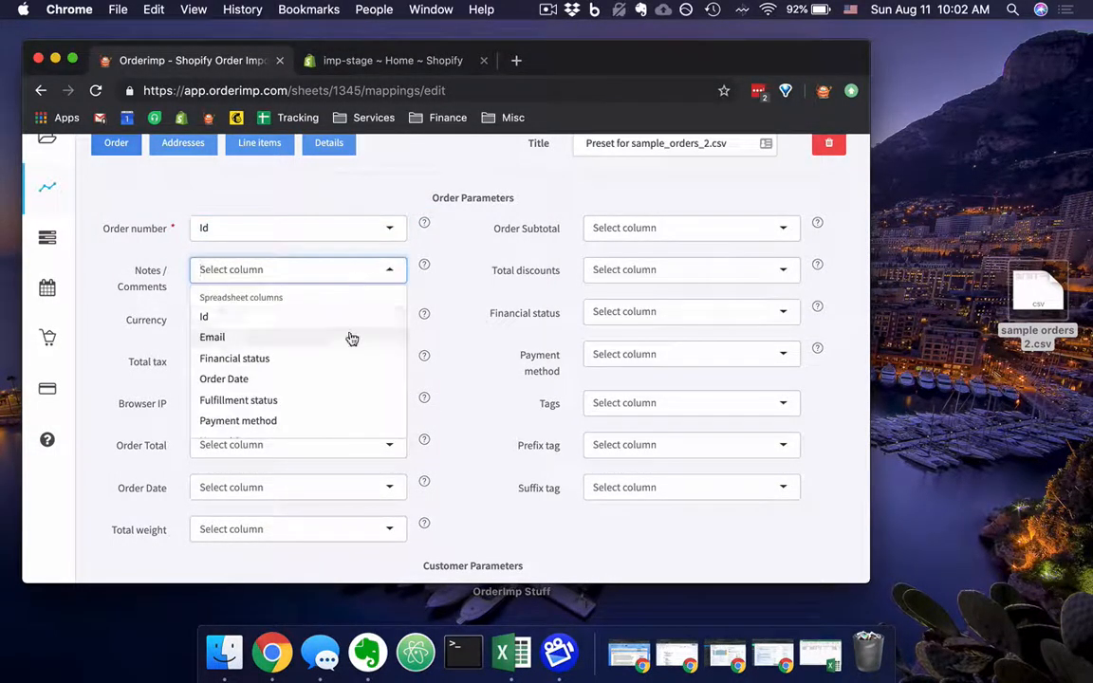
{"action": "scroll", "coordinate": [351, 339], "scroll_direction": "down", "scroll_amount": 3}
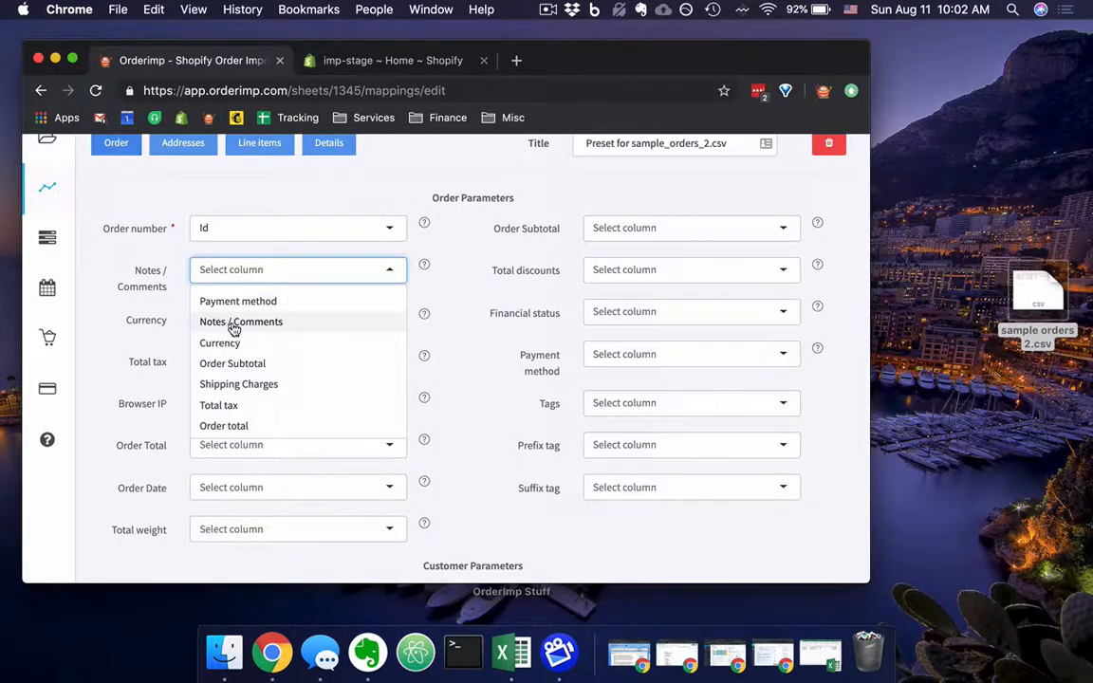
{"action": "left_click", "coordinate": [231, 323]}
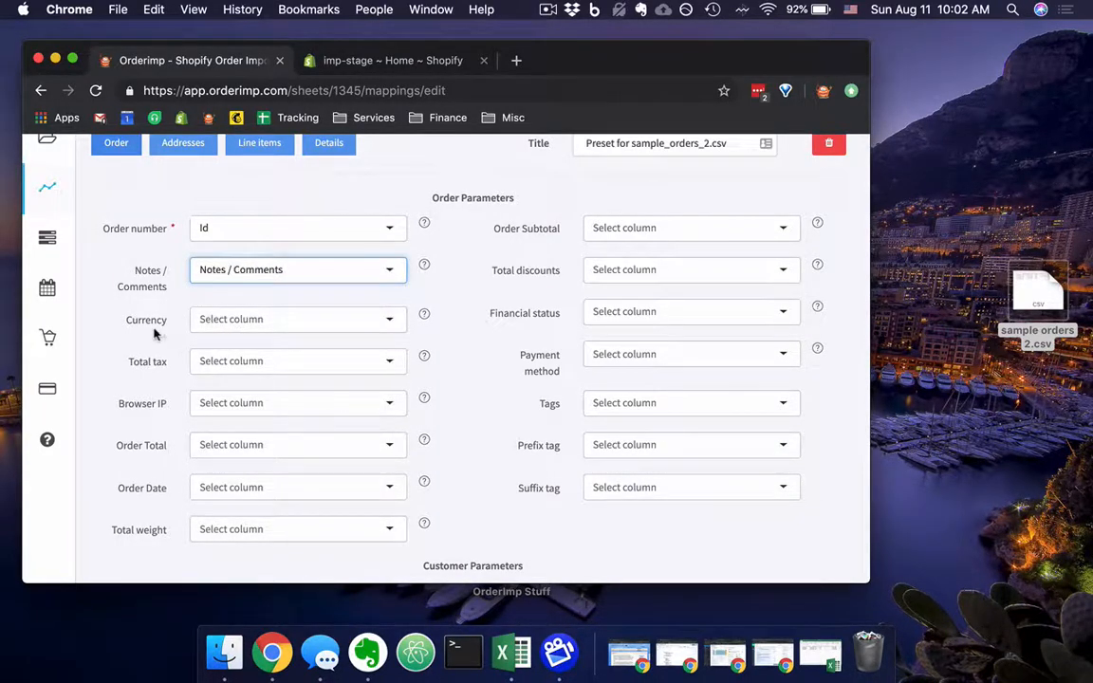
Check the currency codes in the file preview and set the Currency order parameter to the fixed option Usd.
{"action": "left_click", "coordinate": [244, 321]}
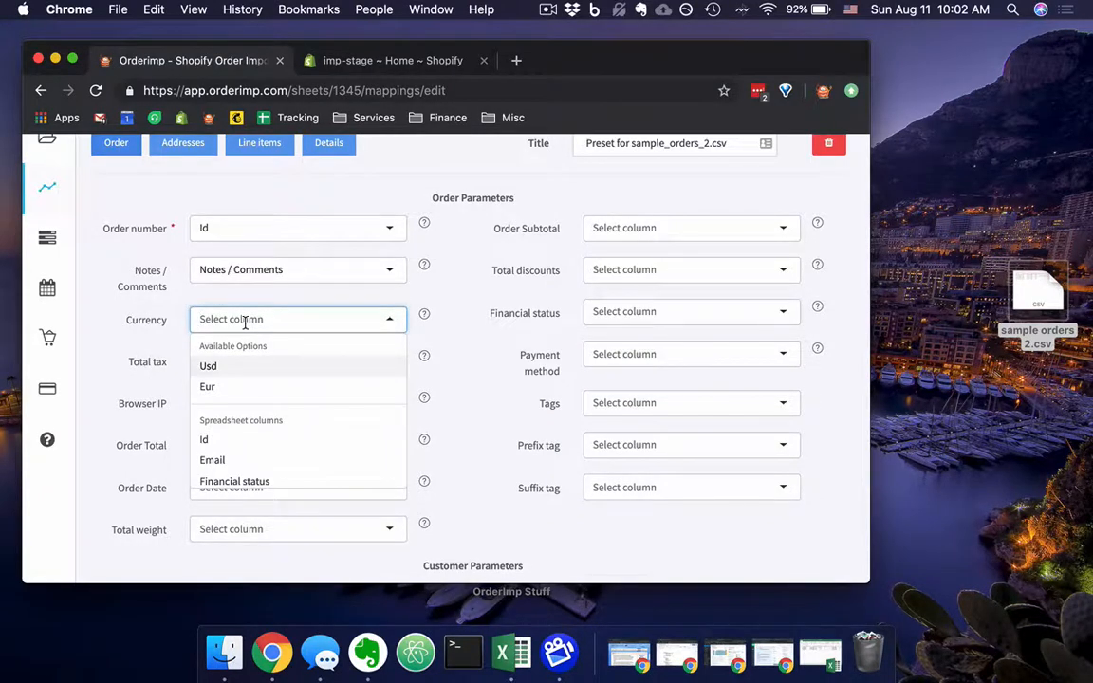
{"action": "scroll", "coordinate": [185, 366], "scroll_direction": "down", "scroll_amount": 10}
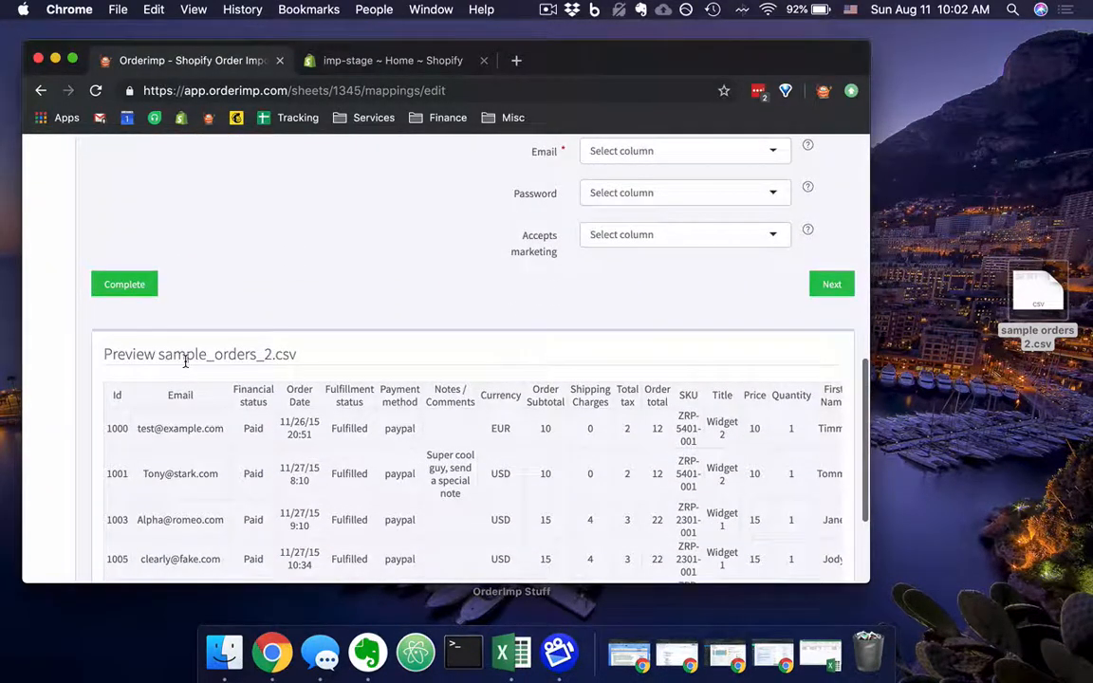
{"action": "scroll", "coordinate": [495, 451], "scroll_direction": "down", "scroll_amount": 1}
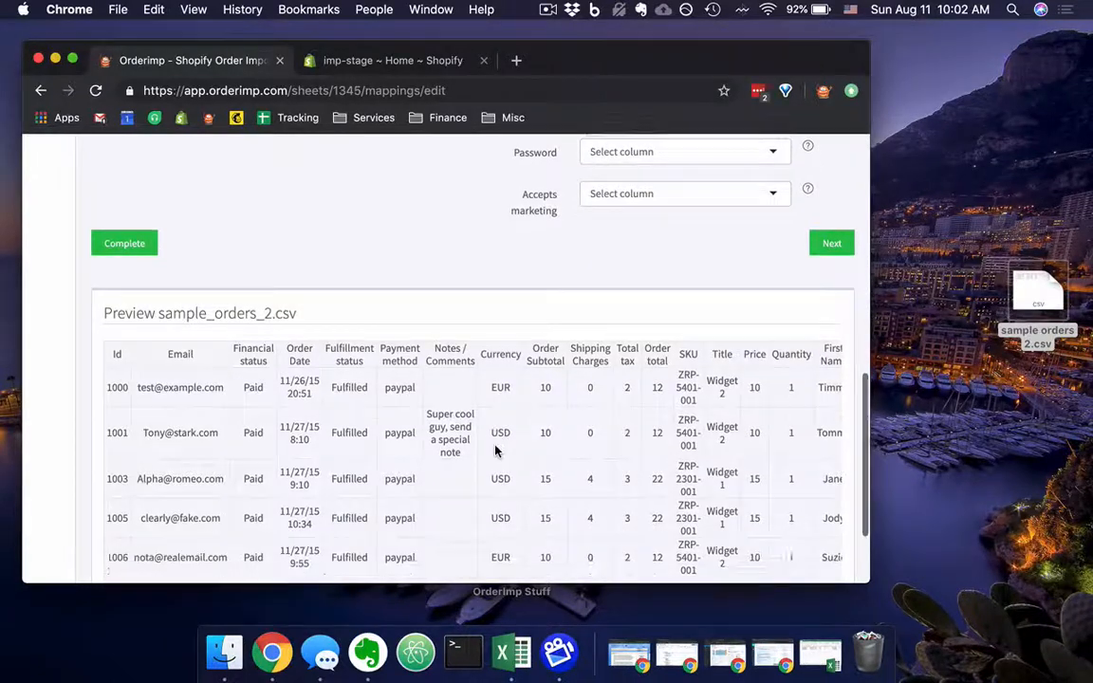
{"action": "scroll", "coordinate": [496, 452], "scroll_direction": "down", "scroll_amount": 1}
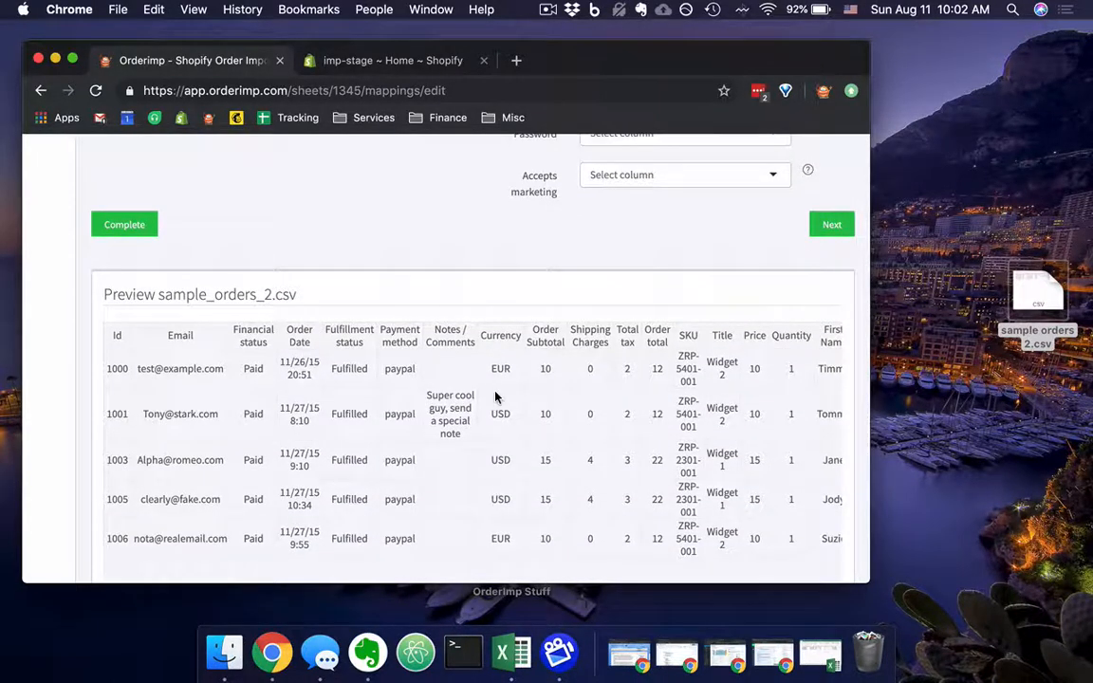
{"action": "scroll", "coordinate": [495, 397], "scroll_direction": "up", "scroll_amount": 3}
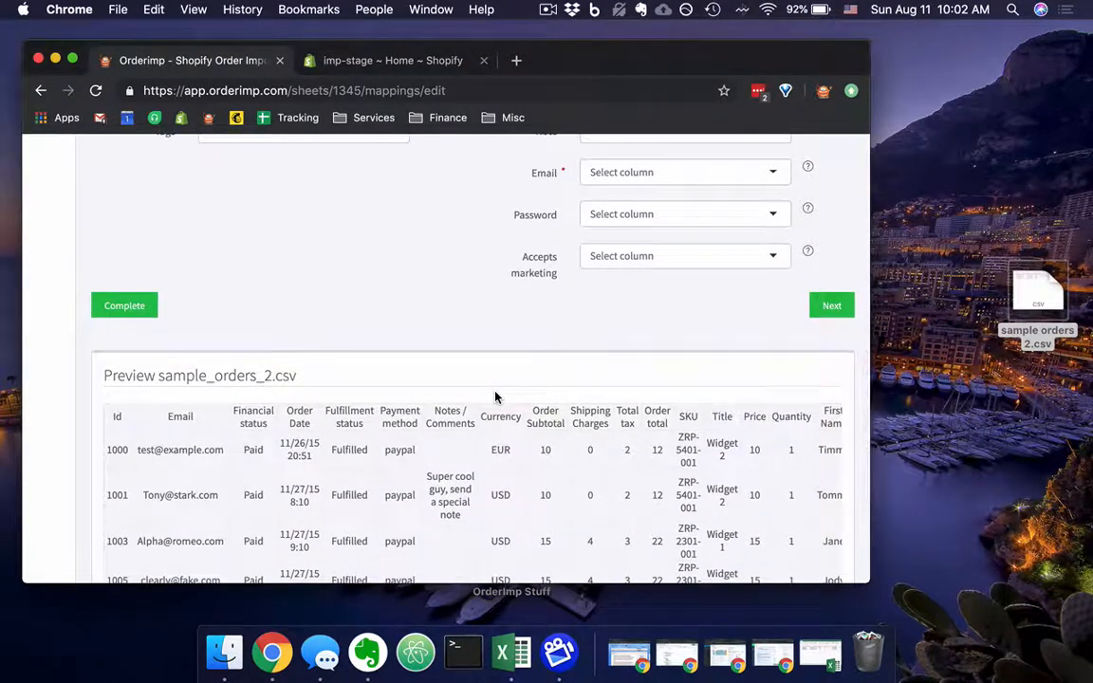
{"action": "scroll", "coordinate": [495, 396], "scroll_direction": "up", "scroll_amount": 10}
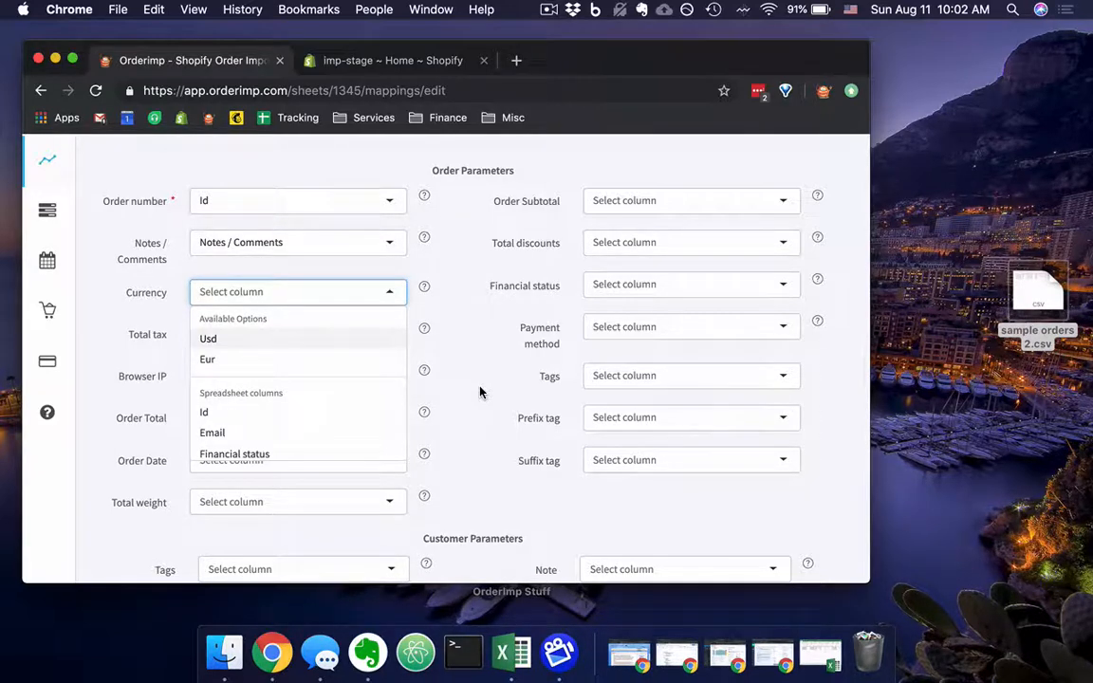
{"action": "left_click", "coordinate": [225, 342]}
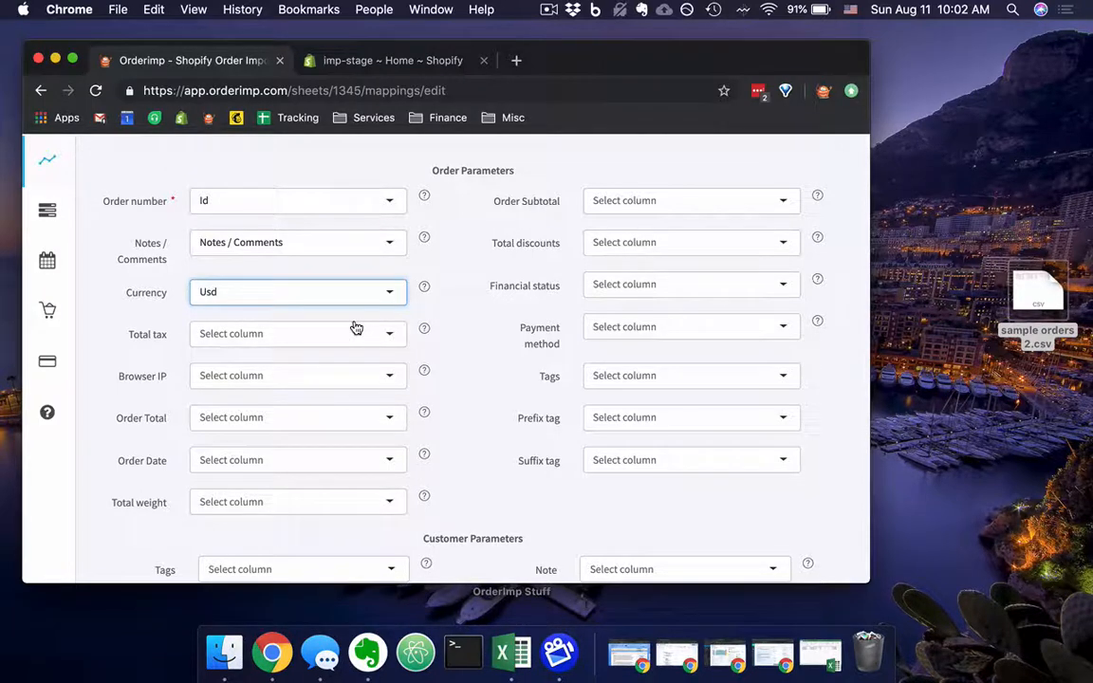
Map the Currency order parameter to the spreadsheet's Currency column.
{"action": "left_click", "coordinate": [340, 289]}
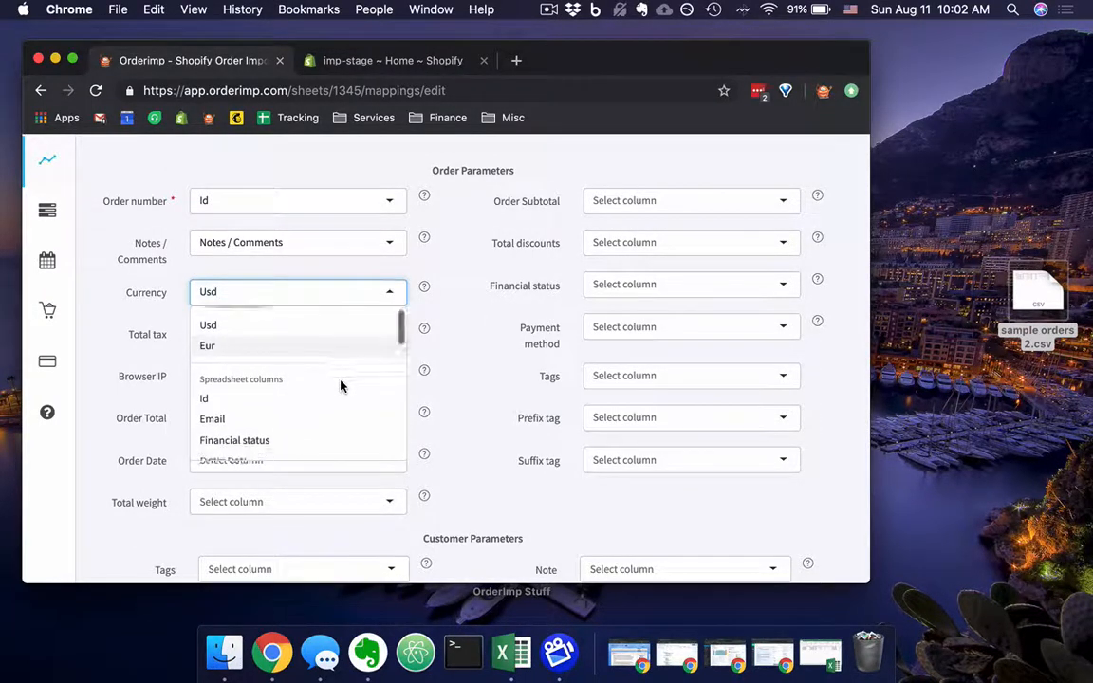
{"action": "scroll", "coordinate": [339, 385], "scroll_direction": "down", "scroll_amount": 4}
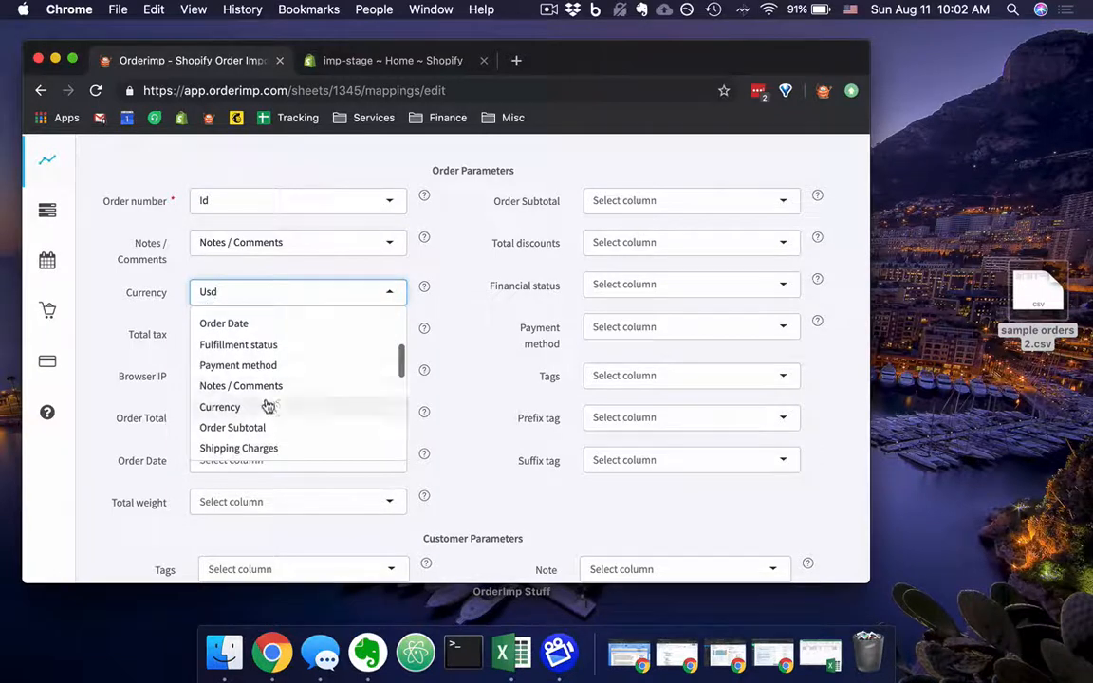
{"action": "left_click", "coordinate": [268, 406]}
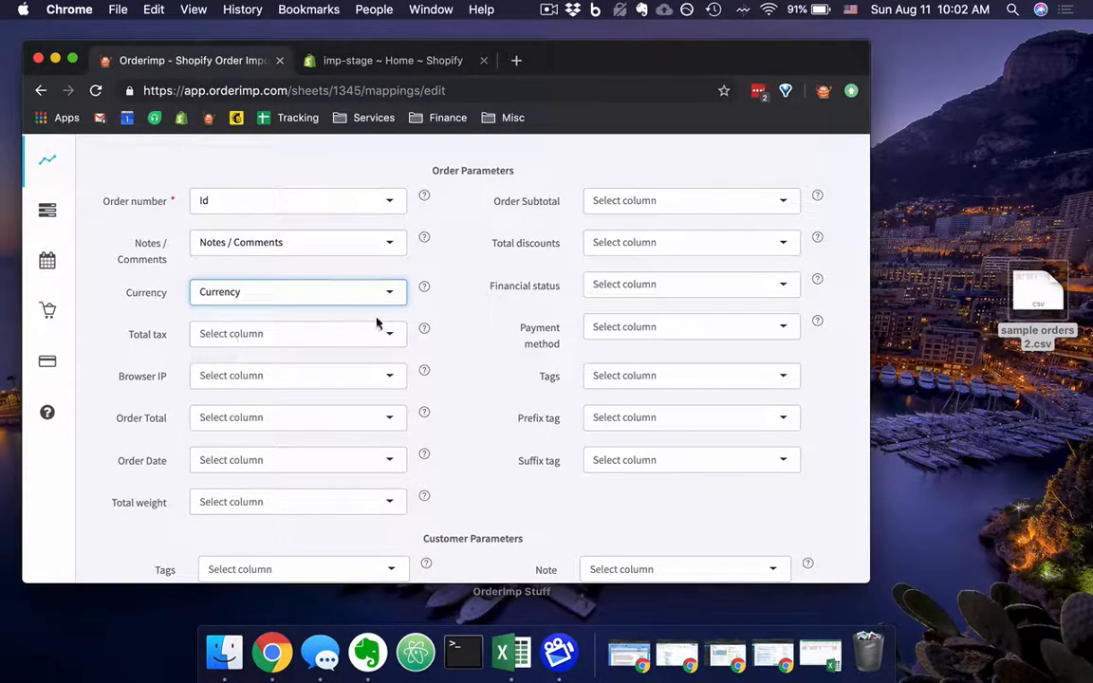
Try 10 as a custom value for the Total tax parameter and clear the entry again.
{"action": "left_click", "coordinate": [332, 339]}
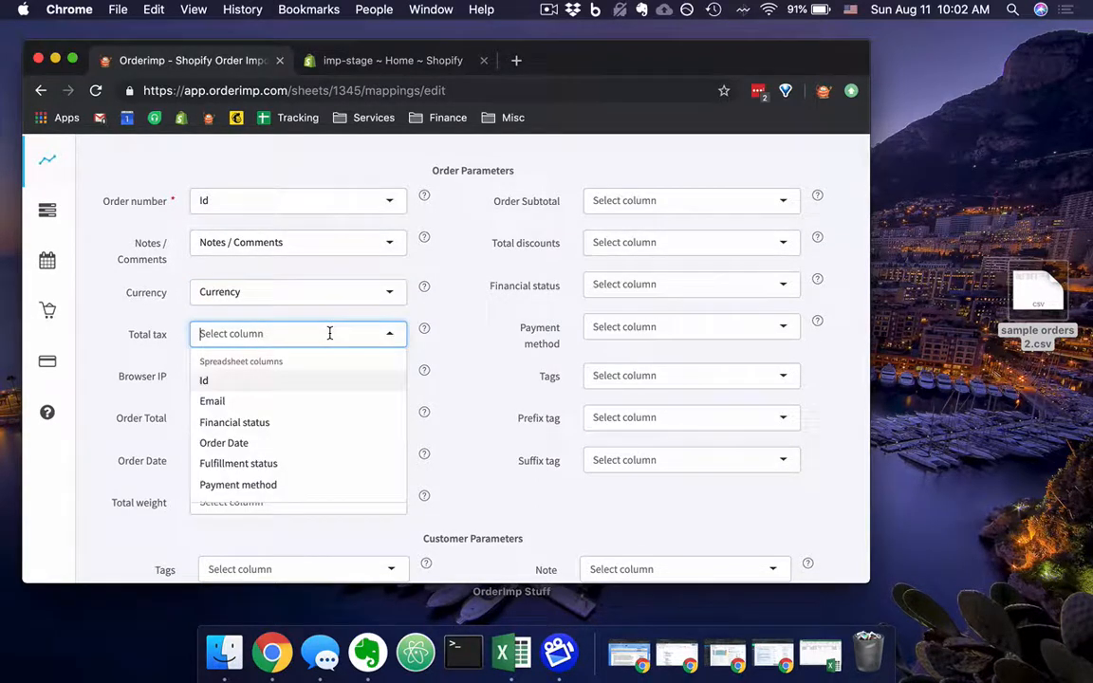
{"action": "type", "text": "10"}
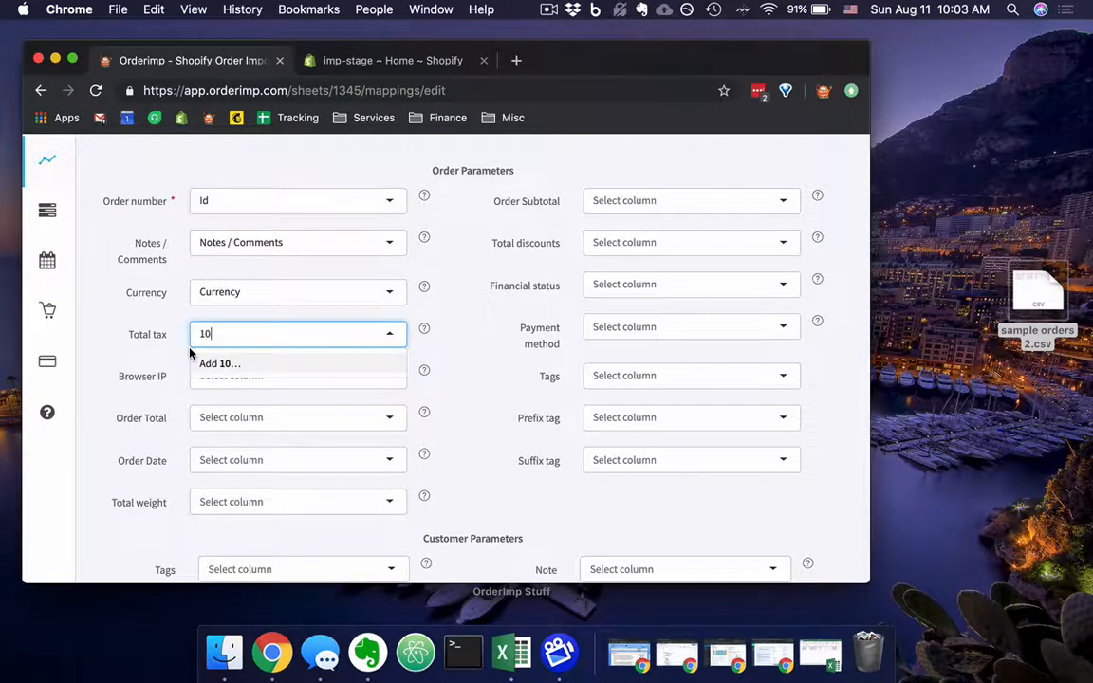
{"action": "key", "text": "BackSpace"}
{"action": "key", "text": "BackSpace"}
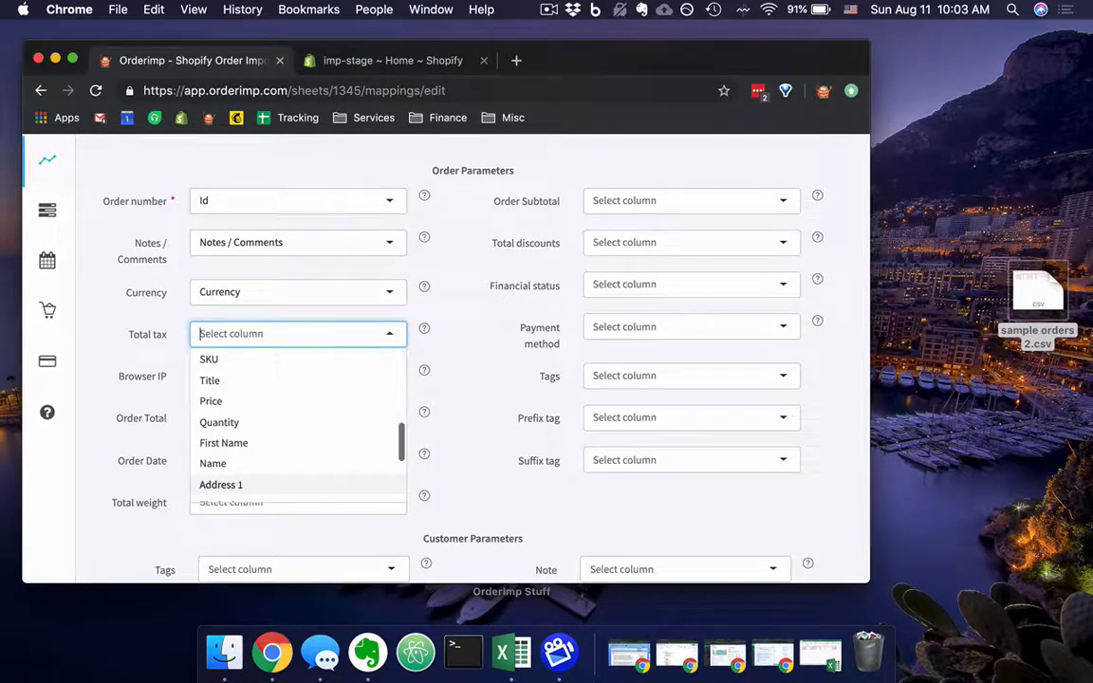
Map the Total tax order parameter to the spreadsheet's Total tax column.
{"action": "scroll", "coordinate": [261, 383], "scroll_direction": "down", "scroll_amount": 3}
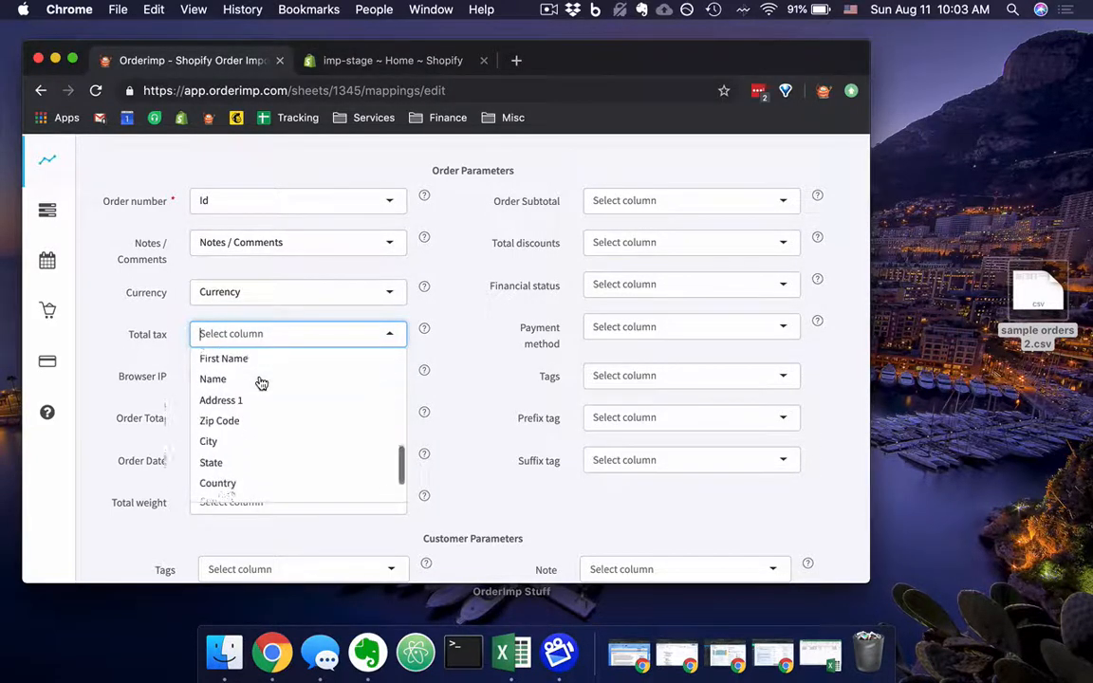
{"action": "scroll", "coordinate": [261, 382], "scroll_direction": "up", "scroll_amount": 5}
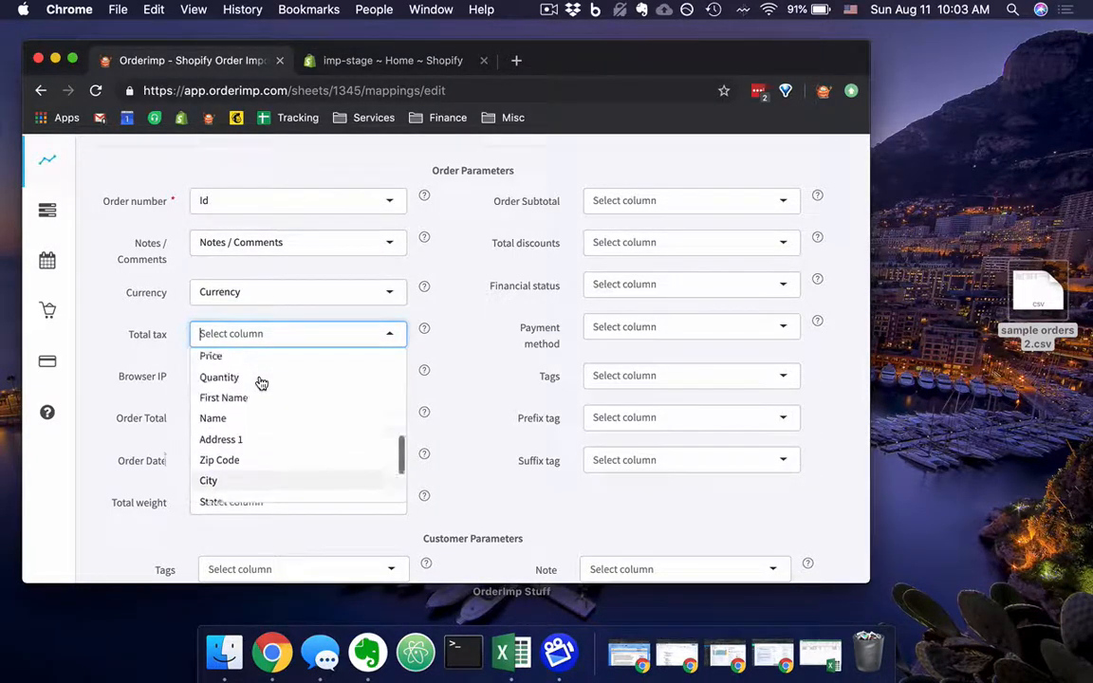
{"action": "scroll", "coordinate": [261, 383], "scroll_direction": "up", "scroll_amount": 3}
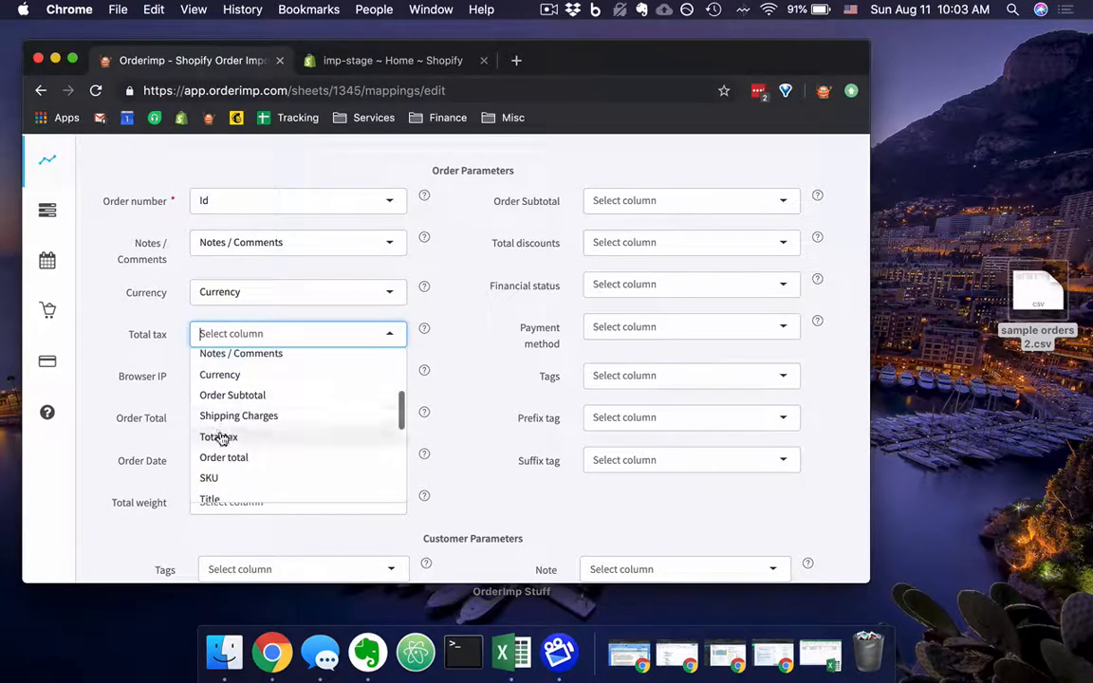
{"action": "left_click", "coordinate": [221, 438]}
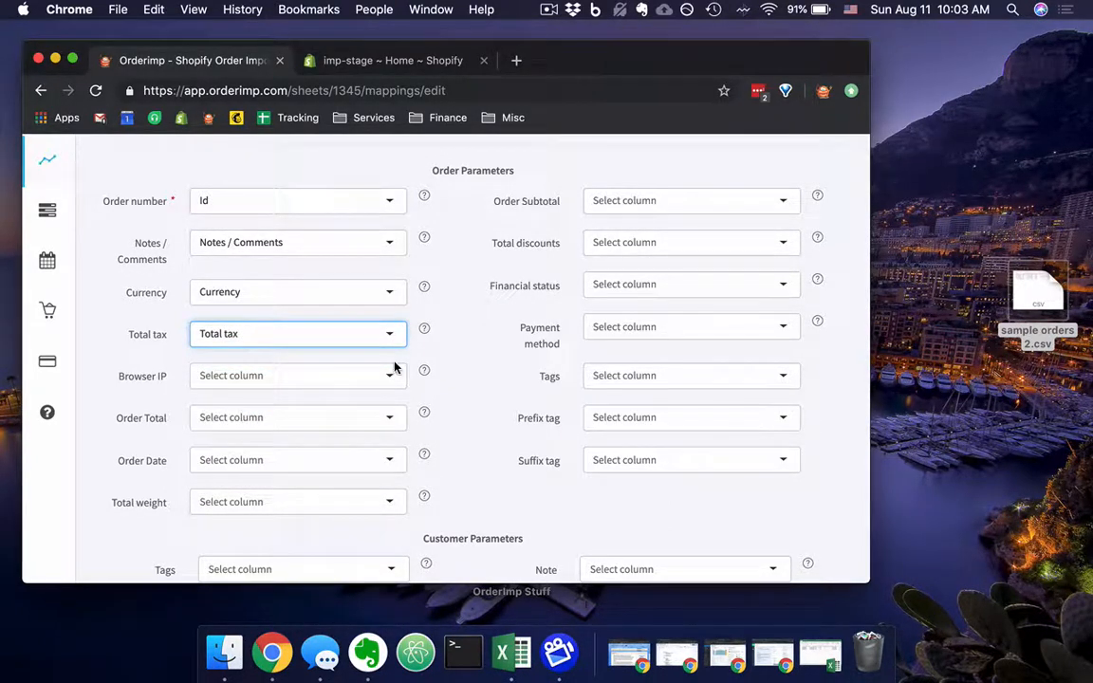
Map the Order Total parameter to the spreadsheet's Order total column.
{"action": "left_click", "coordinate": [349, 376]}
{"action": "left_click", "coordinate": [350, 373]}
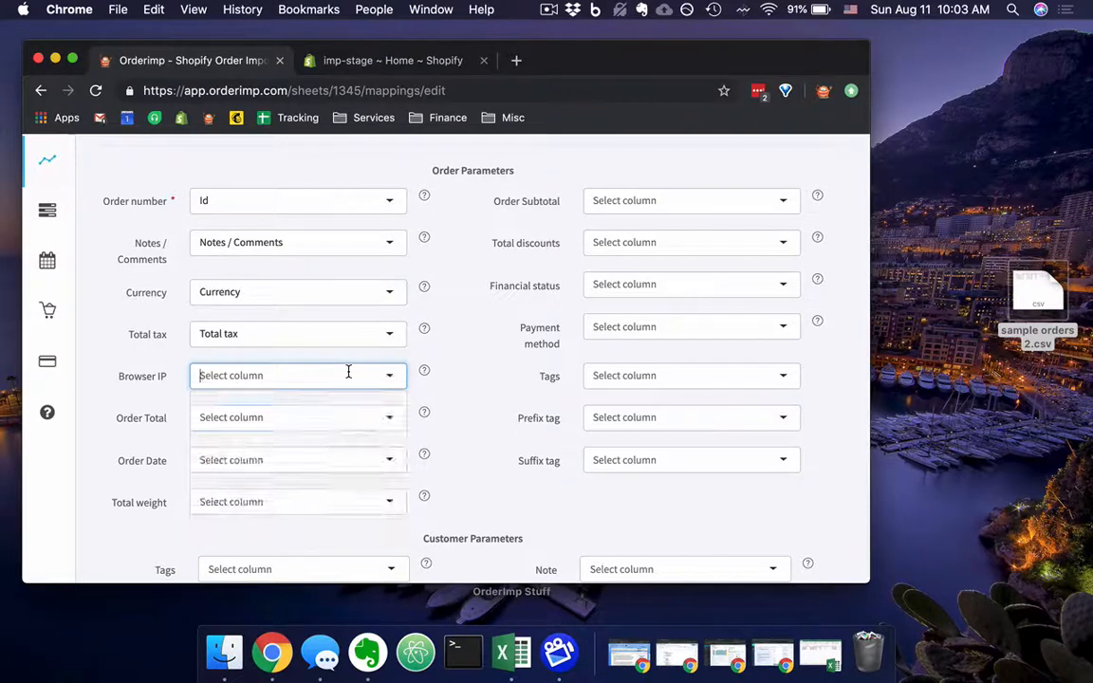
{"action": "left_click", "coordinate": [384, 420]}
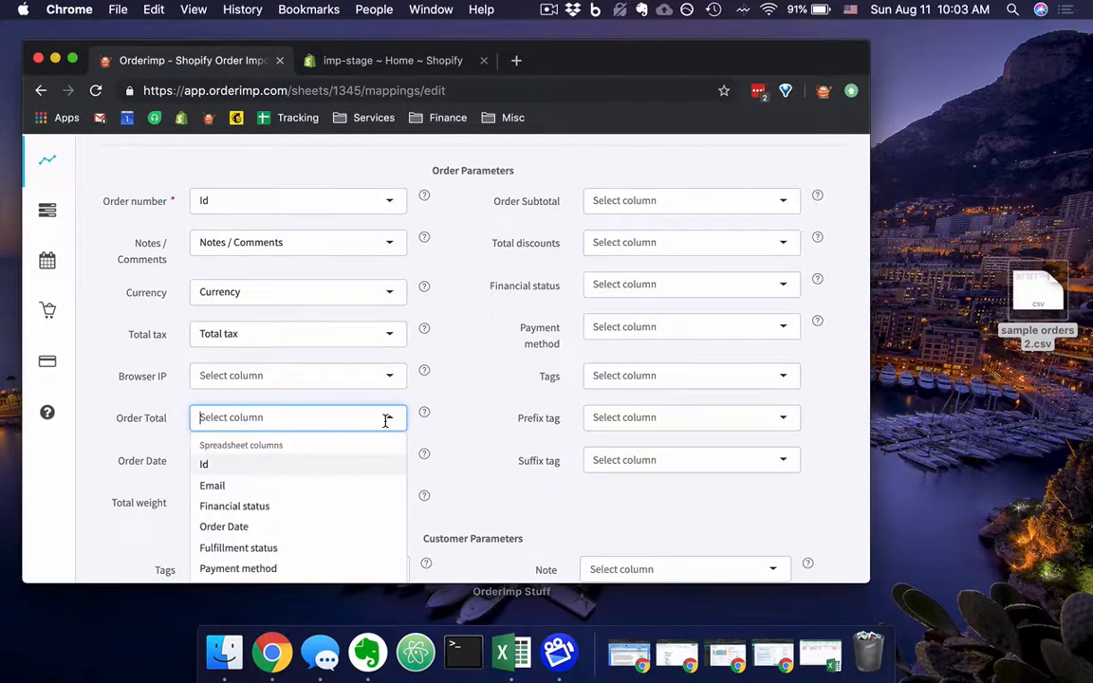
{"action": "scroll", "coordinate": [379, 468], "scroll_direction": "down", "scroll_amount": 2}
{"action": "scroll", "coordinate": [379, 468], "scroll_direction": "down", "scroll_amount": 3}
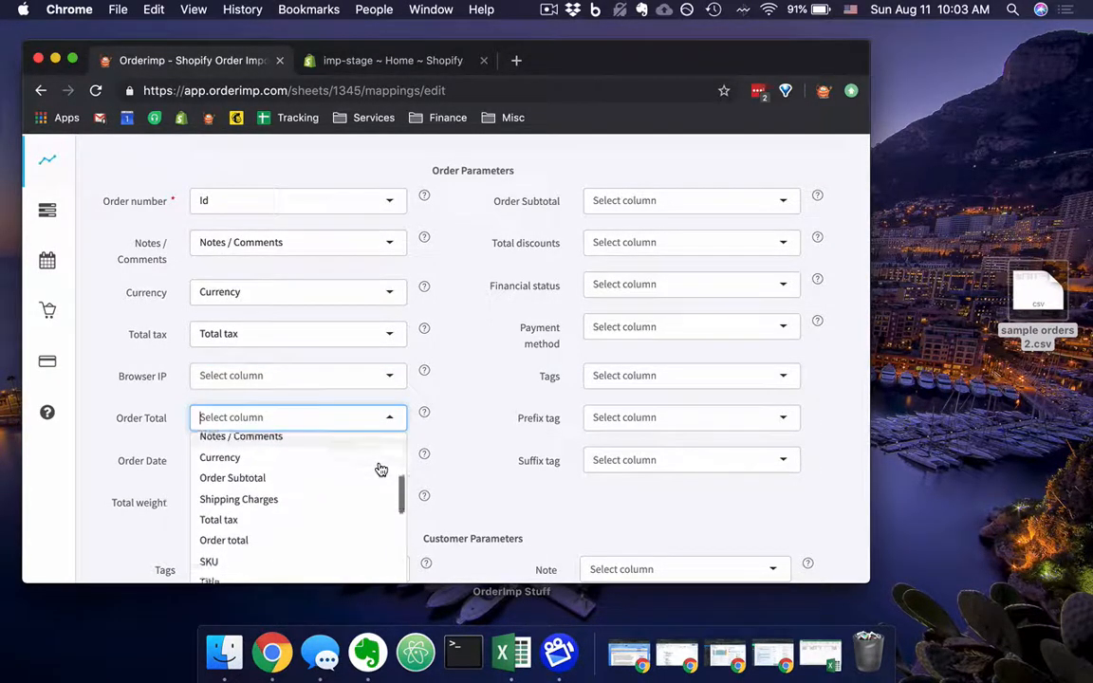
{"action": "left_click", "coordinate": [249, 525]}
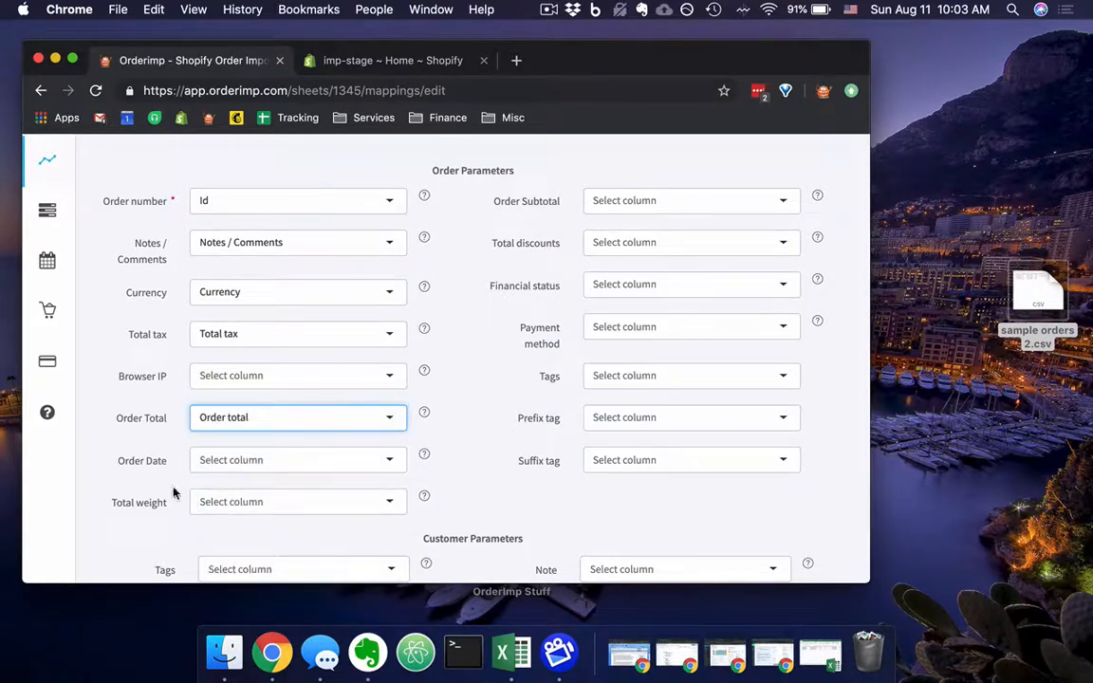
Map the Order Date parameter to the spreadsheet's Order Date column.
{"action": "scroll", "coordinate": [223, 456], "scroll_direction": "down", "scroll_amount": 1}
{"action": "left_click", "coordinate": [233, 423]}
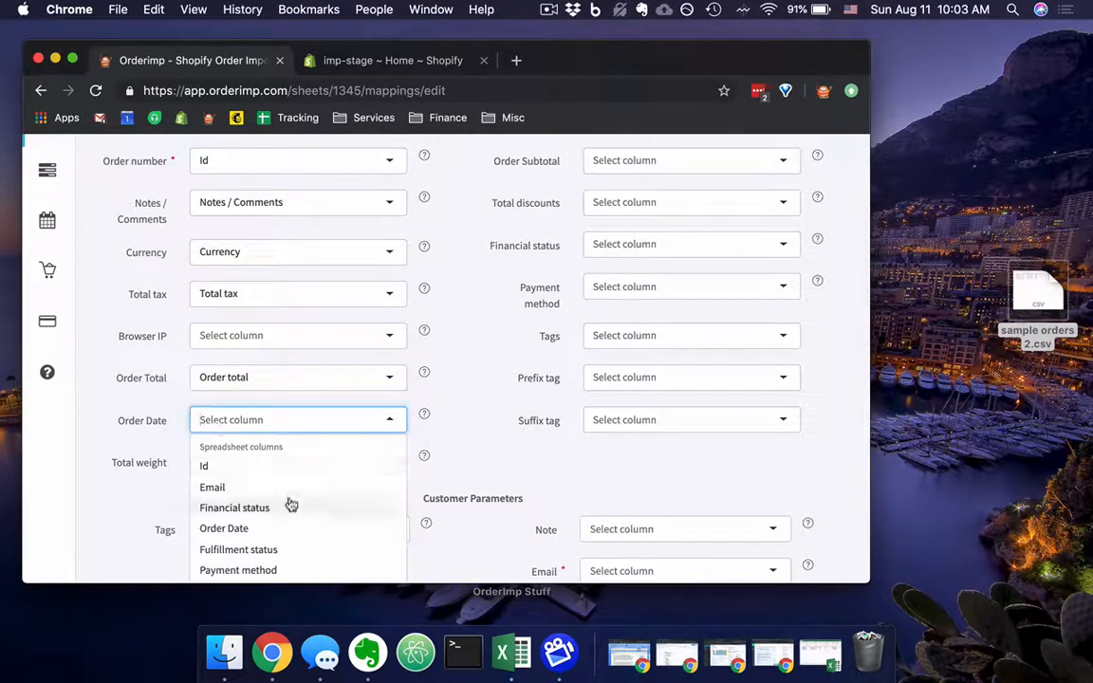
{"action": "left_click", "coordinate": [266, 528]}
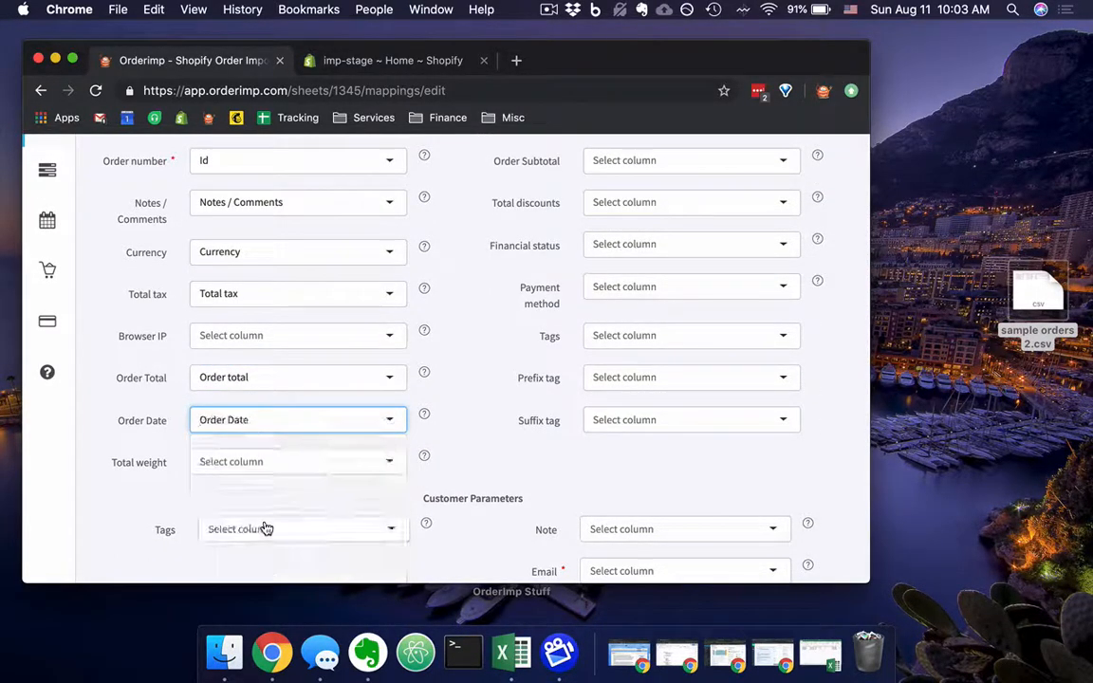
Map the Total weight order parameter to the spreadsheet's Total weight column.
{"action": "left_click", "coordinate": [320, 467]}
{"action": "scroll", "coordinate": [351, 522], "scroll_direction": "down", "scroll_amount": 2}
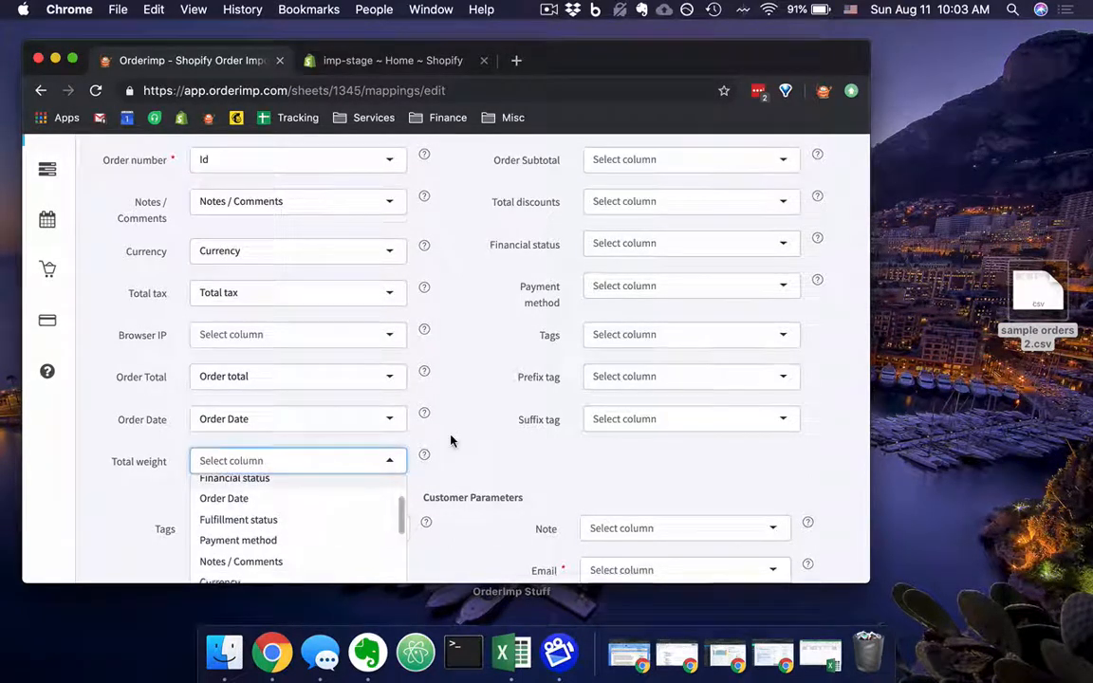
{"action": "scroll", "coordinate": [405, 391], "scroll_direction": "down", "scroll_amount": 2}
{"action": "scroll", "coordinate": [359, 478], "scroll_direction": "down", "scroll_amount": 5}
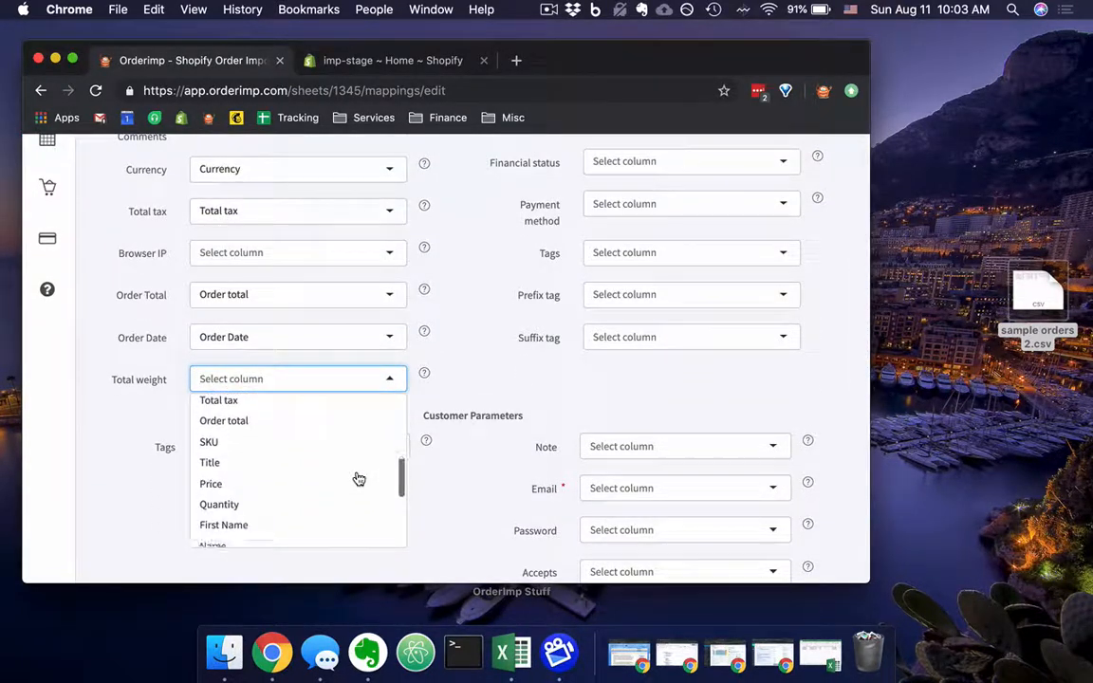
{"action": "scroll", "coordinate": [359, 479], "scroll_direction": "down", "scroll_amount": 5}
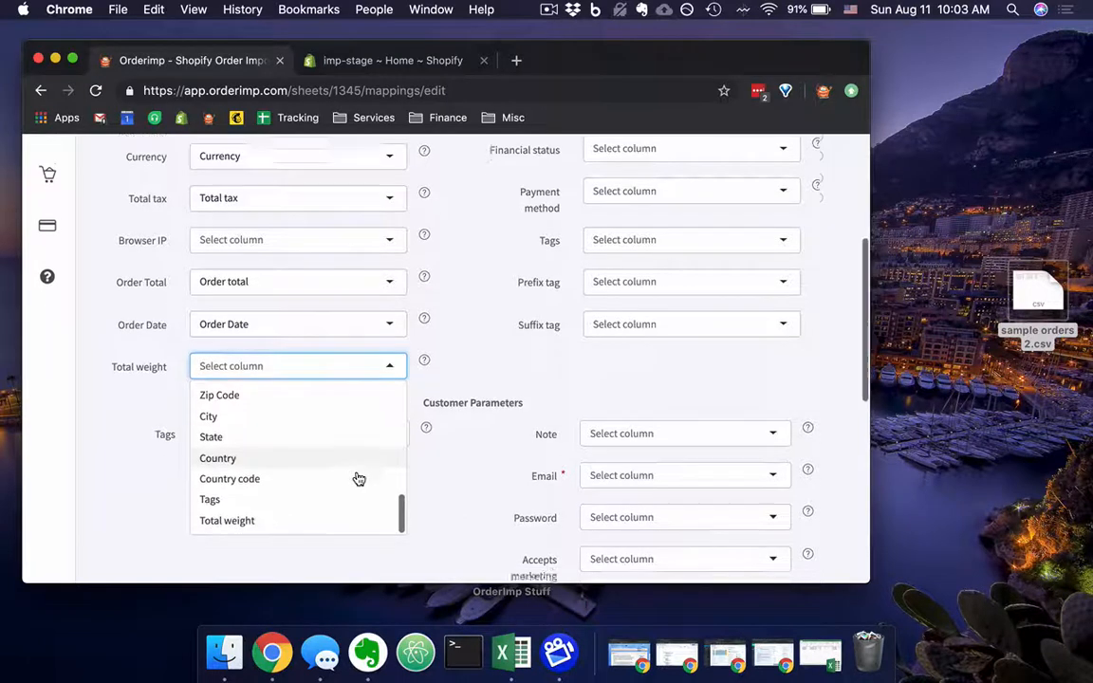
{"action": "left_click", "coordinate": [252, 506]}
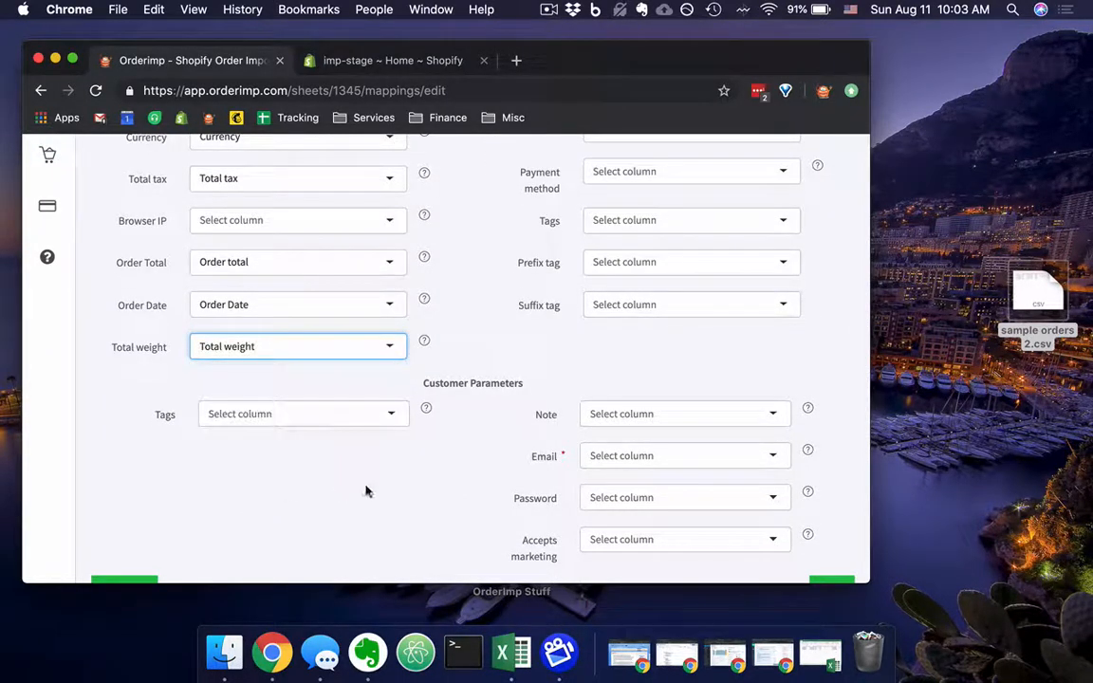
Review the order and customer parameters, comparing the order-level tags and notes fields with the customer-level Tags and Note fields.
{"action": "scroll", "coordinate": [366, 488], "scroll_direction": "up", "scroll_amount": 2}
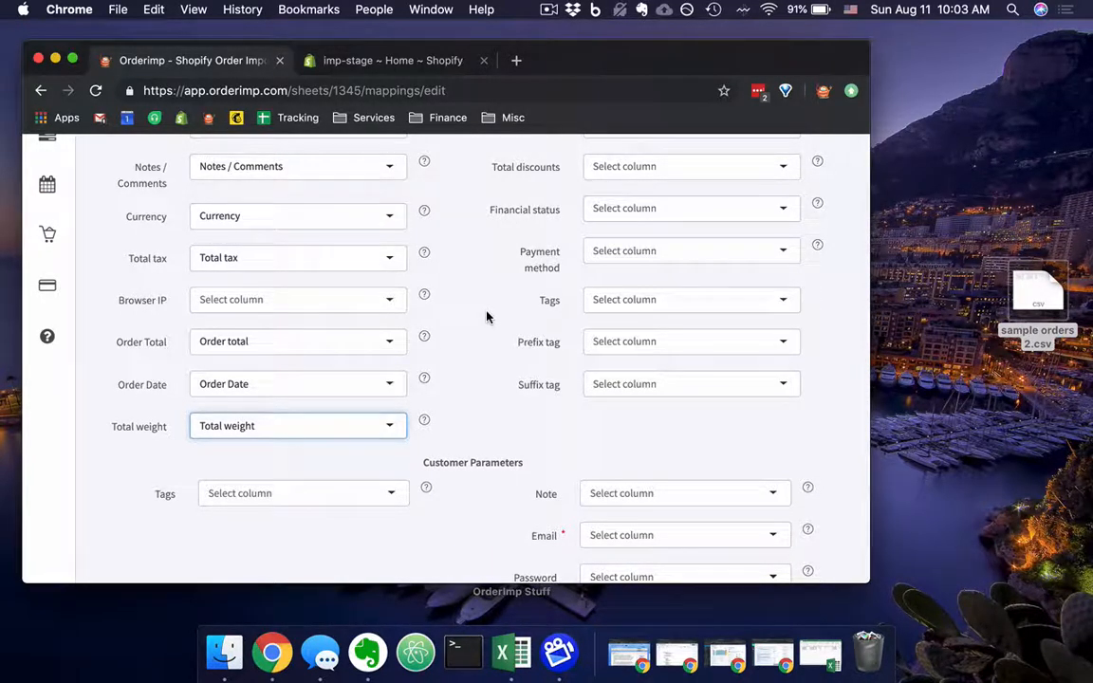
{"action": "scroll", "coordinate": [487, 317], "scroll_direction": "up", "scroll_amount": 3}
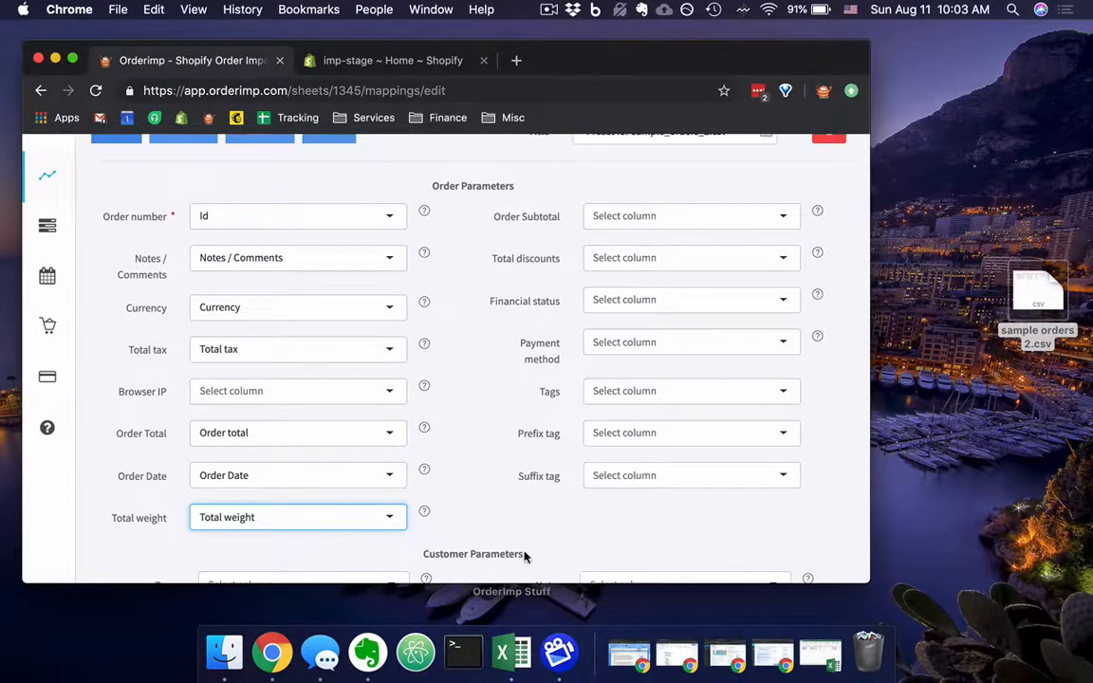
{"action": "scroll", "coordinate": [614, 464], "scroll_direction": "down", "scroll_amount": 6}
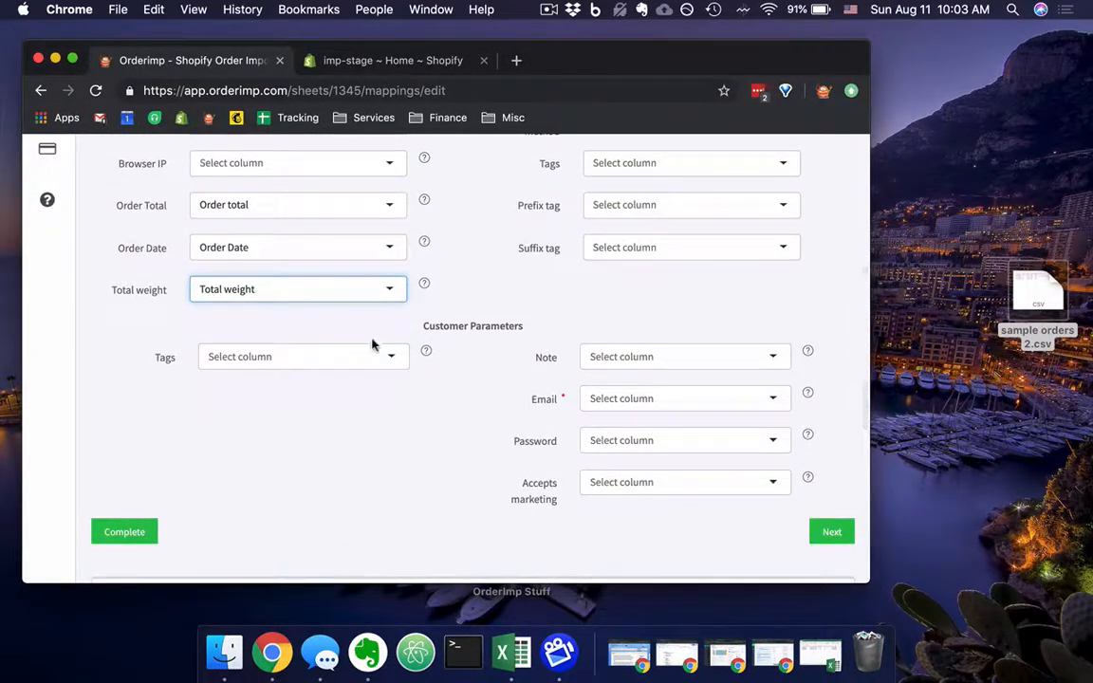
{"action": "scroll", "coordinate": [512, 361], "scroll_direction": "up", "scroll_amount": 3}
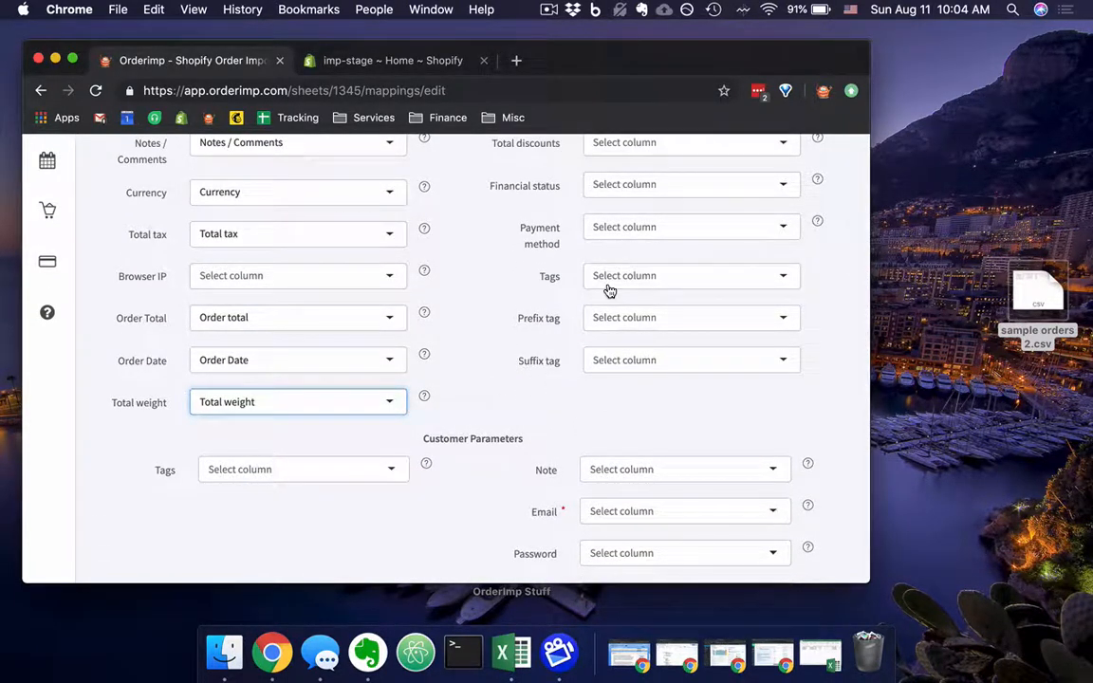
{"action": "scroll", "coordinate": [610, 292], "scroll_direction": "up", "scroll_amount": 2}
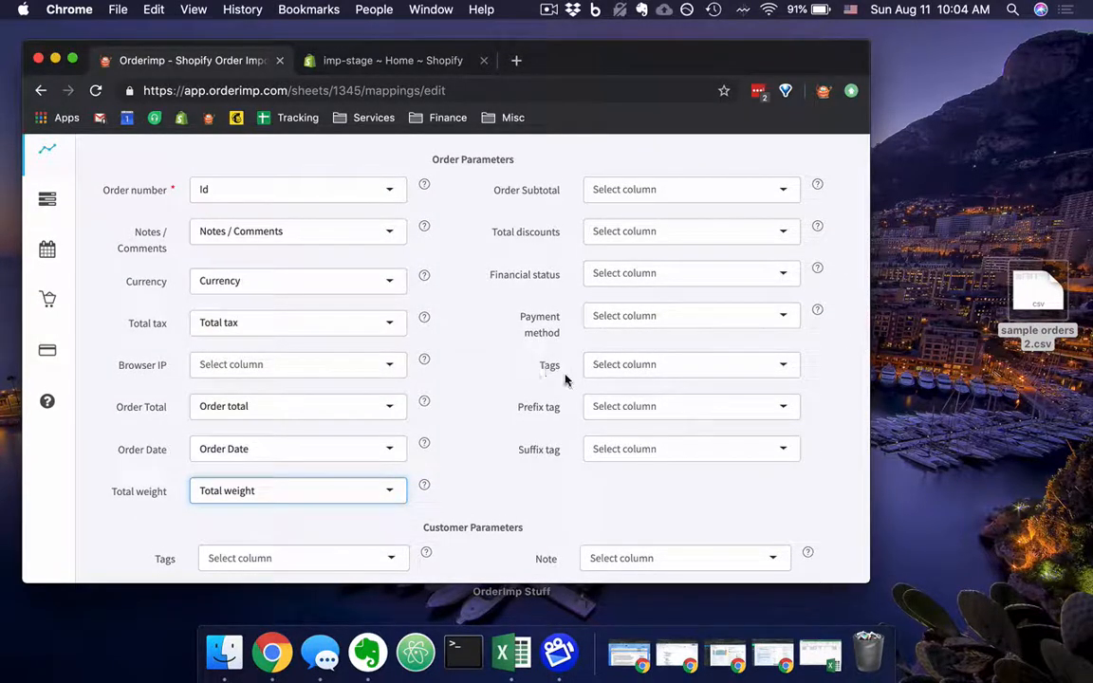
{"action": "scroll", "coordinate": [588, 377], "scroll_direction": "down", "scroll_amount": 2}
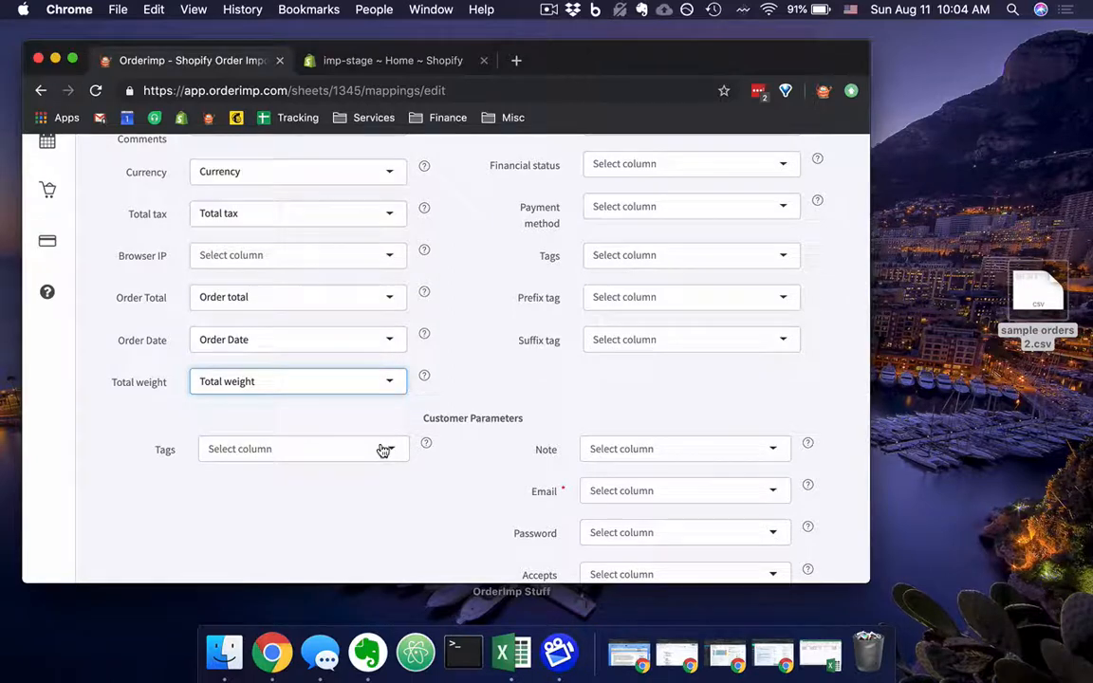
{"action": "scroll", "coordinate": [484, 452], "scroll_direction": "down", "scroll_amount": 1}
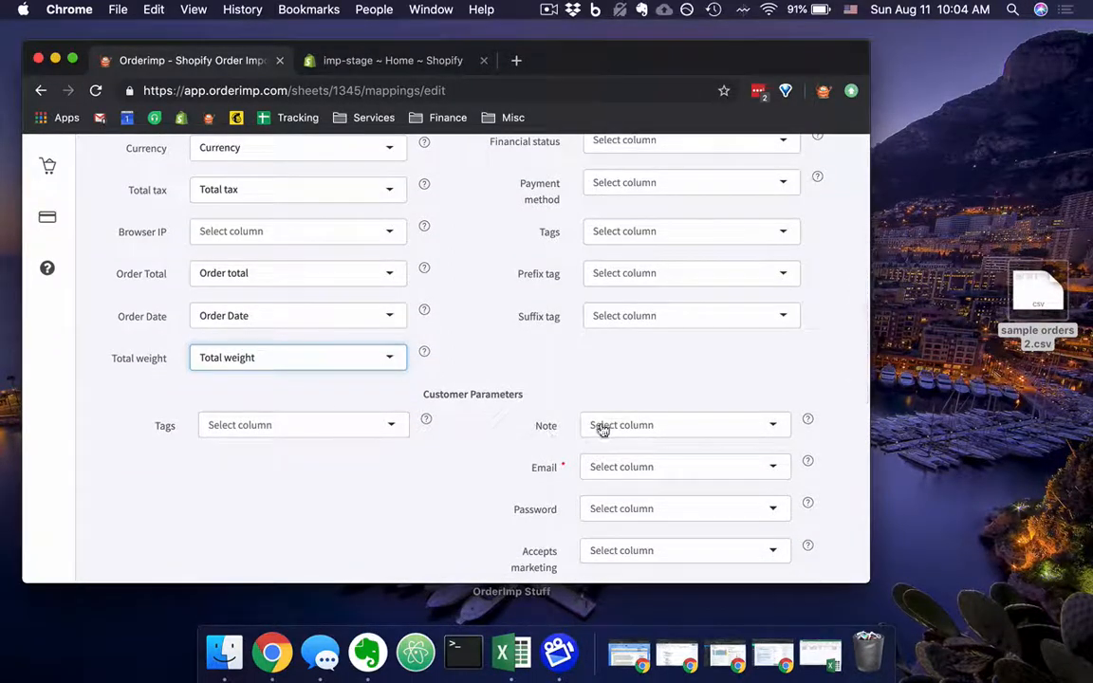
{"action": "scroll", "coordinate": [573, 410], "scroll_direction": "up", "scroll_amount": 4}
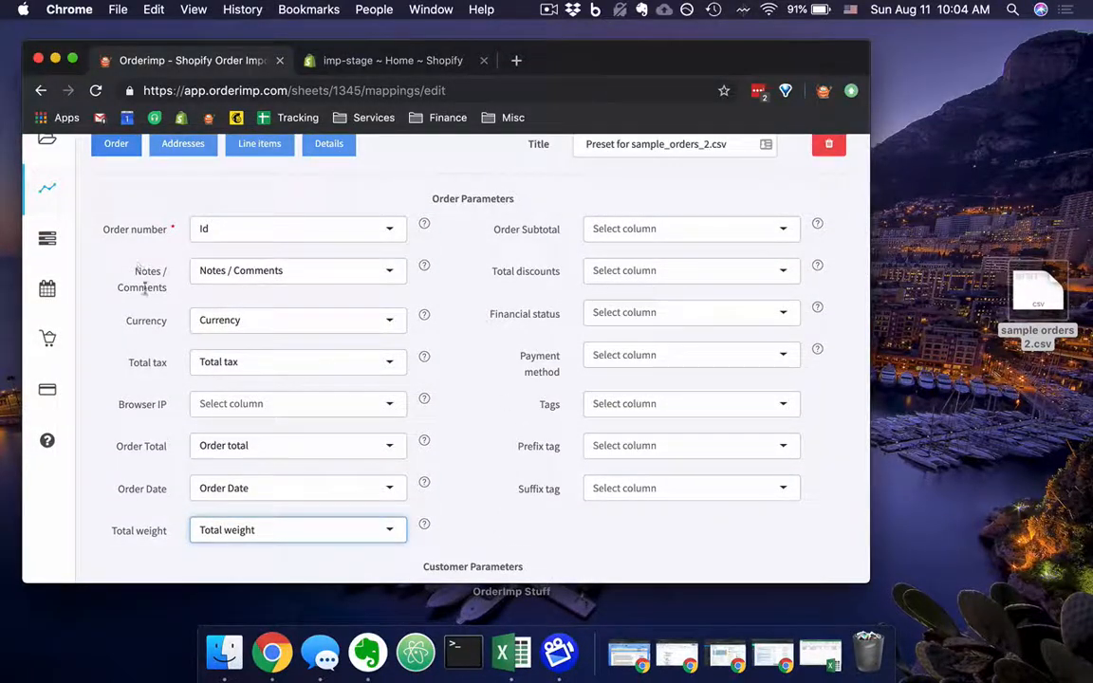
Map the customer's Email parameter to the spreadsheet's Email column and continue to the address mapping.
{"action": "scroll", "coordinate": [468, 301], "scroll_direction": "down", "scroll_amount": 1}
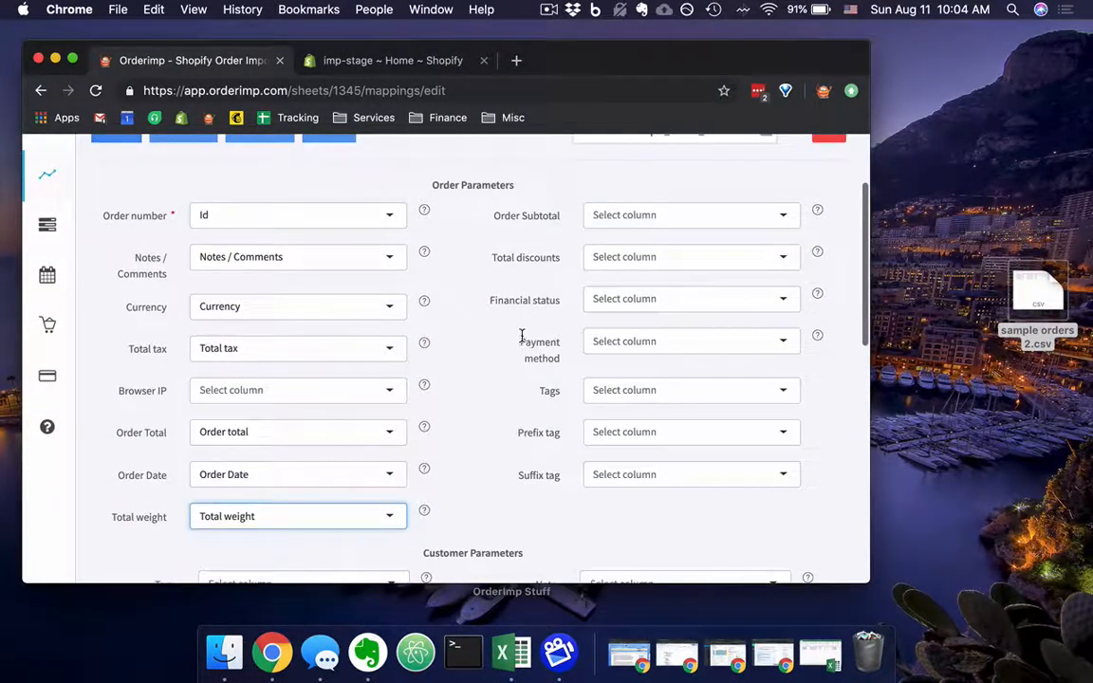
{"action": "scroll", "coordinate": [547, 297], "scroll_direction": "down", "scroll_amount": 7}
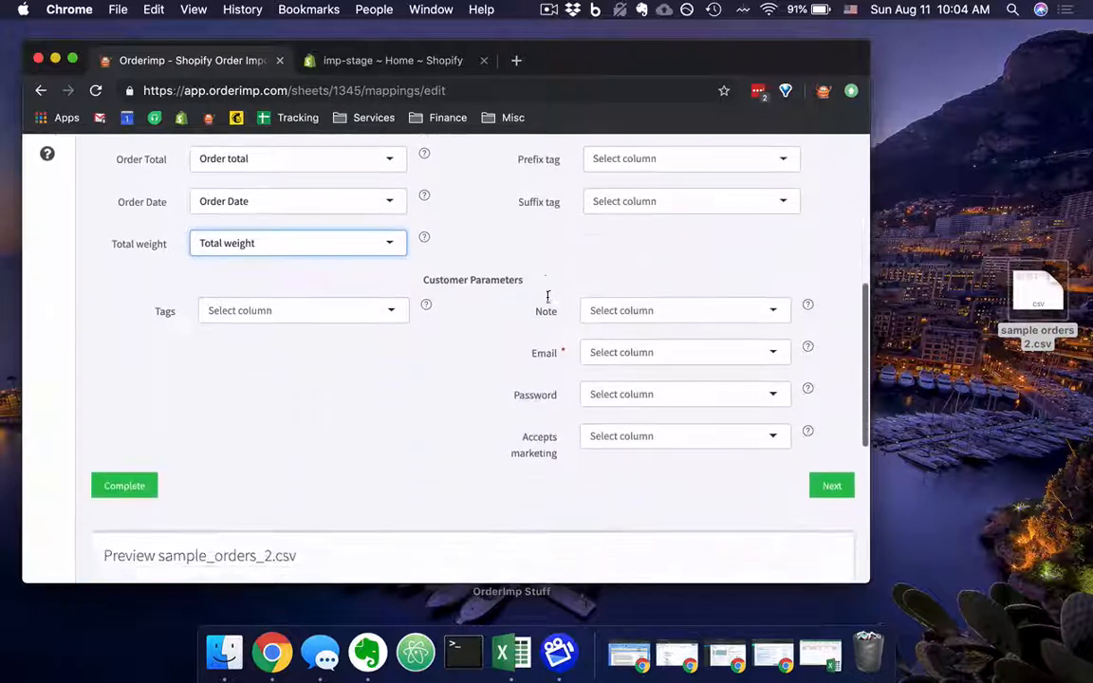
{"action": "left_click", "coordinate": [615, 323]}
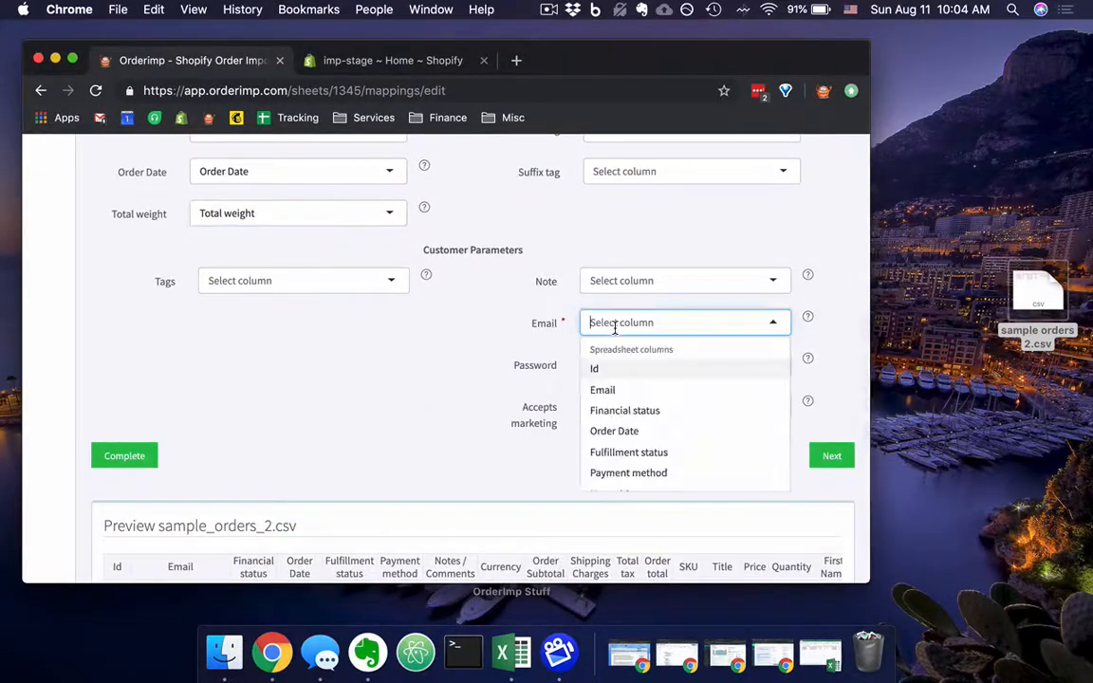
{"action": "left_click", "coordinate": [641, 391]}
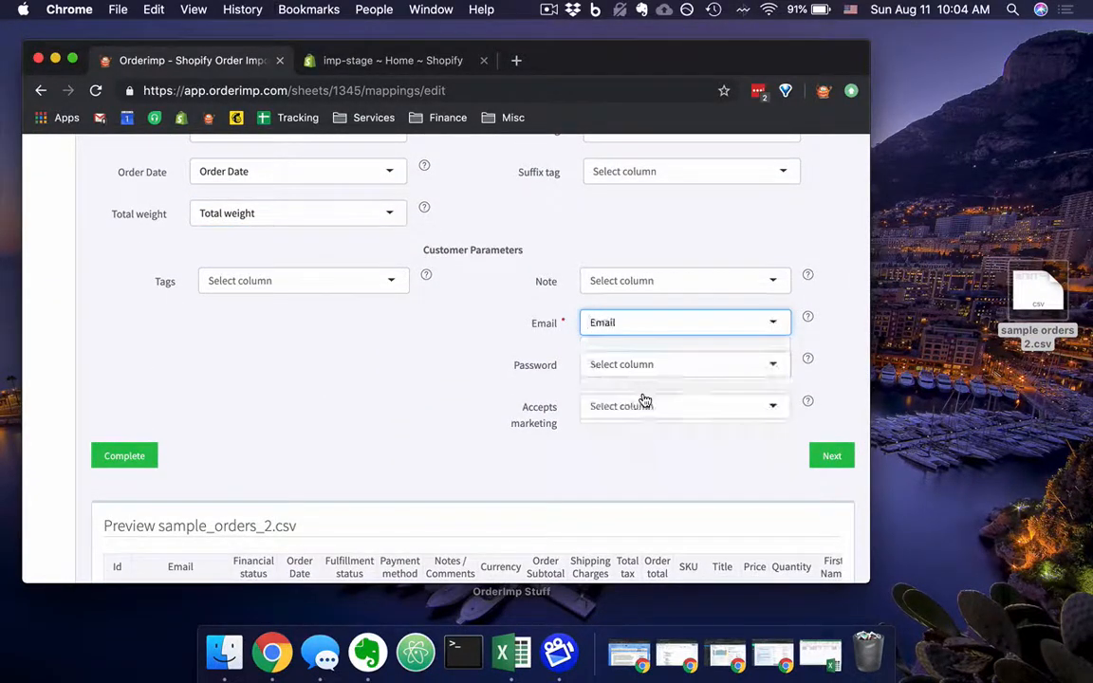
{"action": "left_click", "coordinate": [846, 465]}
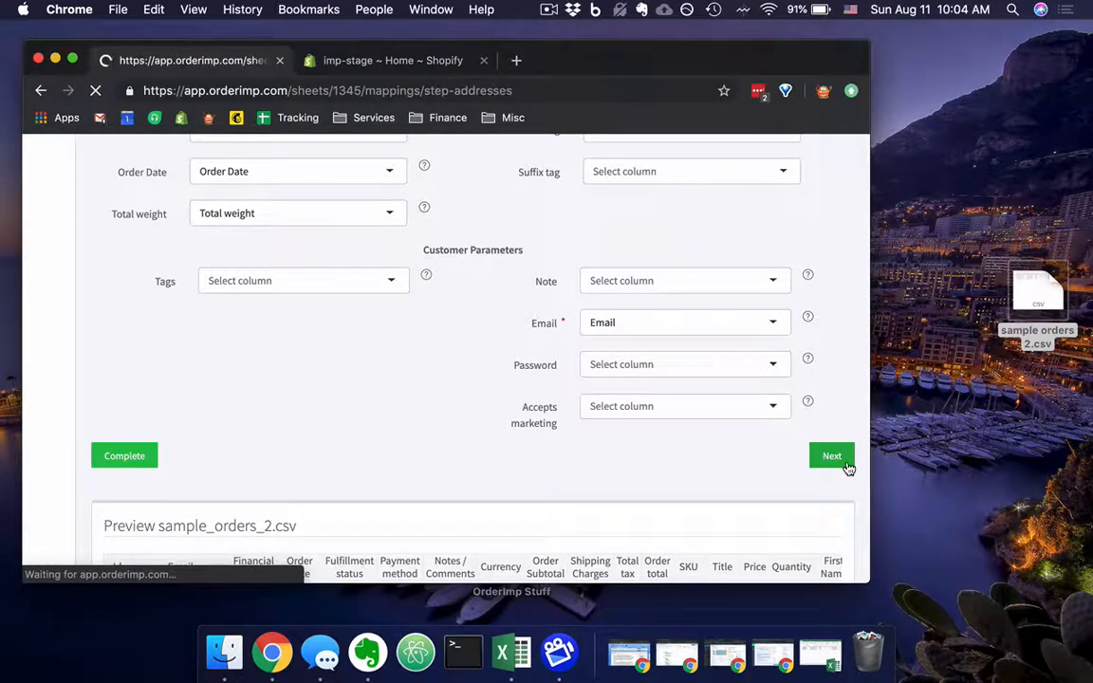
Enable using the shipping address for missing required billing fields and the billing address for missing required shipping fields.
{"action": "scroll", "coordinate": [513, 376], "scroll_direction": "down", "scroll_amount": 3}
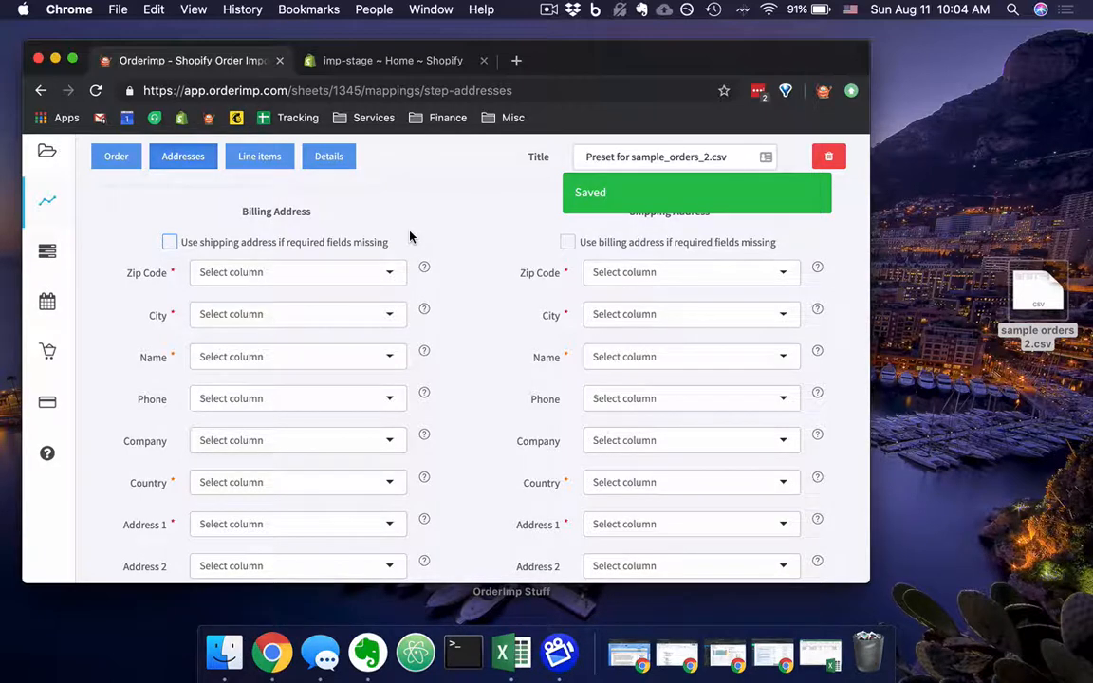
{"action": "left_click", "coordinate": [169, 245]}
{"action": "left_click", "coordinate": [567, 243]}
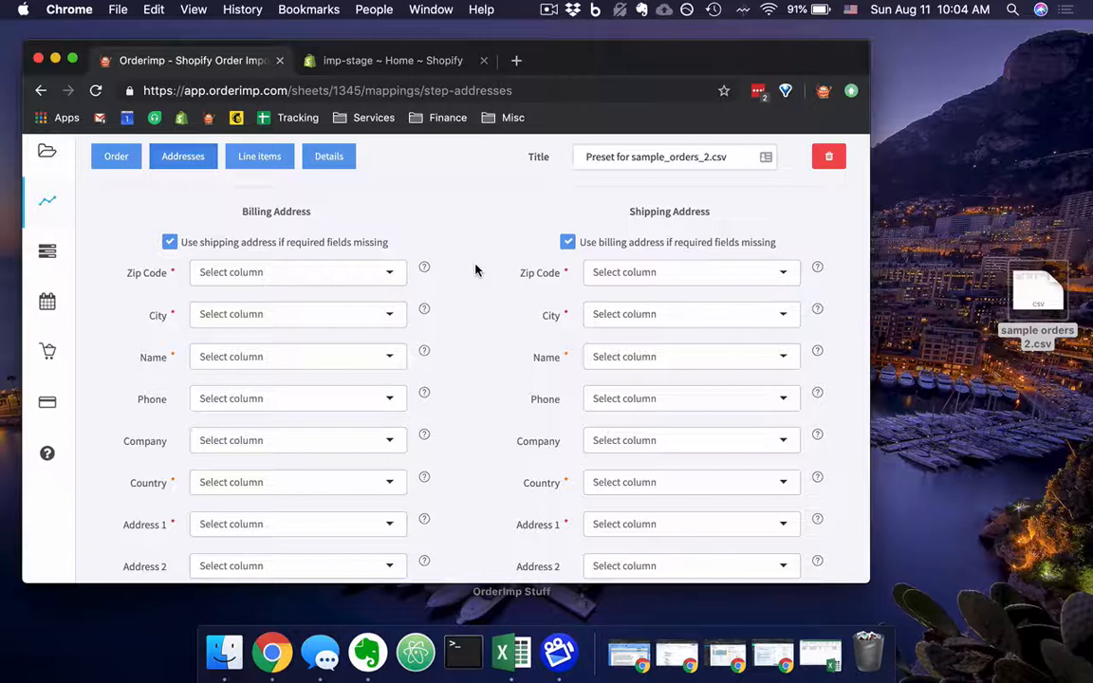
Map the billing address's Zip Code field to the spreadsheet's Zip Code column.
{"action": "scroll", "coordinate": [475, 270], "scroll_direction": "down", "scroll_amount": 1}
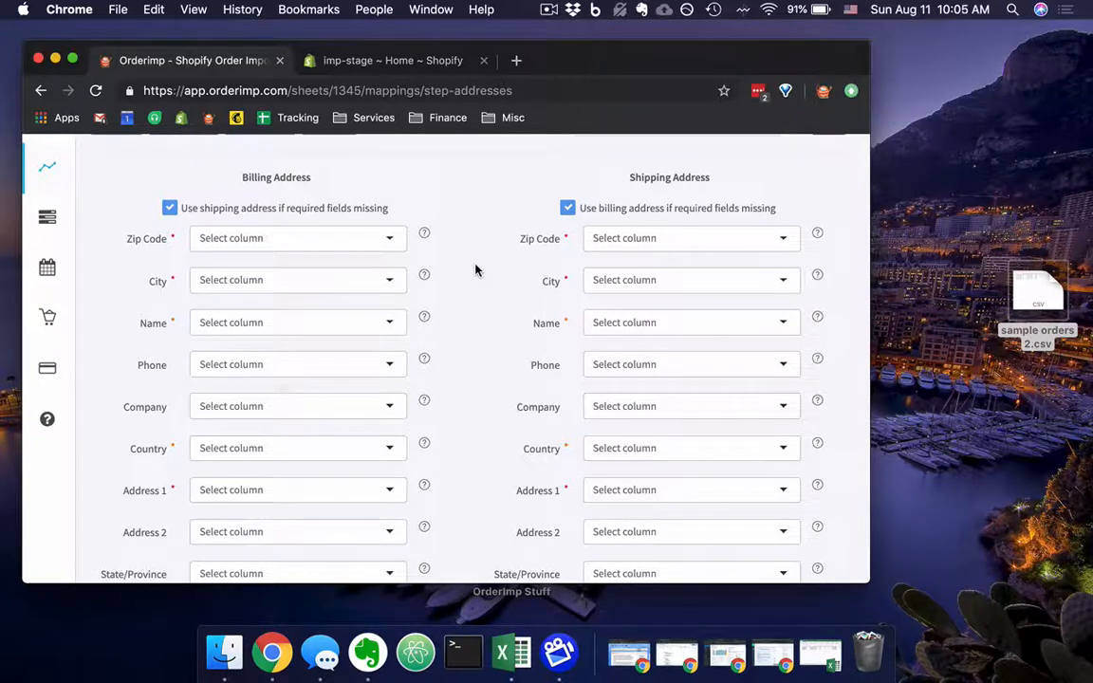
{"action": "scroll", "coordinate": [476, 270], "scroll_direction": "down", "scroll_amount": 2}
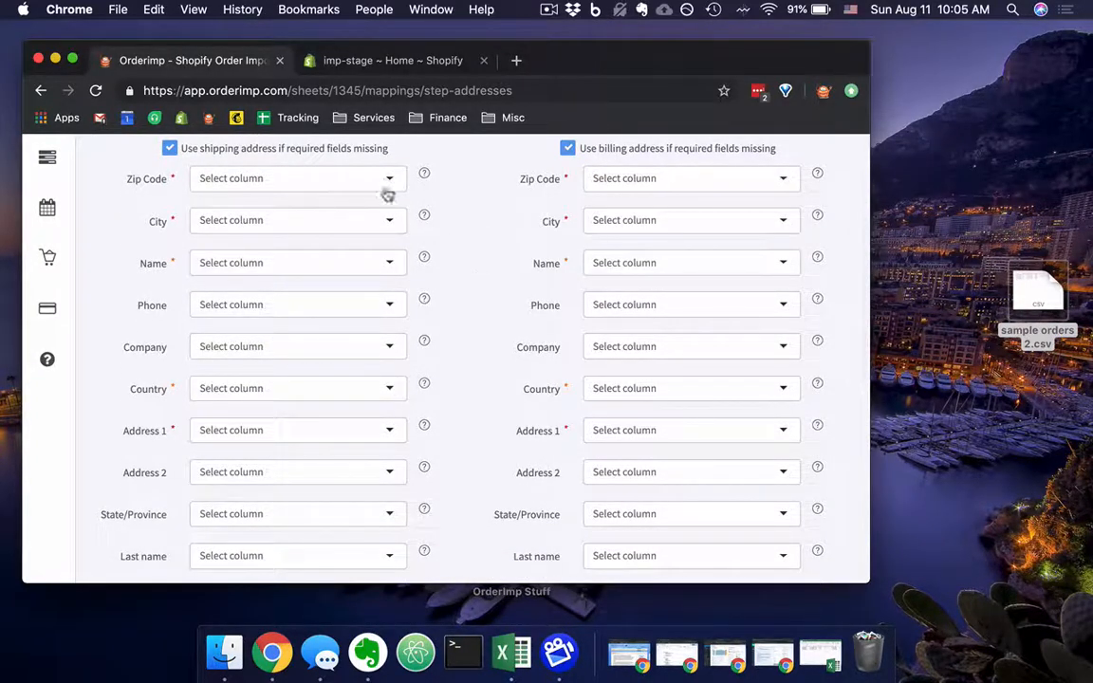
{"action": "left_click", "coordinate": [344, 180]}
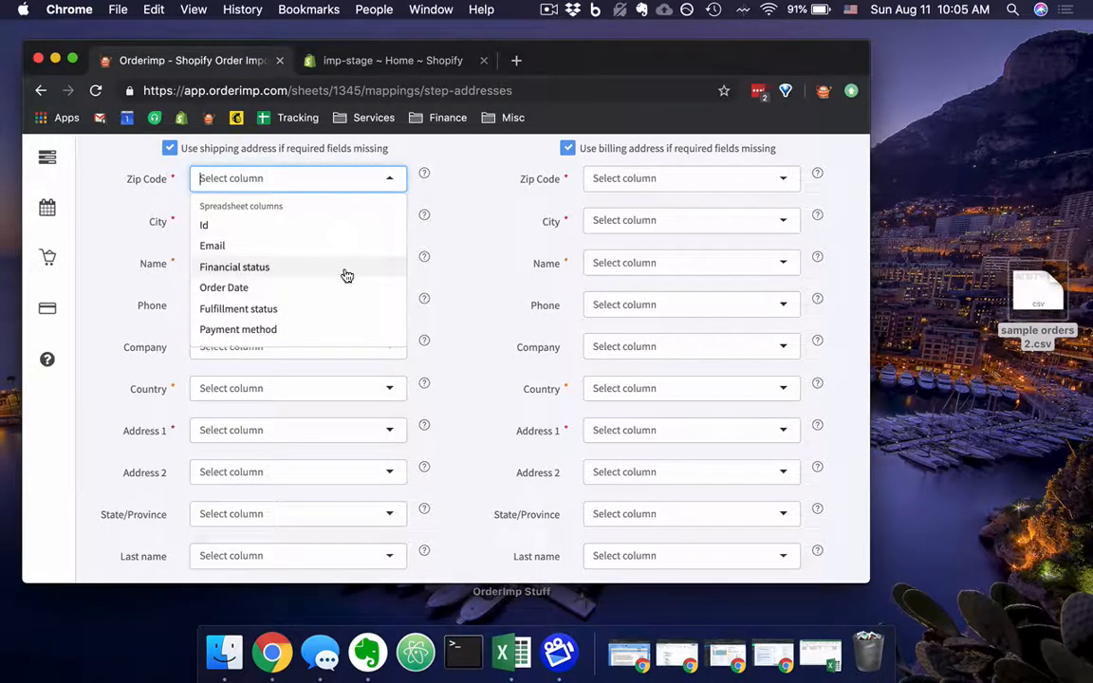
{"action": "scroll", "coordinate": [347, 275], "scroll_direction": "down", "scroll_amount": 5}
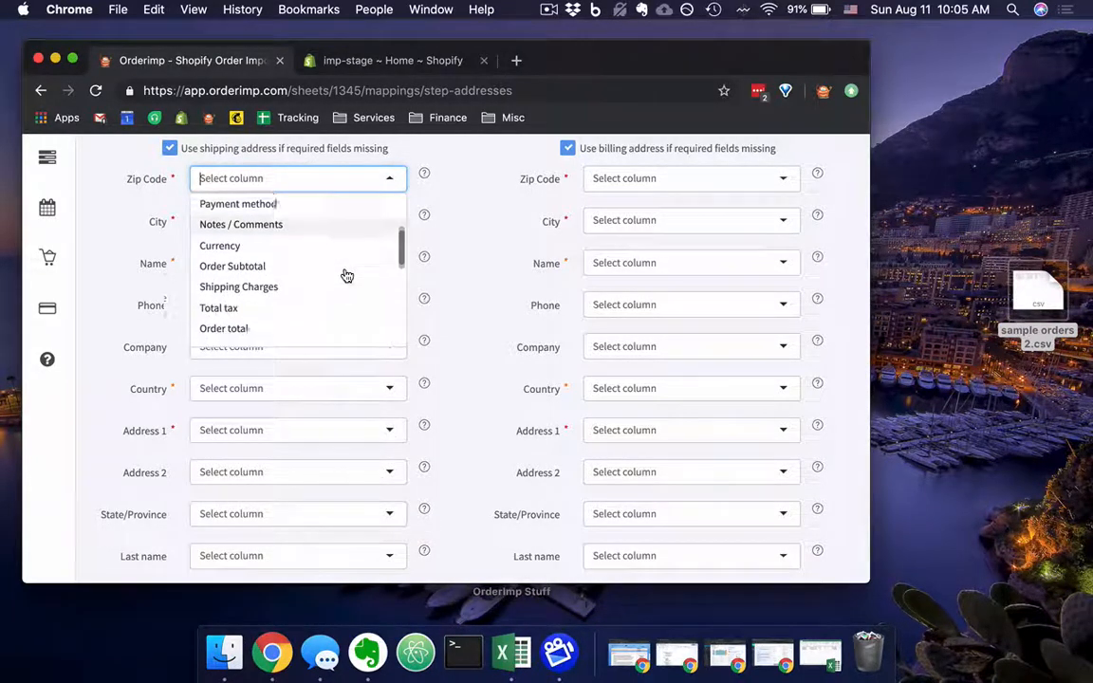
{"action": "scroll", "coordinate": [347, 275], "scroll_direction": "down", "scroll_amount": 5}
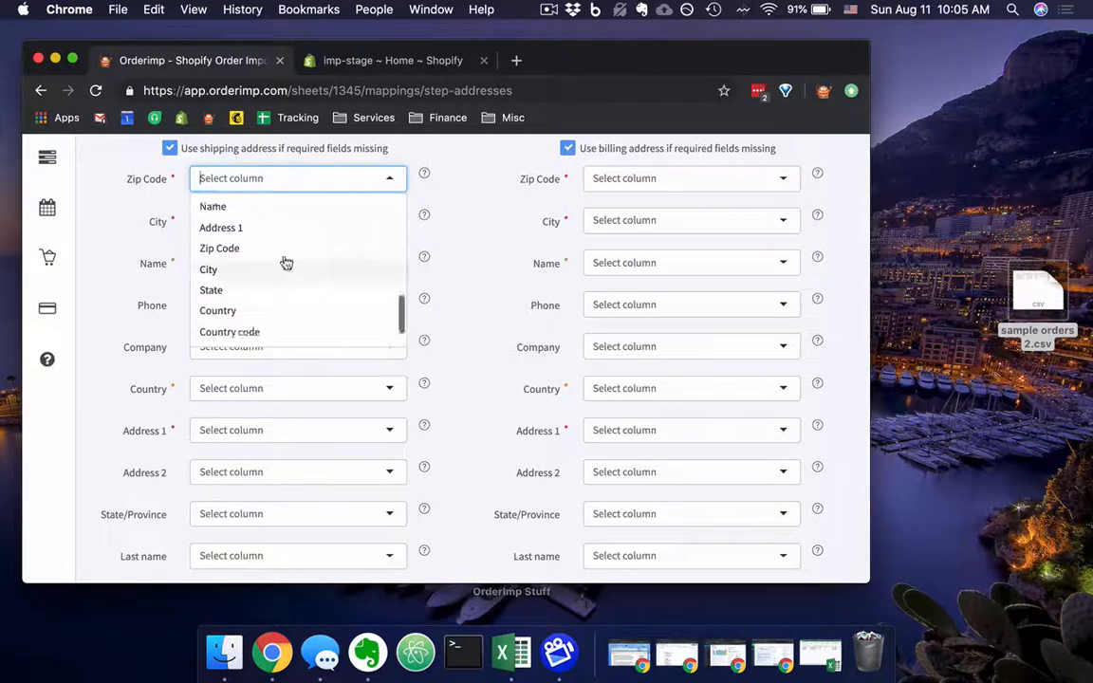
{"action": "left_click", "coordinate": [263, 249]}
Map the billing address's City field to the spreadsheet's City column.
{"action": "left_click", "coordinate": [203, 218]}
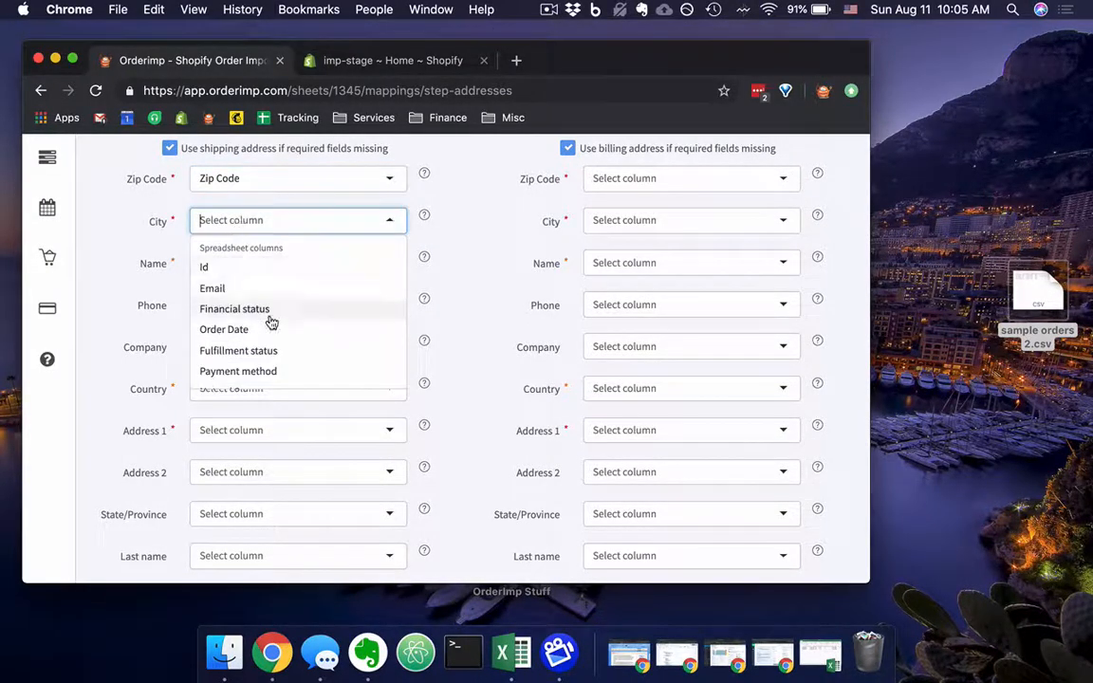
{"action": "scroll", "coordinate": [271, 320], "scroll_direction": "down", "scroll_amount": 4}
{"action": "scroll", "coordinate": [271, 322], "scroll_direction": "down", "scroll_amount": 5}
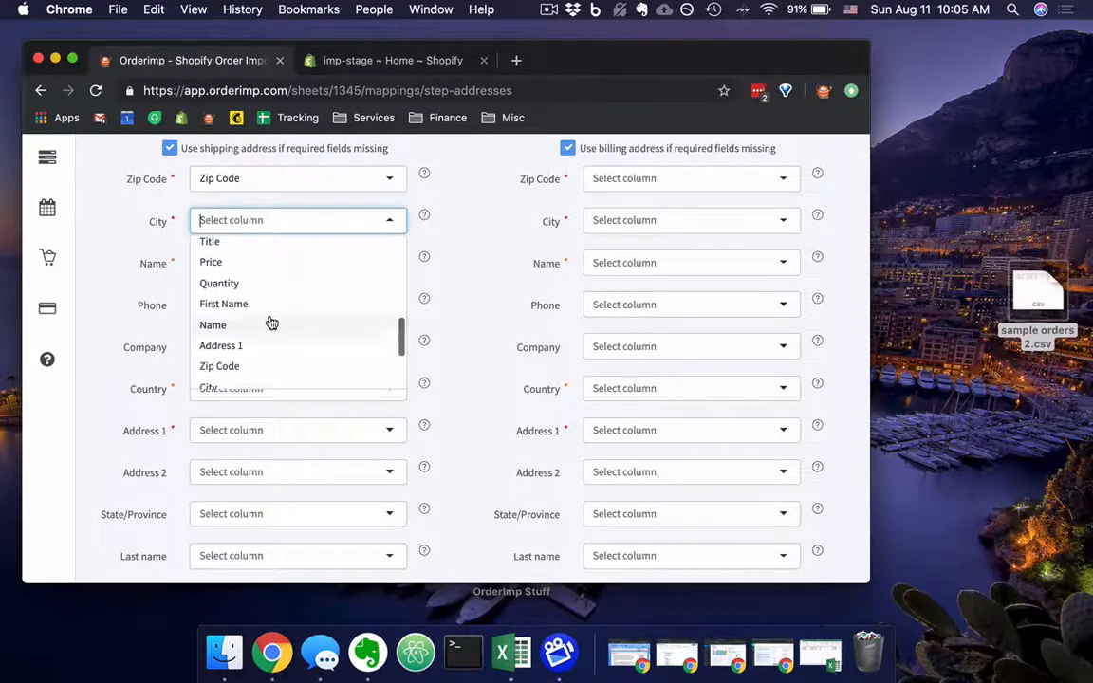
{"action": "left_click", "coordinate": [255, 314]}
Map the billing address's Name field to the spreadsheet's Name column.
{"action": "left_click", "coordinate": [261, 260]}
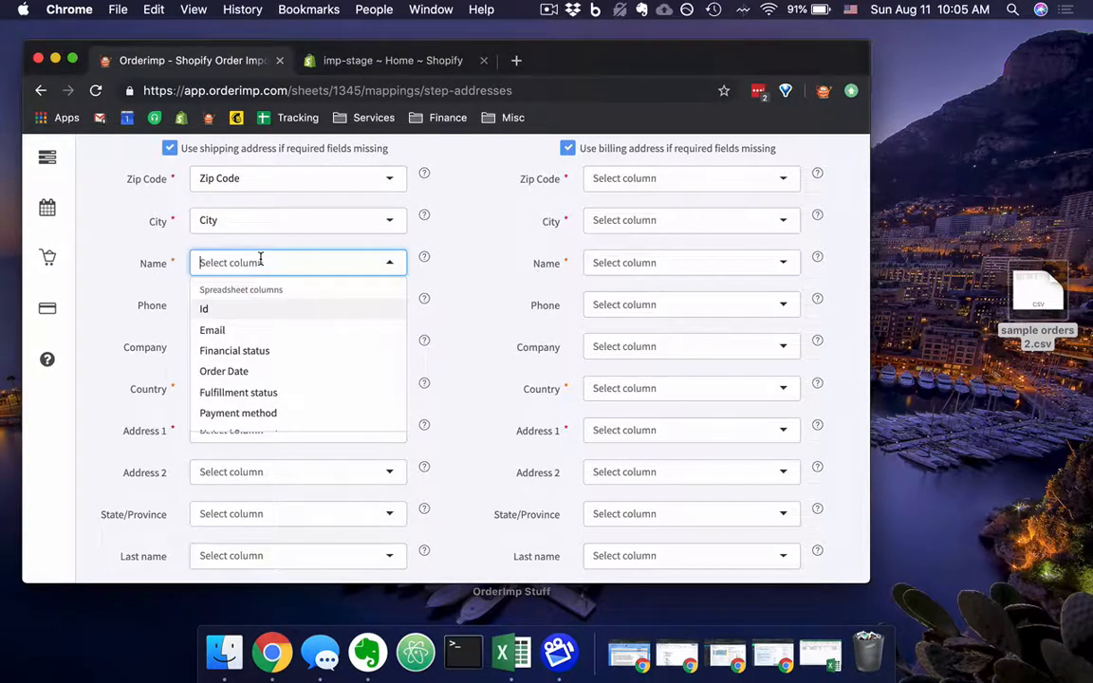
{"action": "scroll", "coordinate": [322, 332], "scroll_direction": "down", "scroll_amount": 1}
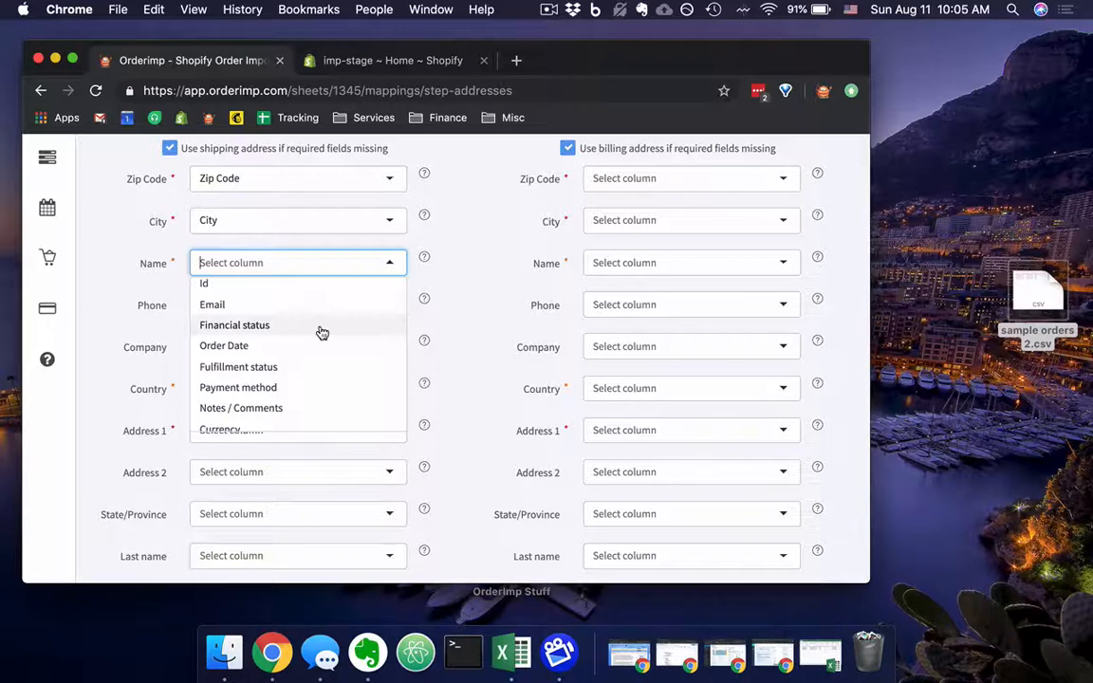
{"action": "scroll", "coordinate": [323, 332], "scroll_direction": "down", "scroll_amount": 5}
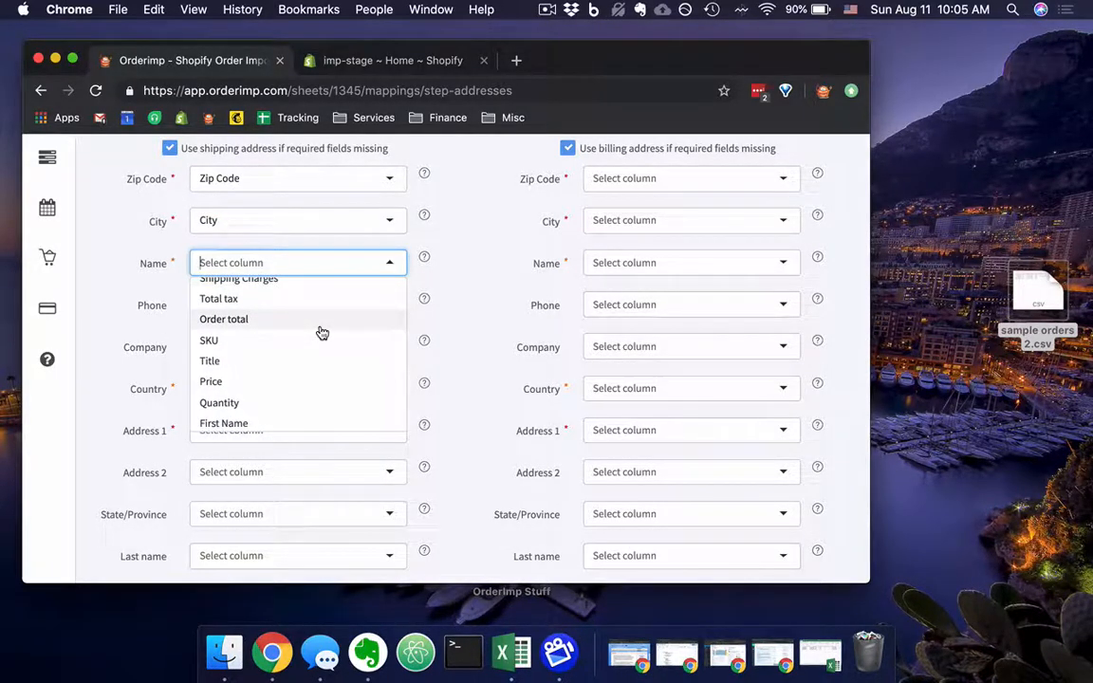
{"action": "scroll", "coordinate": [323, 332], "scroll_direction": "down", "scroll_amount": 4}
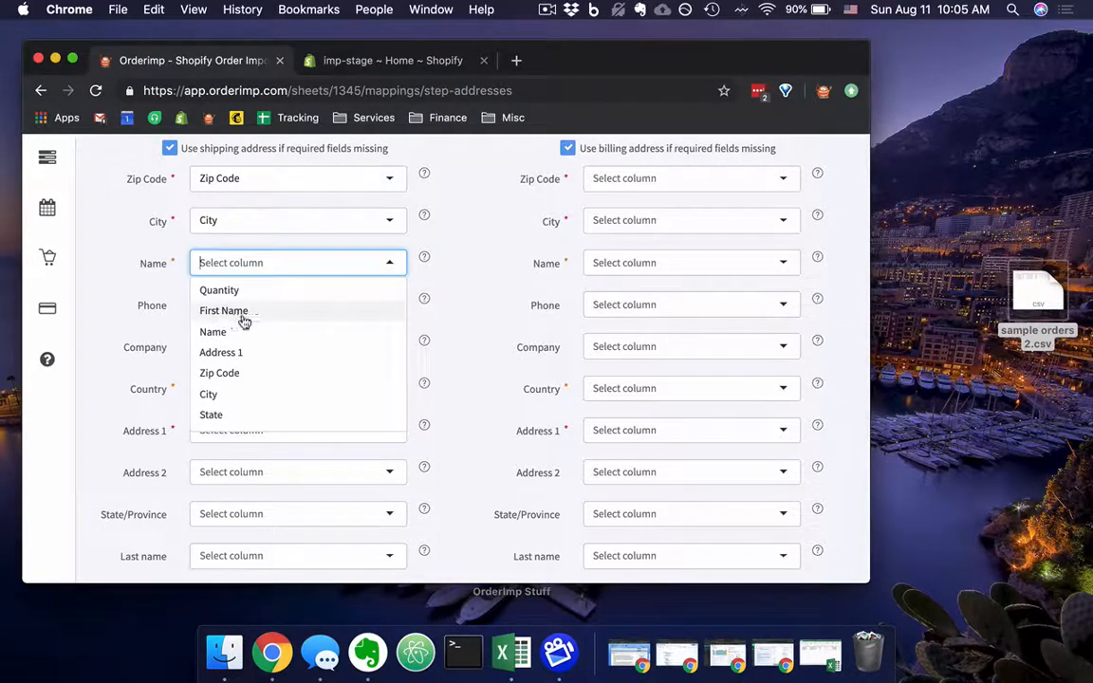
{"action": "left_click", "coordinate": [217, 334]}
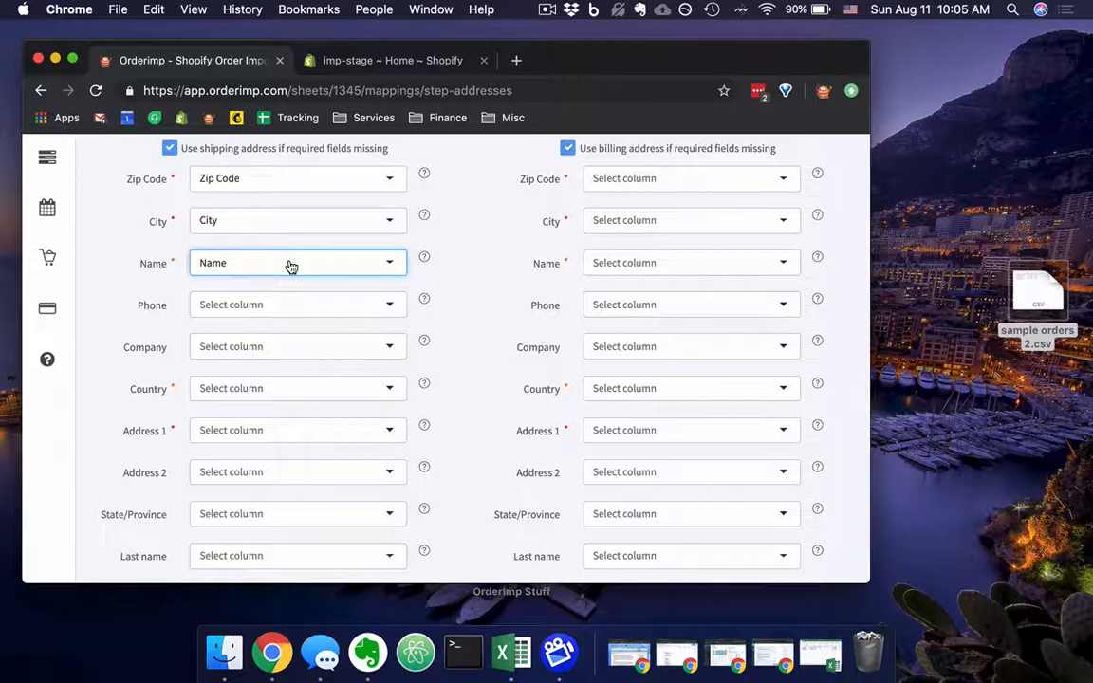
Map the billing address's Country field to the spreadsheet's Country column.
{"action": "scroll", "coordinate": [290, 265], "scroll_direction": "down", "scroll_amount": 1}
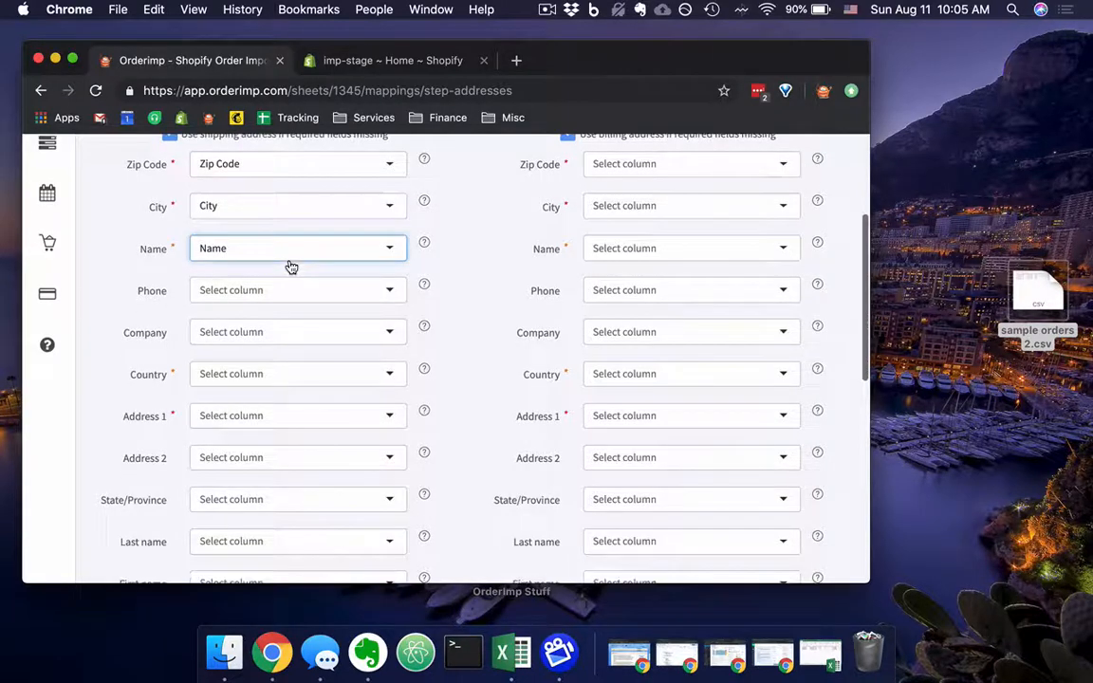
{"action": "scroll", "coordinate": [361, 273], "scroll_direction": "down", "scroll_amount": 4}
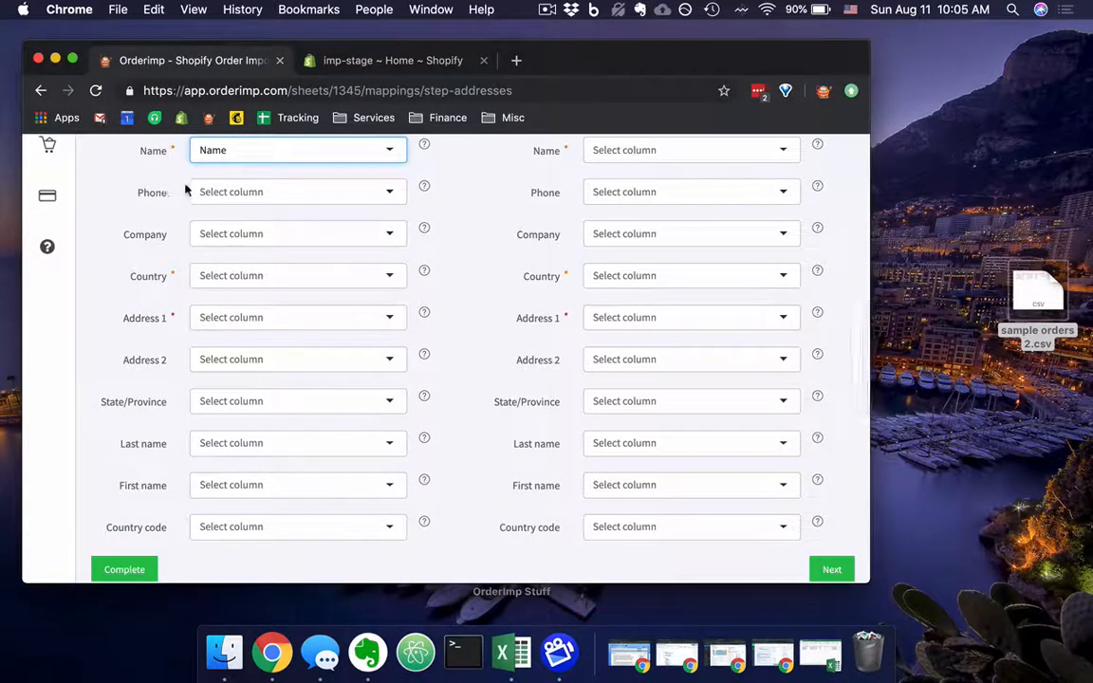
{"action": "left_click", "coordinate": [347, 281]}
{"action": "scroll", "coordinate": [356, 376], "scroll_direction": "down", "scroll_amount": 3}
{"action": "scroll", "coordinate": [354, 376], "scroll_direction": "down", "scroll_amount": 5}
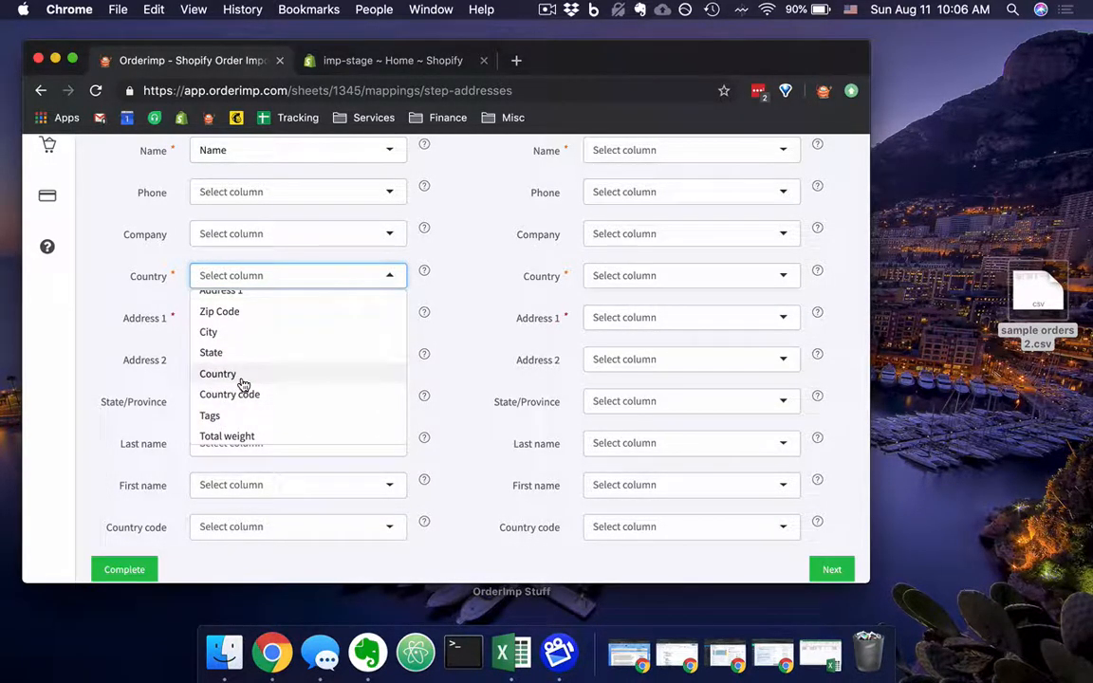
{"action": "left_click", "coordinate": [243, 379]}
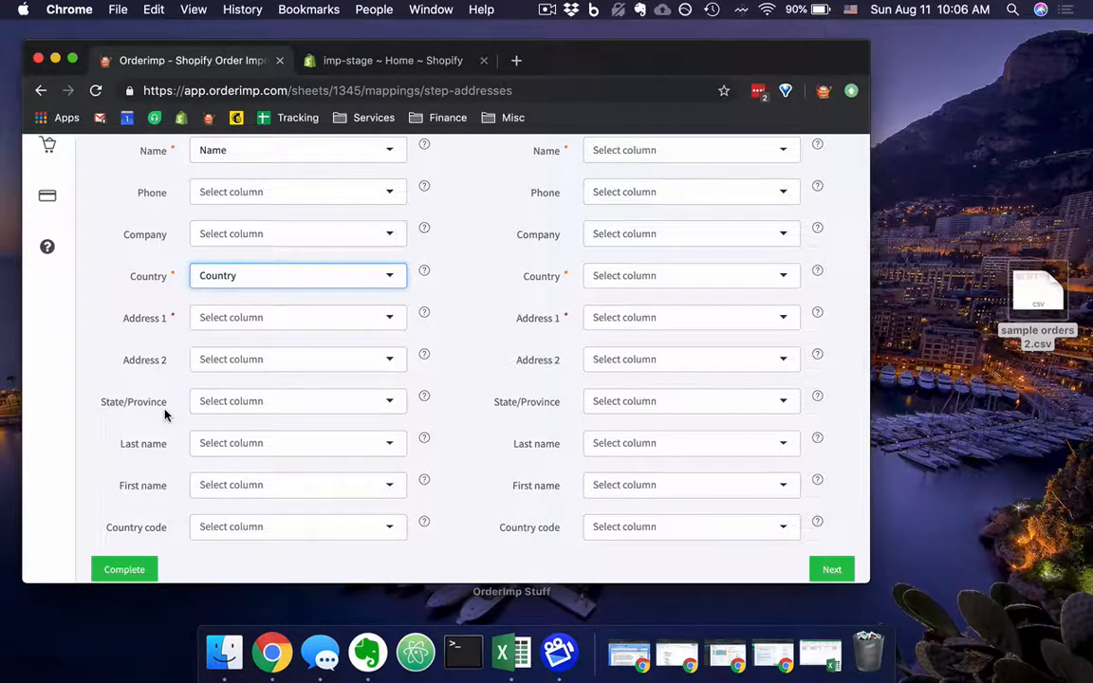
Map the billing address's Address 1 field to the spreadsheet's Address 1 column.
{"action": "scroll", "coordinate": [166, 415], "scroll_direction": "down", "scroll_amount": 1}
{"action": "left_click", "coordinate": [308, 294]}
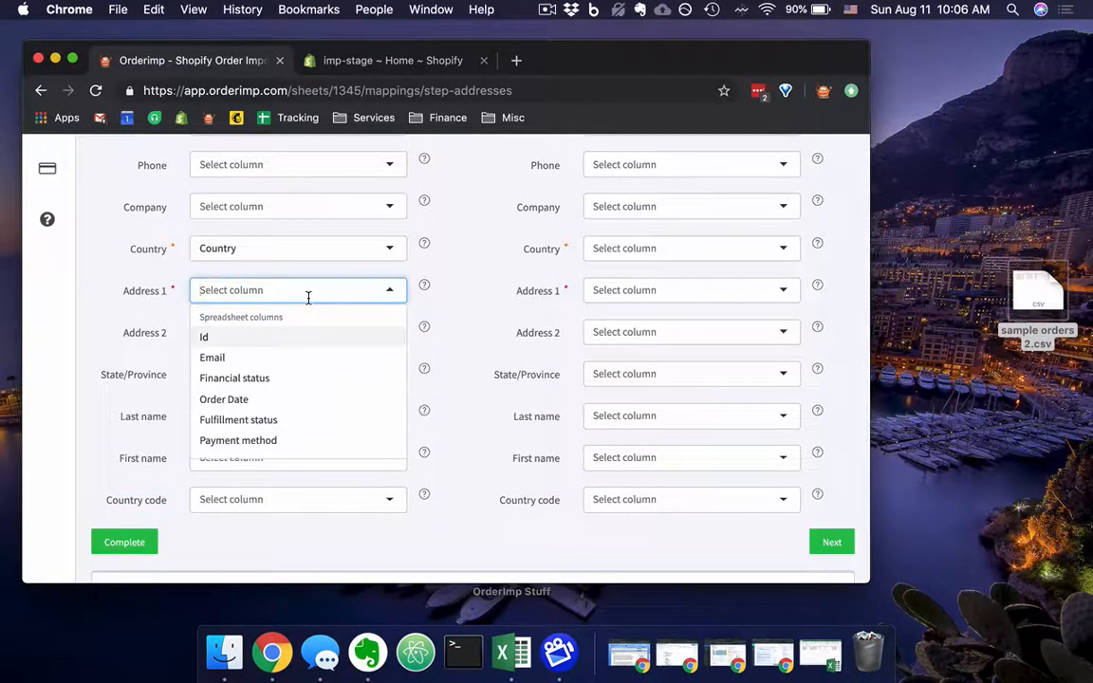
{"action": "scroll", "coordinate": [300, 408], "scroll_direction": "down", "scroll_amount": 4}
{"action": "scroll", "coordinate": [303, 408], "scroll_direction": "down", "scroll_amount": 5}
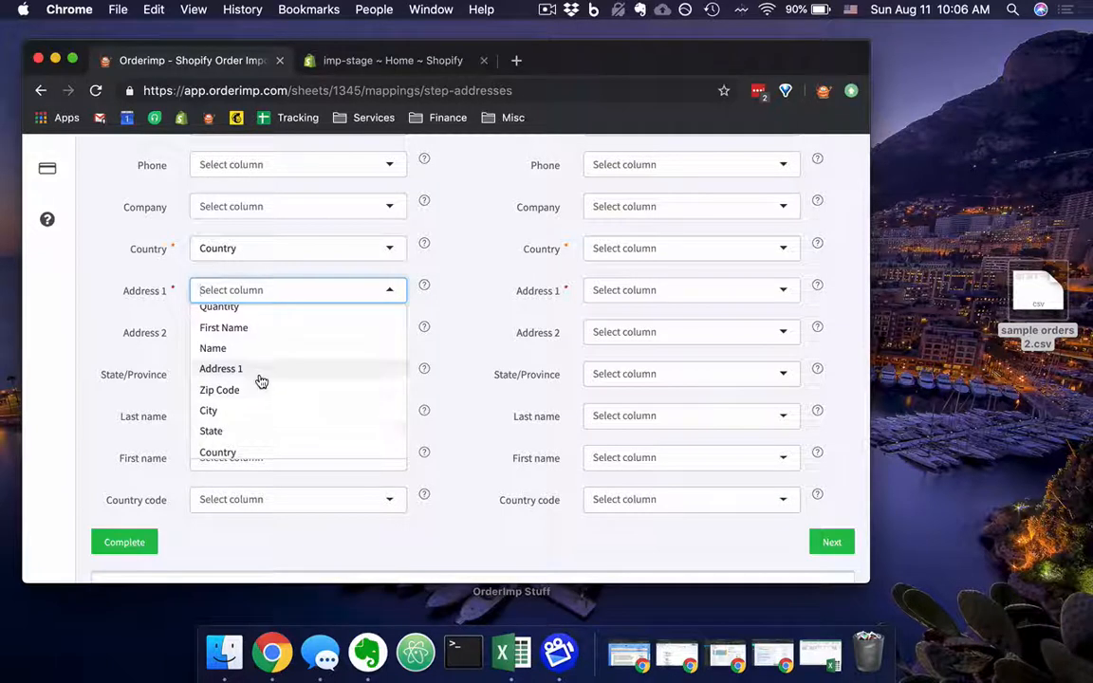
{"action": "left_click", "coordinate": [261, 370]}
Map the billing address's State/Province field to the spreadsheet's State column.
{"action": "left_click", "coordinate": [201, 376]}
{"action": "scroll", "coordinate": [300, 441], "scroll_direction": "down", "scroll_amount": 10}
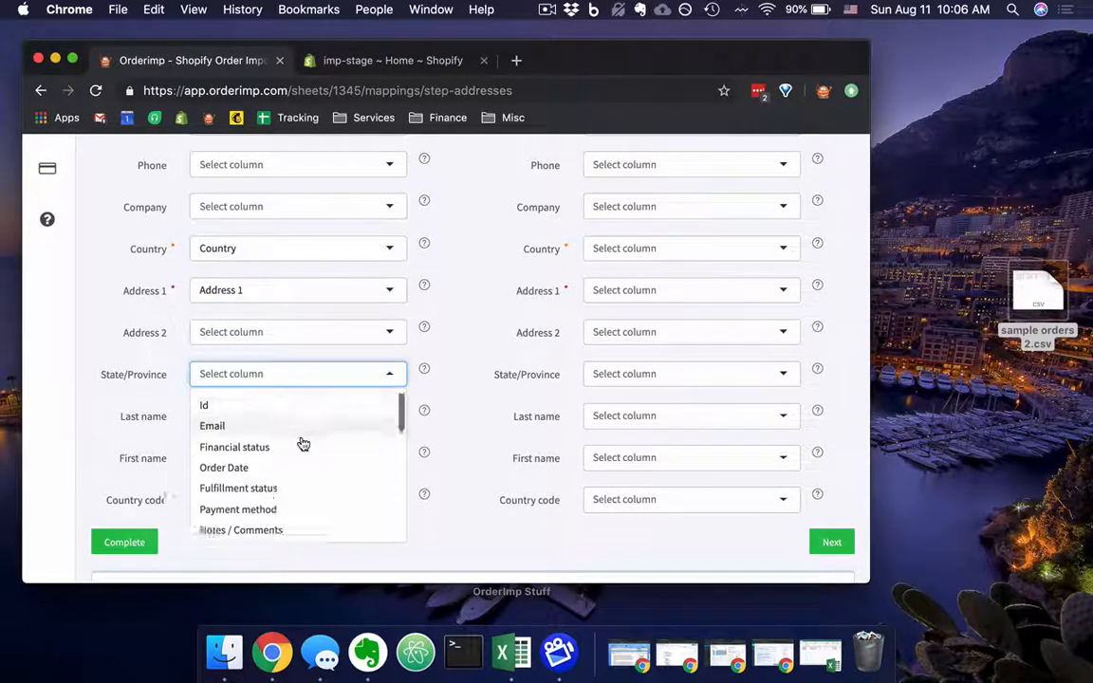
{"action": "scroll", "coordinate": [296, 446], "scroll_direction": "down", "scroll_amount": 2}
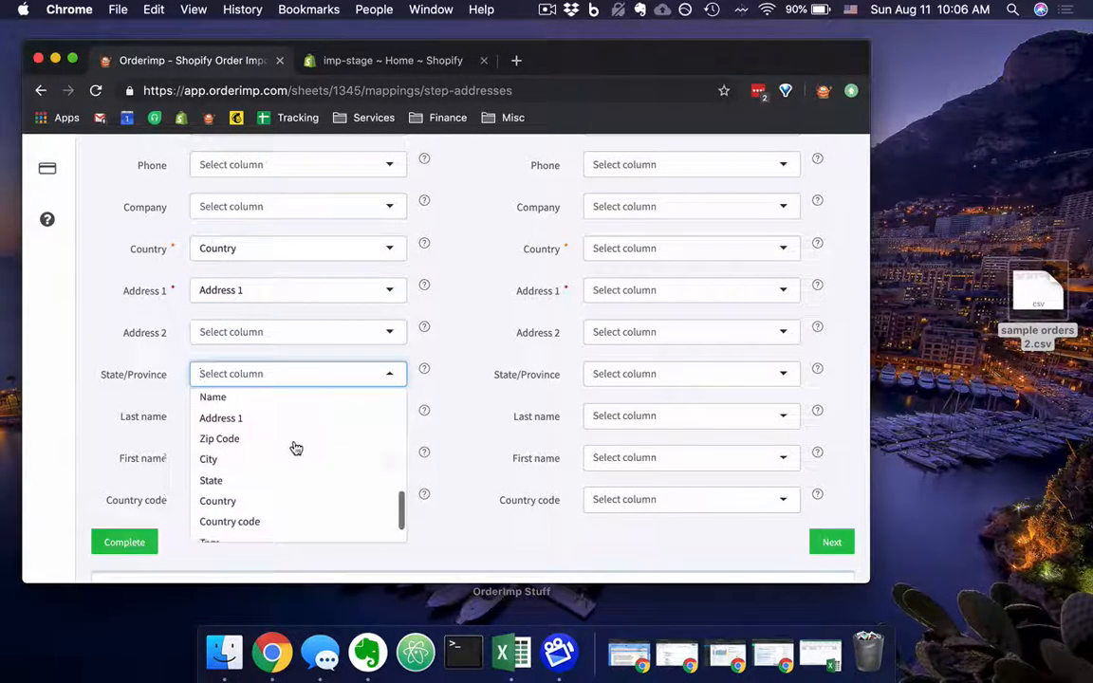
{"action": "left_click", "coordinate": [261, 482]}
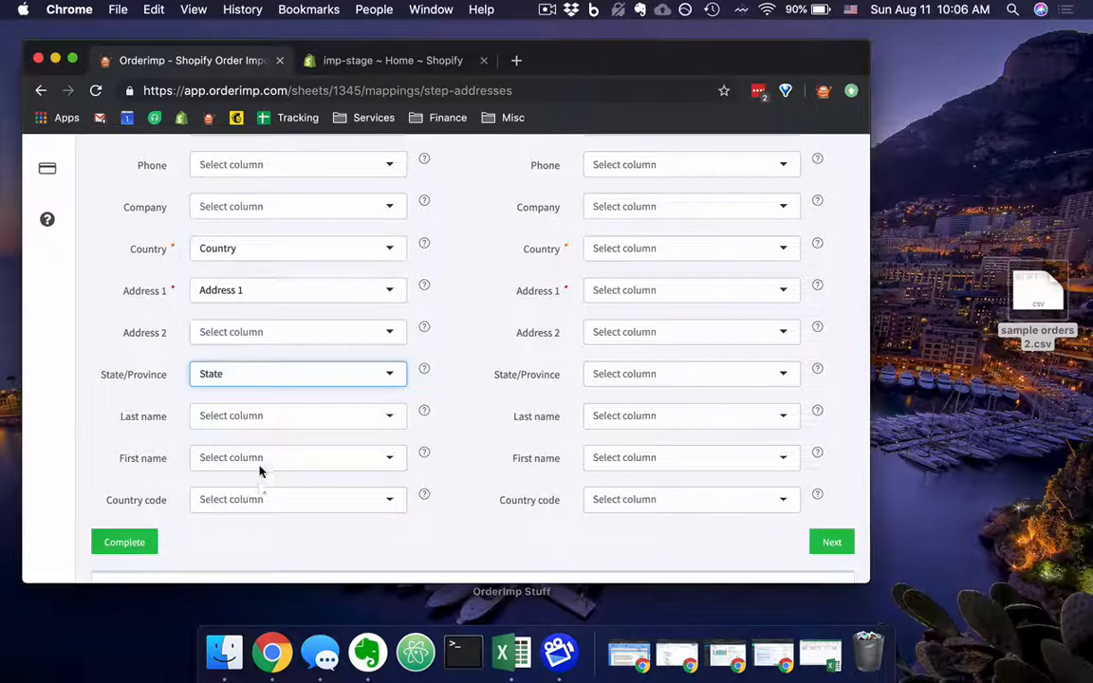
Map the billing address's Last name field to the spreadsheet's Name column.
{"action": "left_click", "coordinate": [290, 418]}
{"action": "scroll", "coordinate": [298, 456], "scroll_direction": "down", "scroll_amount": 8}
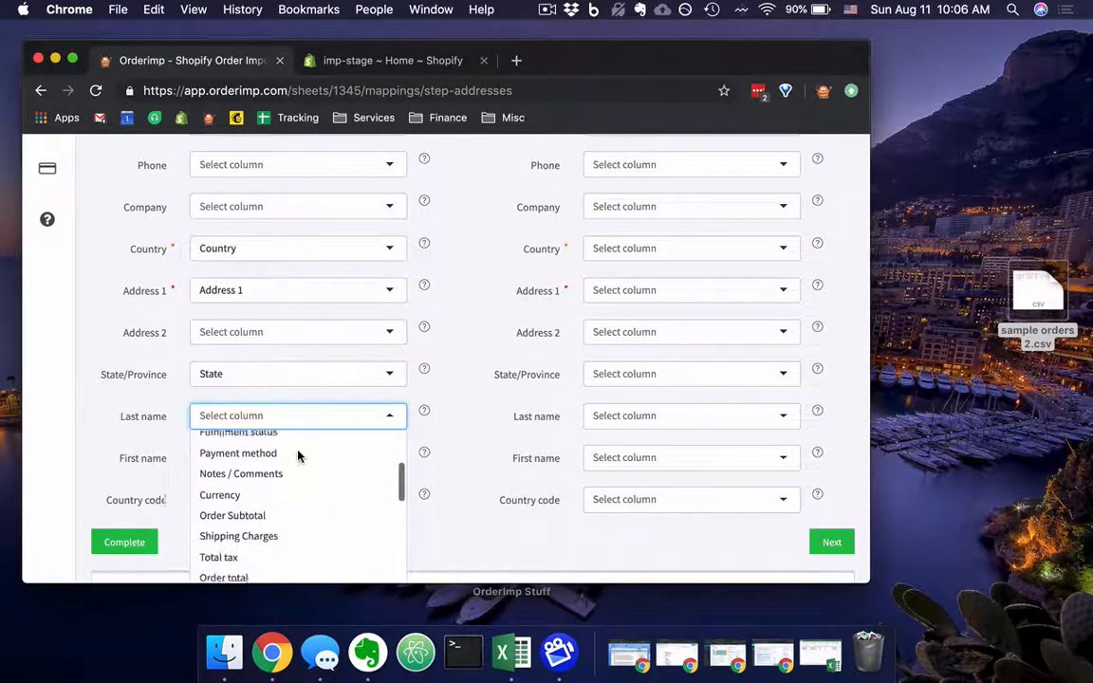
{"action": "scroll", "coordinate": [298, 457], "scroll_direction": "up", "scroll_amount": 8}
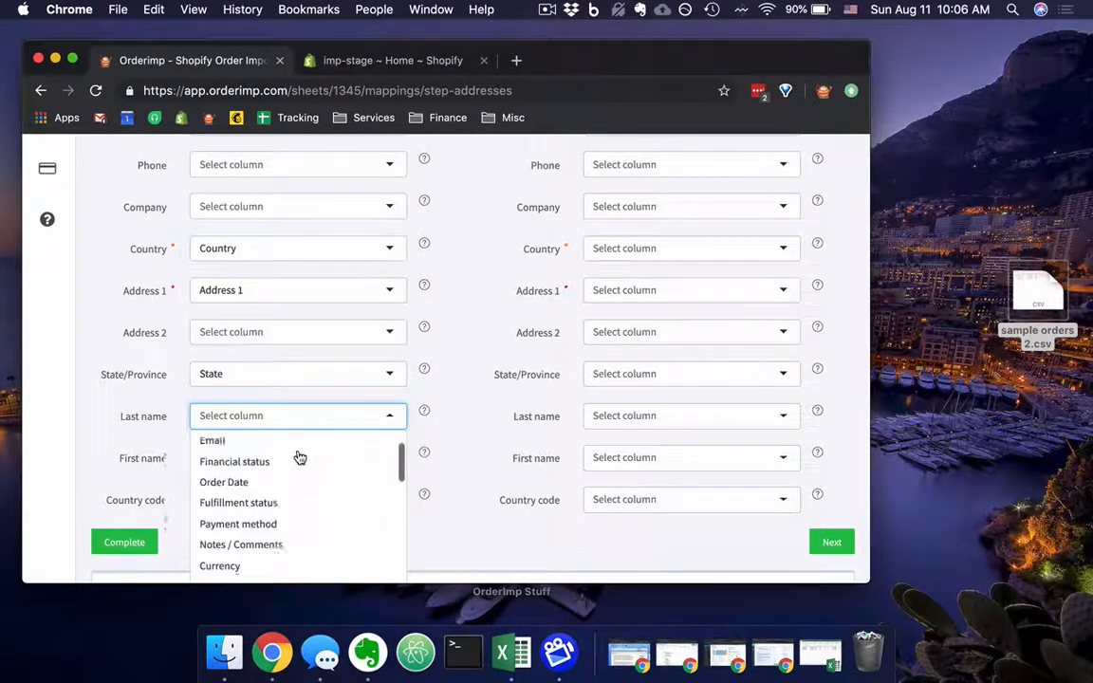
{"action": "scroll", "coordinate": [298, 456], "scroll_direction": "down", "scroll_amount": 8}
{"action": "scroll", "coordinate": [298, 456], "scroll_direction": "down", "scroll_amount": 3}
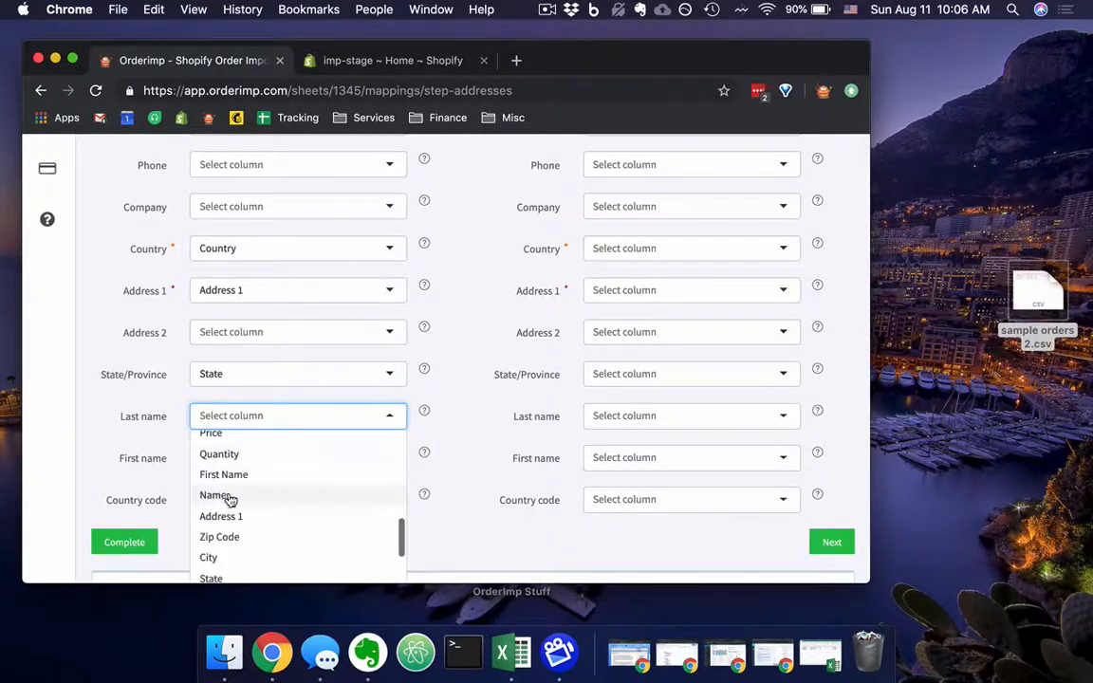
{"action": "left_click", "coordinate": [228, 498]}
Map the billing address's First name field to the spreadsheet's First Name column.
{"action": "left_click", "coordinate": [243, 464]}
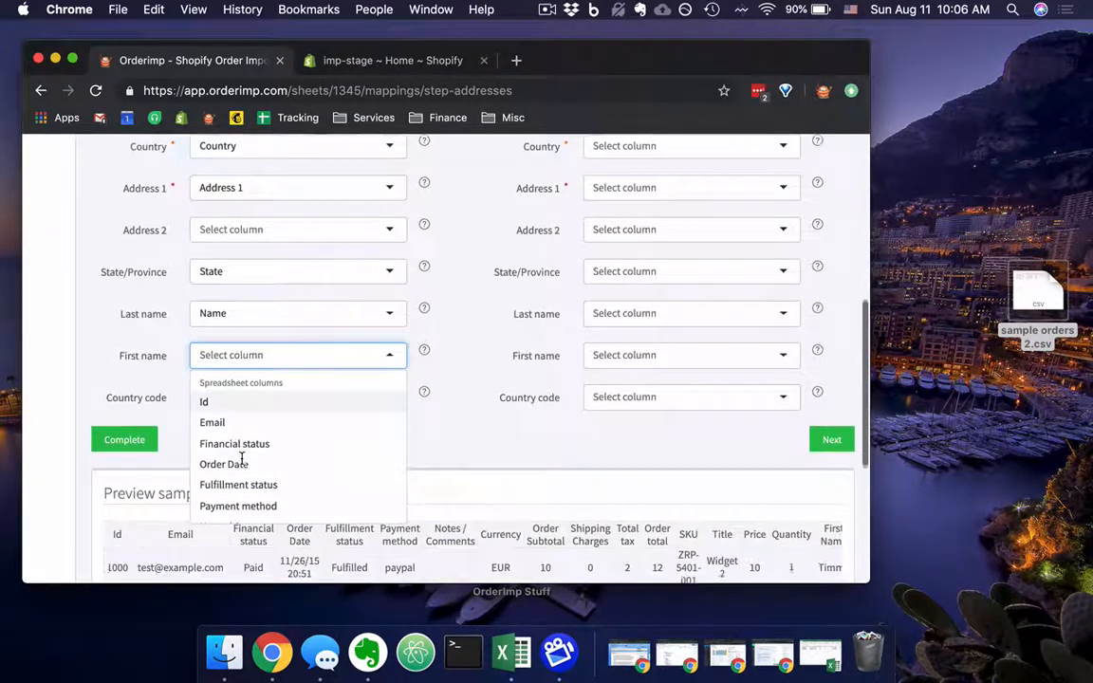
{"action": "scroll", "coordinate": [290, 469], "scroll_direction": "down", "scroll_amount": 3}
{"action": "scroll", "coordinate": [289, 469], "scroll_direction": "down", "scroll_amount": 10}
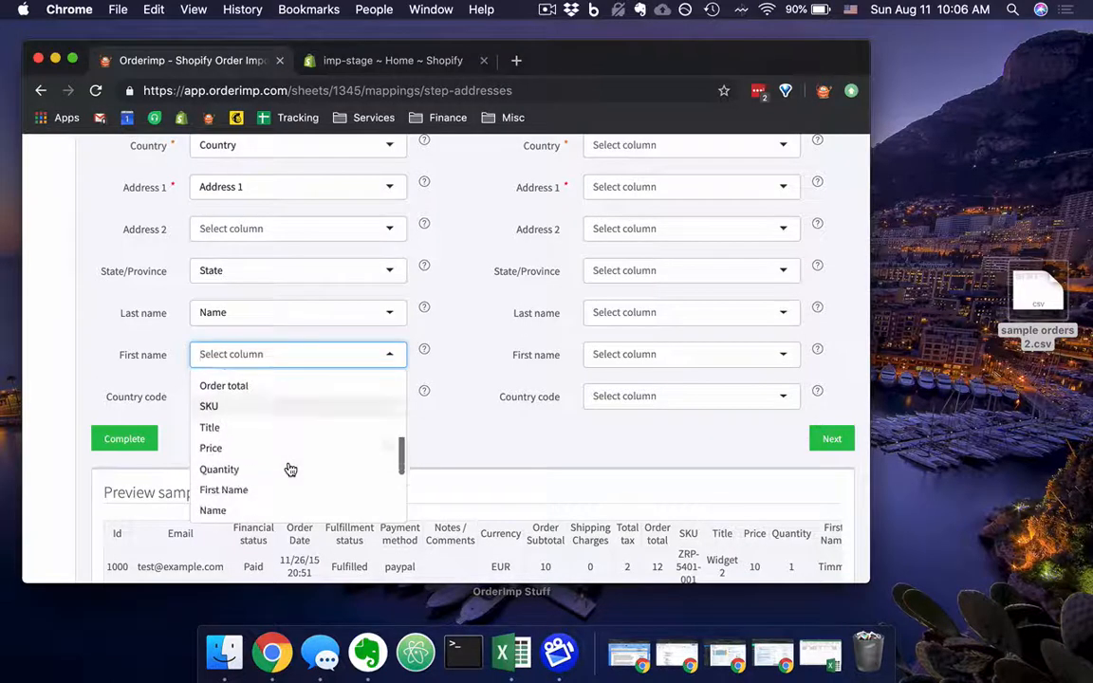
{"action": "left_click", "coordinate": [257, 410]}
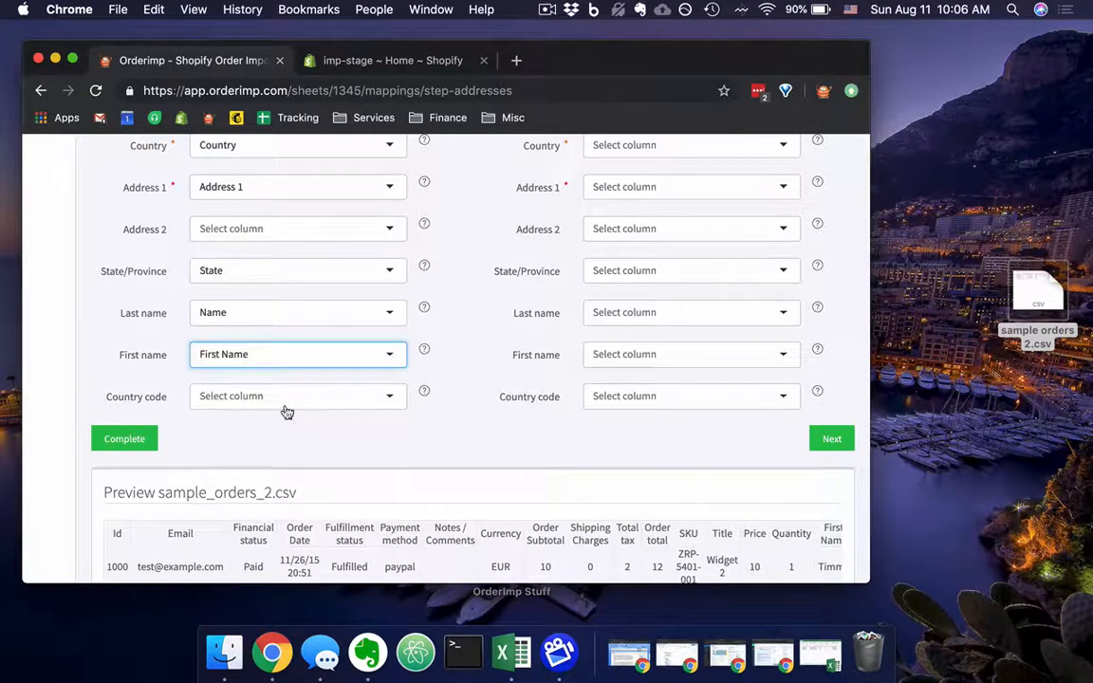
Map the billing address's Country code field to the spreadsheet's Country code column.
{"action": "left_click", "coordinate": [285, 401]}
{"action": "scroll", "coordinate": [310, 494], "scroll_direction": "down", "scroll_amount": 5}
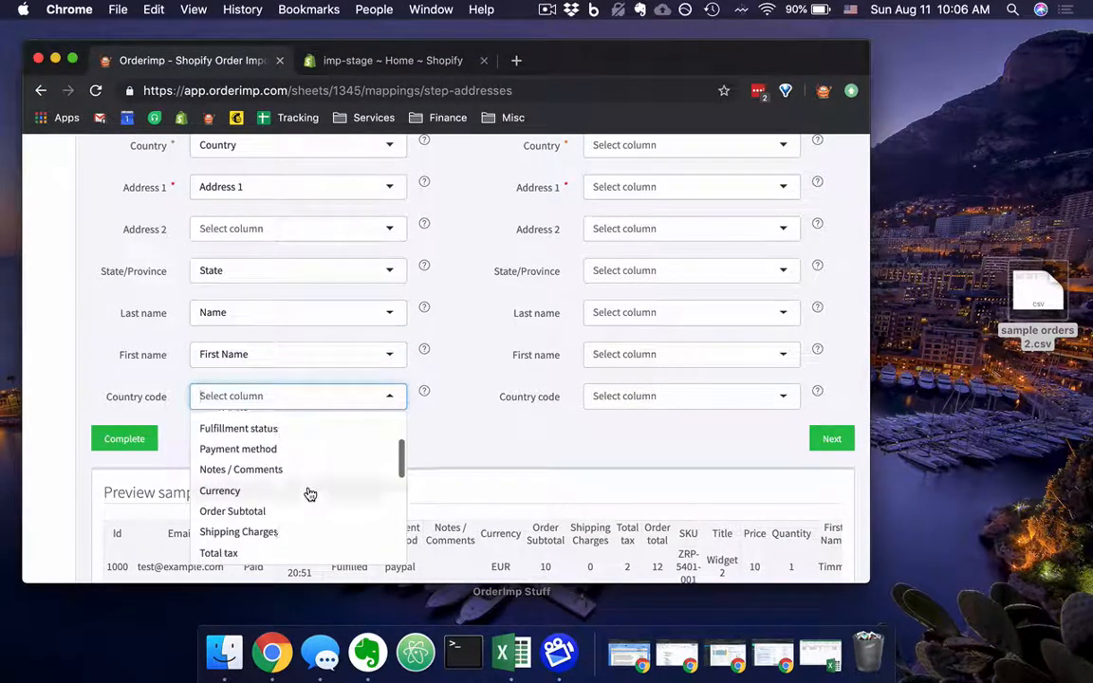
{"action": "scroll", "coordinate": [309, 494], "scroll_direction": "down", "scroll_amount": 8}
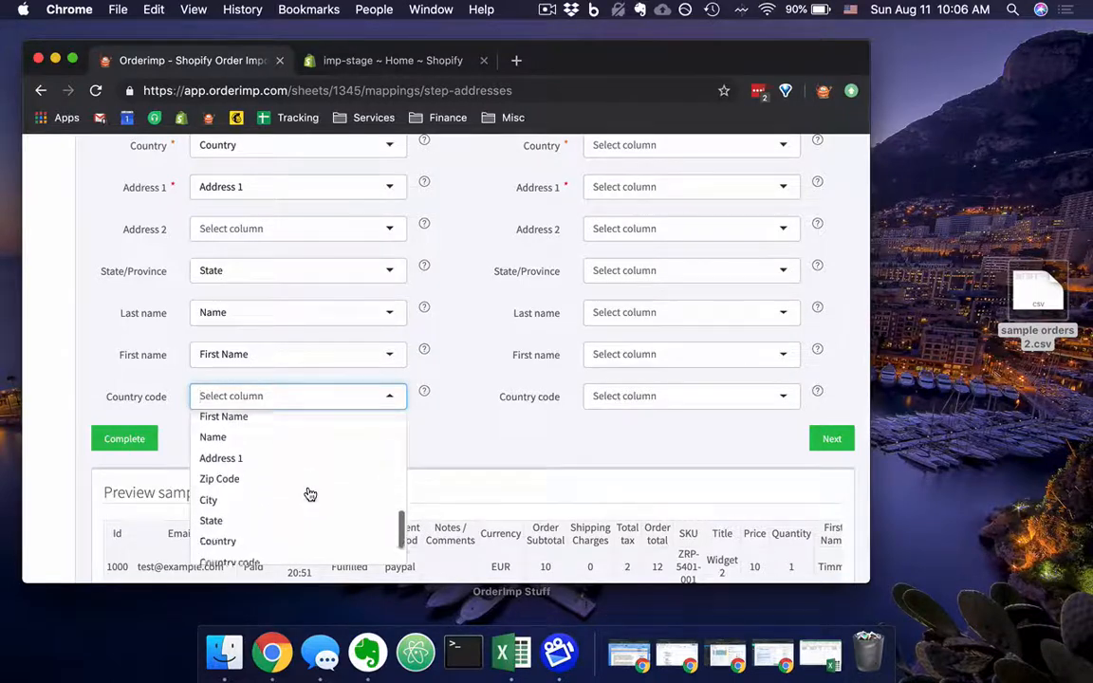
{"action": "left_click", "coordinate": [285, 508]}
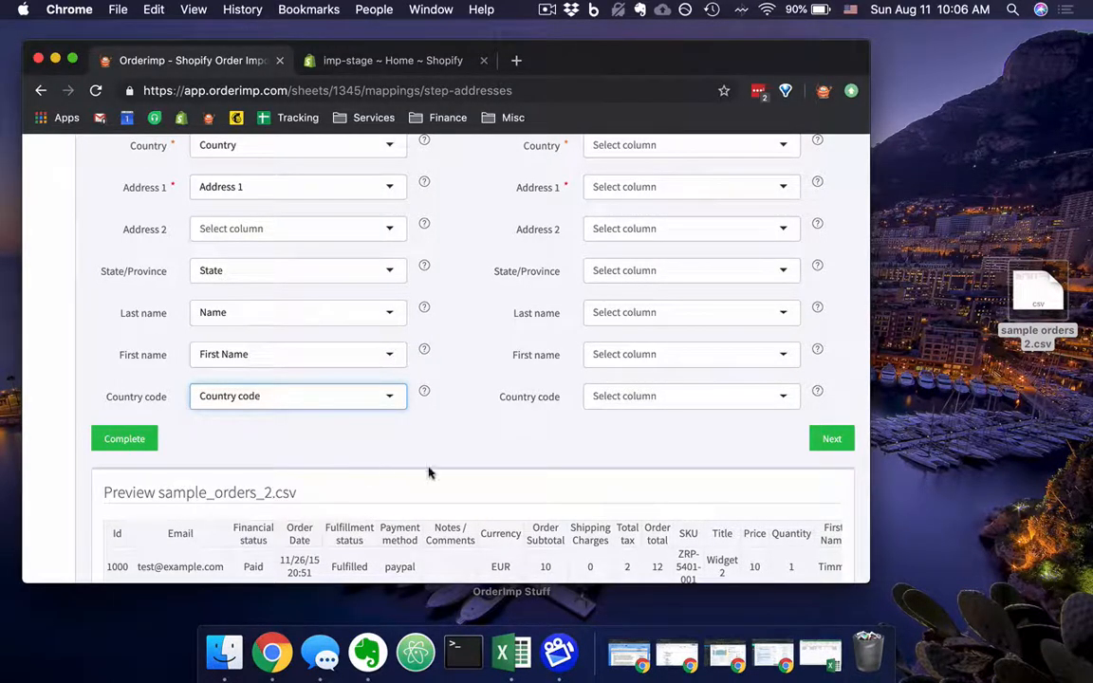
Finish the address mapping with the shipping address columns left unmapped and continue to the line items mapping.
{"action": "scroll", "coordinate": [429, 472], "scroll_direction": "down", "scroll_amount": 3}
{"action": "scroll", "coordinate": [429, 472], "scroll_direction": "down", "scroll_amount": 2}
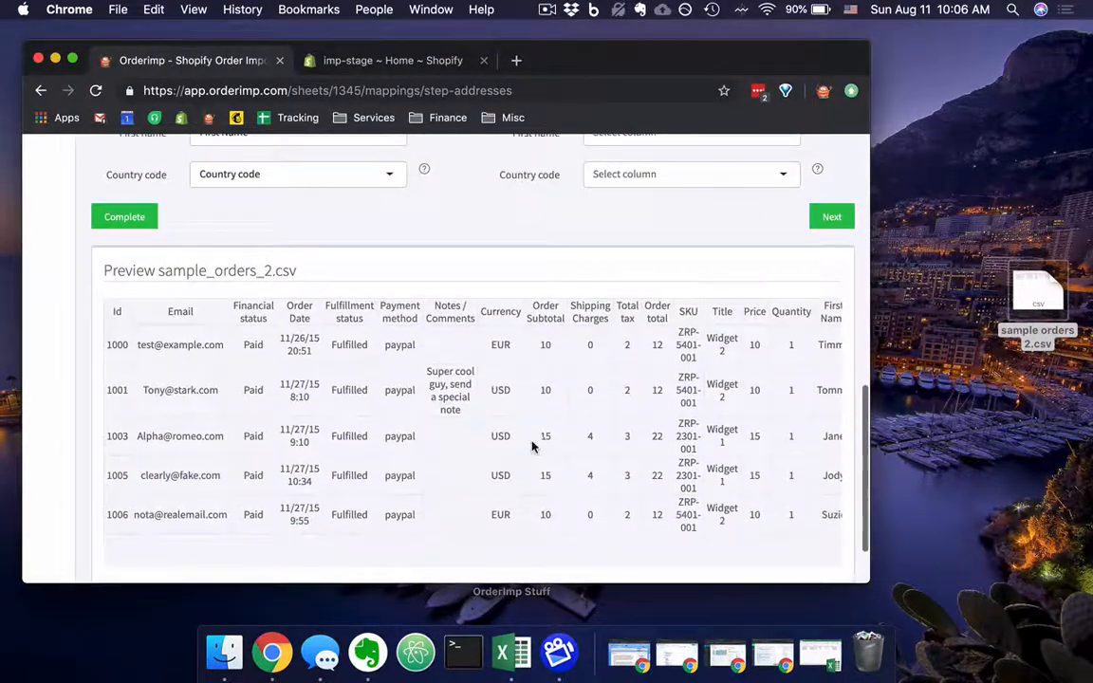
{"action": "scroll", "coordinate": [531, 446], "scroll_direction": "right", "scroll_amount": 5}
{"action": "scroll", "coordinate": [531, 446], "scroll_direction": "left", "scroll_amount": 8}
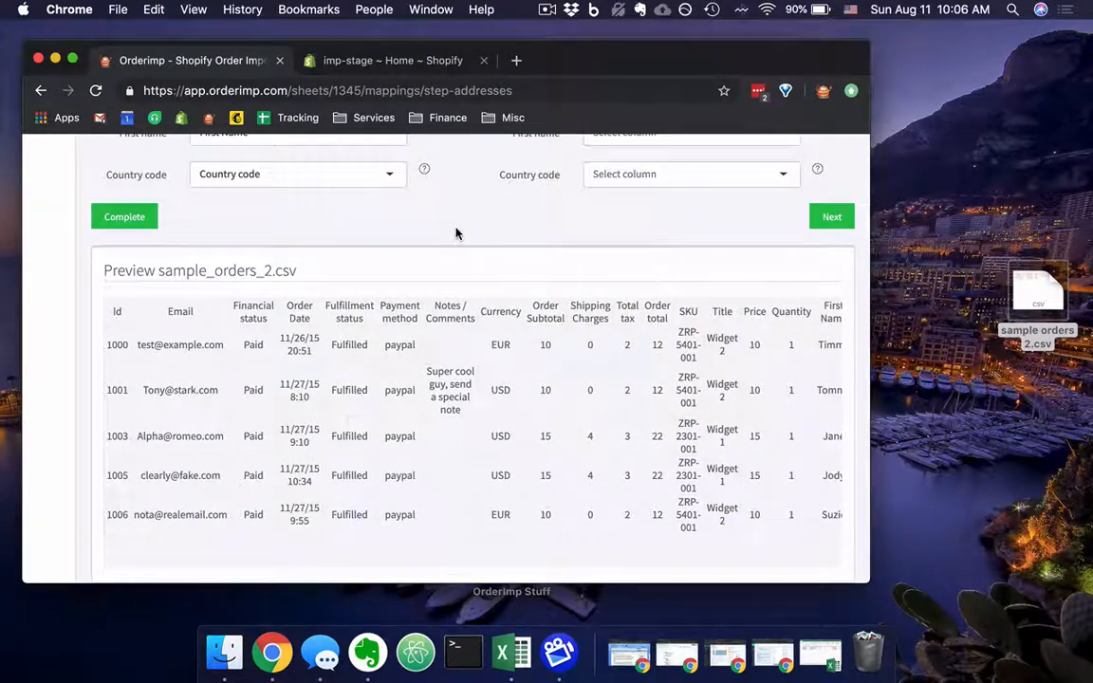
{"action": "scroll", "coordinate": [456, 231], "scroll_direction": "up", "scroll_amount": 5}
{"action": "scroll", "coordinate": [456, 233], "scroll_direction": "up", "scroll_amount": 7}
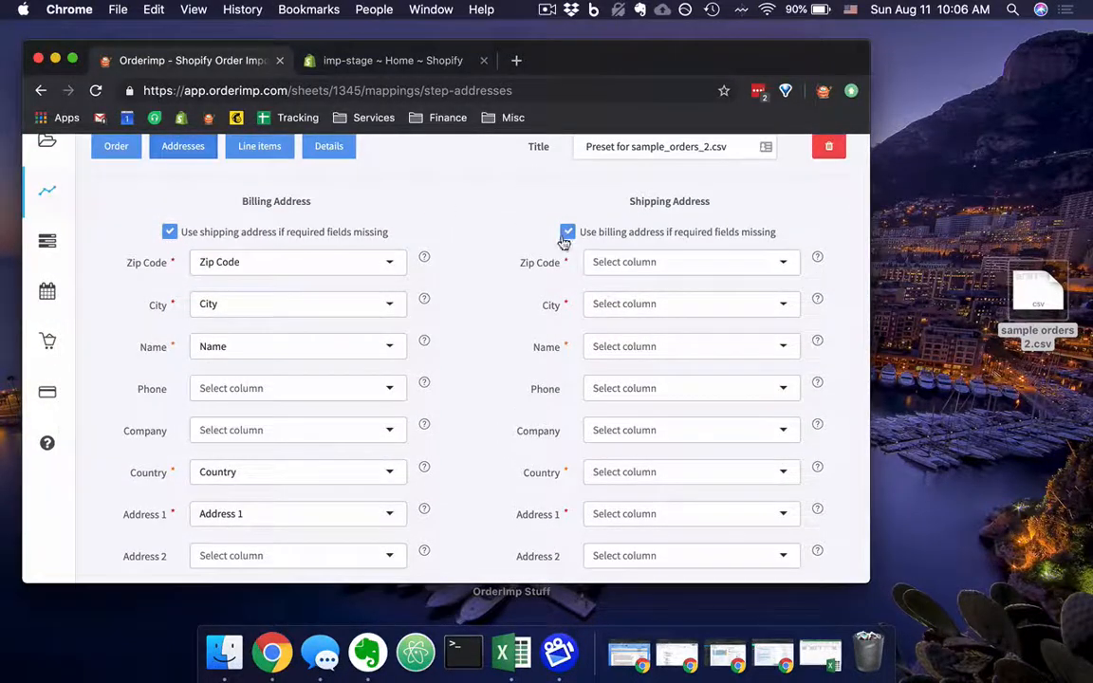
{"action": "scroll", "coordinate": [671, 398], "scroll_direction": "down", "scroll_amount": 4}
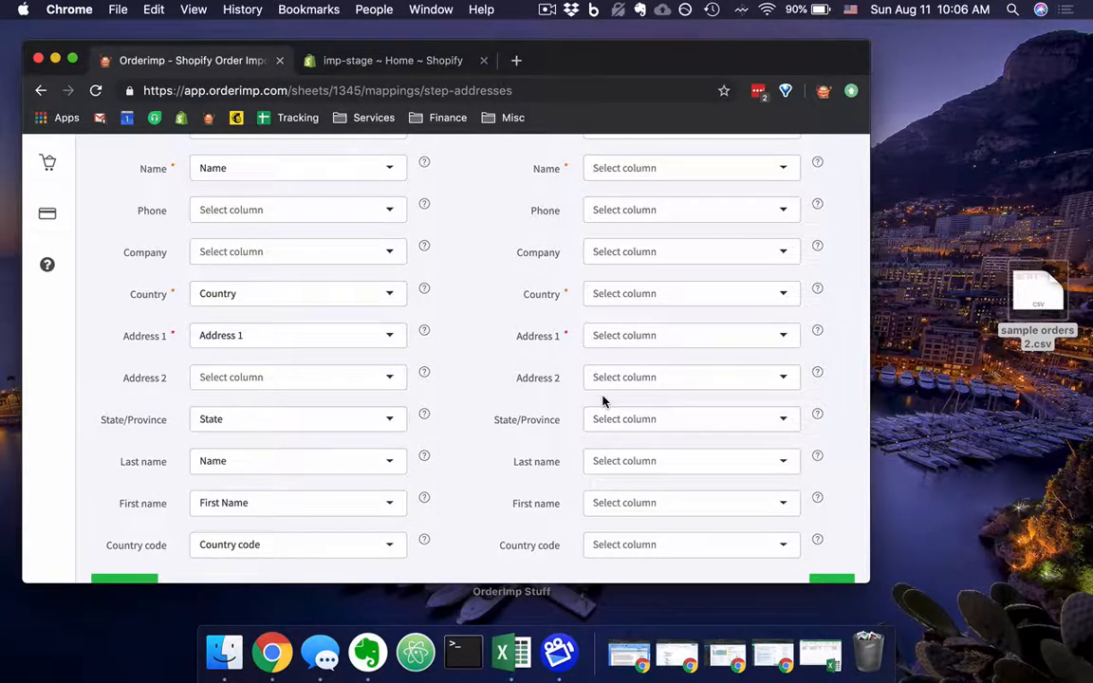
{"action": "scroll", "coordinate": [603, 401], "scroll_direction": "down", "scroll_amount": 2}
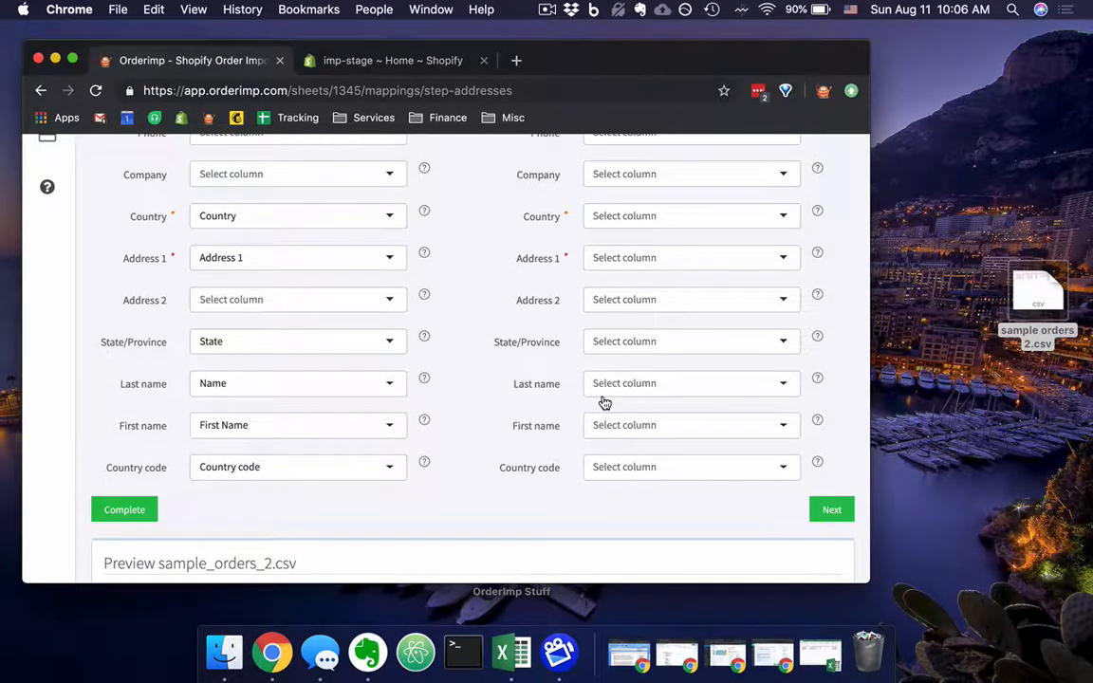
{"action": "left_click", "coordinate": [833, 510]}
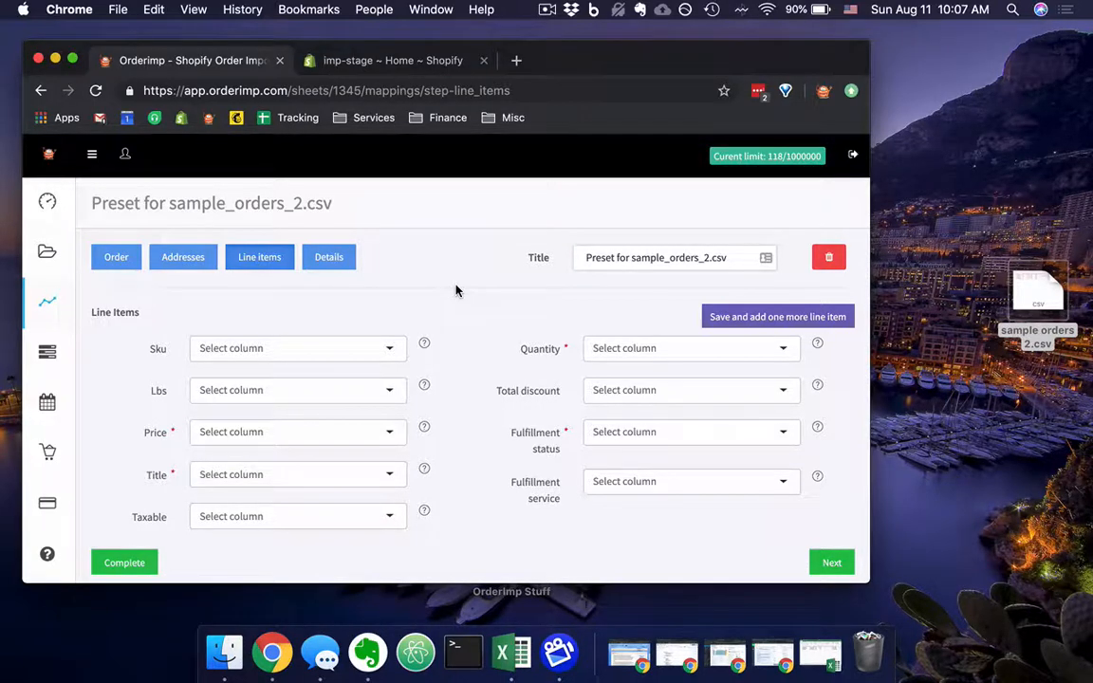
Map the line items' Price field to the spreadsheet's Price column.
{"action": "scroll", "coordinate": [456, 290], "scroll_direction": "down", "scroll_amount": 3}
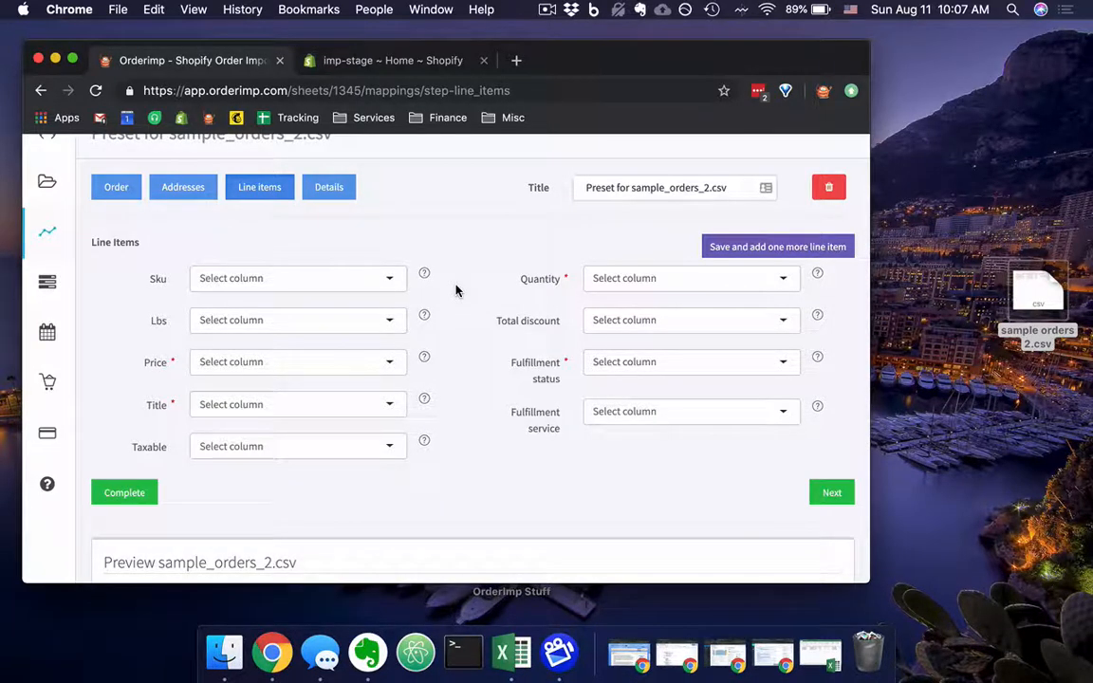
{"action": "scroll", "coordinate": [455, 290], "scroll_direction": "up", "scroll_amount": 1}
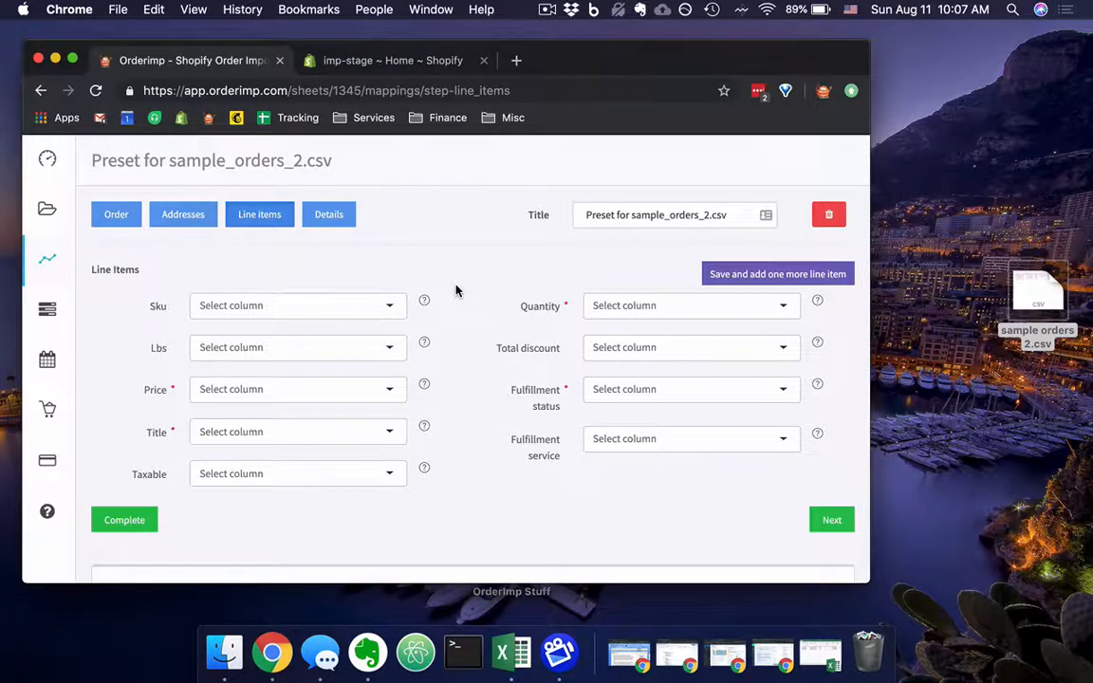
{"action": "left_click", "coordinate": [332, 397]}
{"action": "scroll", "coordinate": [329, 466], "scroll_direction": "down", "scroll_amount": 1}
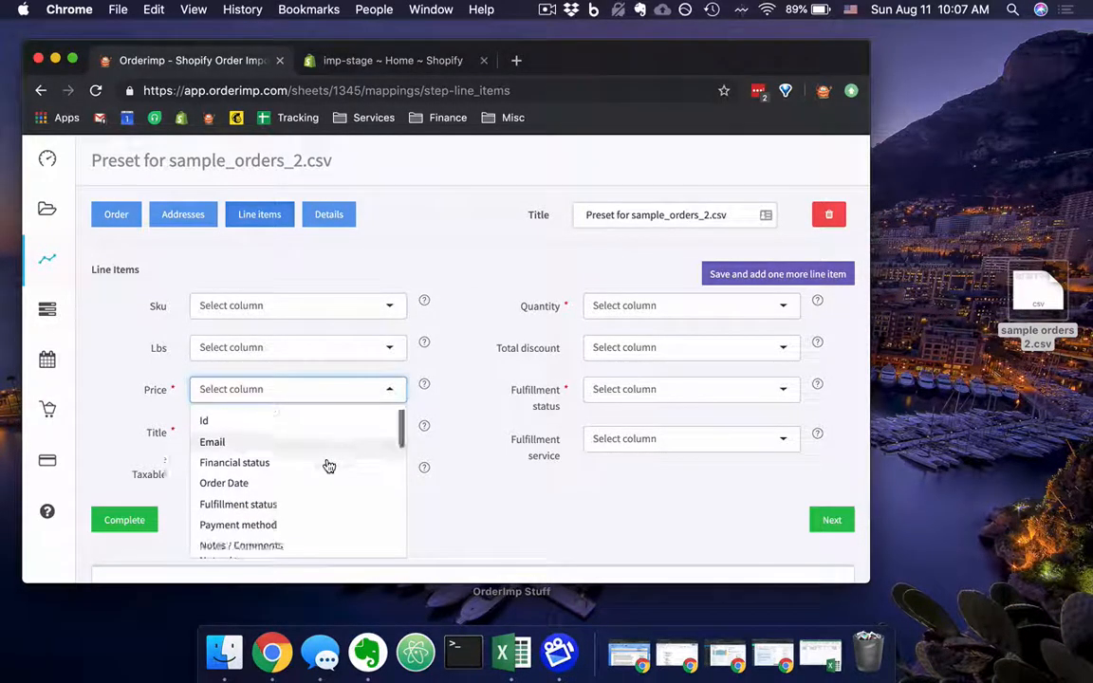
{"action": "scroll", "coordinate": [328, 465], "scroll_direction": "down", "scroll_amount": 5}
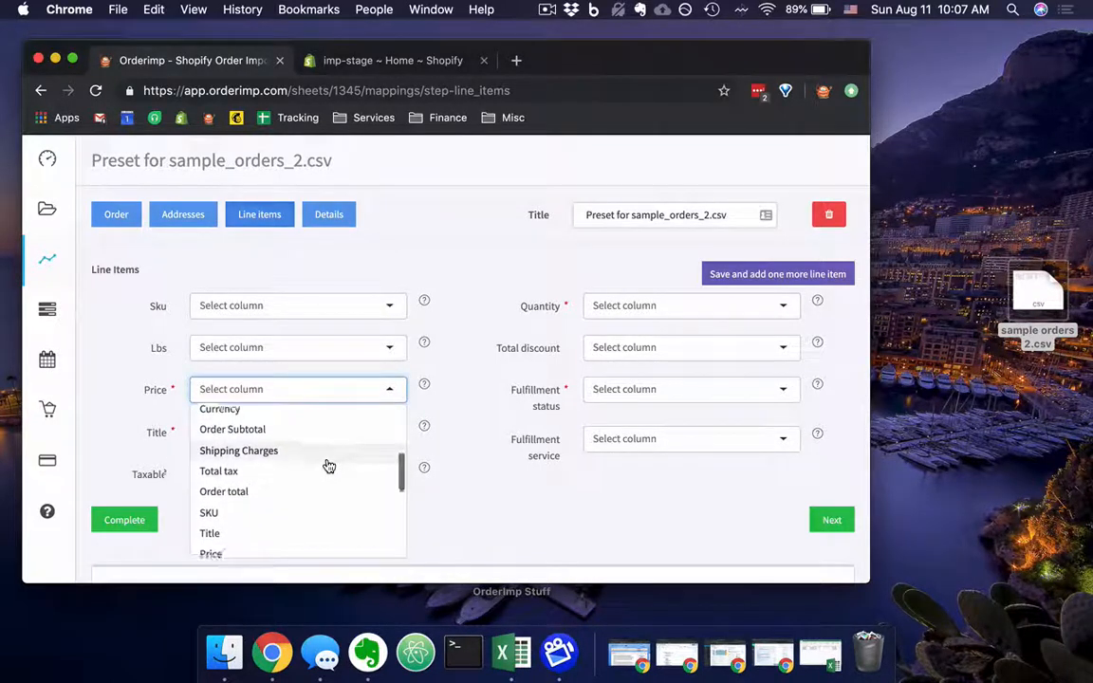
{"action": "scroll", "coordinate": [328, 465], "scroll_direction": "down", "scroll_amount": 3}
{"action": "left_click", "coordinate": [248, 476]}
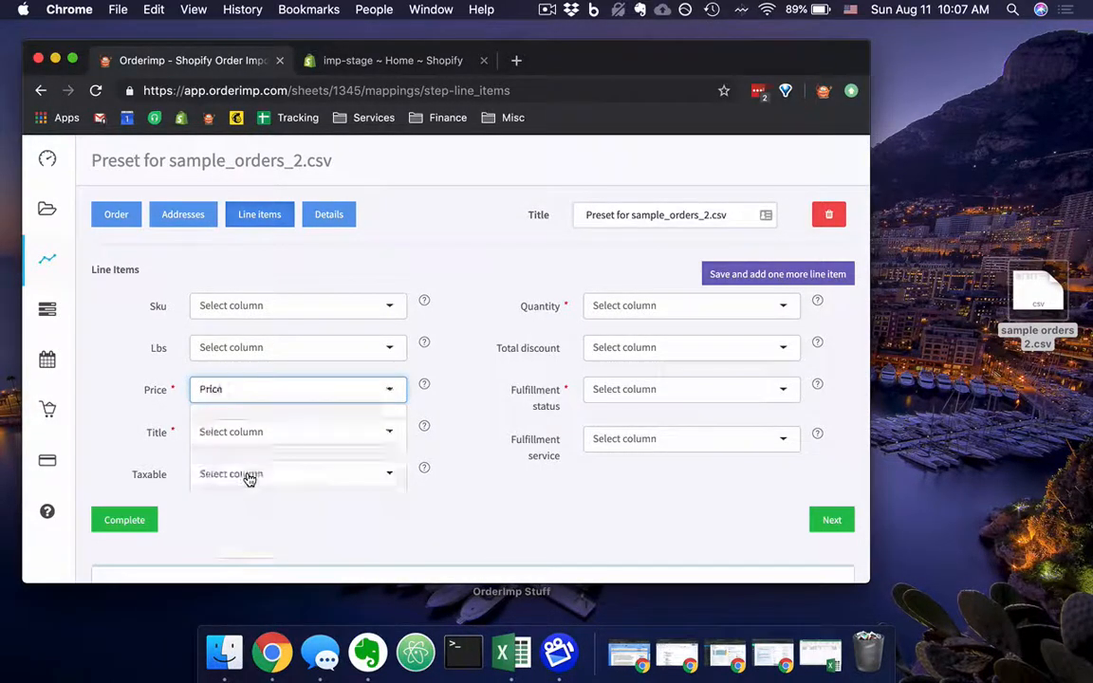
Map the line items' Title field to the spreadsheet's Title column.
{"action": "left_click", "coordinate": [355, 435]}
{"action": "scroll", "coordinate": [352, 494], "scroll_direction": "down", "scroll_amount": 3}
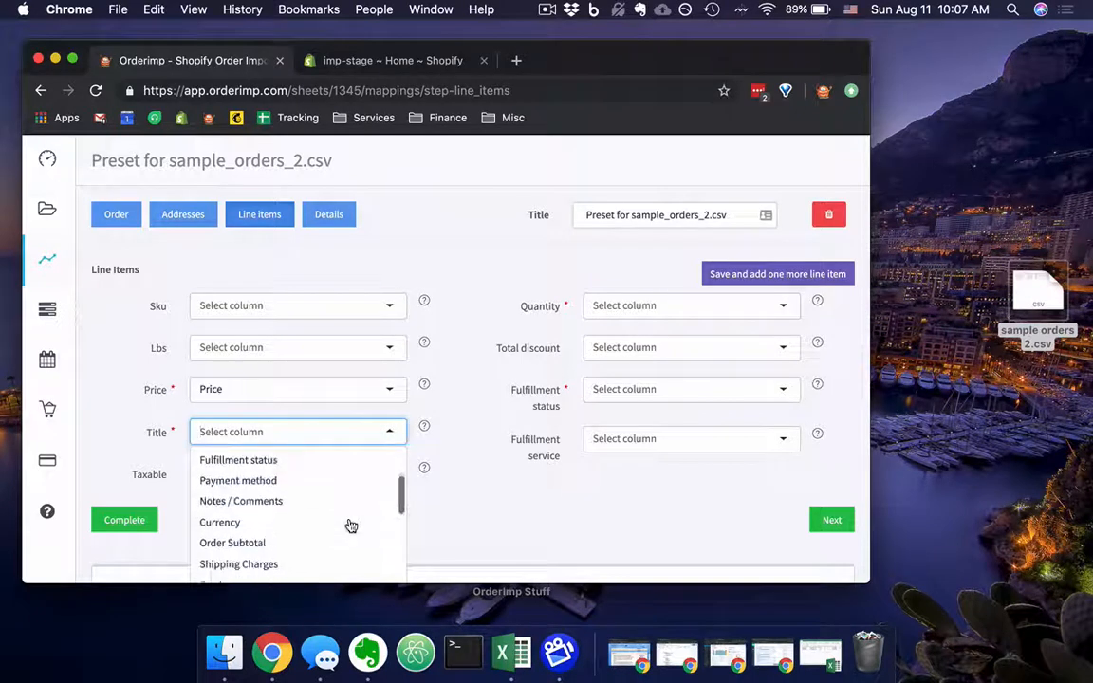
{"action": "scroll", "coordinate": [348, 525], "scroll_direction": "down", "scroll_amount": 5}
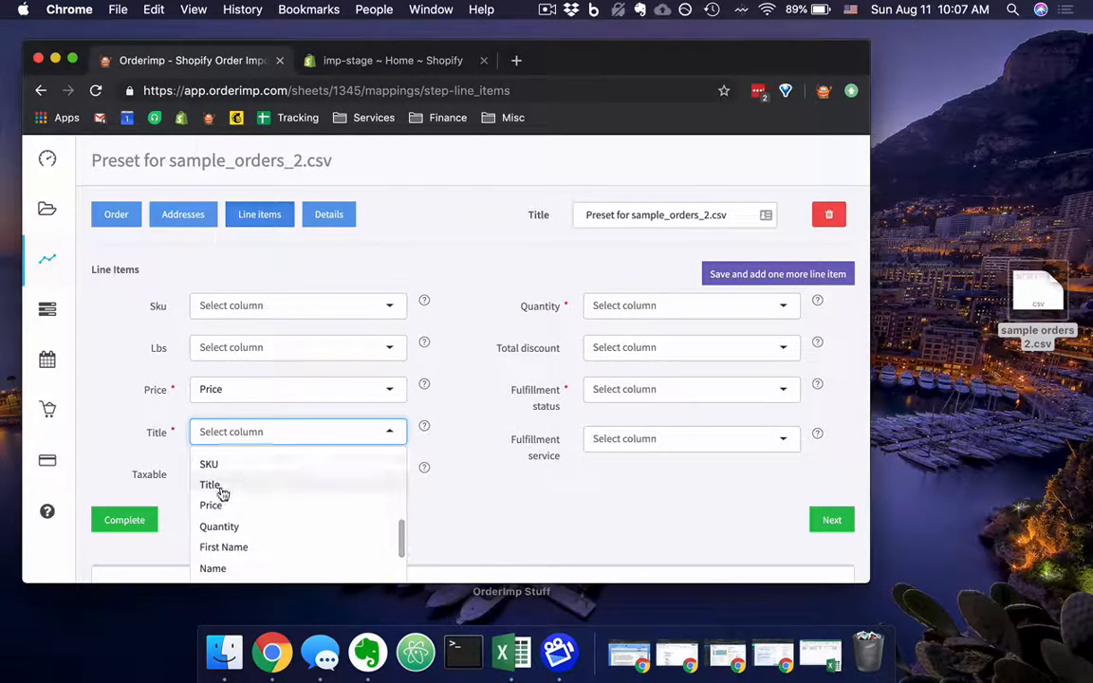
{"action": "left_click", "coordinate": [211, 485]}
Map the line items' Sku field to the spreadsheet's SKU column.
{"action": "left_click", "coordinate": [353, 306]}
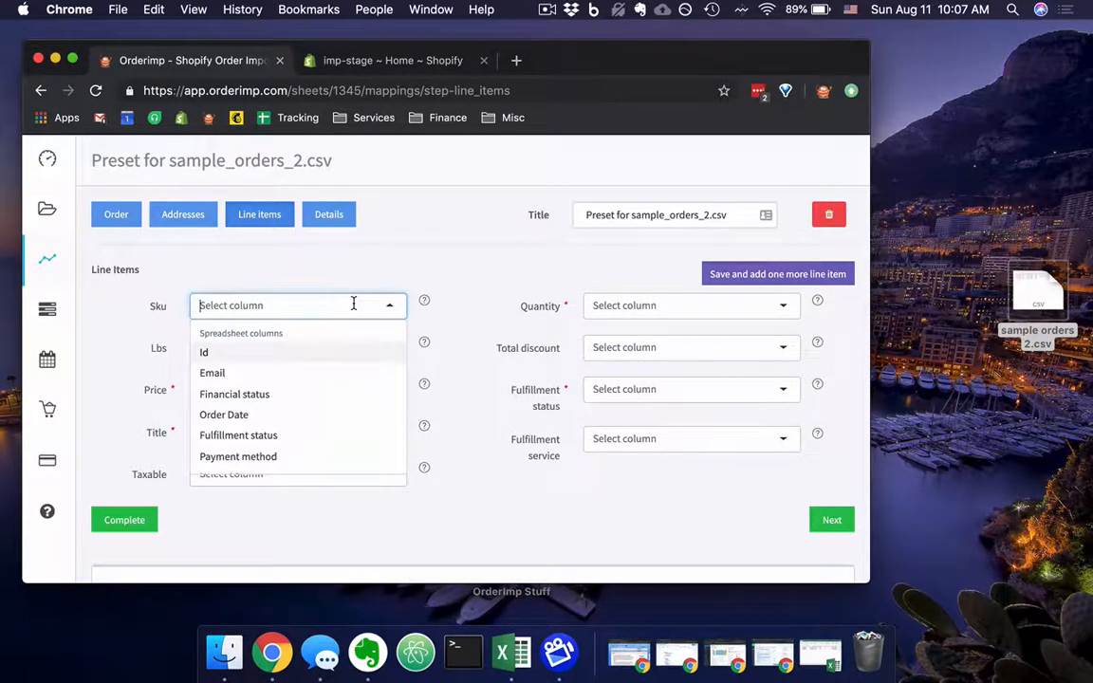
{"action": "scroll", "coordinate": [339, 371], "scroll_direction": "down", "scroll_amount": 3}
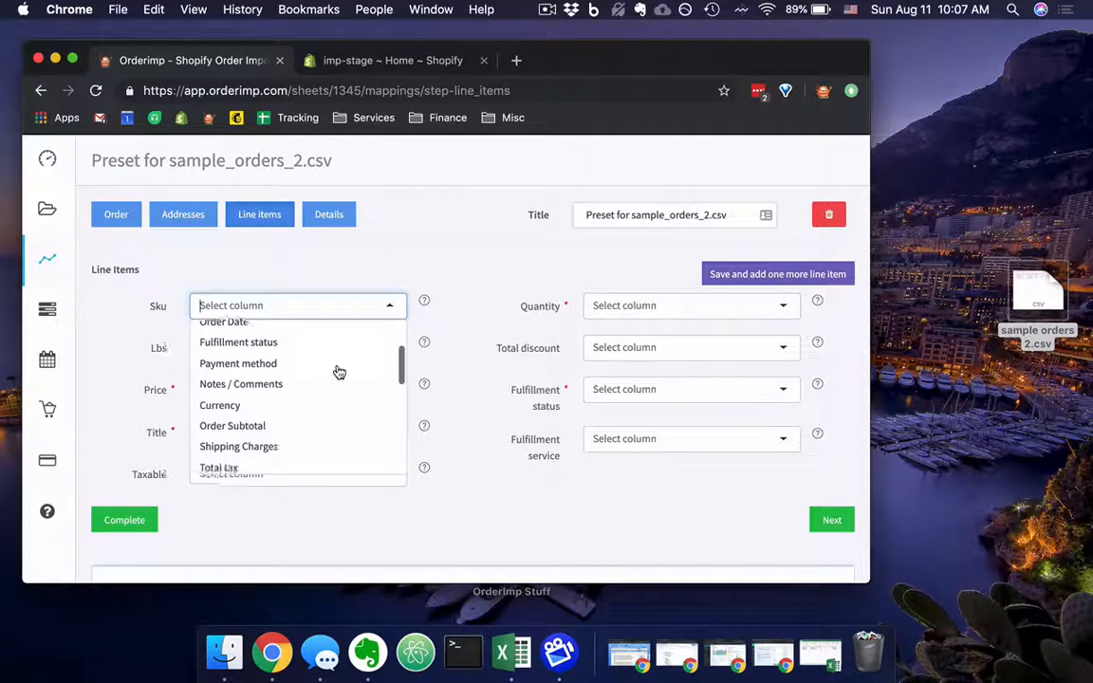
{"action": "scroll", "coordinate": [339, 371], "scroll_direction": "down", "scroll_amount": 4}
{"action": "left_click", "coordinate": [259, 397]}
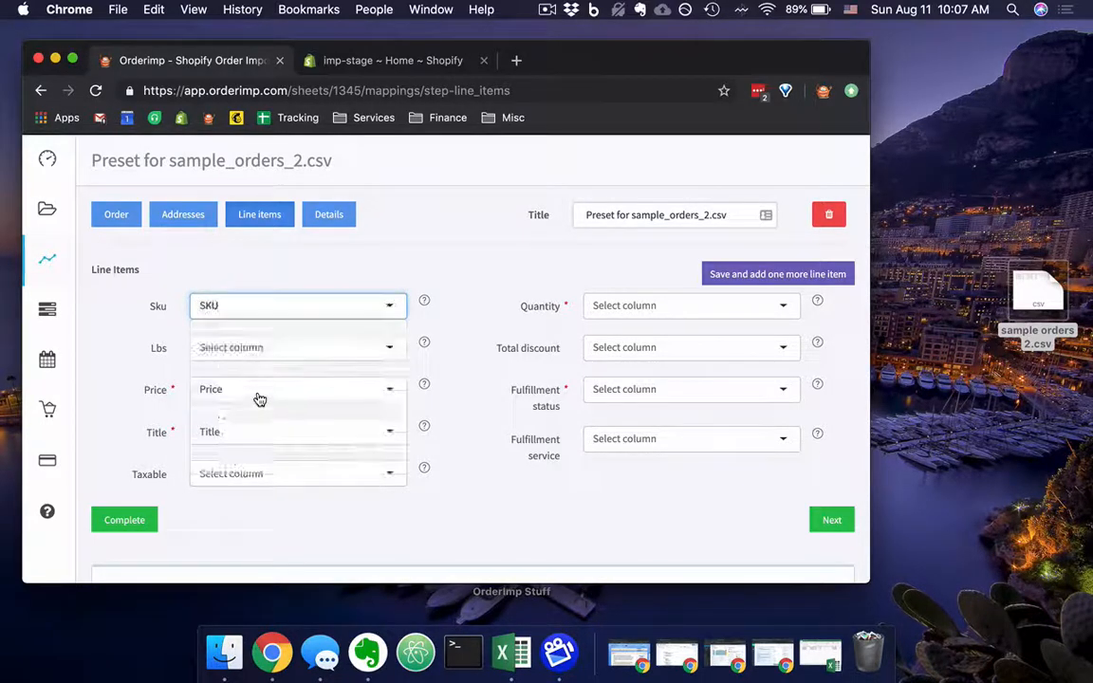
Look through the options and spreadsheet columns offered for the line items' Taxable field.
{"action": "scroll", "coordinate": [459, 360], "scroll_direction": "down", "scroll_amount": 2}
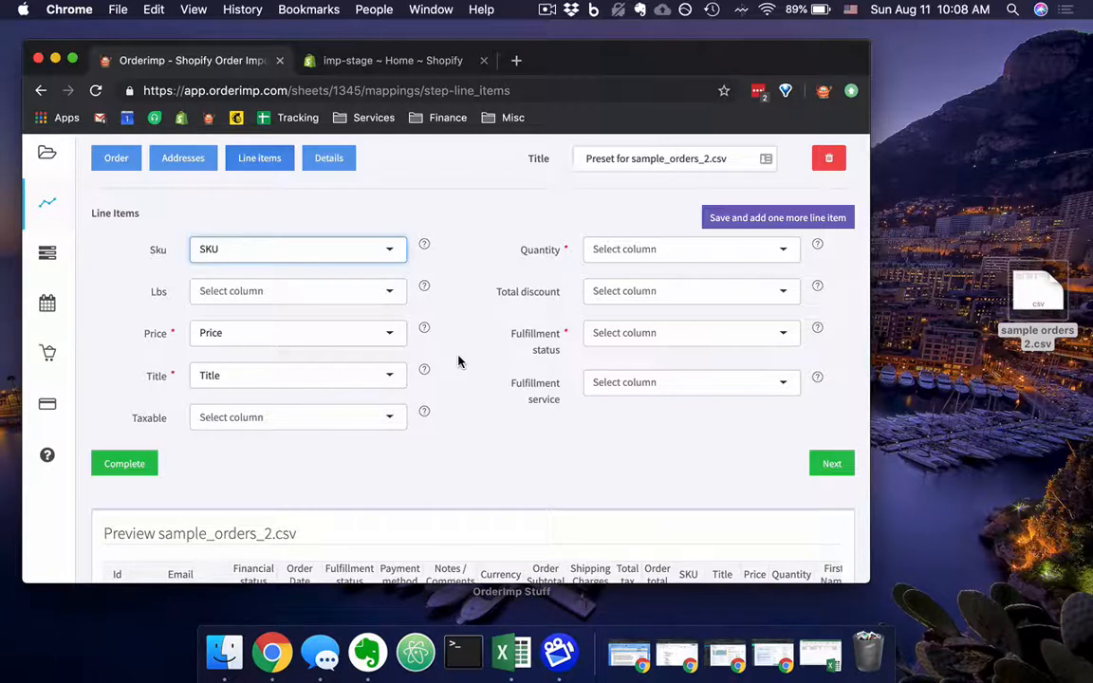
{"action": "left_click", "coordinate": [385, 420]}
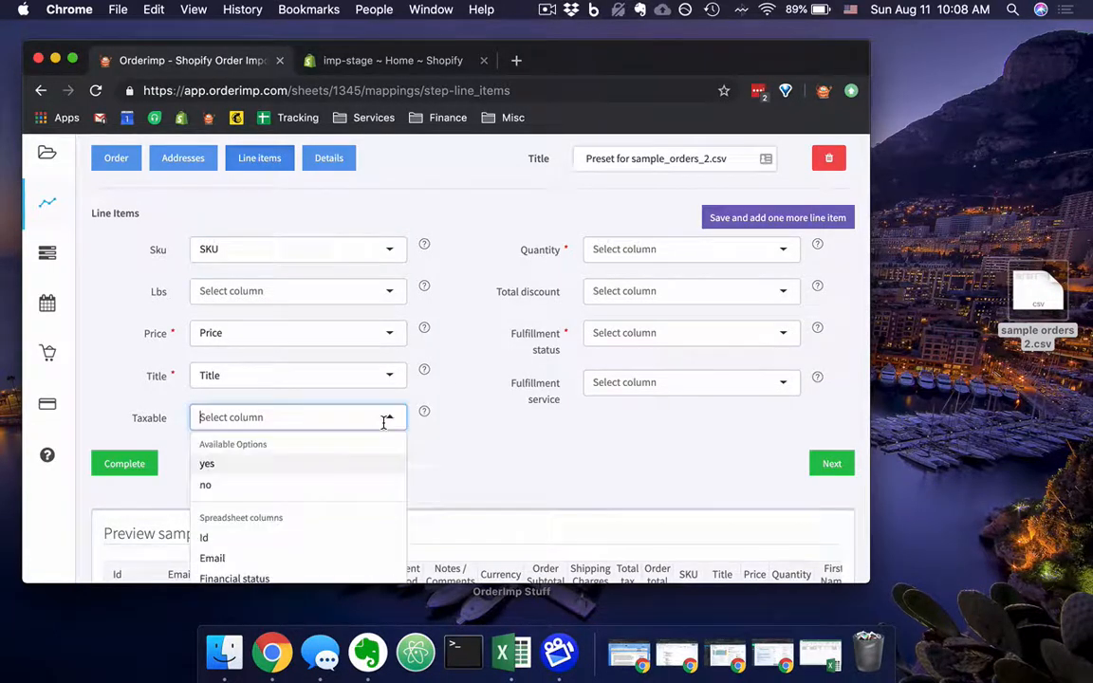
{"action": "scroll", "coordinate": [385, 417], "scroll_direction": "down", "scroll_amount": 2}
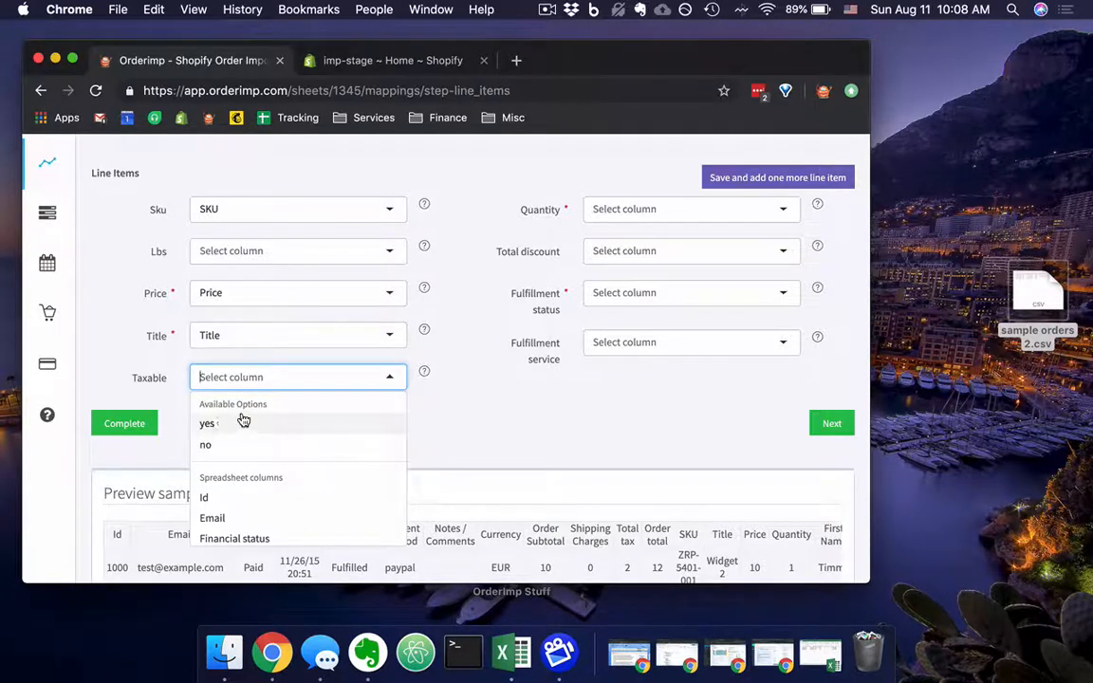
{"action": "scroll", "coordinate": [254, 443], "scroll_direction": "down", "scroll_amount": 3}
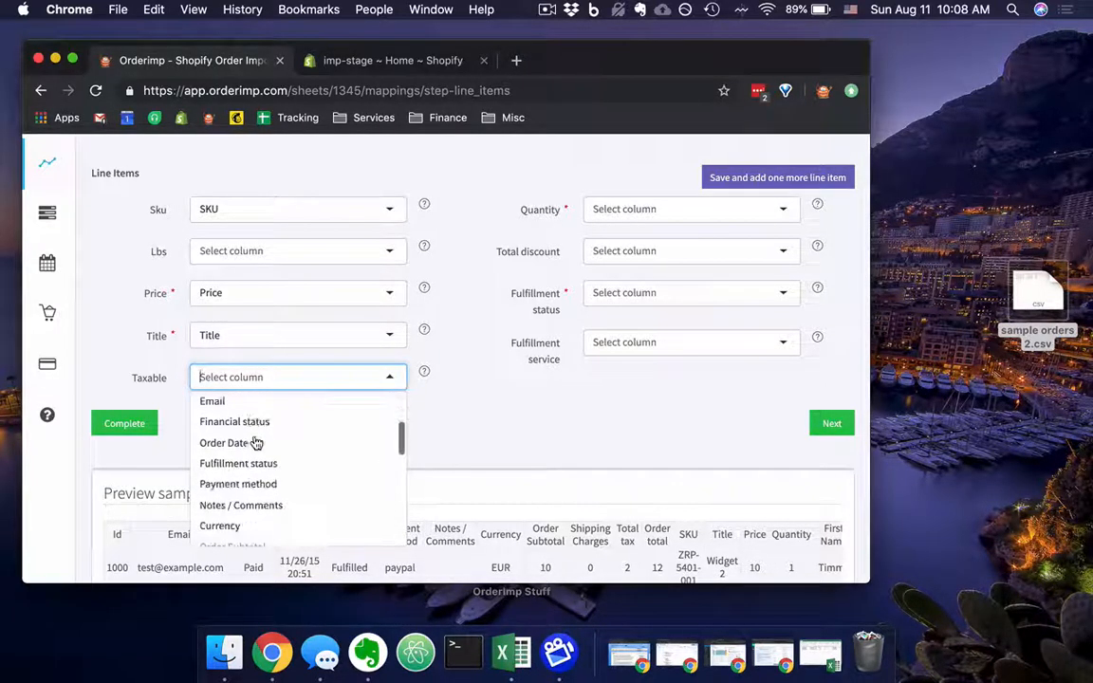
{"action": "scroll", "coordinate": [254, 444], "scroll_direction": "down", "scroll_amount": 10}
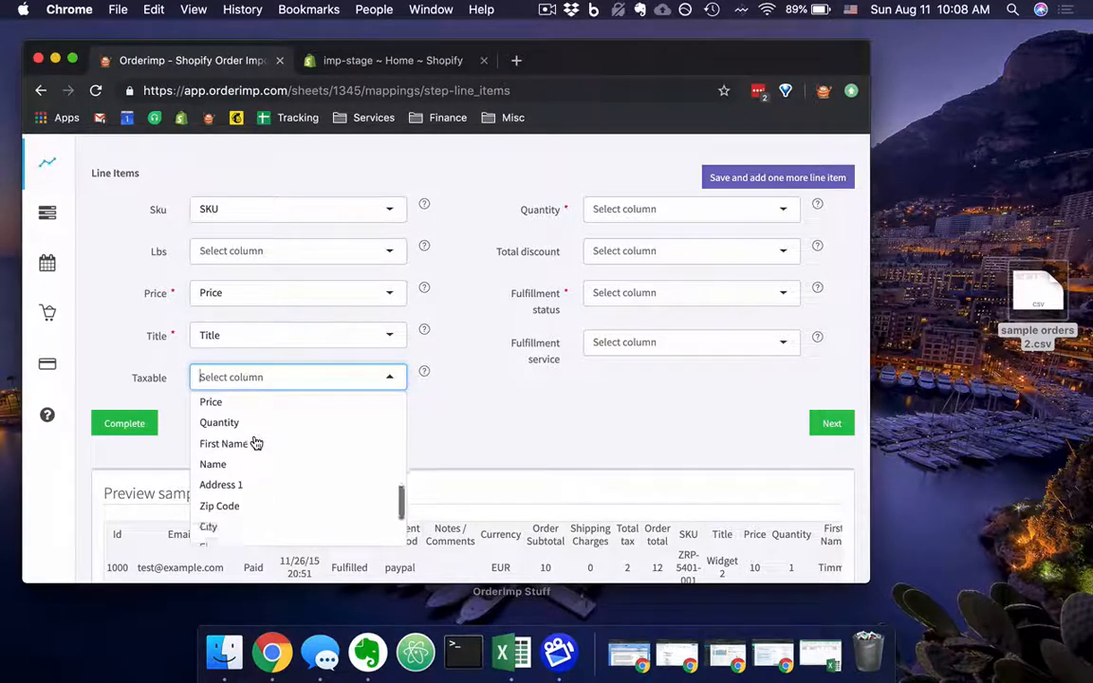
{"action": "scroll", "coordinate": [255, 443], "scroll_direction": "down", "scroll_amount": 4}
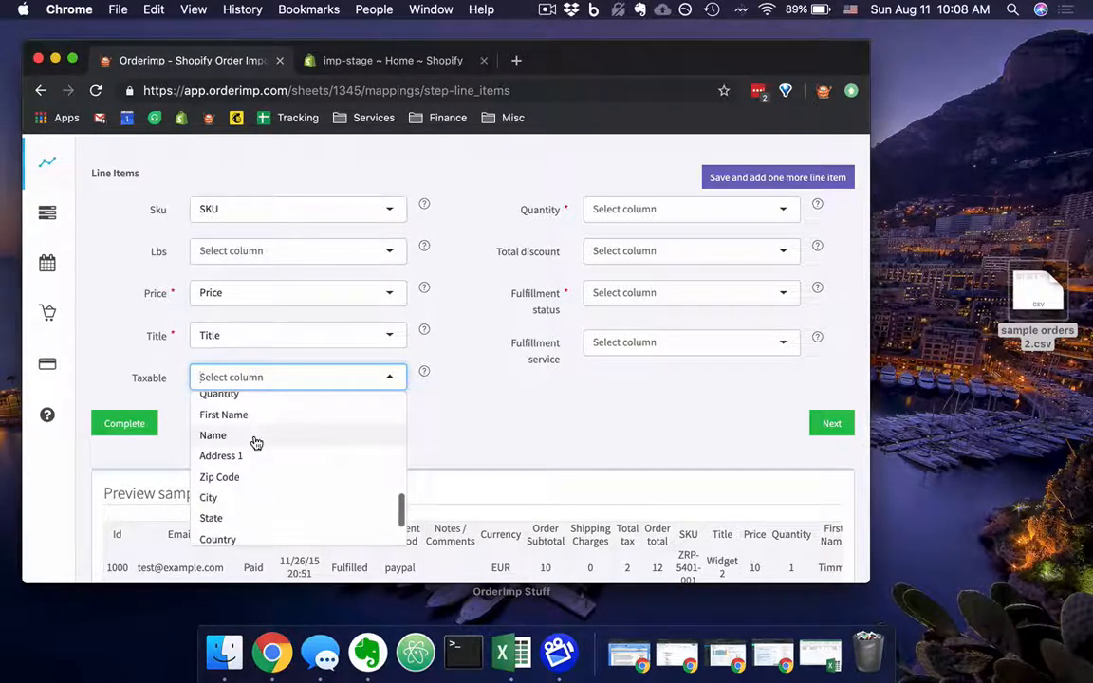
{"action": "left_click", "coordinate": [535, 397]}
Map the line items' Quantity field to the spreadsheet's Quantity column.
{"action": "scroll", "coordinate": [538, 397], "scroll_direction": "up", "scroll_amount": 2}
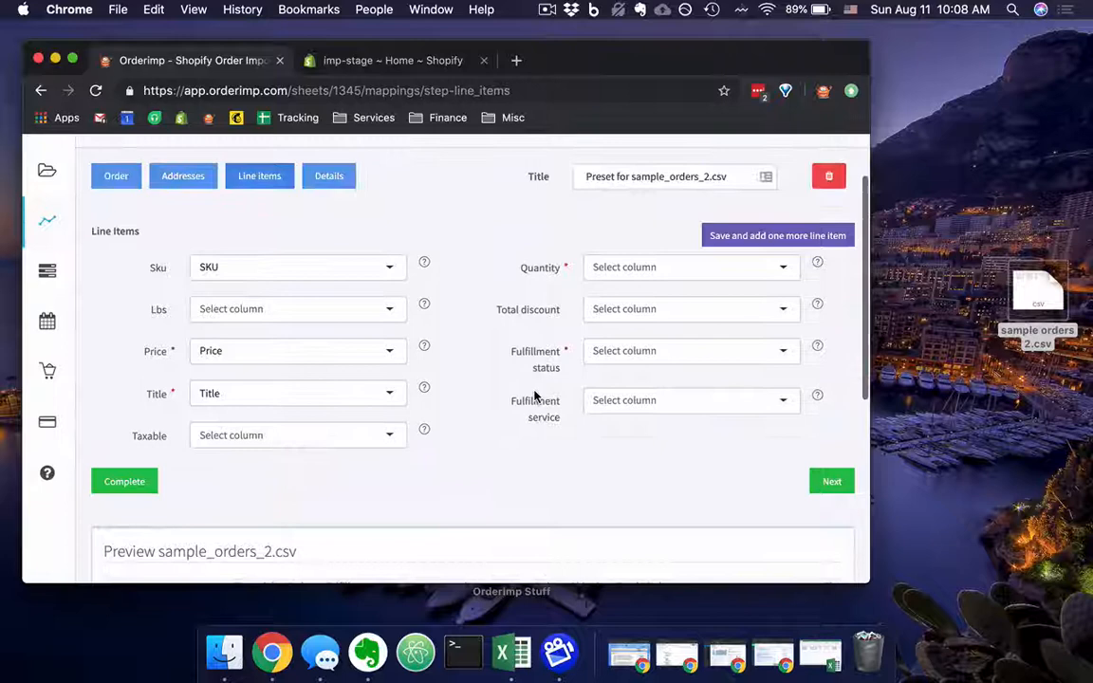
{"action": "left_click", "coordinate": [634, 269]}
{"action": "scroll", "coordinate": [666, 345], "scroll_direction": "down", "scroll_amount": 3}
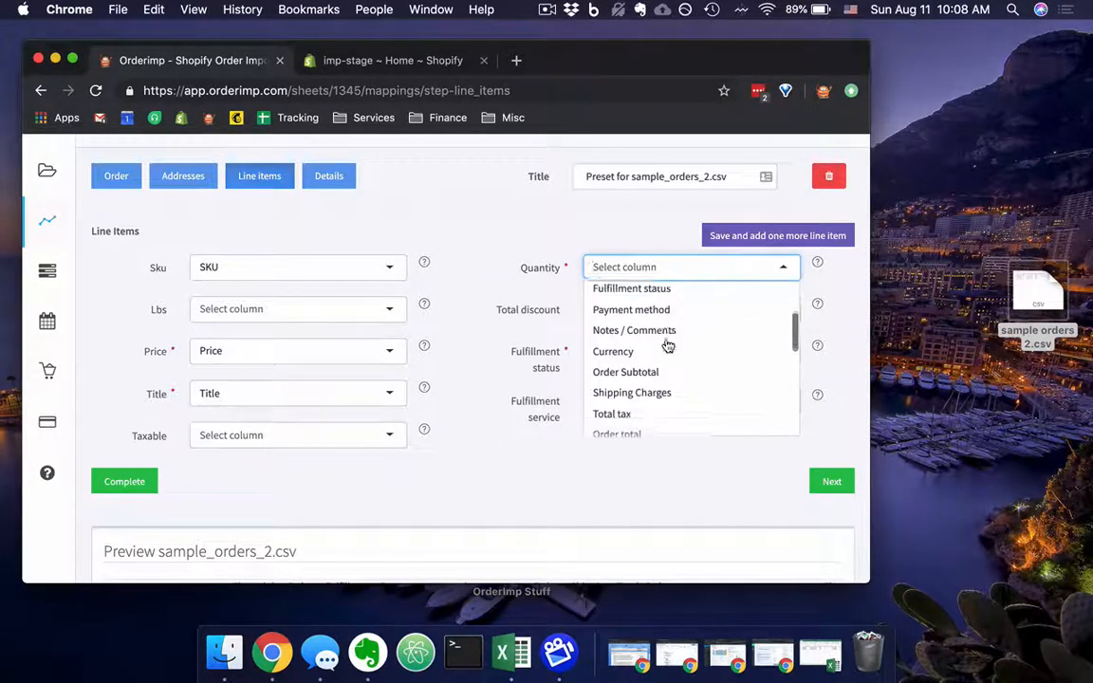
{"action": "scroll", "coordinate": [668, 346], "scroll_direction": "down", "scroll_amount": 3}
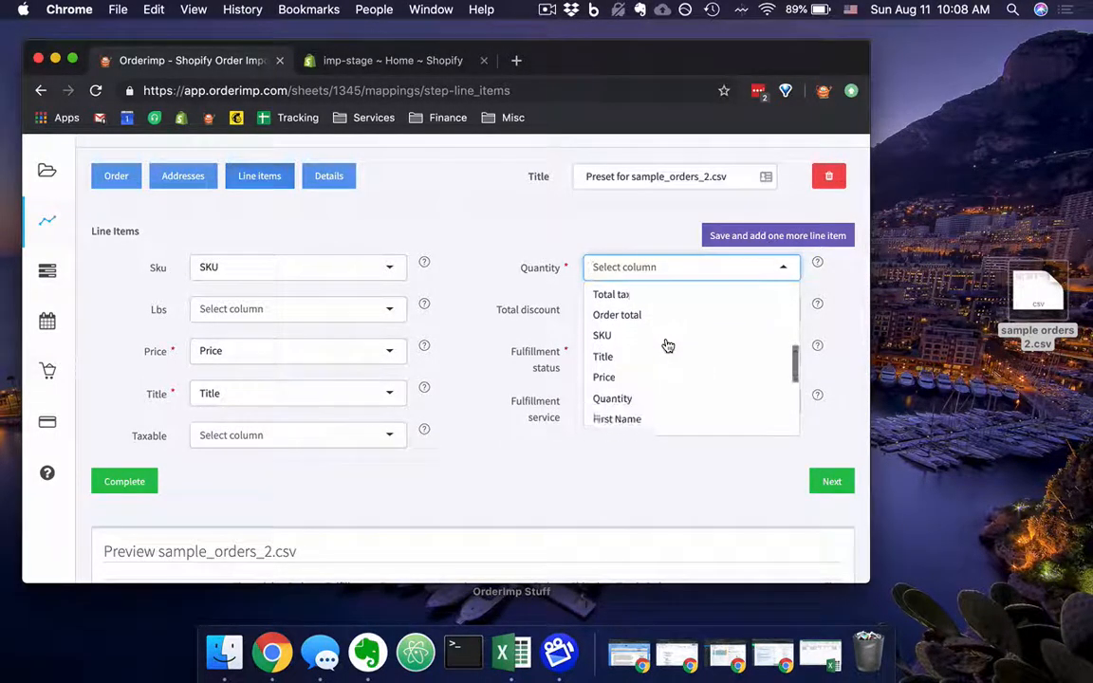
{"action": "scroll", "coordinate": [665, 344], "scroll_direction": "down", "scroll_amount": 3}
{"action": "left_click", "coordinate": [628, 324]}
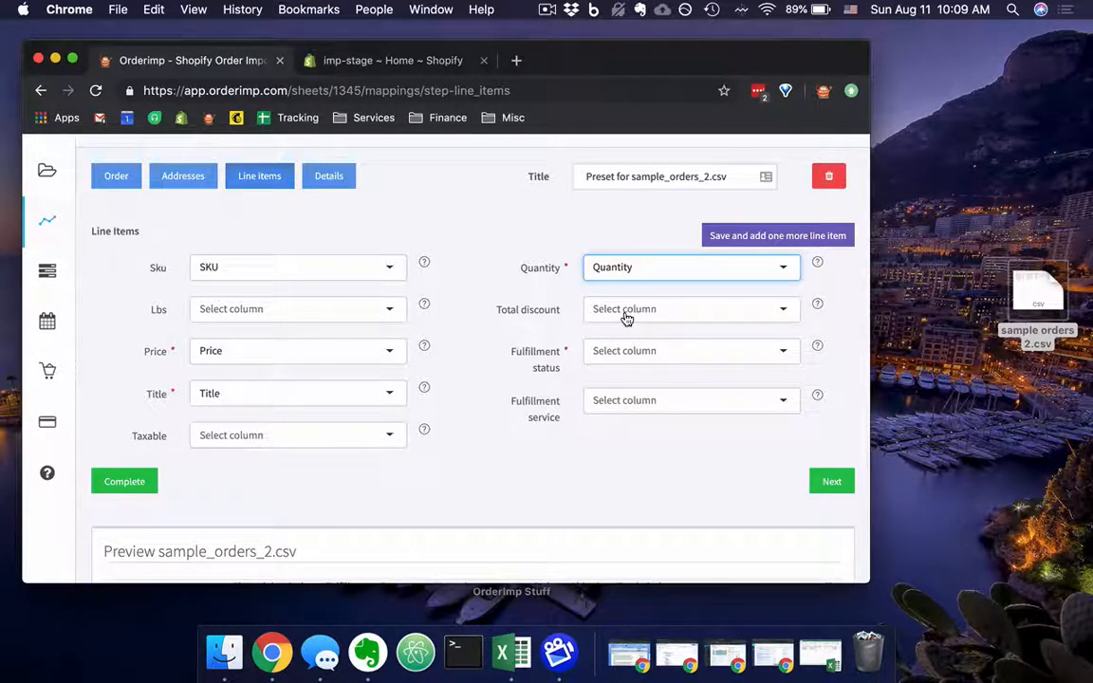
Set the line items' Fulfillment status to the fixed option Fulfilled, leaving Total discount unmapped.
{"action": "left_click", "coordinate": [627, 319]}
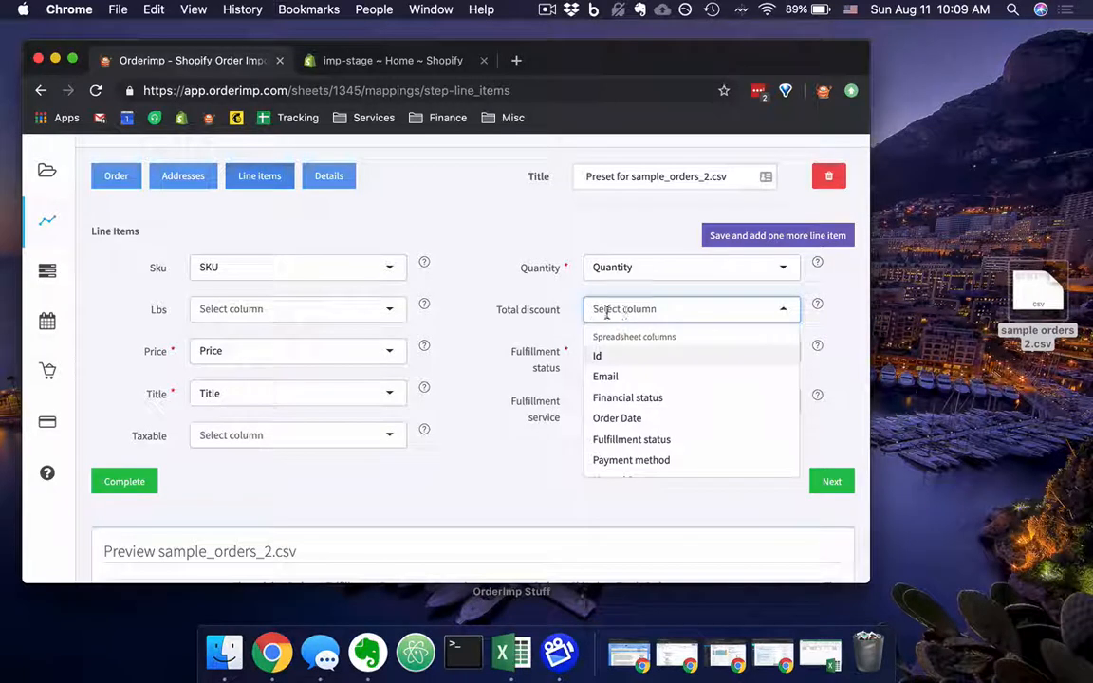
{"action": "left_click", "coordinate": [564, 313]}
{"action": "left_click", "coordinate": [617, 350]}
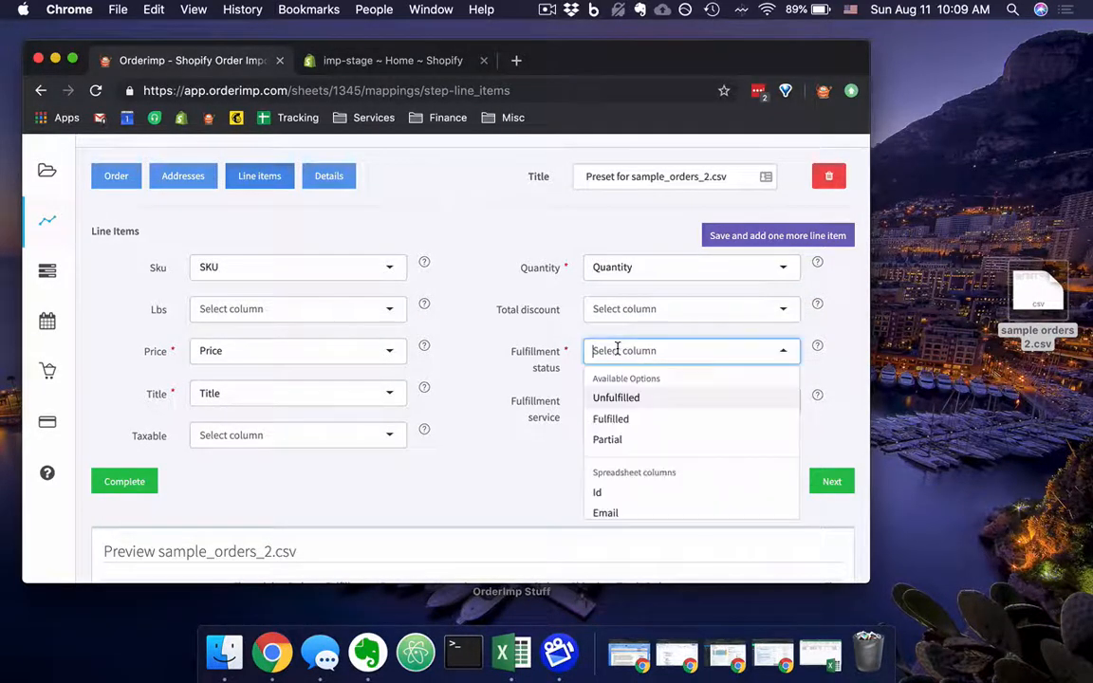
{"action": "left_click", "coordinate": [636, 420]}
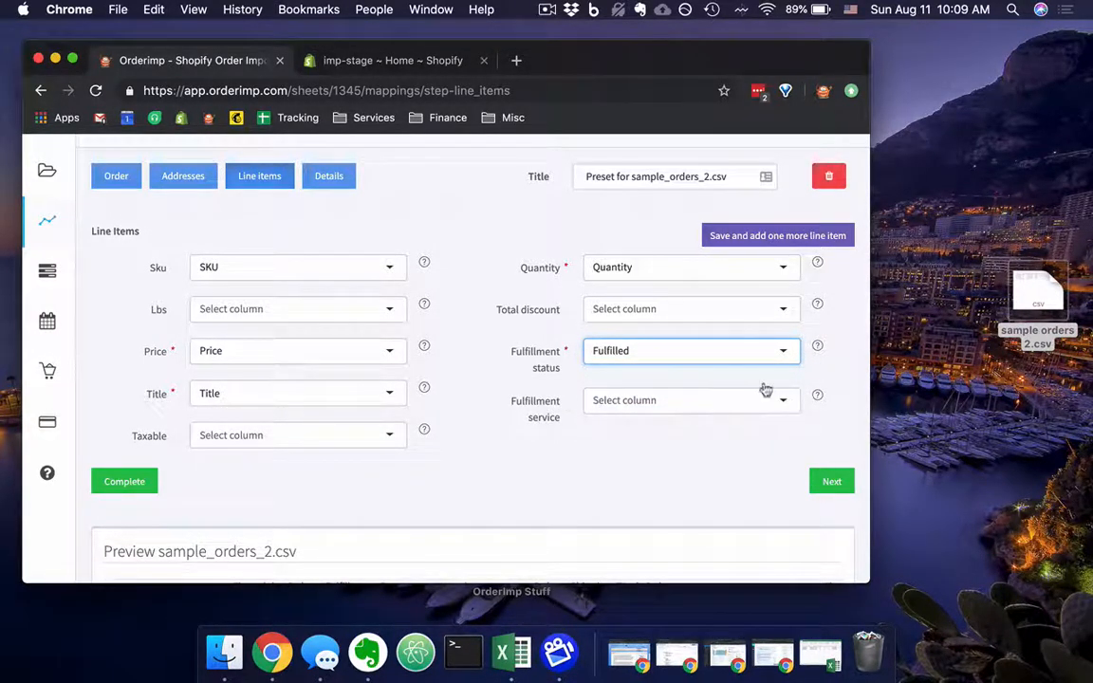
Review the choices for the line items' Fulfillment status and Fulfillment service, keeping Fulfilled and leaving the service unmapped.
{"action": "left_click", "coordinate": [781, 354]}
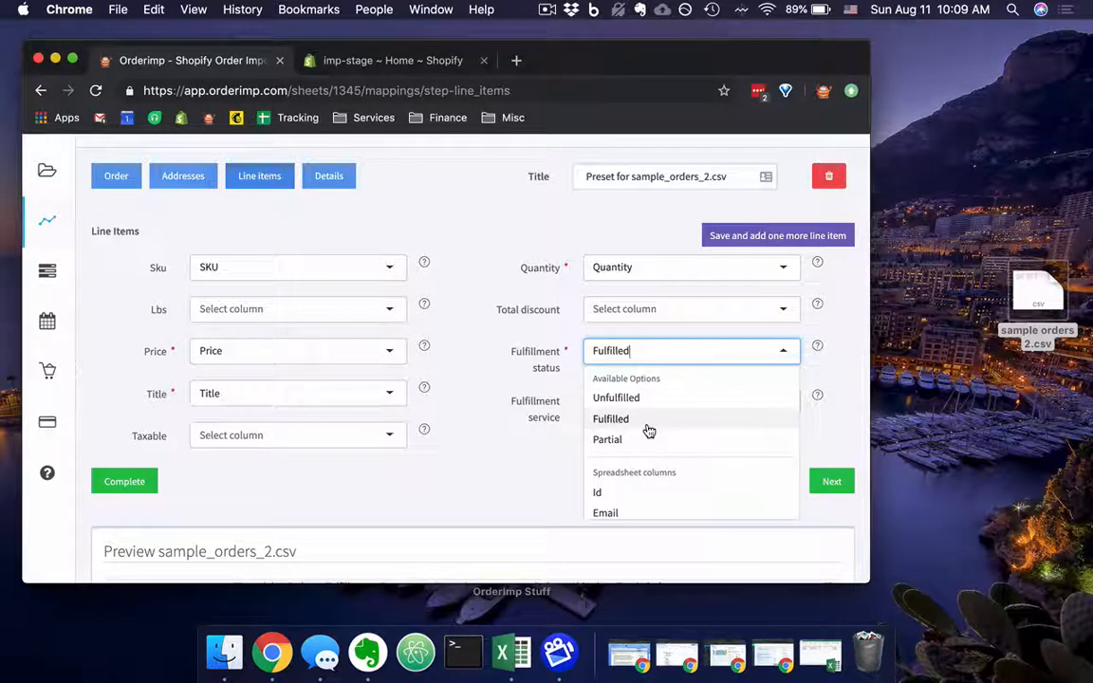
{"action": "scroll", "coordinate": [645, 427], "scroll_direction": "down", "scroll_amount": 1}
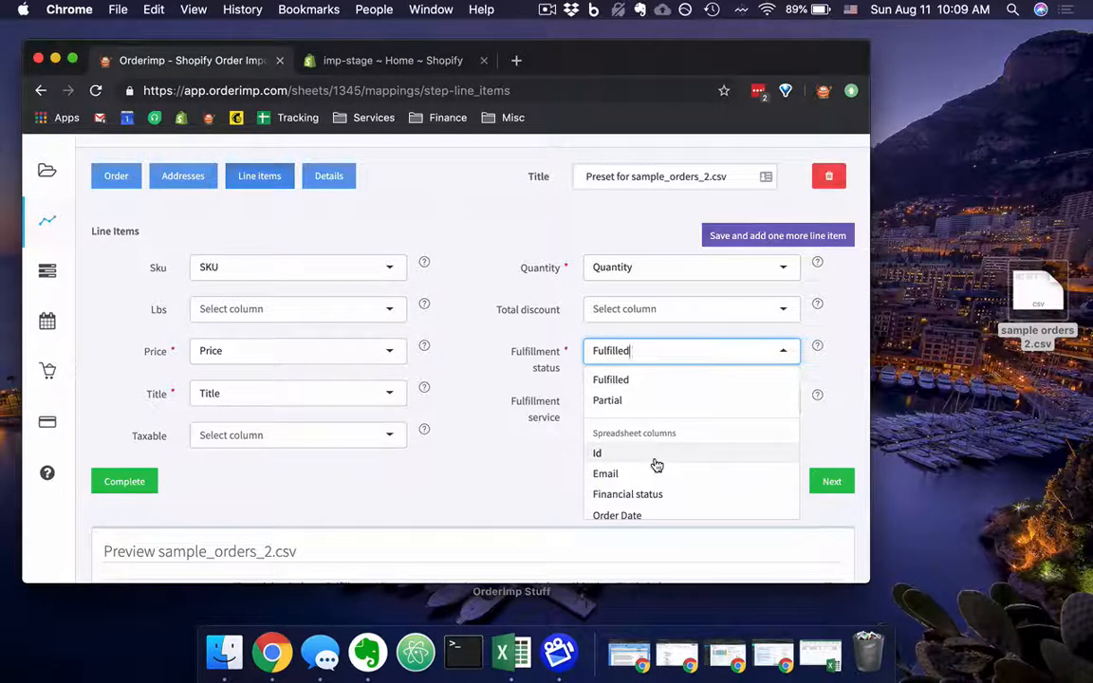
{"action": "scroll", "coordinate": [655, 472], "scroll_direction": "up", "scroll_amount": 1}
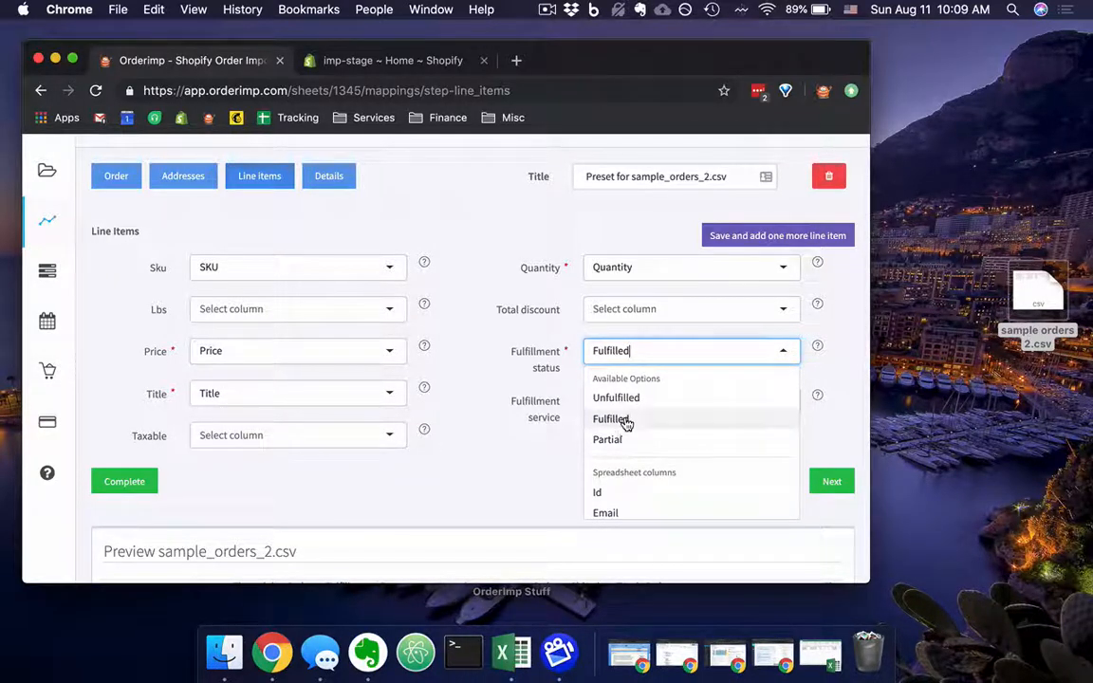
{"action": "left_click", "coordinate": [627, 420]}
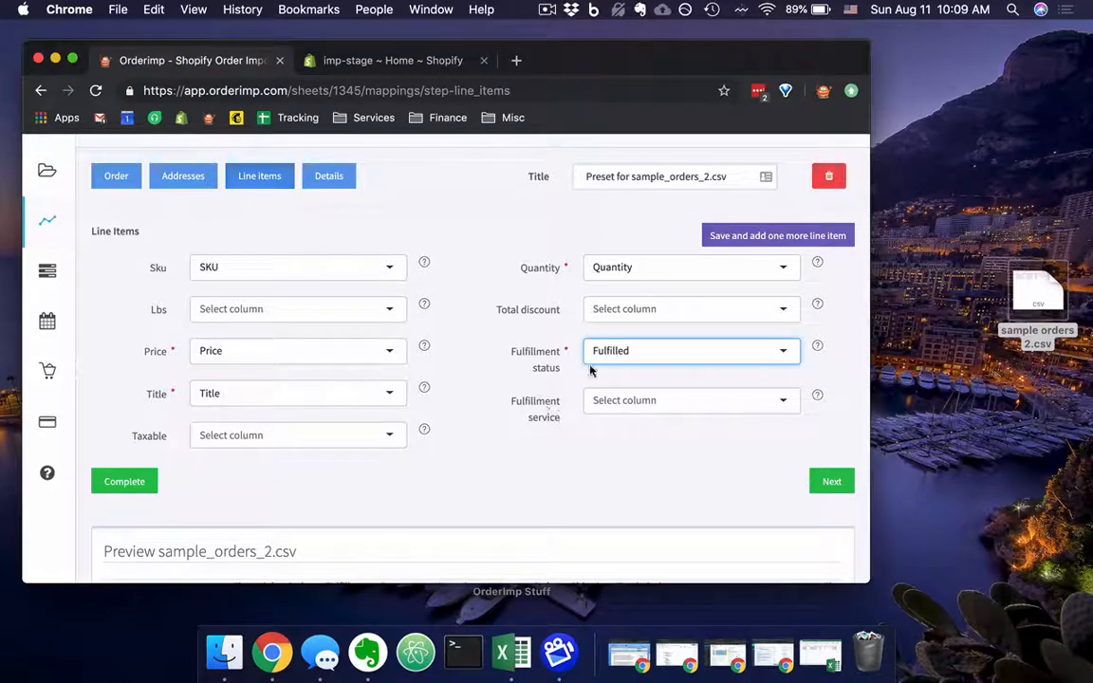
{"action": "left_click", "coordinate": [783, 401]}
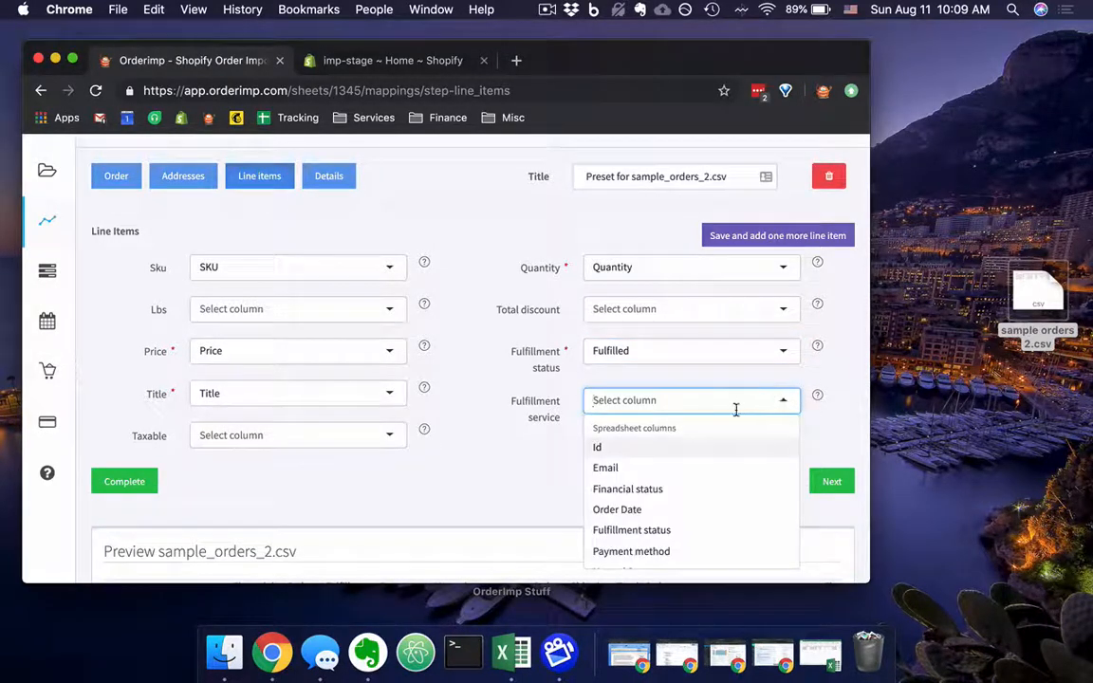
{"action": "left_click", "coordinate": [564, 433]}
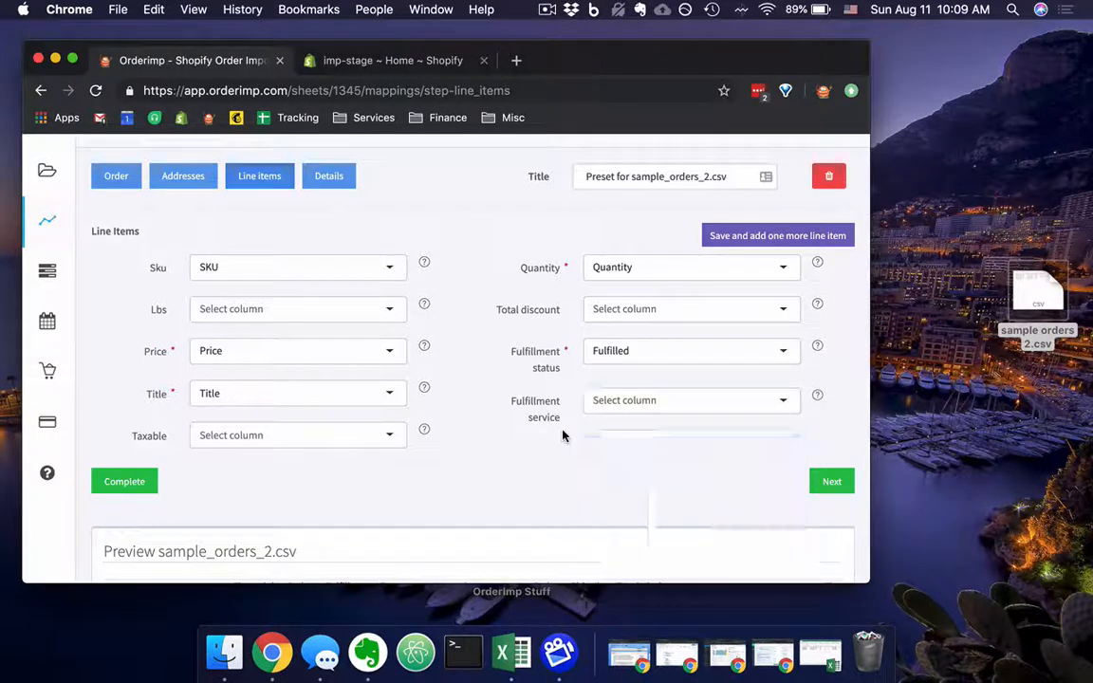
Save the line item mapping and add one more line item to the preset.
{"action": "scroll", "coordinate": [567, 434], "scroll_direction": "down", "scroll_amount": 1}
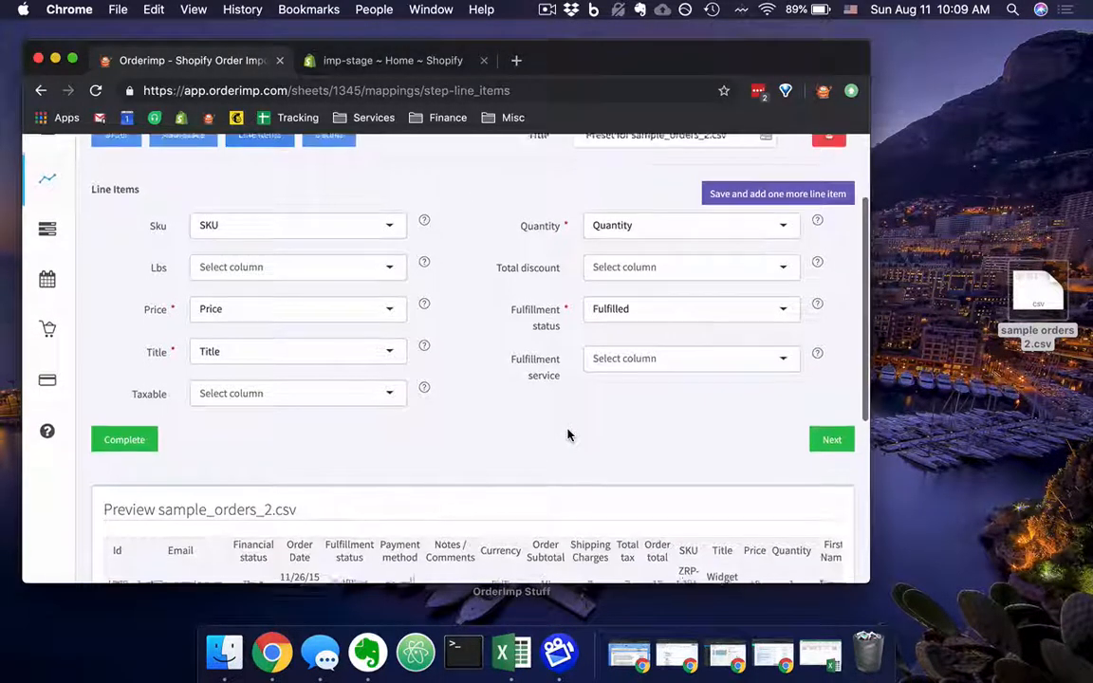
{"action": "scroll", "coordinate": [567, 435], "scroll_direction": "up", "scroll_amount": 1}
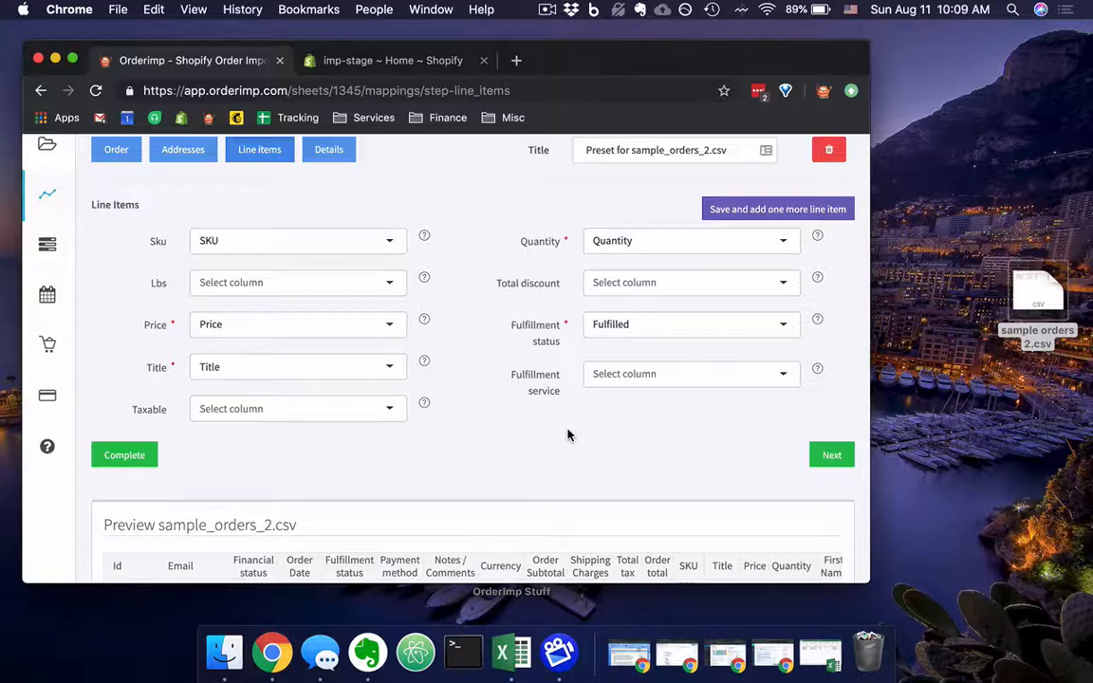
{"action": "left_click", "coordinate": [786, 211]}
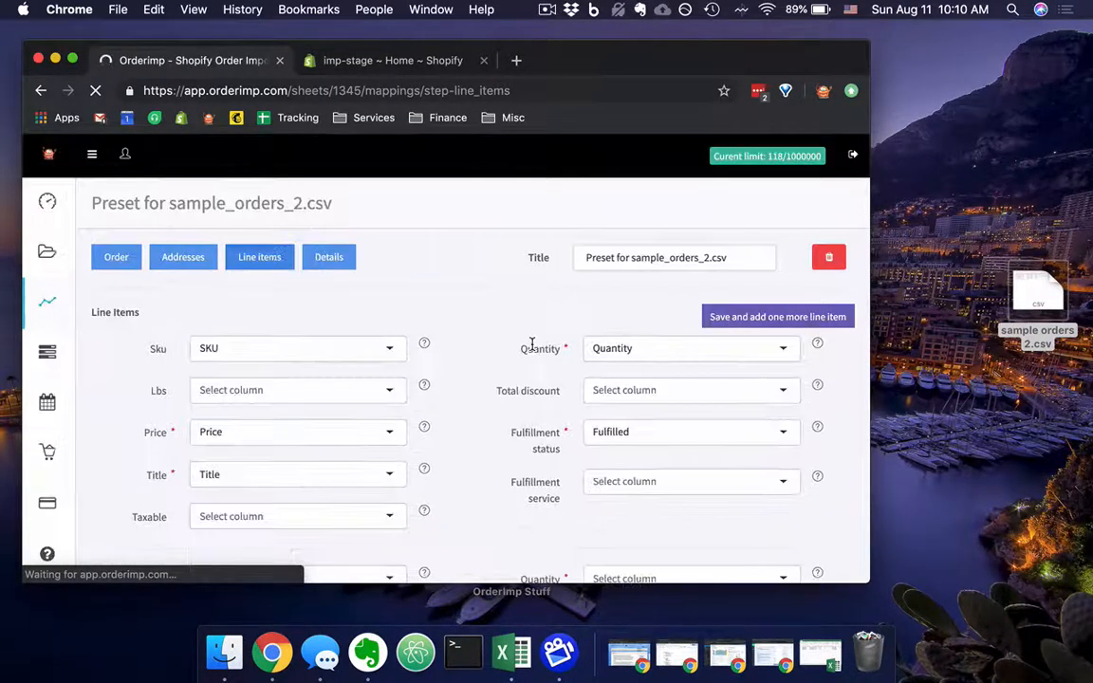
Examine the fields of the added empty line item alongside those of the mapped first line item.
{"action": "scroll", "coordinate": [532, 344], "scroll_direction": "down", "scroll_amount": 3}
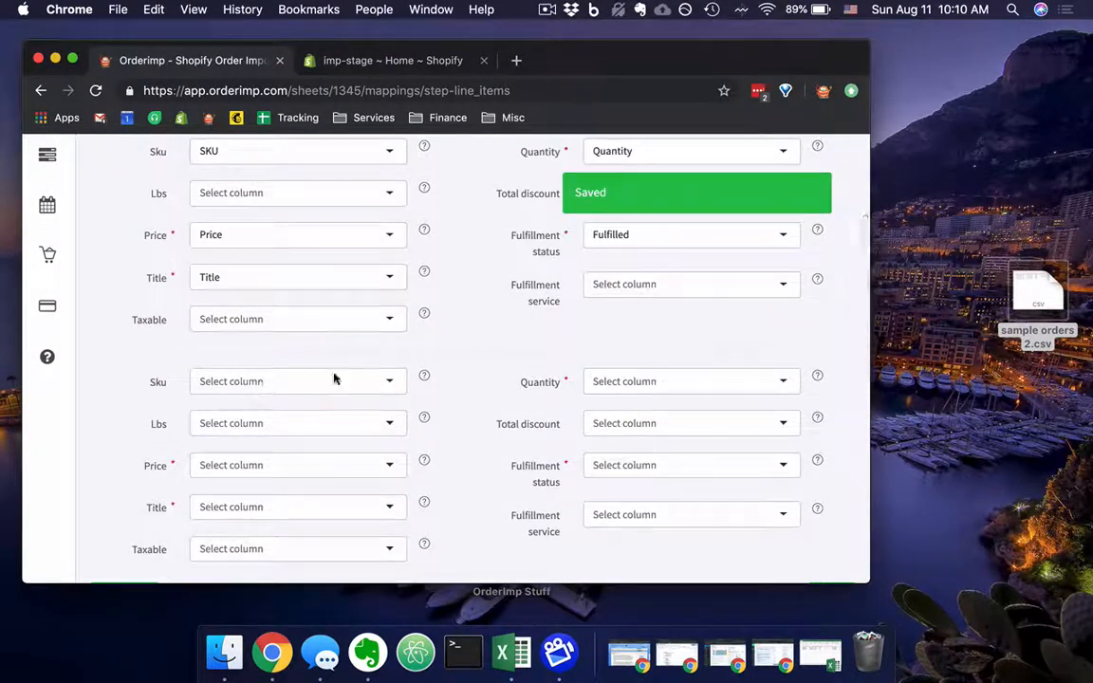
{"action": "scroll", "coordinate": [480, 472], "scroll_direction": "down", "scroll_amount": 2}
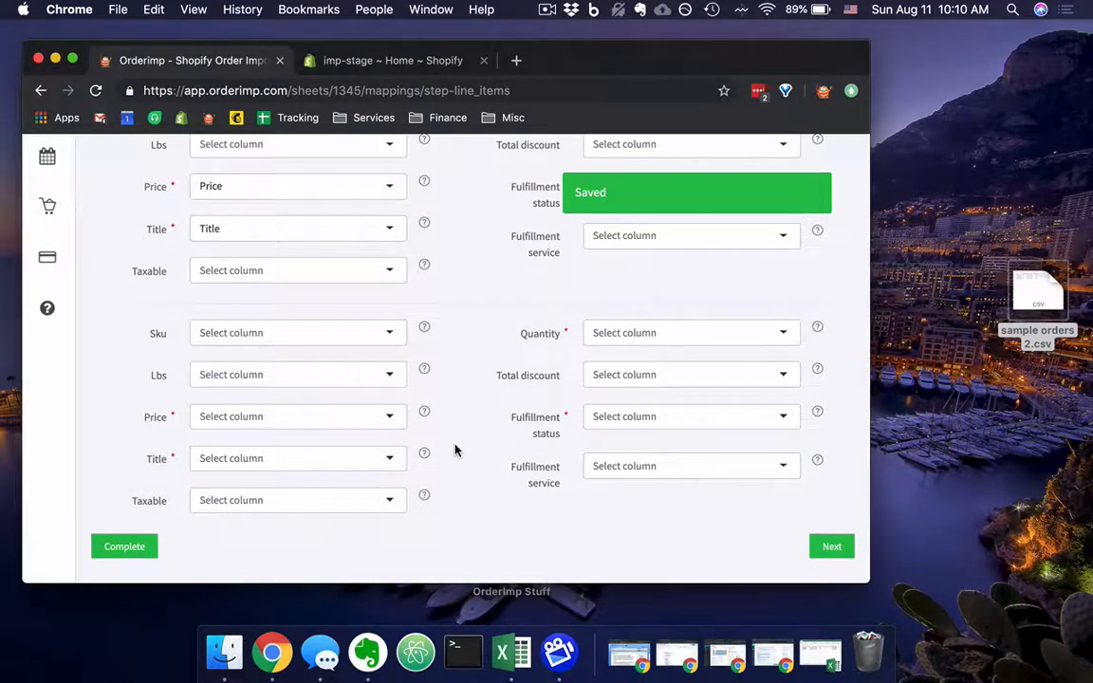
{"action": "scroll", "coordinate": [453, 449], "scroll_direction": "up", "scroll_amount": 3}
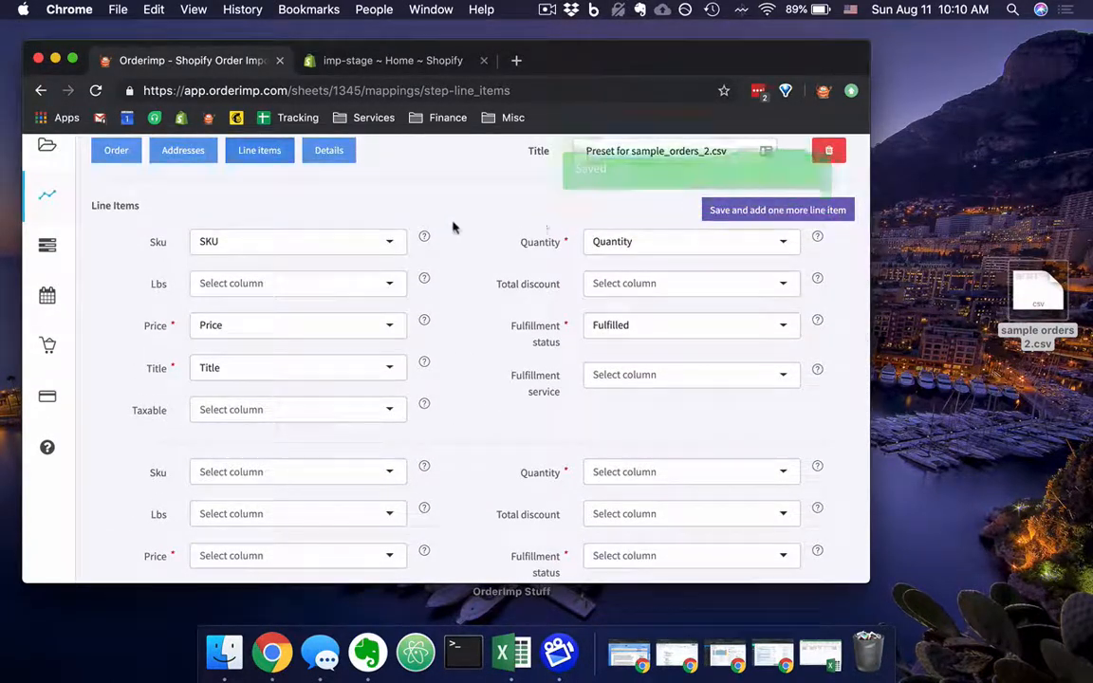
{"action": "scroll", "coordinate": [415, 320], "scroll_direction": "down", "scroll_amount": 3}
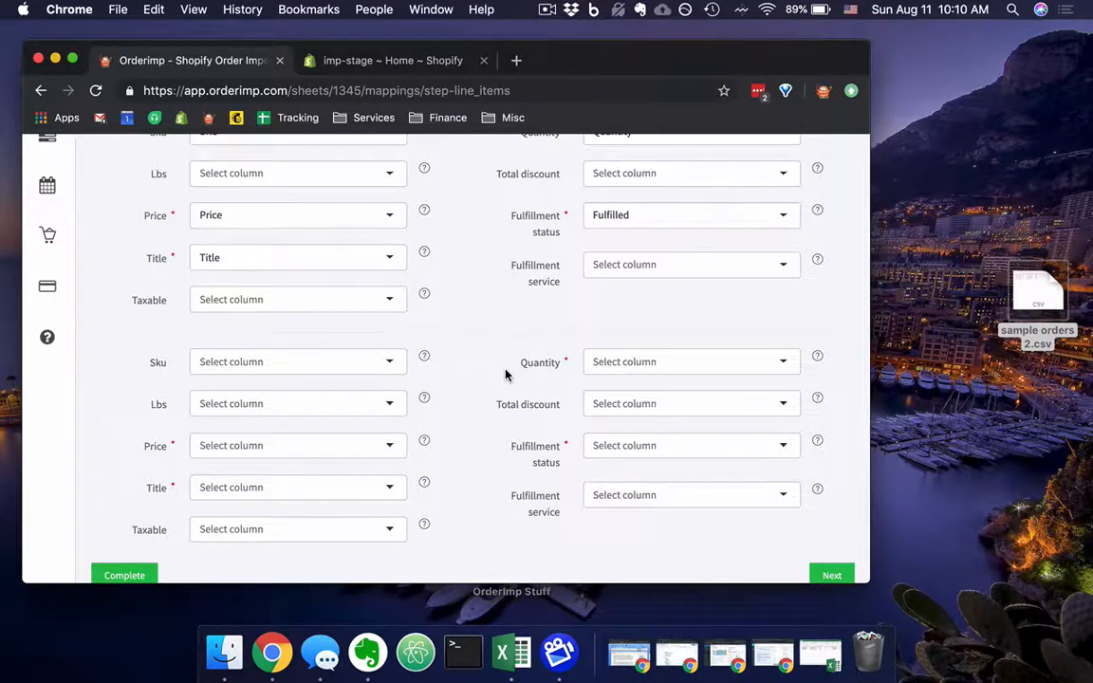
{"action": "scroll", "coordinate": [506, 376], "scroll_direction": "up", "scroll_amount": 5}
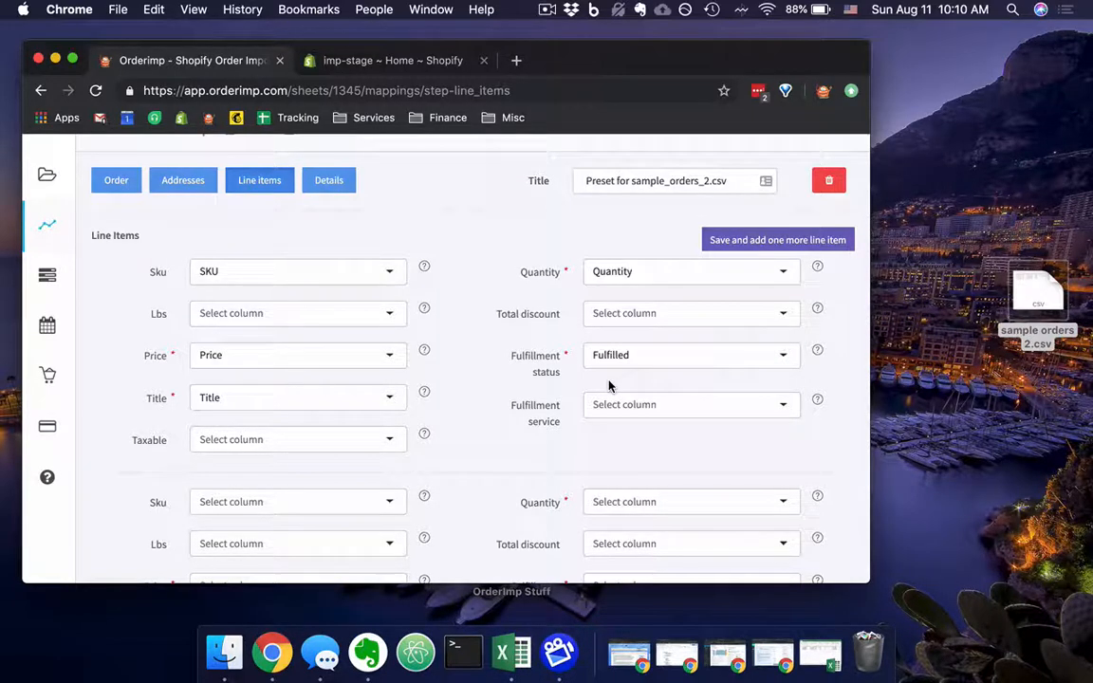
{"action": "scroll", "coordinate": [609, 385], "scroll_direction": "down", "scroll_amount": 2}
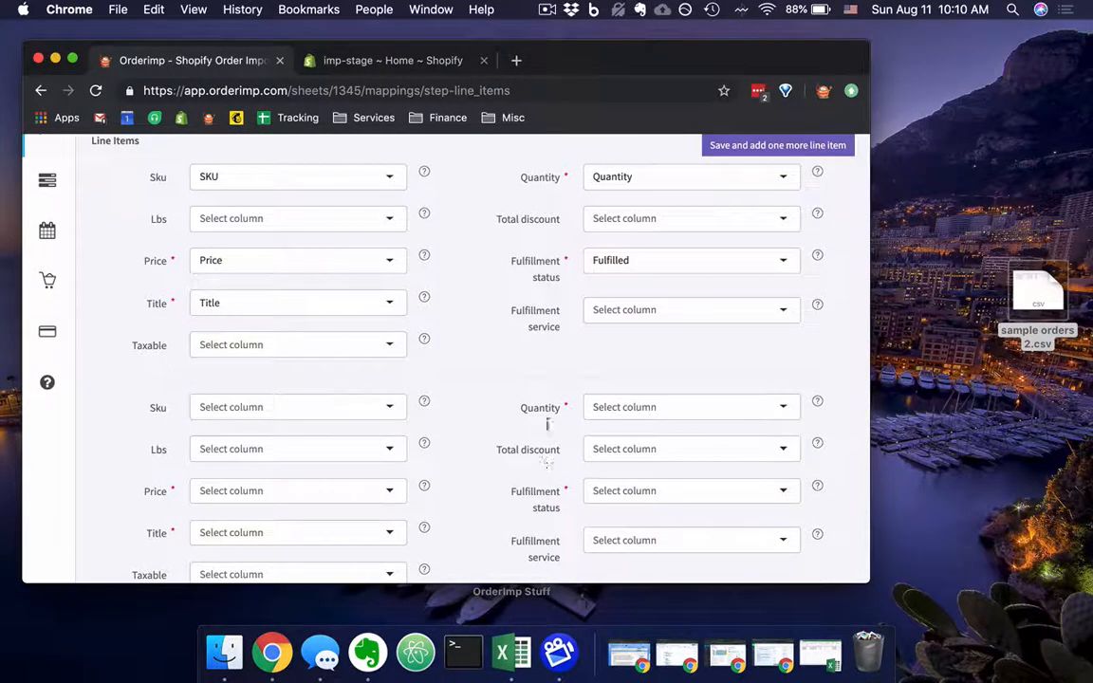
{"action": "scroll", "coordinate": [476, 469], "scroll_direction": "down", "scroll_amount": 1}
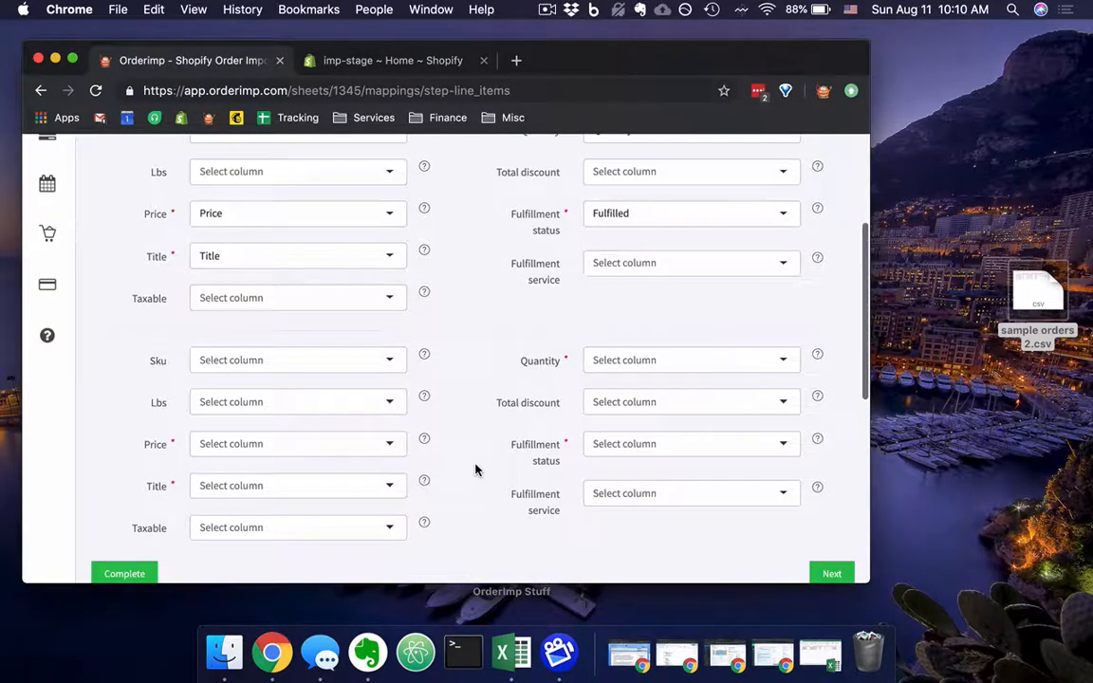
{"action": "scroll", "coordinate": [459, 500], "scroll_direction": "down", "scroll_amount": 1}
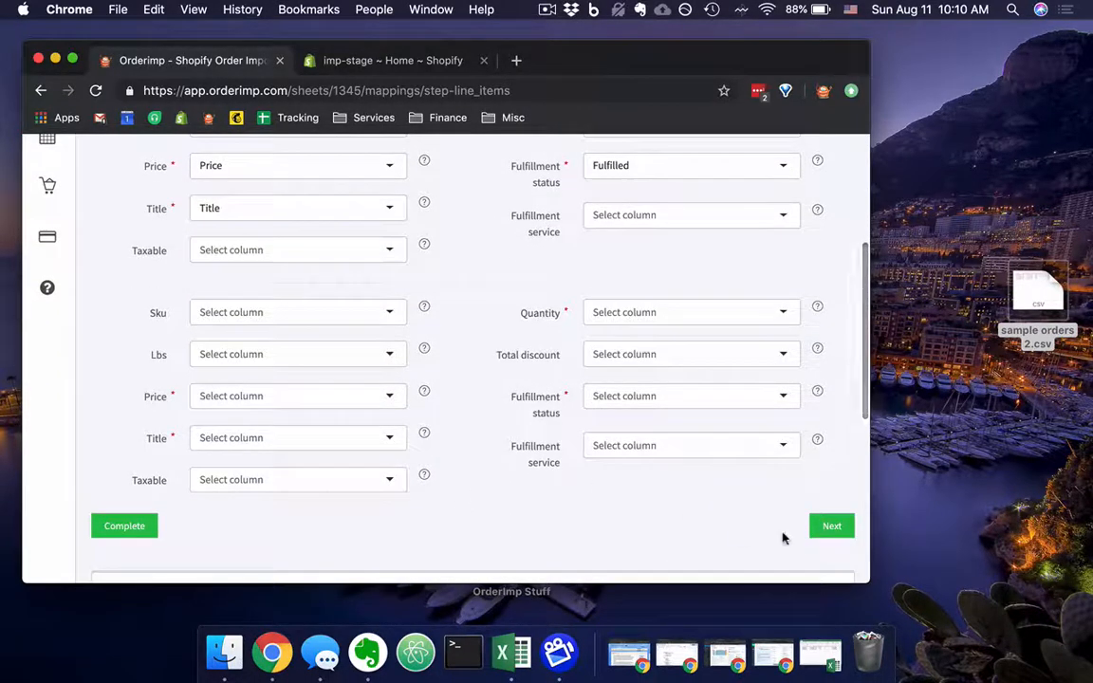
Save the line items with the second one left unmapped and continue to the preset's Details settings.
{"action": "left_click", "coordinate": [832, 528]}
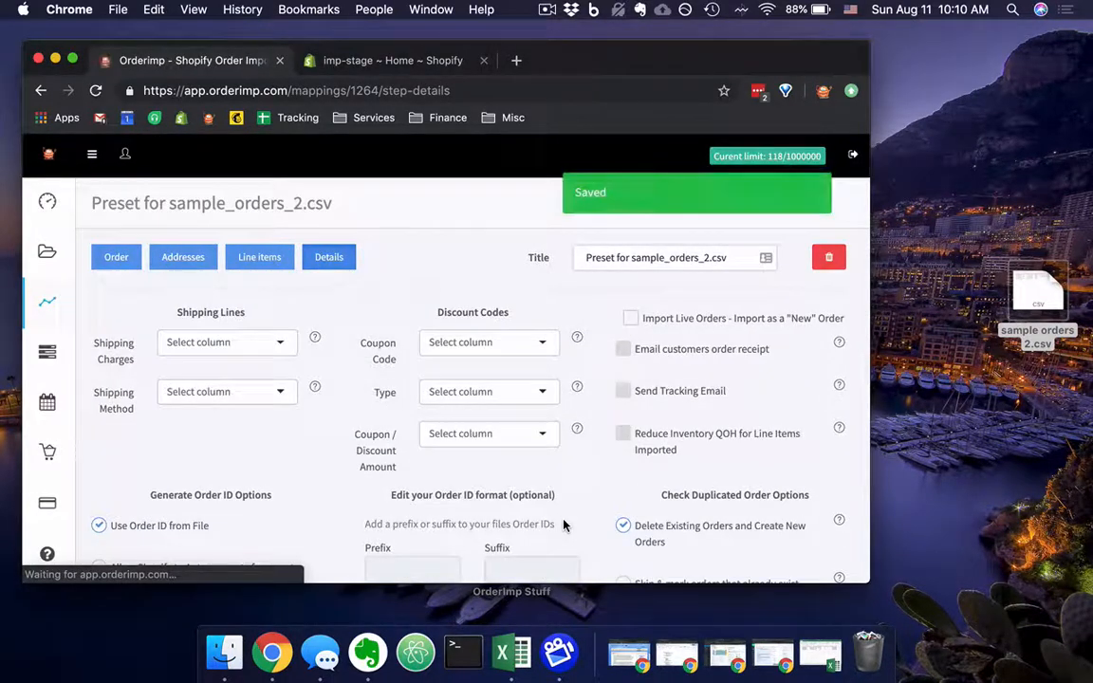
{"action": "scroll", "coordinate": [564, 524], "scroll_direction": "down", "scroll_amount": 1}
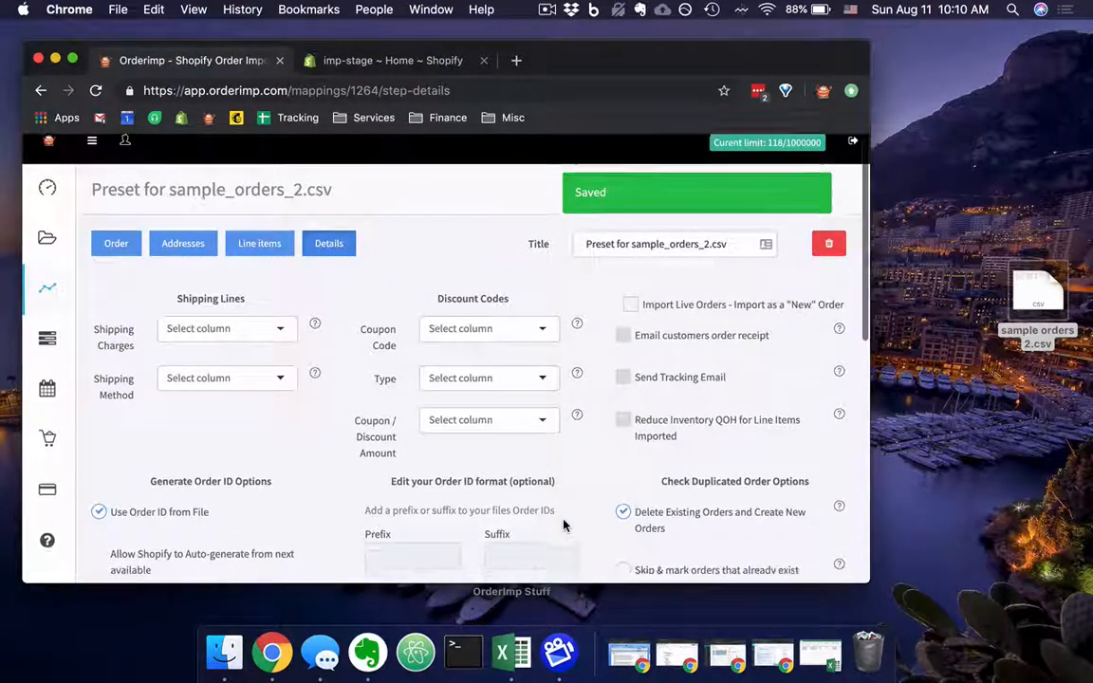
{"action": "scroll", "coordinate": [563, 525], "scroll_direction": "down", "scroll_amount": 4}
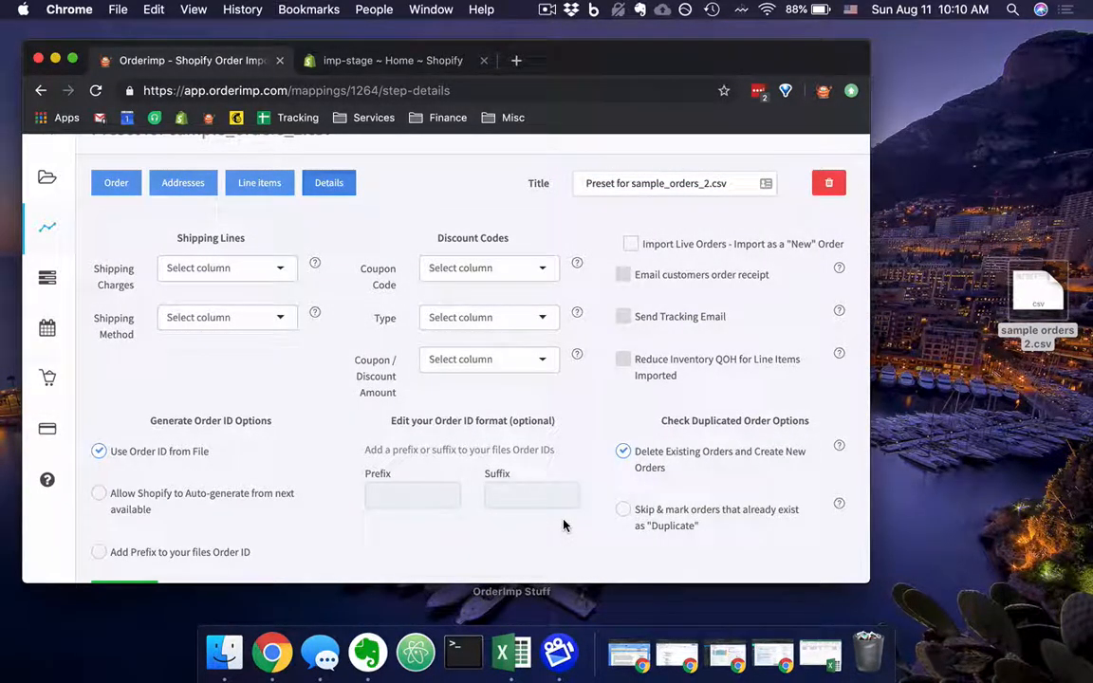
{"action": "scroll", "coordinate": [347, 334], "scroll_direction": "down", "scroll_amount": 3}
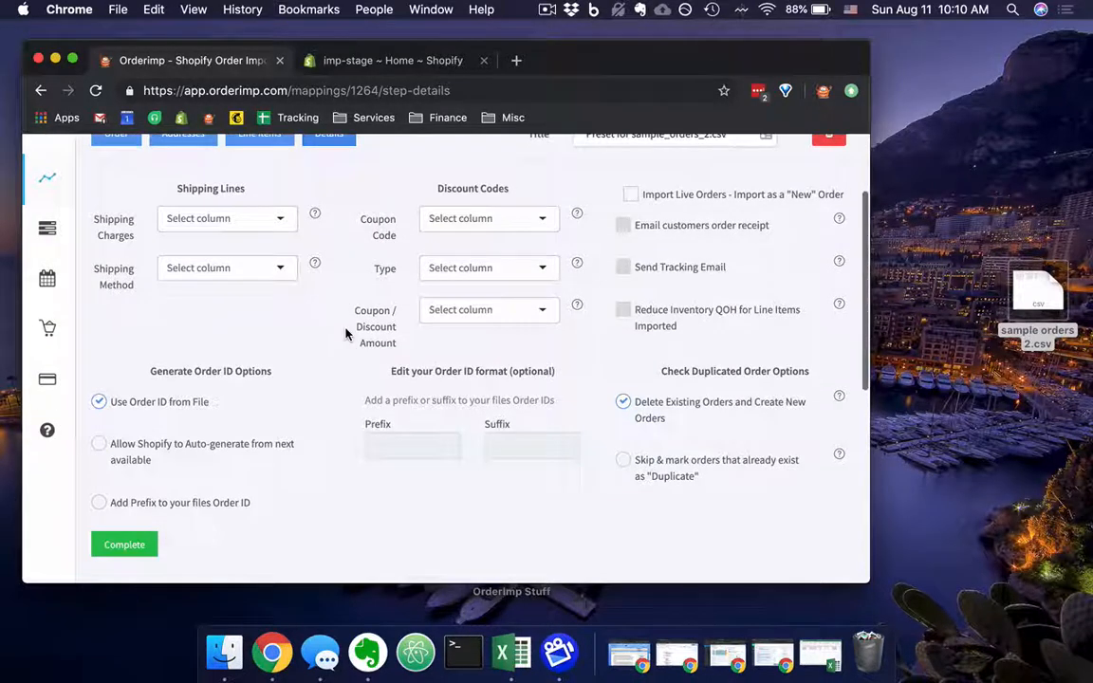
Map the shipping lines' Shipping Charges field to the spreadsheet's Shipping Charges column.
{"action": "left_click", "coordinate": [247, 217]}
{"action": "scroll", "coordinate": [251, 327], "scroll_direction": "down", "scroll_amount": 10}
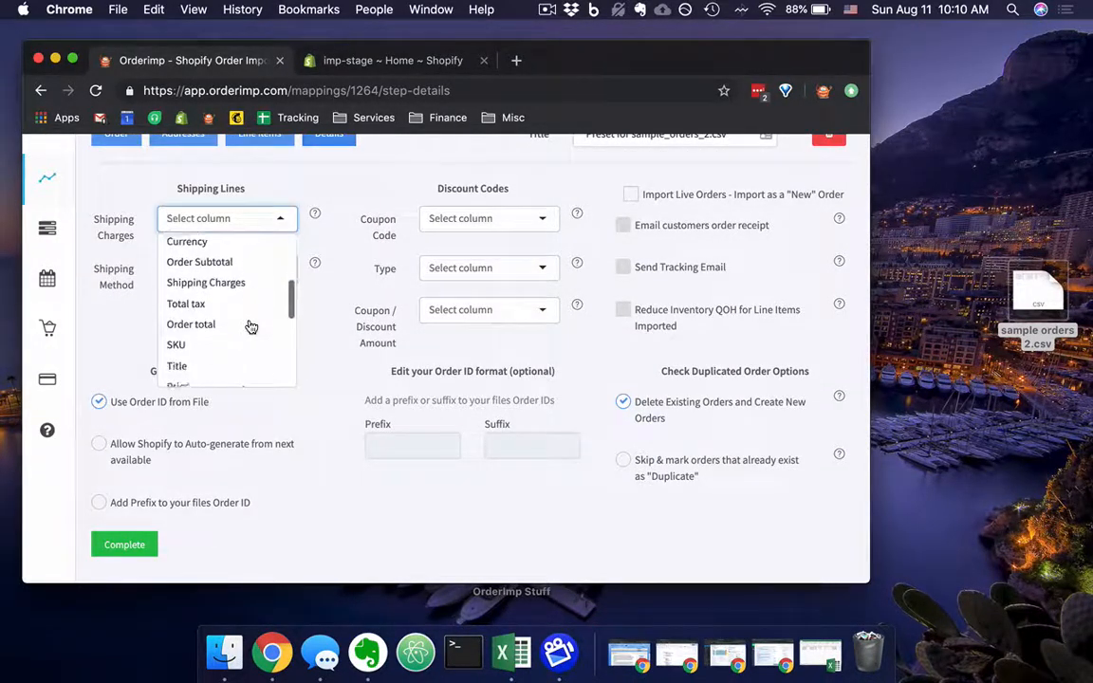
{"action": "scroll", "coordinate": [251, 327], "scroll_direction": "down", "scroll_amount": 2}
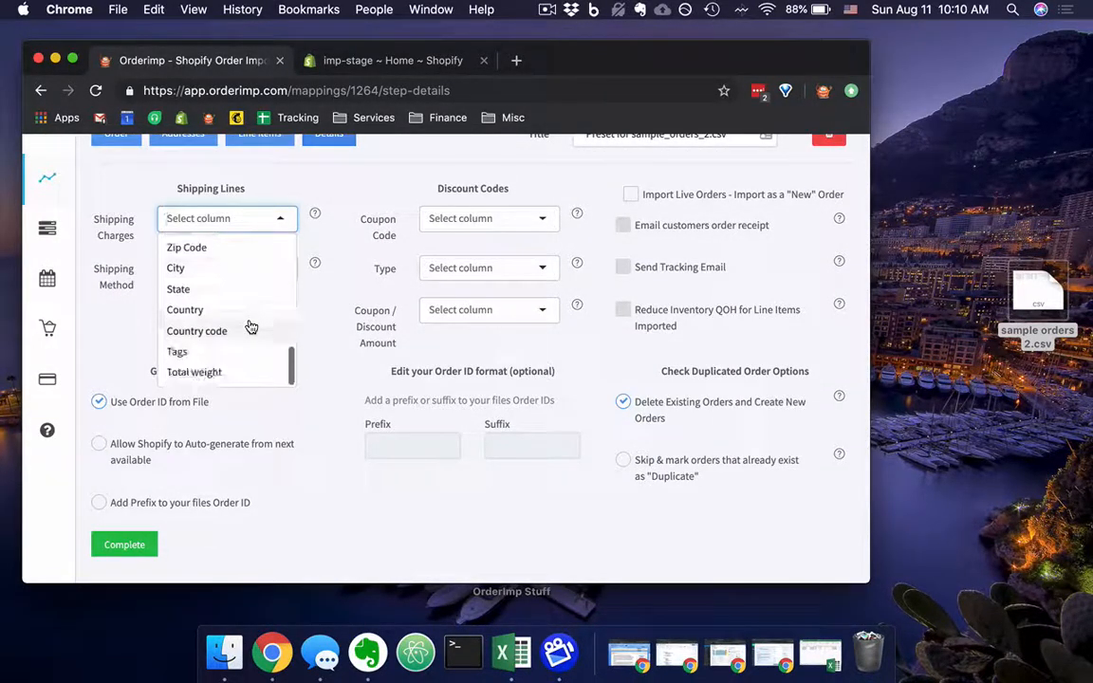
{"action": "scroll", "coordinate": [250, 326], "scroll_direction": "up", "scroll_amount": 10}
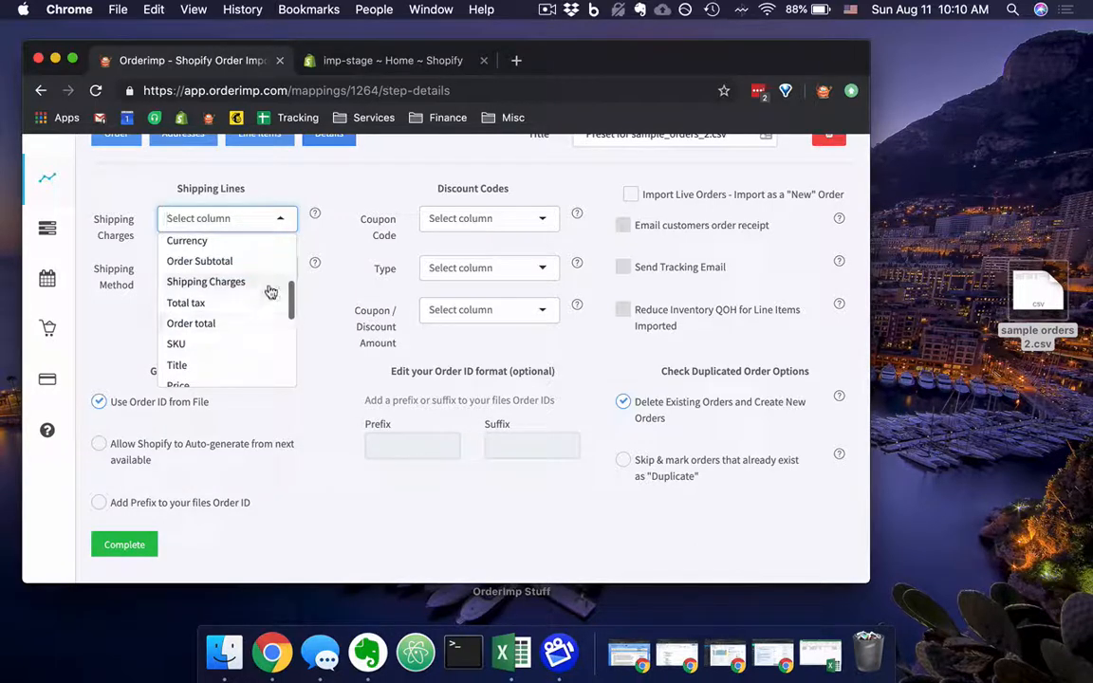
{"action": "left_click", "coordinate": [258, 282]}
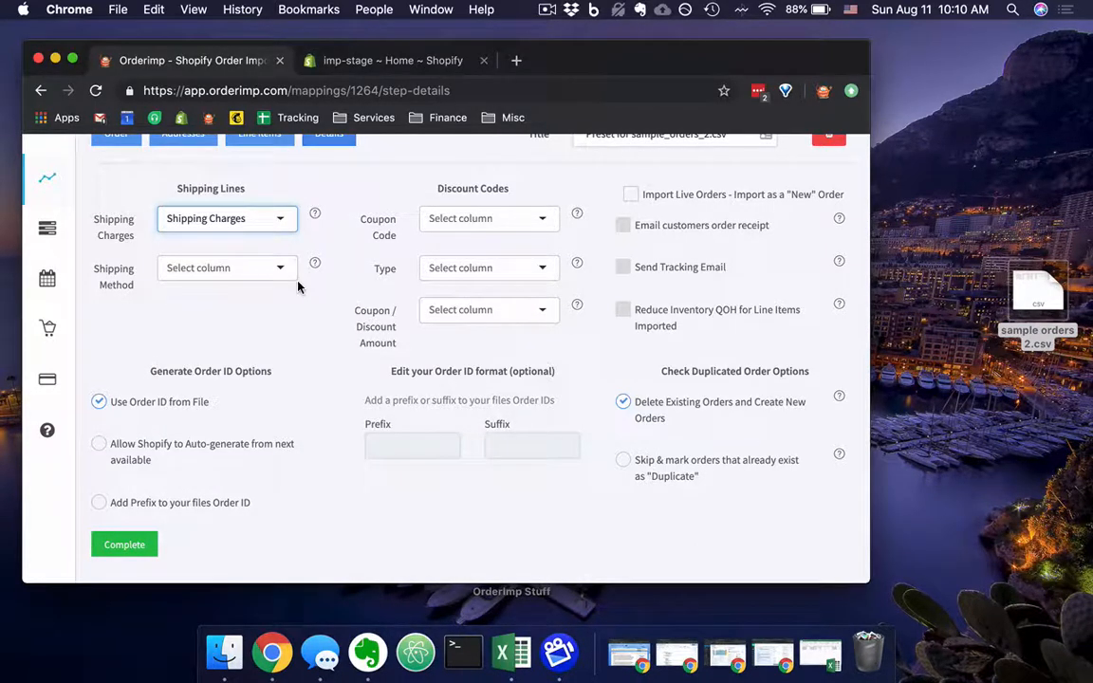
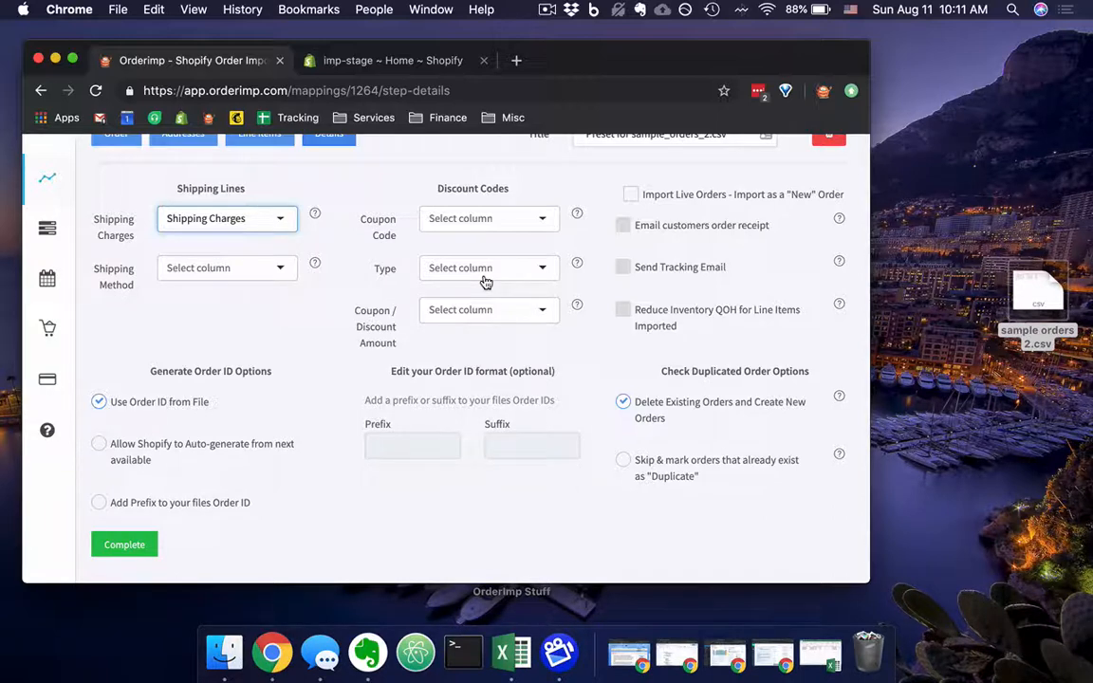
Examine the options offered for the discount codes' amount, type and coupon code fields, leaving all three unmapped.
{"action": "left_click", "coordinate": [549, 311]}
{"action": "scroll", "coordinate": [521, 418], "scroll_direction": "down", "scroll_amount": 10}
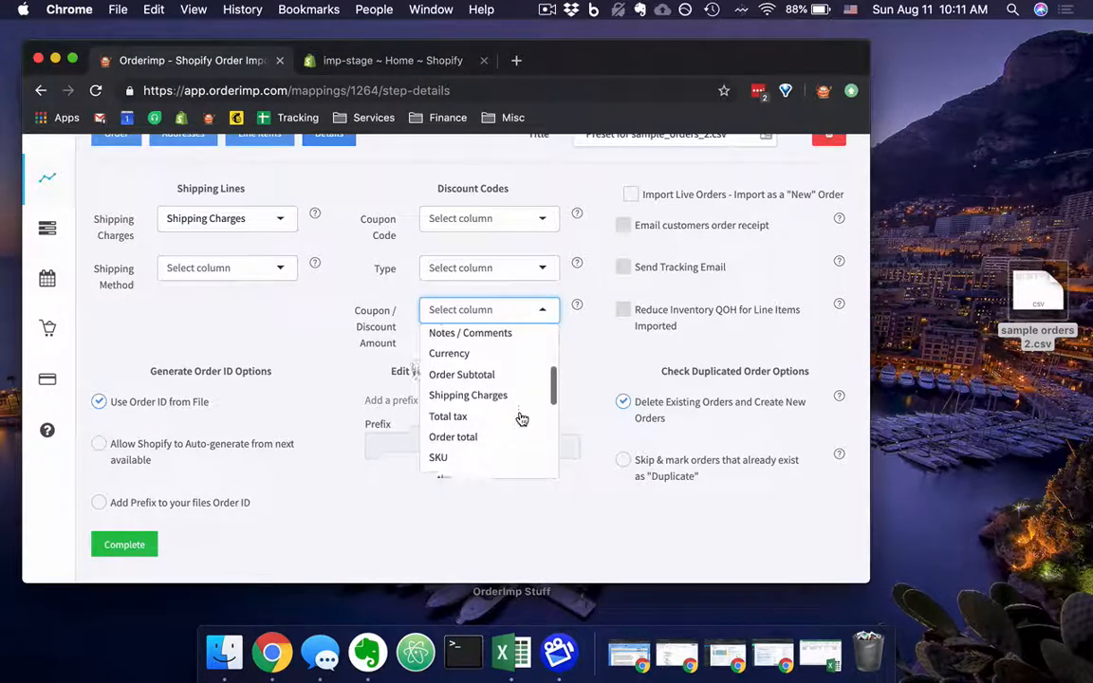
{"action": "scroll", "coordinate": [521, 419], "scroll_direction": "down", "scroll_amount": 5}
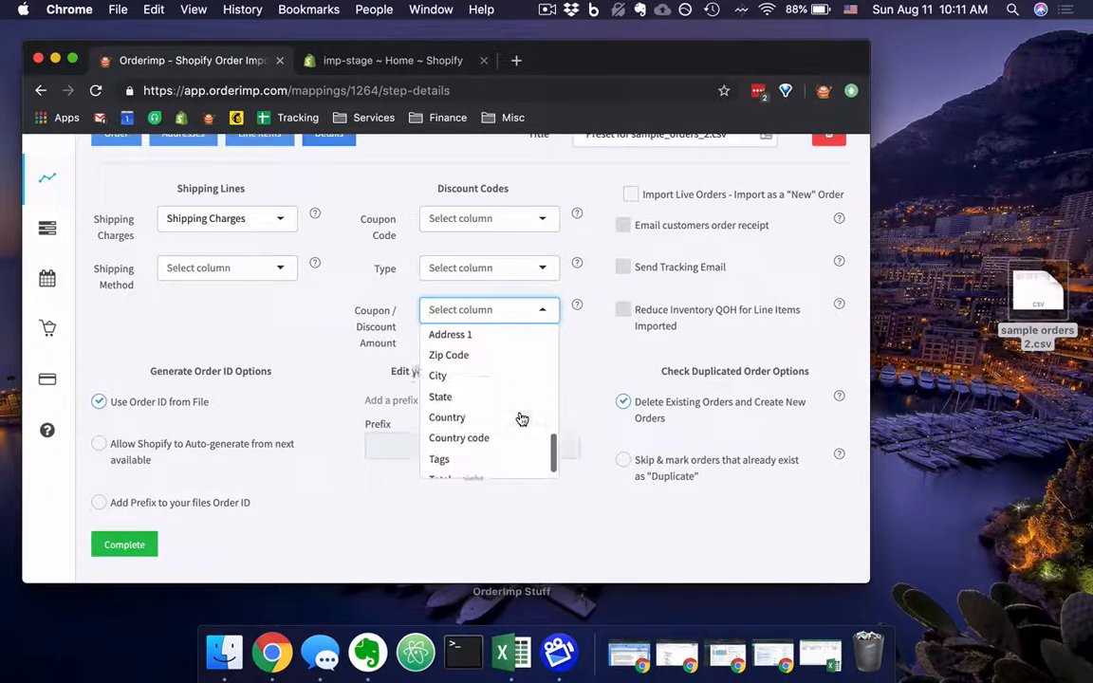
{"action": "scroll", "coordinate": [521, 419], "scroll_direction": "up", "scroll_amount": 3}
{"action": "scroll", "coordinate": [522, 418], "scroll_direction": "up", "scroll_amount": 10}
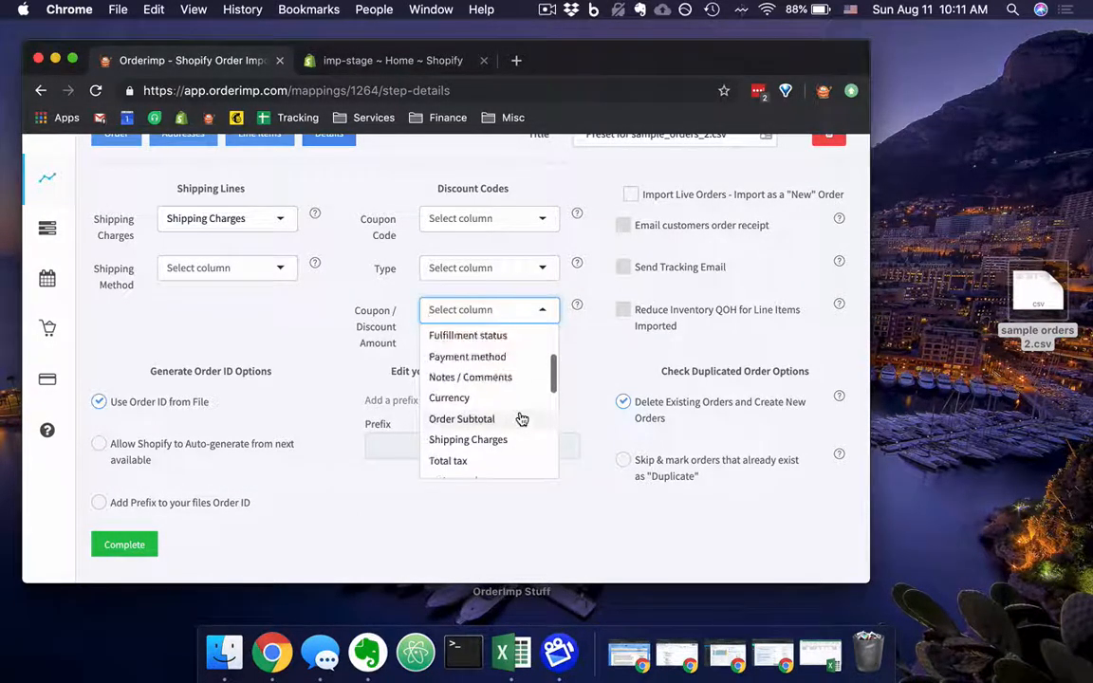
{"action": "scroll", "coordinate": [522, 418], "scroll_direction": "up", "scroll_amount": 2}
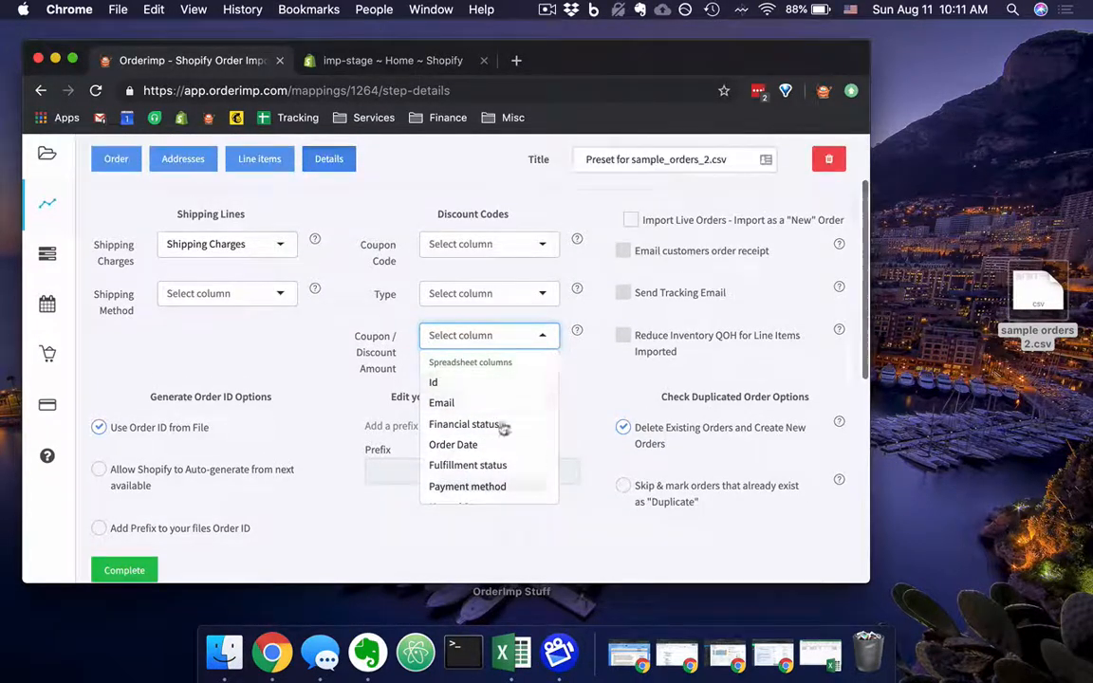
{"action": "left_click", "coordinate": [577, 392]}
{"action": "left_click", "coordinate": [535, 296]}
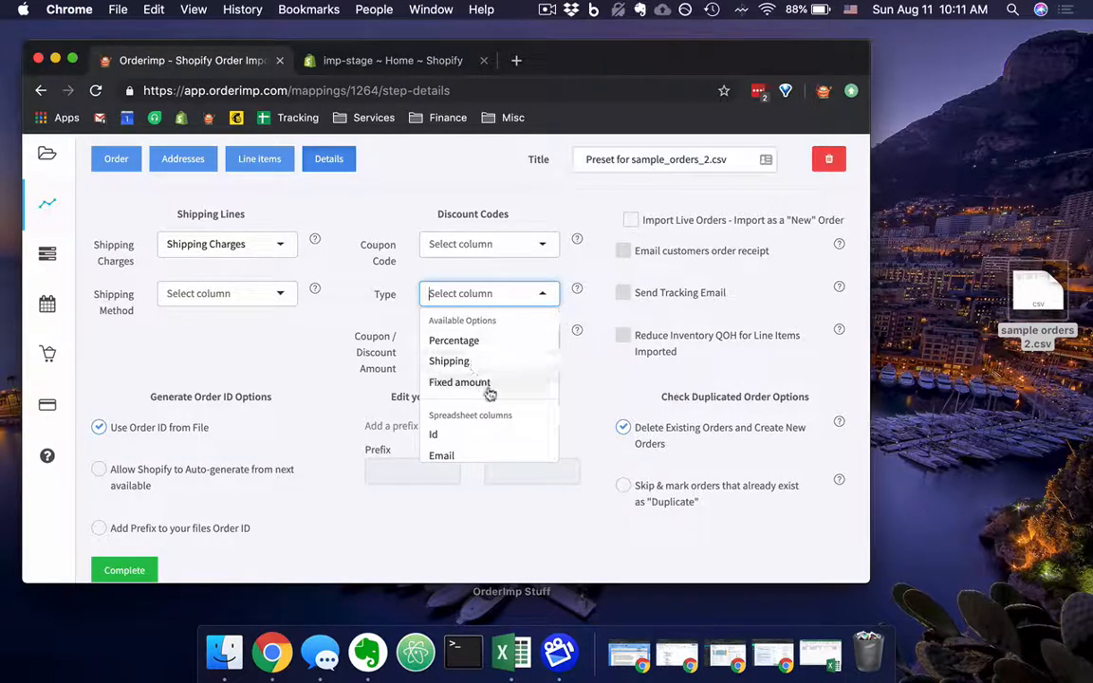
{"action": "left_click", "coordinate": [536, 246]}
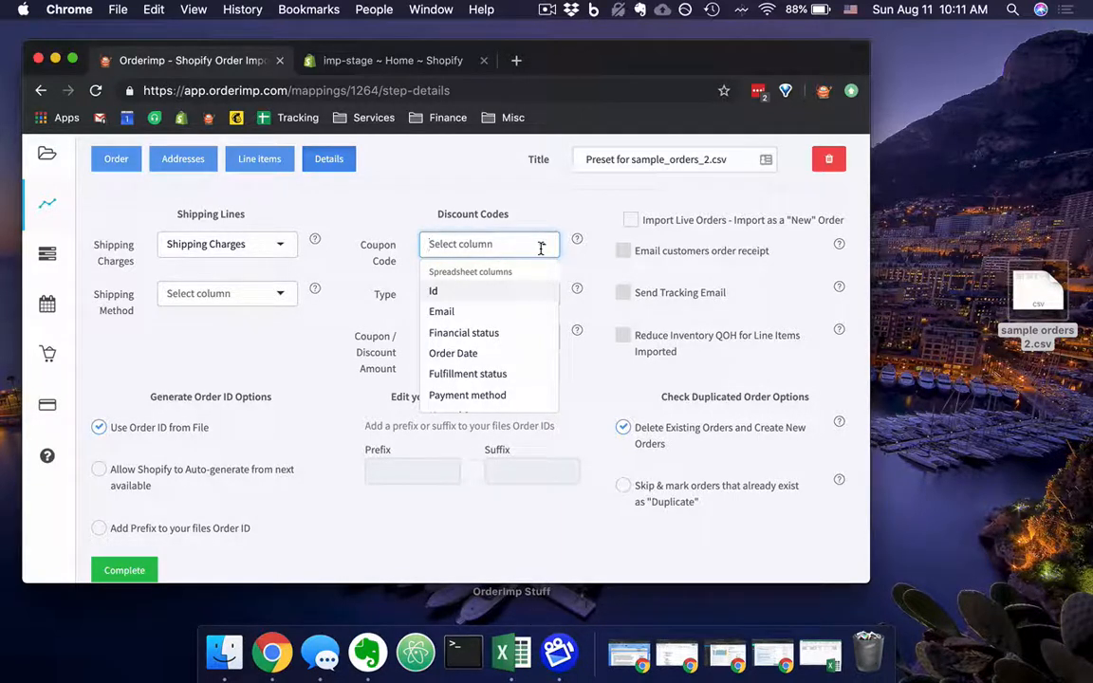
{"action": "left_click", "coordinate": [583, 205]}
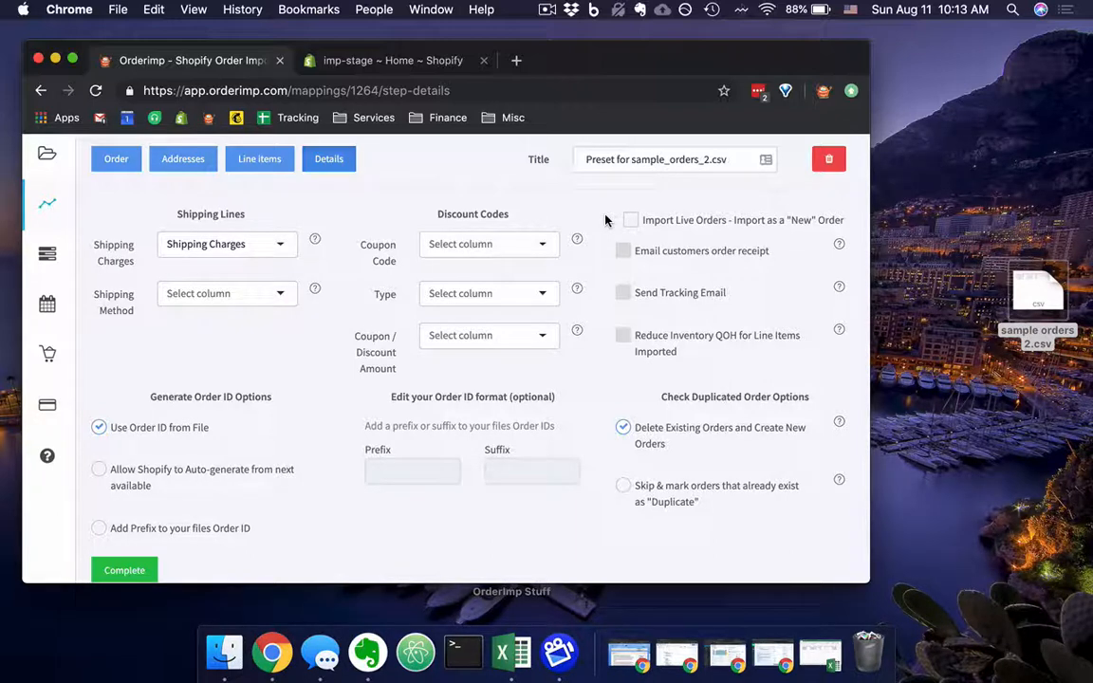
Try Shopify's auto-generated order IDs, as well as adding the prefix IMP- to the file's order IDs.
{"action": "scroll", "coordinate": [607, 220], "scroll_direction": "down", "scroll_amount": 2}
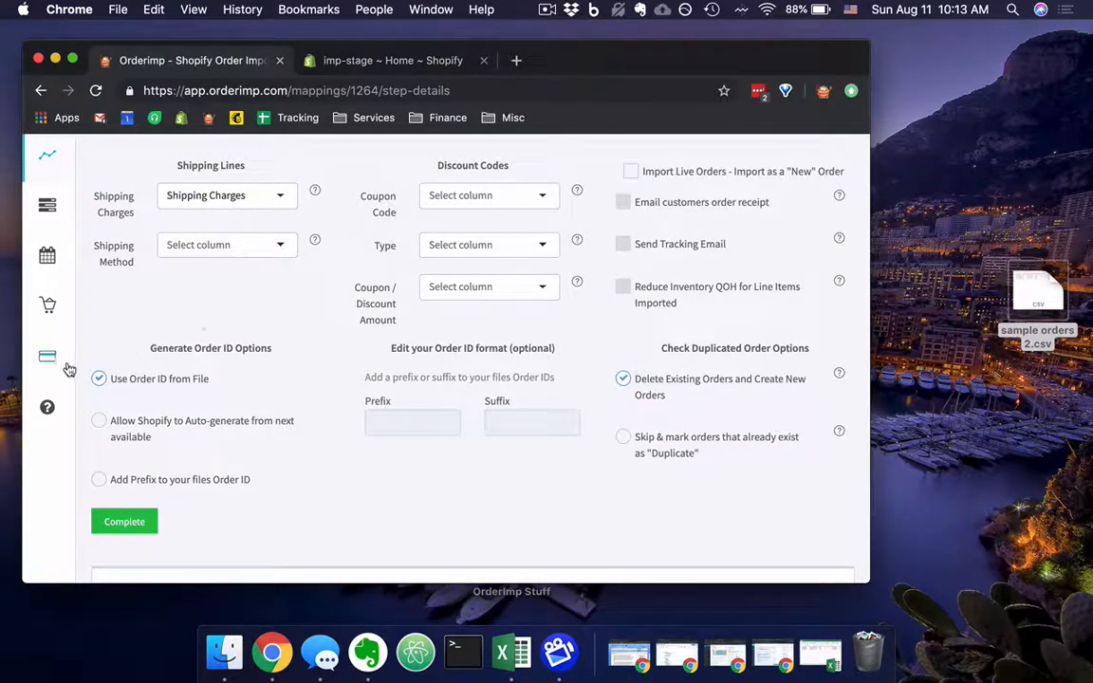
{"action": "left_click", "coordinate": [101, 426]}
{"action": "left_click", "coordinate": [99, 380]}
{"action": "left_click", "coordinate": [100, 480]}
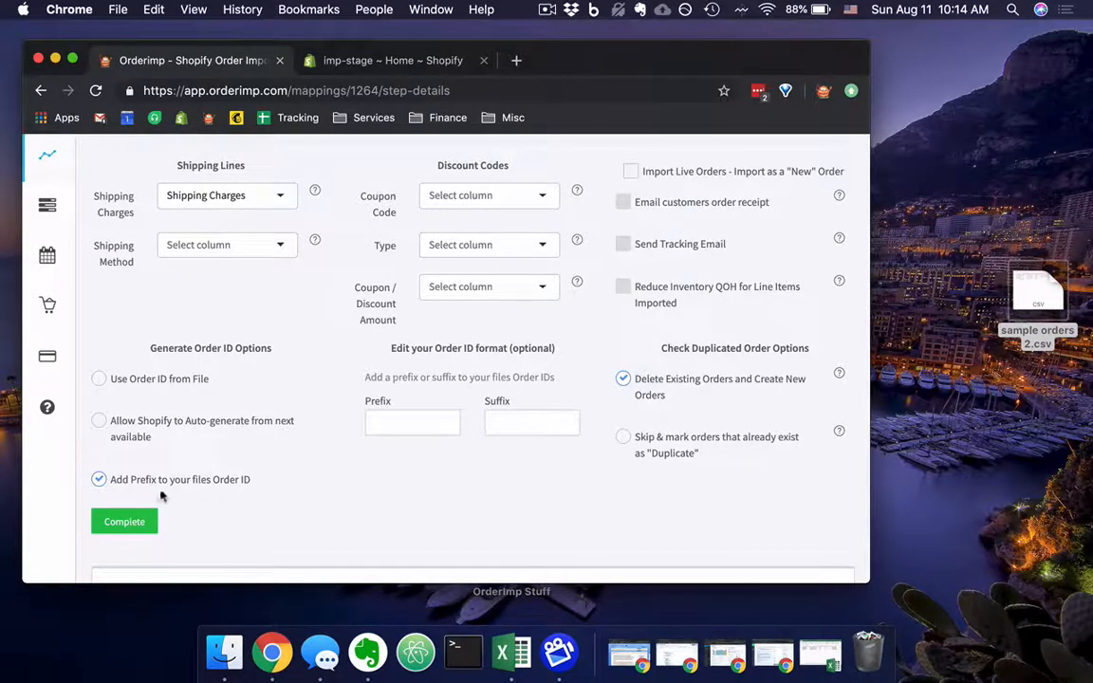
{"action": "left_click", "coordinate": [376, 425]}
{"action": "left_click", "coordinate": [398, 291]}
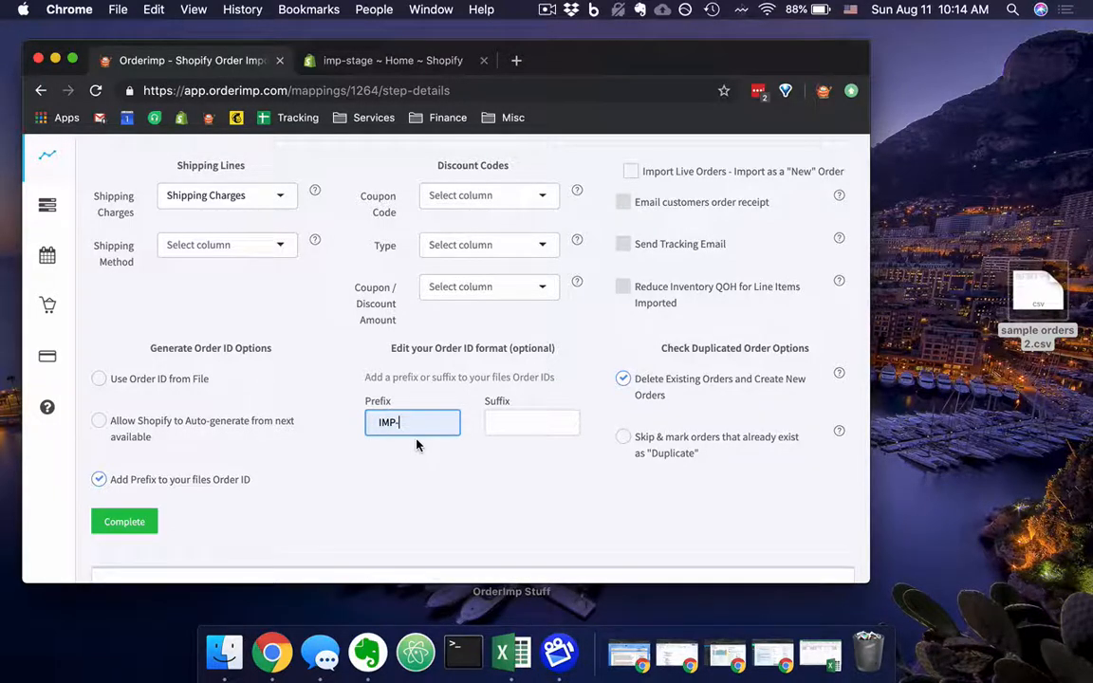
{"action": "left_click", "coordinate": [496, 424]}
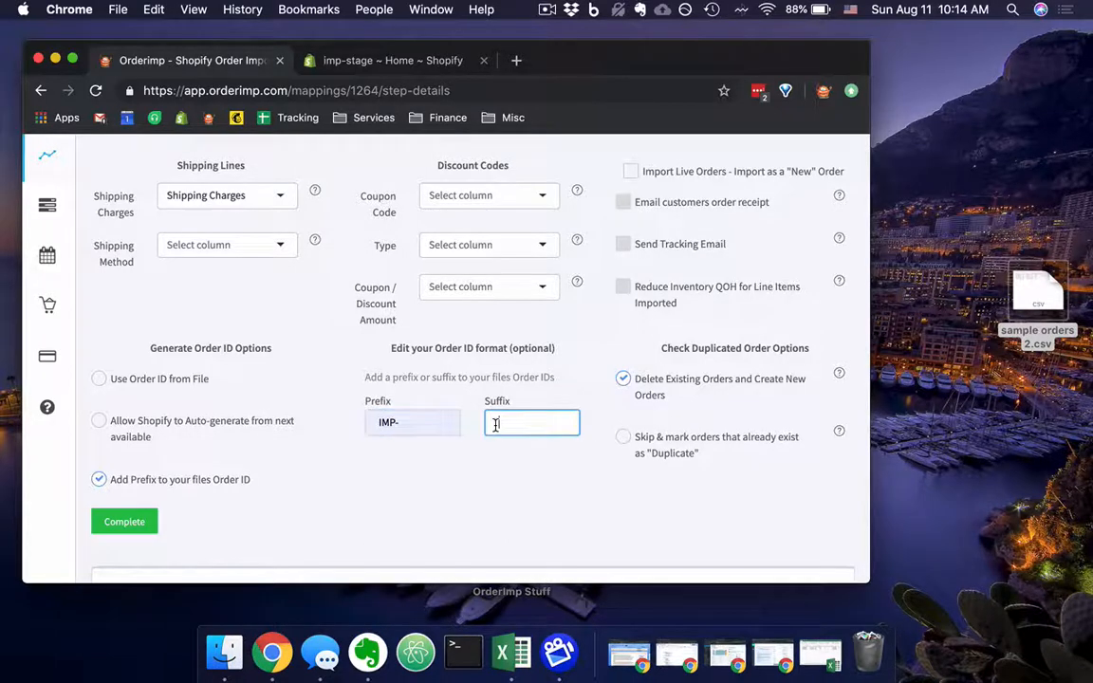
Clear the IMP- prefix from the order ID format.
{"action": "left_click", "coordinate": [428, 424]}
{"action": "key", "text": "BackSpace"}
{"action": "key", "text": "BackSpace"}
{"action": "key", "text": "BackSpace"}
{"action": "key", "text": "BackSpace"}
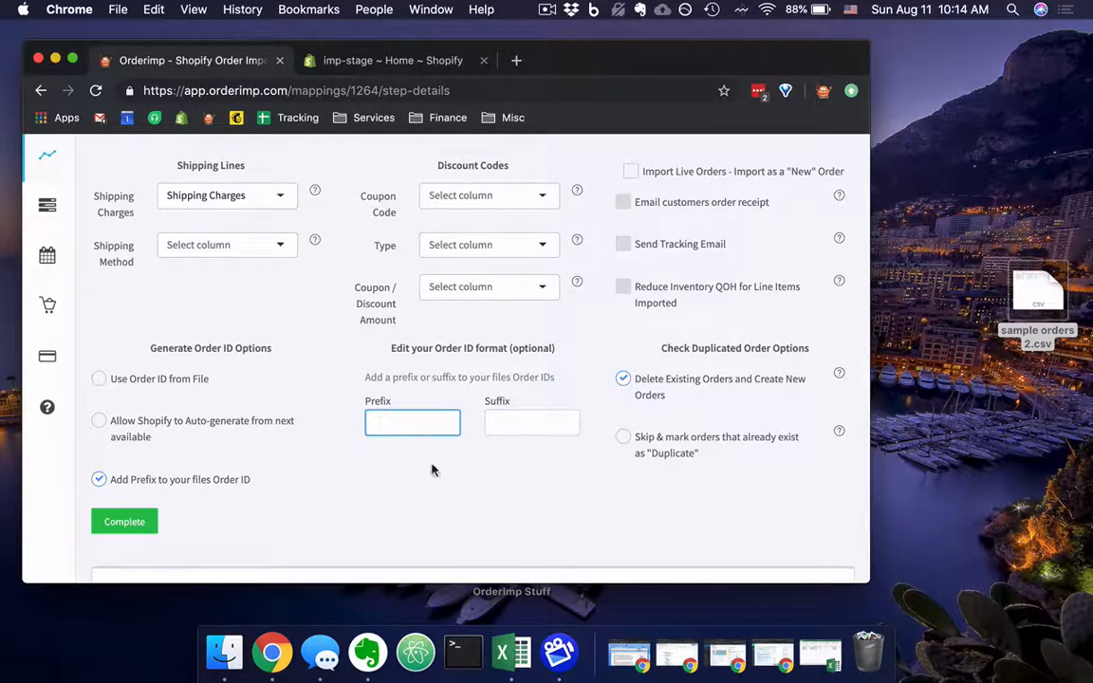
{"action": "left_click", "coordinate": [443, 496]}
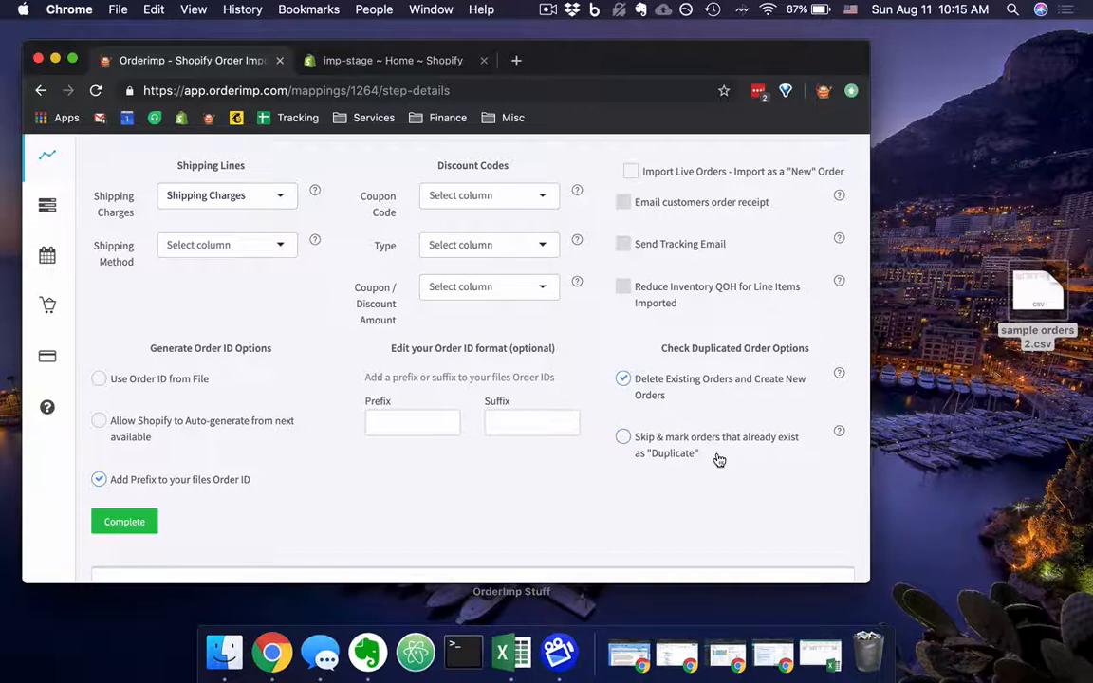
Set the preset to use the order ID from the file and complete it to preview the orders.
{"action": "scroll", "coordinate": [719, 459], "scroll_direction": "up", "scroll_amount": 1}
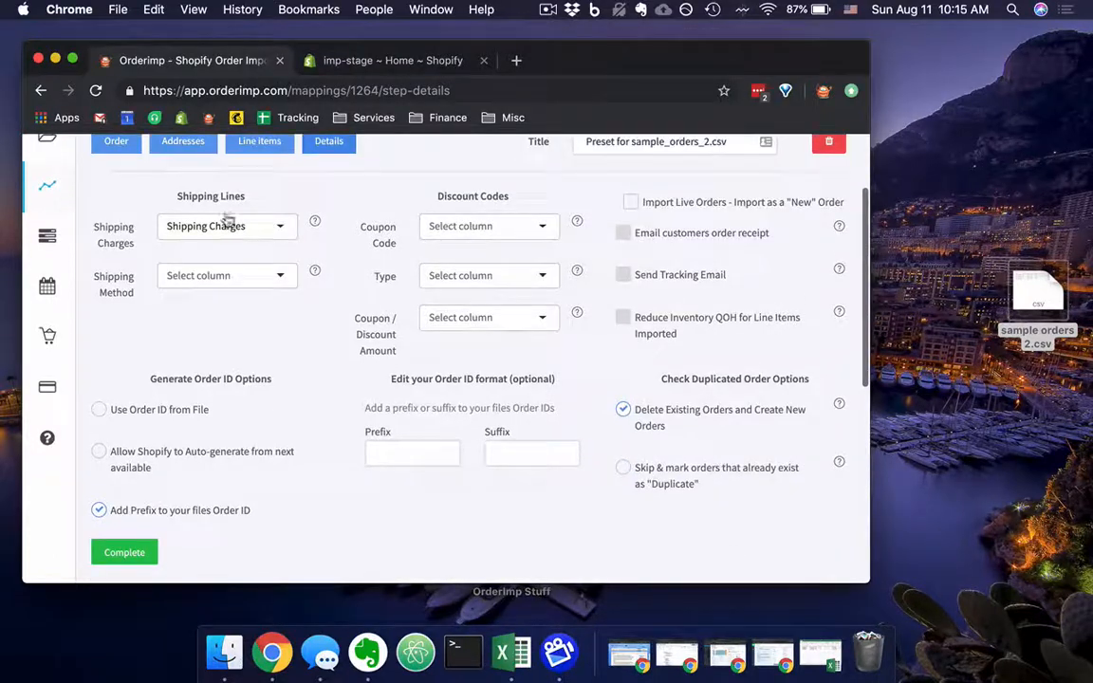
{"action": "left_click", "coordinate": [98, 411]}
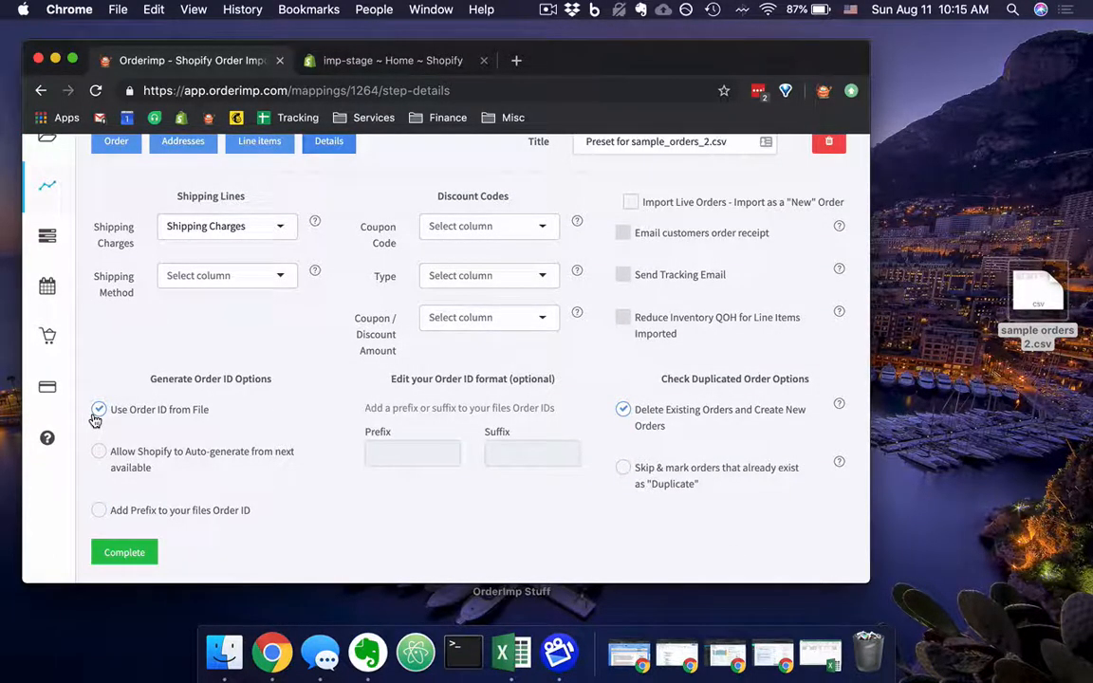
{"action": "scroll", "coordinate": [226, 381], "scroll_direction": "down", "scroll_amount": 1}
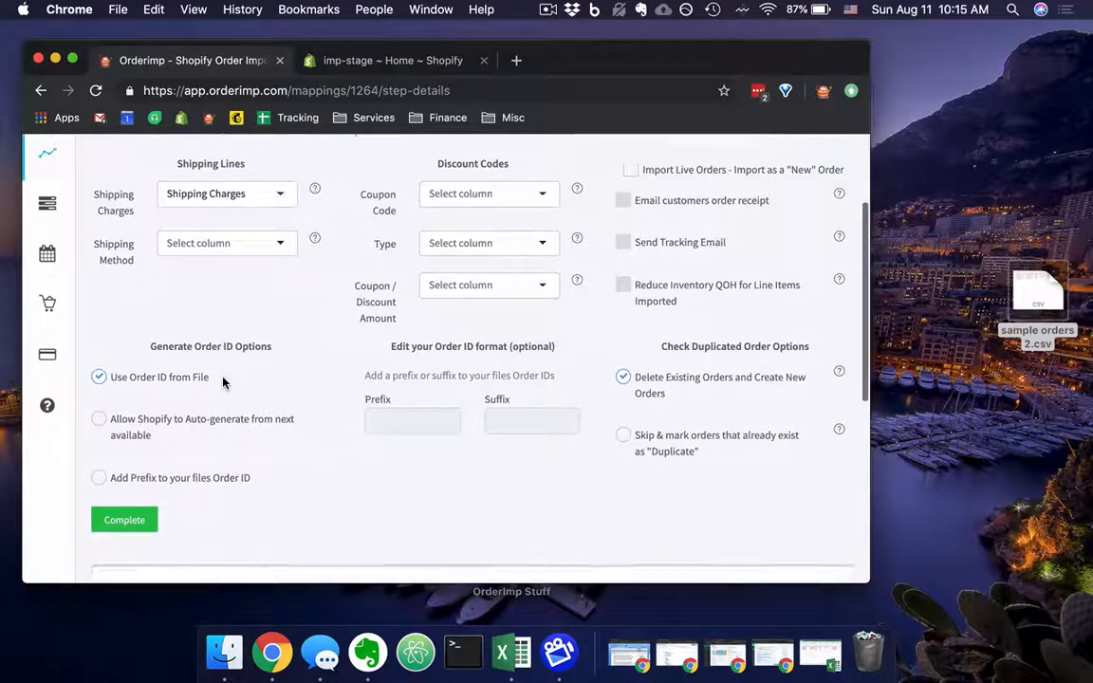
{"action": "left_click", "coordinate": [144, 511]}
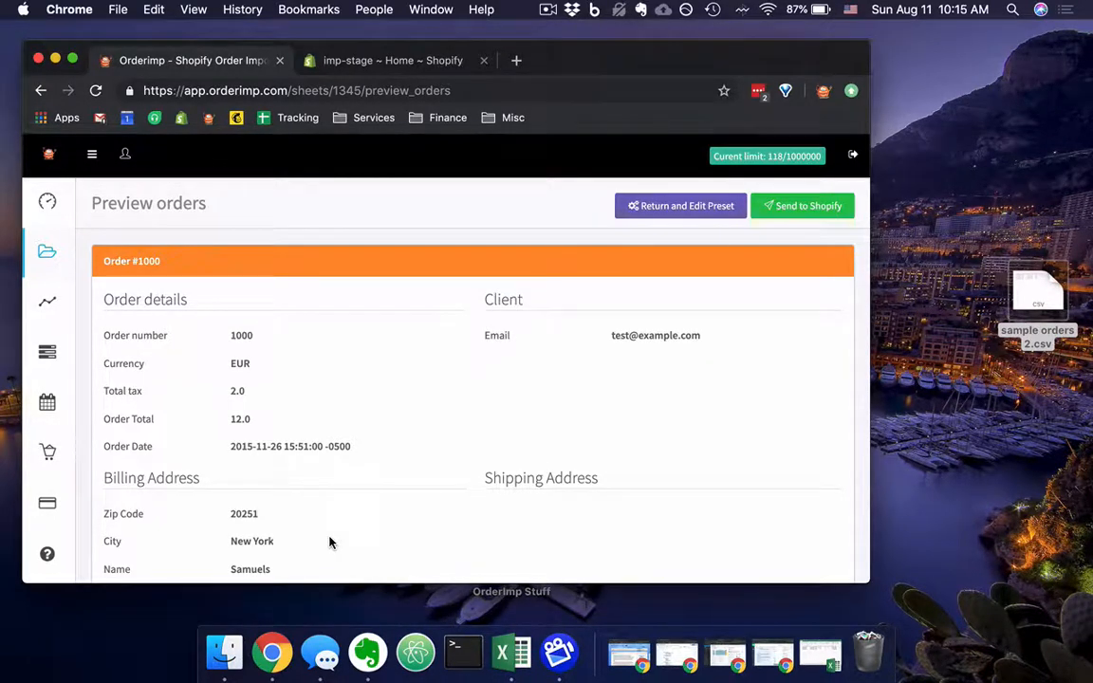
Review the first previewed order's details, client, billing address, line item and shipping charges.
{"action": "scroll", "coordinate": [416, 448], "scroll_direction": "down", "scroll_amount": 1}
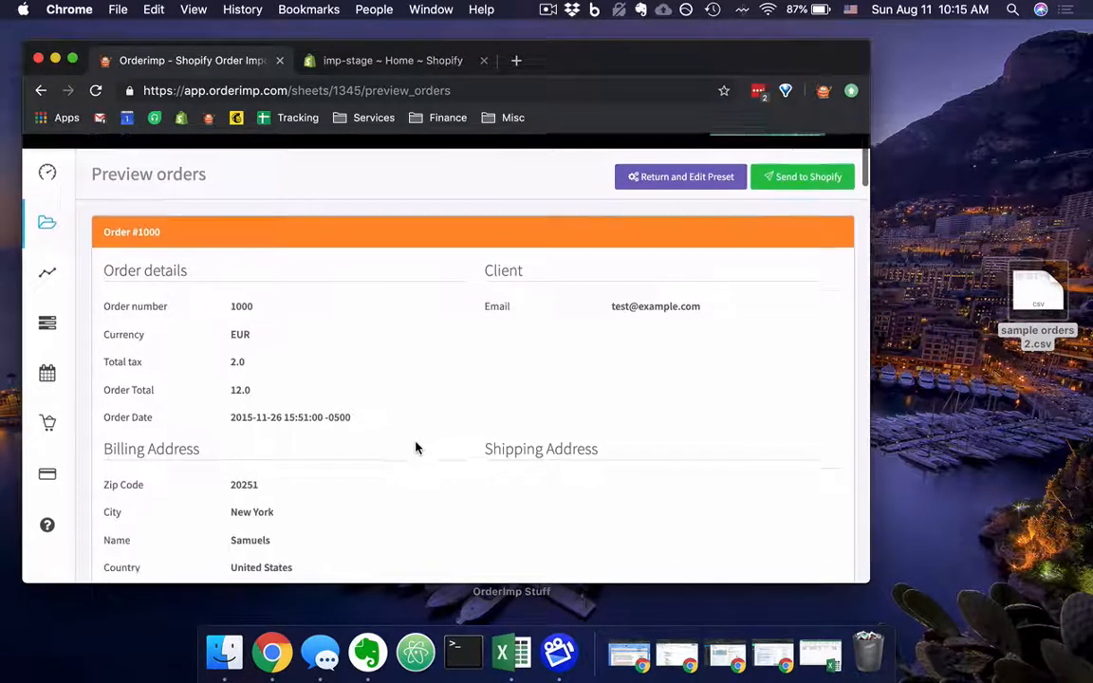
{"action": "scroll", "coordinate": [416, 448], "scroll_direction": "down", "scroll_amount": 3}
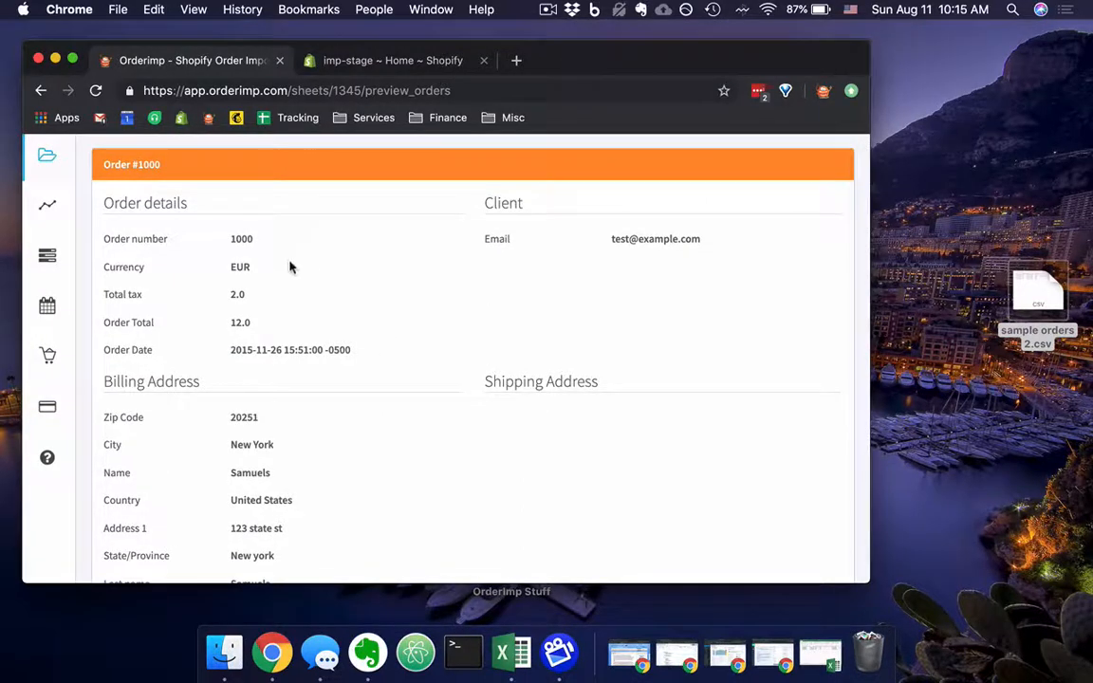
{"action": "scroll", "coordinate": [254, 266], "scroll_direction": "down", "scroll_amount": 1}
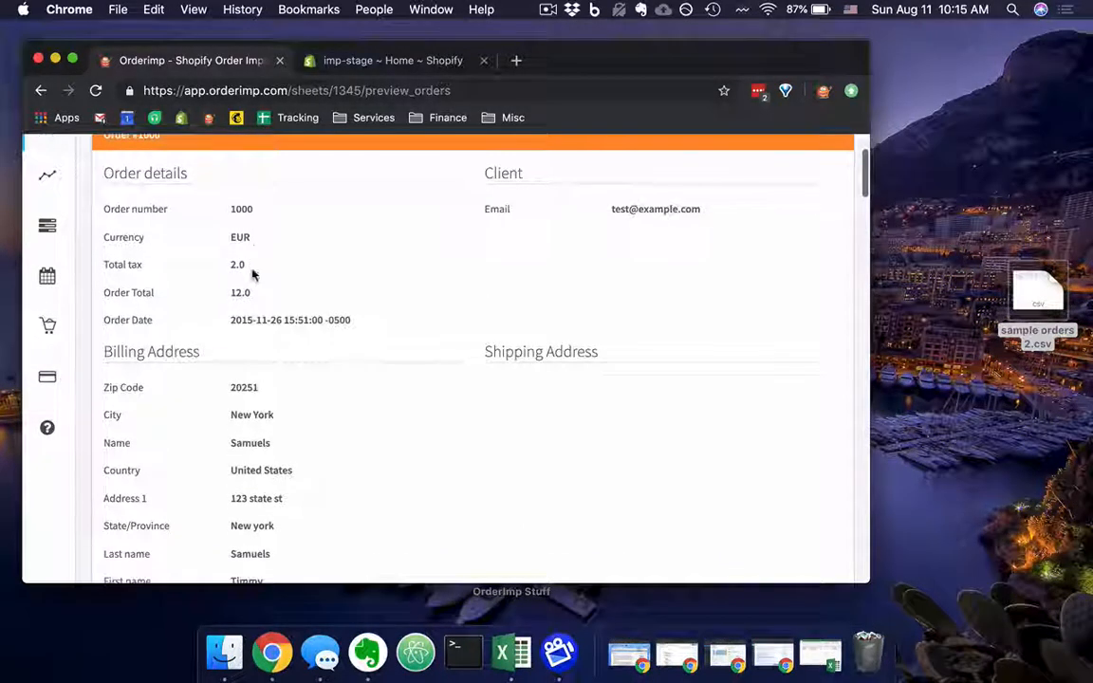
{"action": "scroll", "coordinate": [251, 294], "scroll_direction": "down", "scroll_amount": 1}
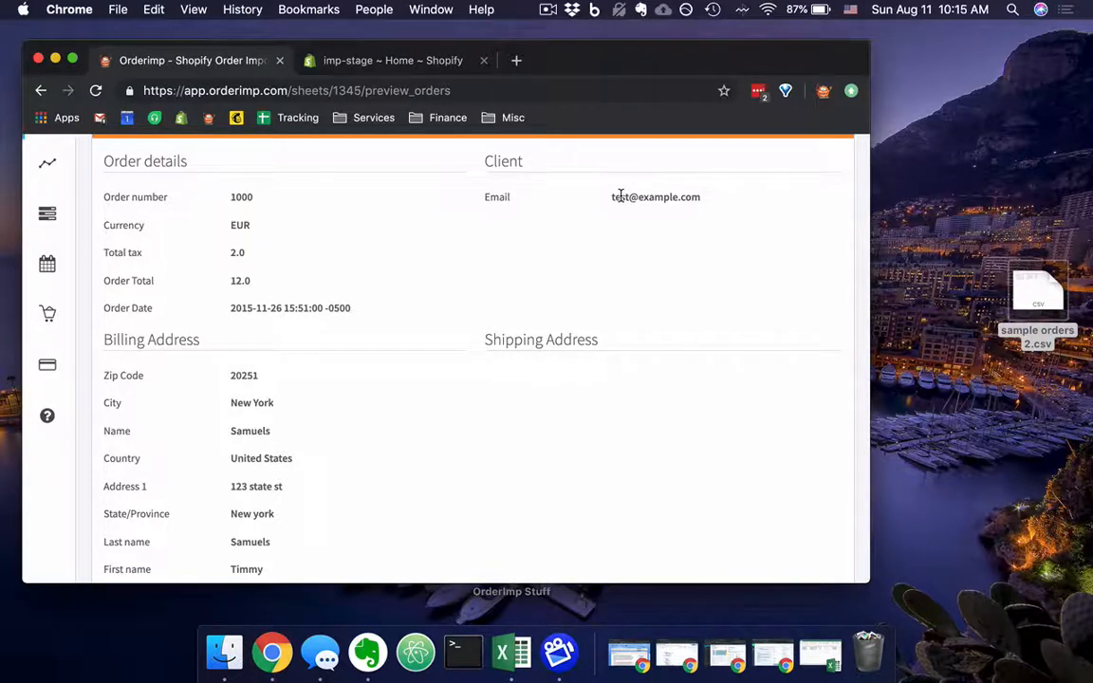
{"action": "scroll", "coordinate": [619, 195], "scroll_direction": "down", "scroll_amount": 3}
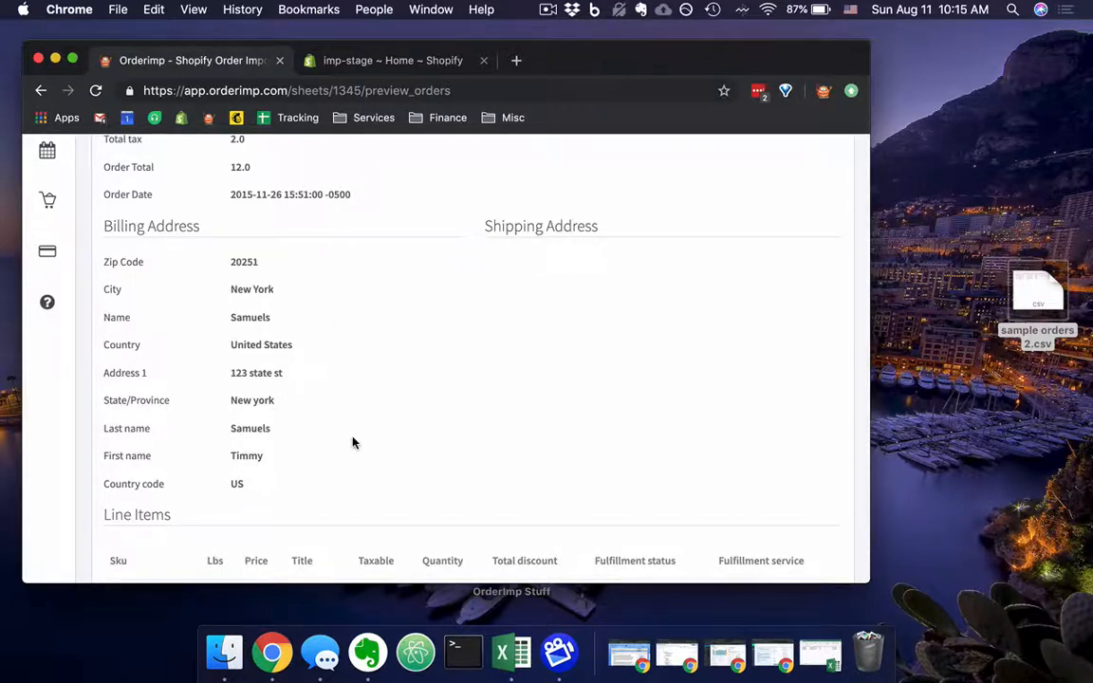
{"action": "scroll", "coordinate": [353, 443], "scroll_direction": "down", "scroll_amount": 2}
{"action": "scroll", "coordinate": [353, 443], "scroll_direction": "down", "scroll_amount": 3}
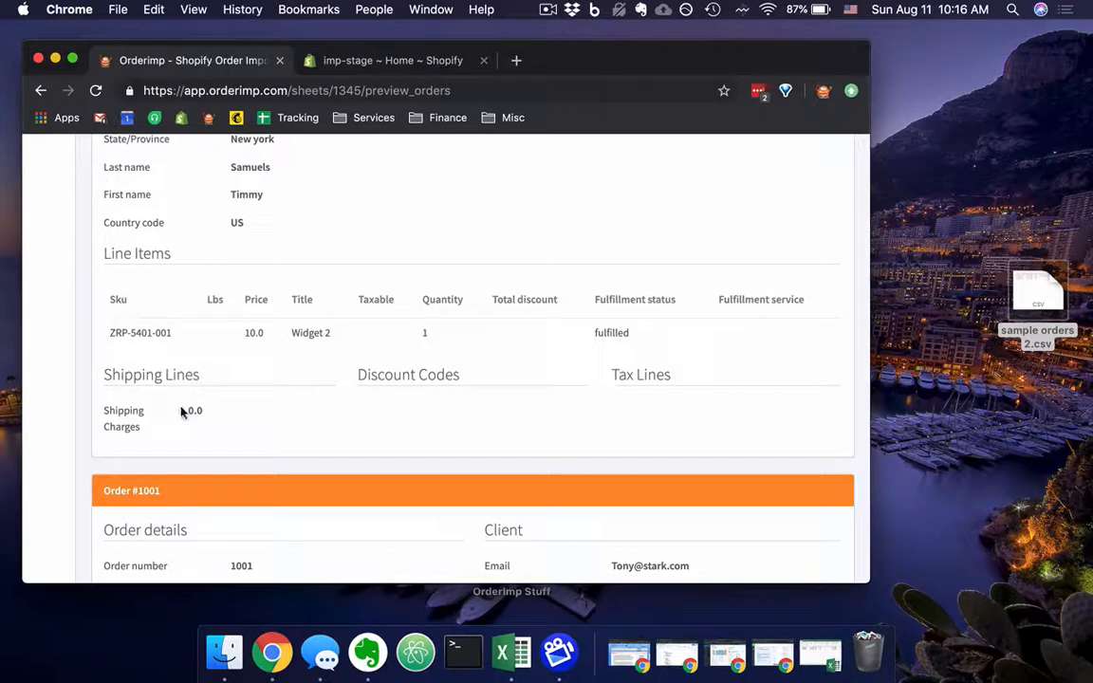
Review the remaining previewed orders, checking their order totals, tax, billing addresses, line item prices and shipping charges.
{"action": "scroll", "coordinate": [181, 410], "scroll_direction": "down", "scroll_amount": 5}
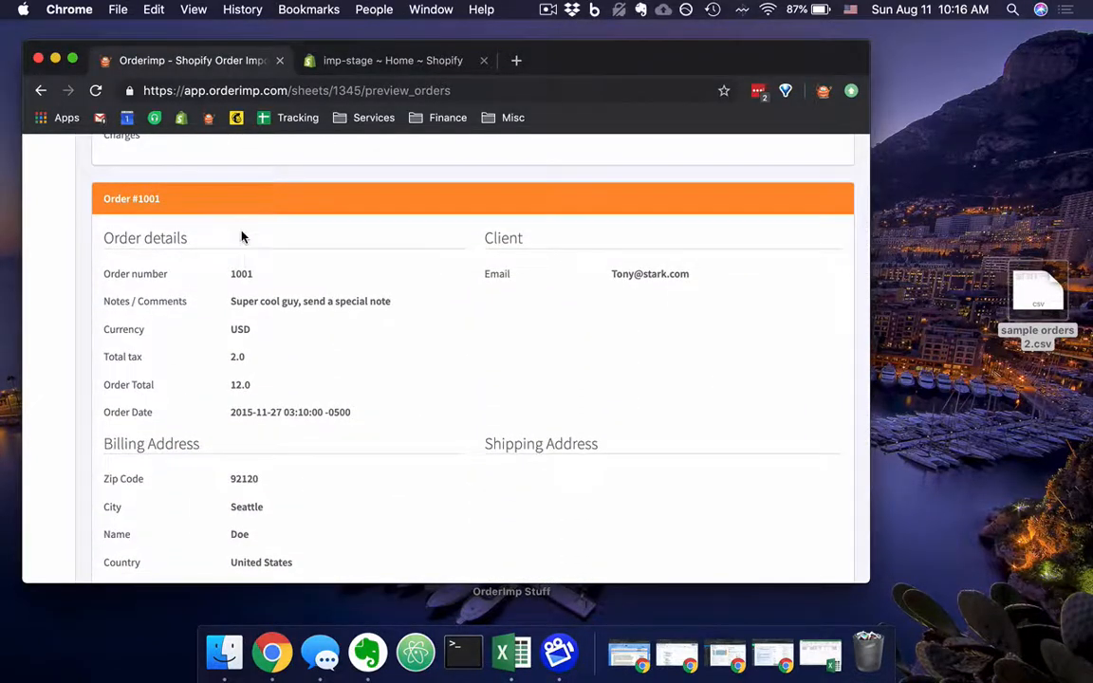
{"action": "scroll", "coordinate": [241, 237], "scroll_direction": "down", "scroll_amount": 1}
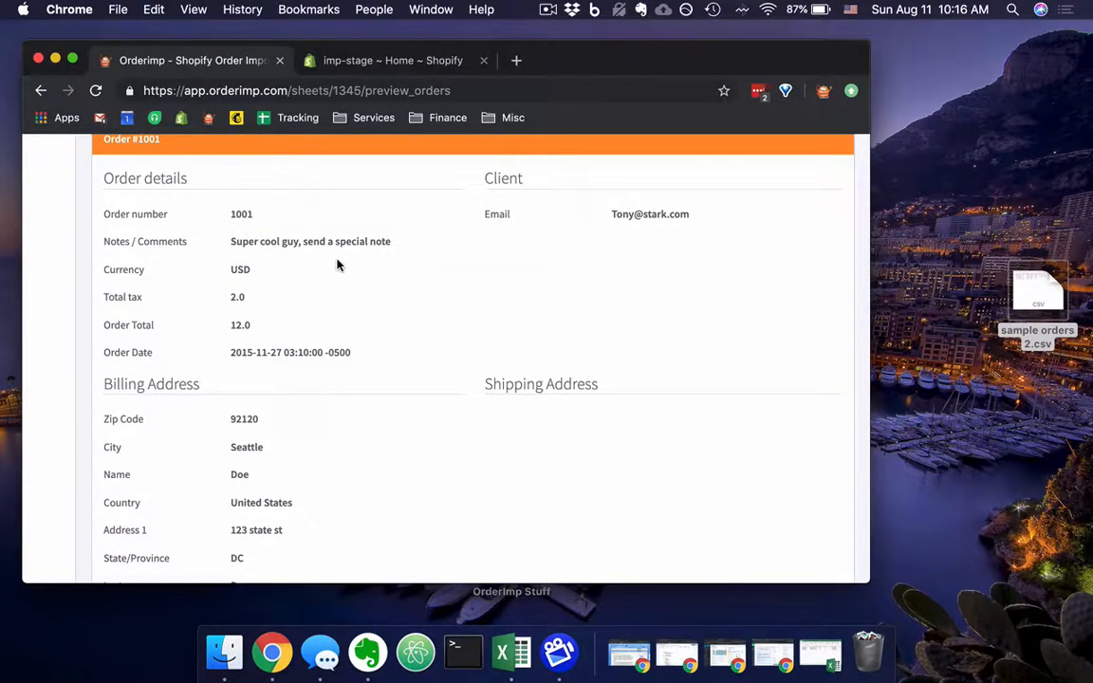
{"action": "scroll", "coordinate": [337, 265], "scroll_direction": "down", "scroll_amount": 9}
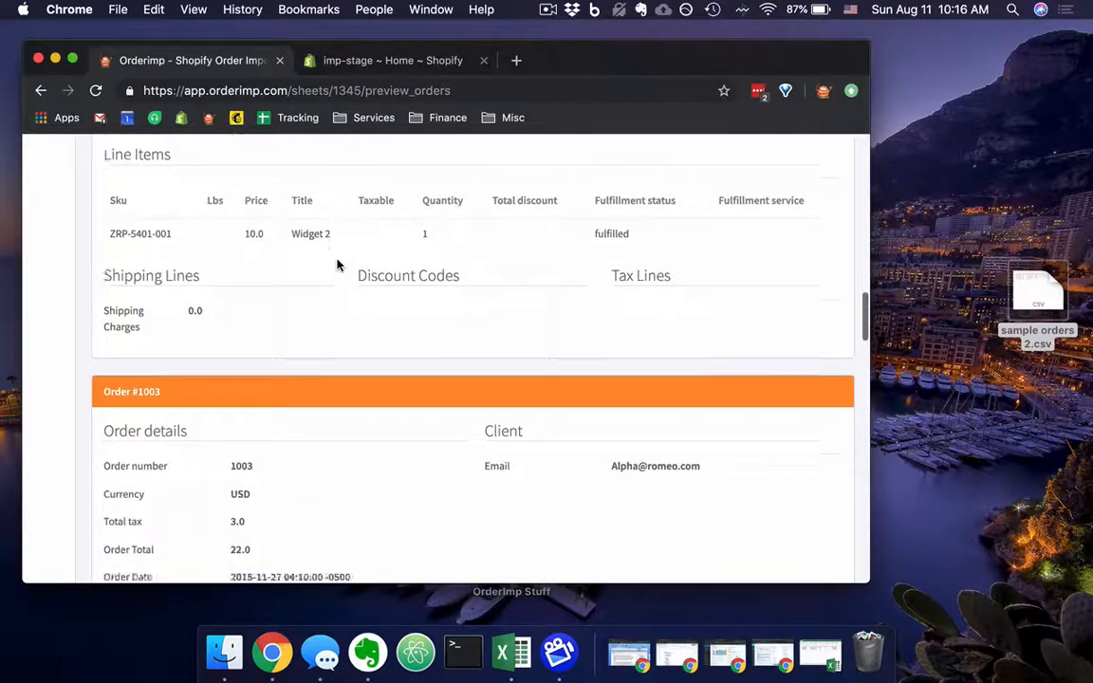
{"action": "scroll", "coordinate": [337, 265], "scroll_direction": "down", "scroll_amount": 3}
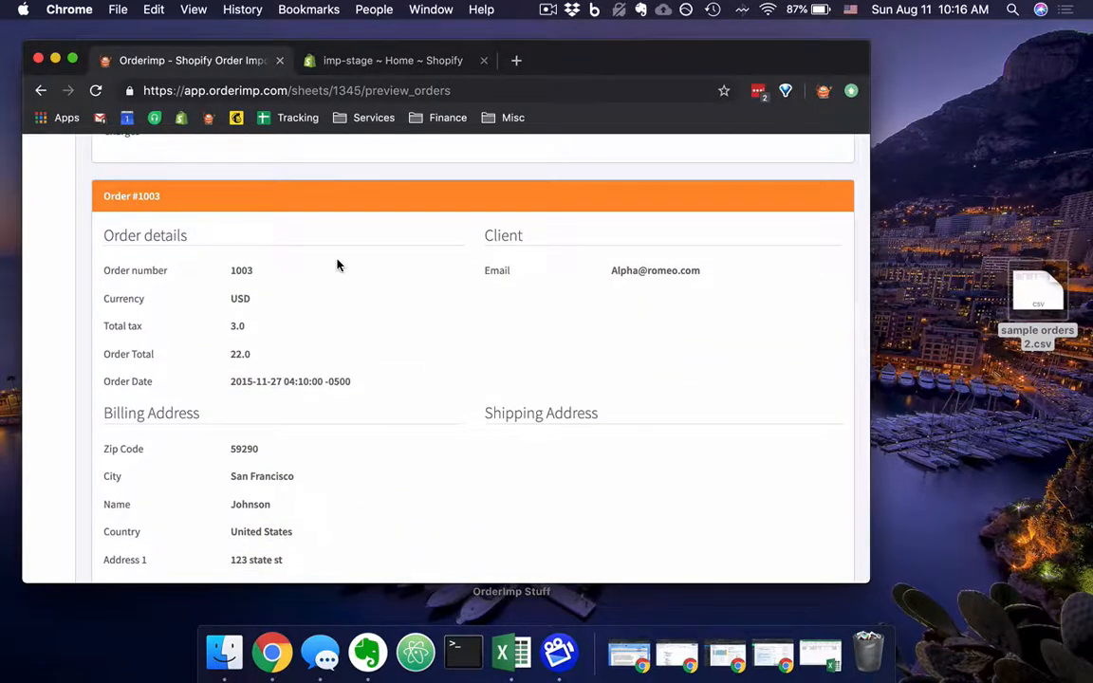
{"action": "scroll", "coordinate": [337, 265], "scroll_direction": "down", "scroll_amount": 14}
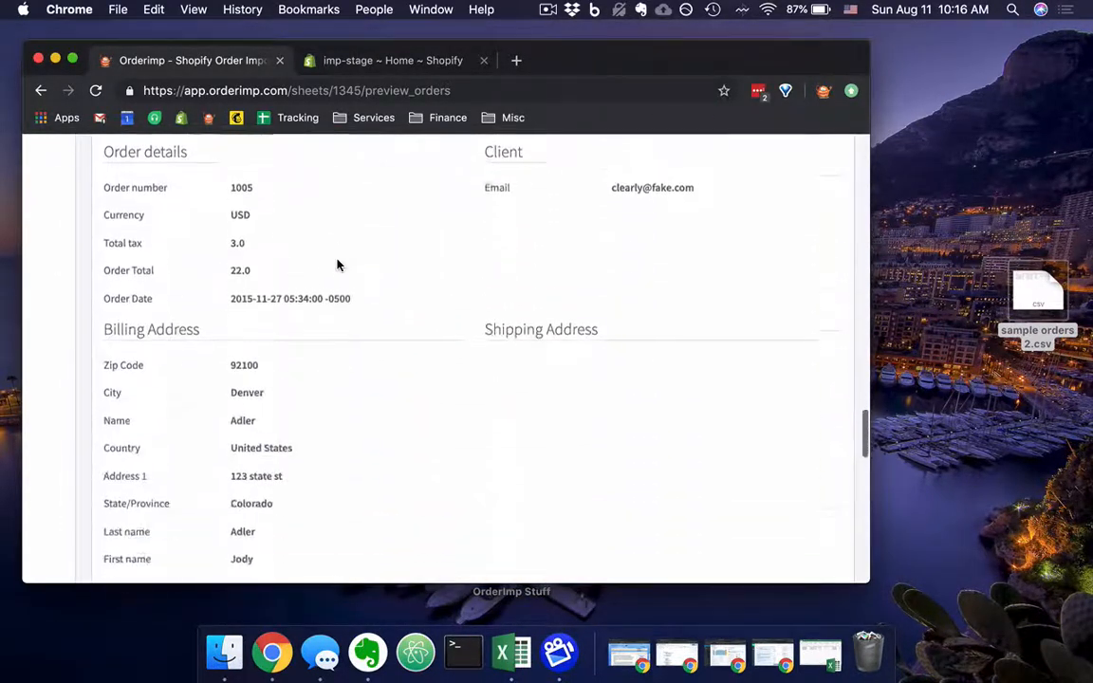
{"action": "scroll", "coordinate": [337, 265], "scroll_direction": "down", "scroll_amount": 4}
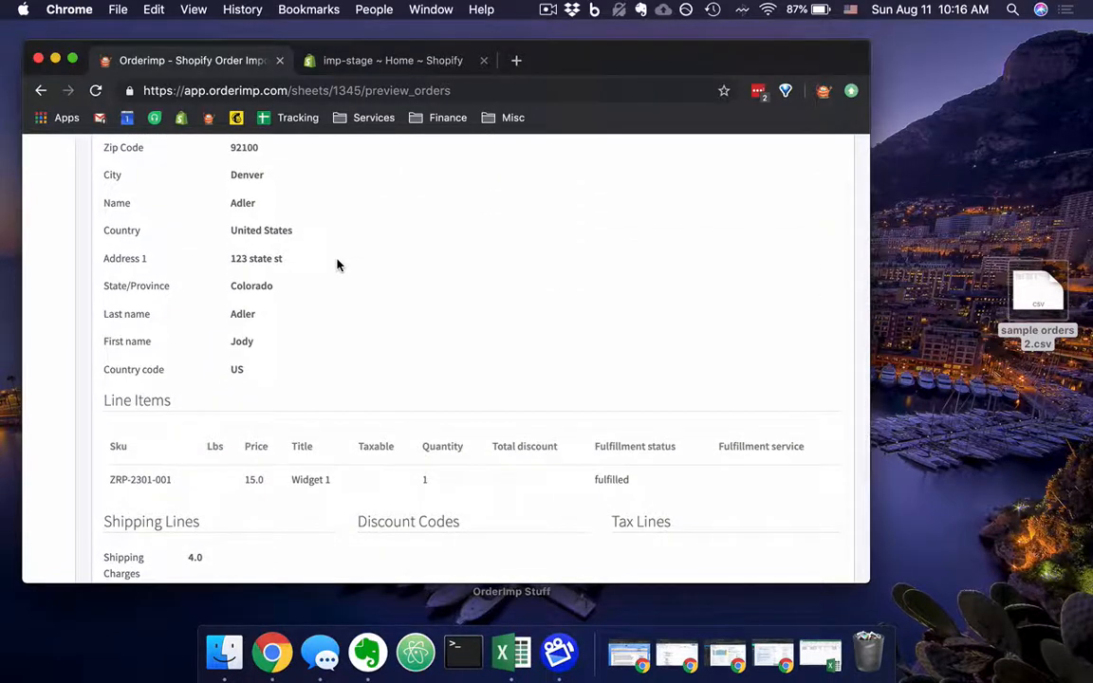
{"action": "scroll", "coordinate": [337, 265], "scroll_direction": "down", "scroll_amount": 11}
{"action": "scroll", "coordinate": [336, 265], "scroll_direction": "up", "scroll_amount": 3}
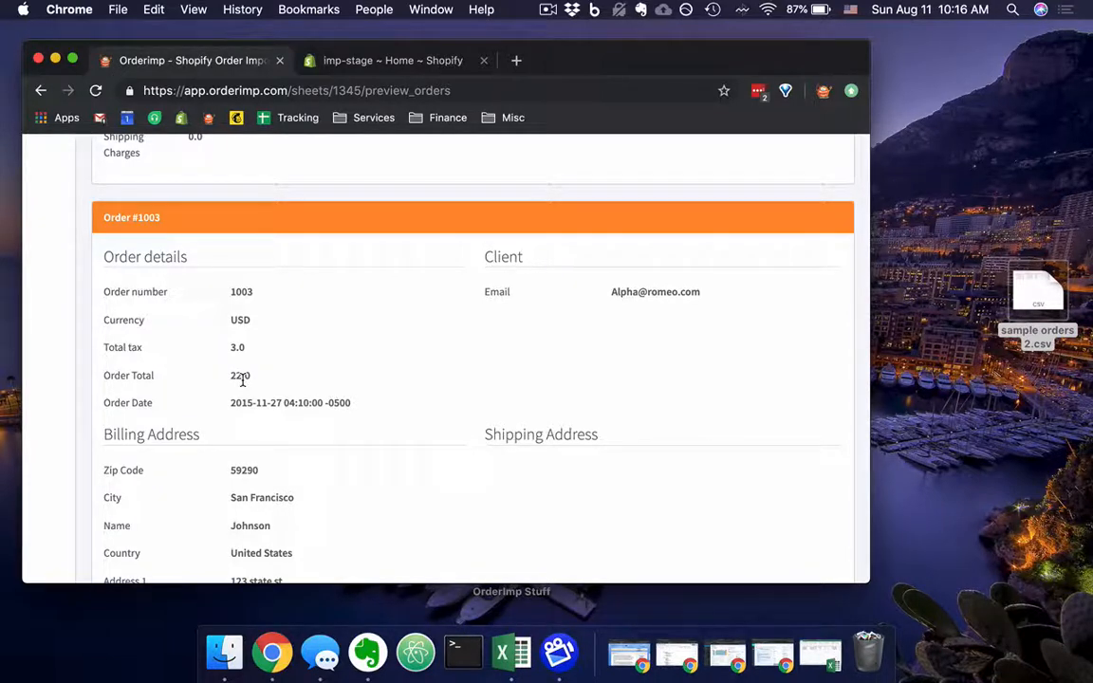
{"action": "scroll", "coordinate": [242, 379], "scroll_direction": "down", "scroll_amount": 3}
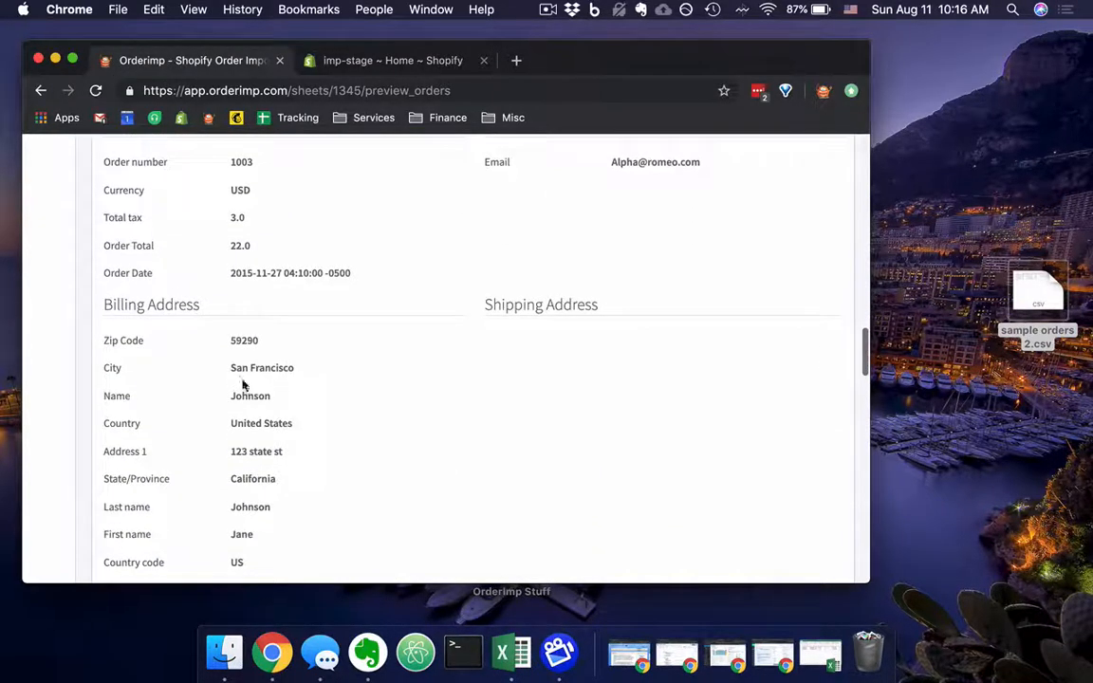
{"action": "scroll", "coordinate": [264, 208], "scroll_direction": "down", "scroll_amount": 4}
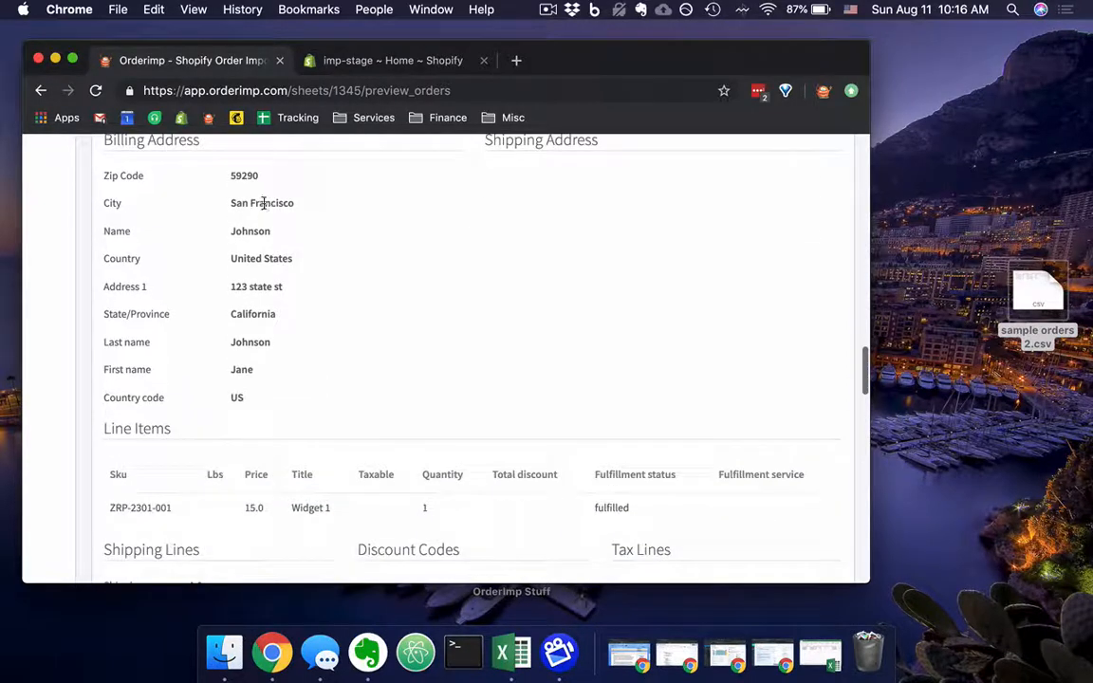
{"action": "scroll", "coordinate": [244, 517], "scroll_direction": "down", "scroll_amount": 3}
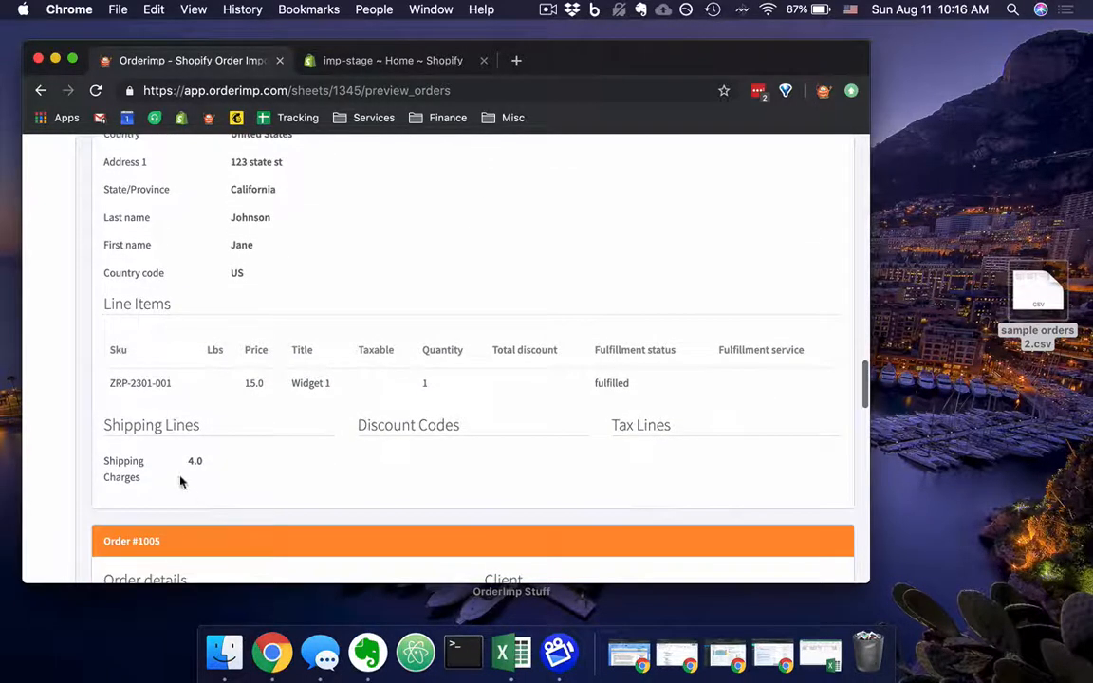
{"action": "scroll", "coordinate": [240, 472], "scroll_direction": "up", "scroll_amount": 2}
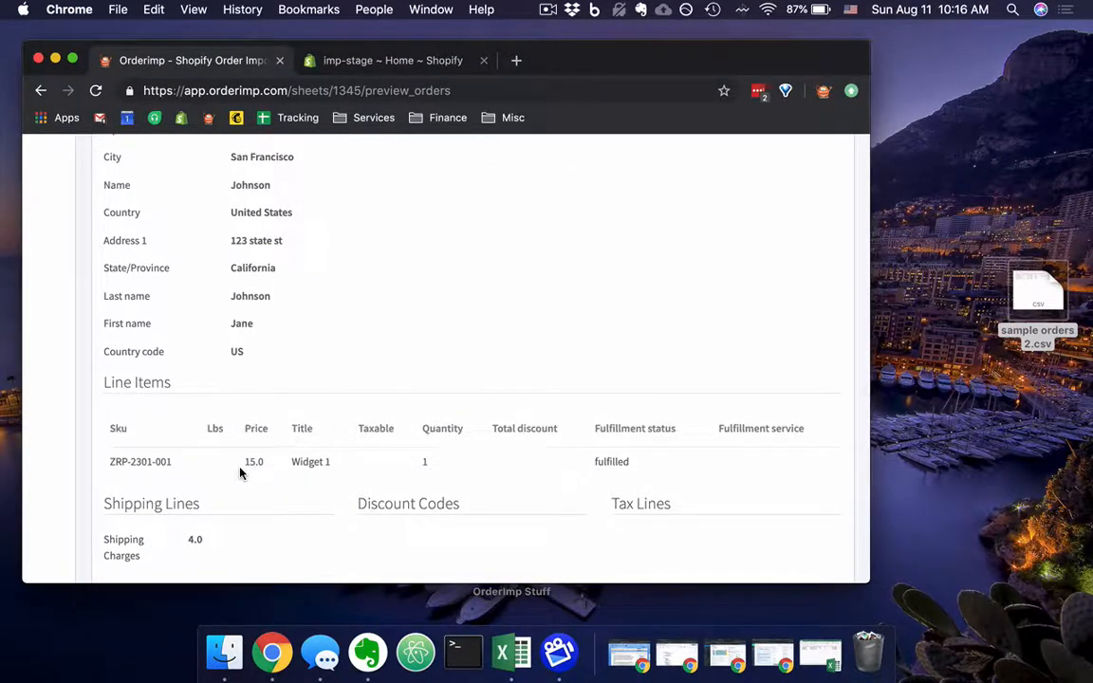
Send the previewed orders to Shopify, confirm the start of the import and dismiss the success message.
{"action": "scroll", "coordinate": [241, 472], "scroll_direction": "up", "scroll_amount": 13}
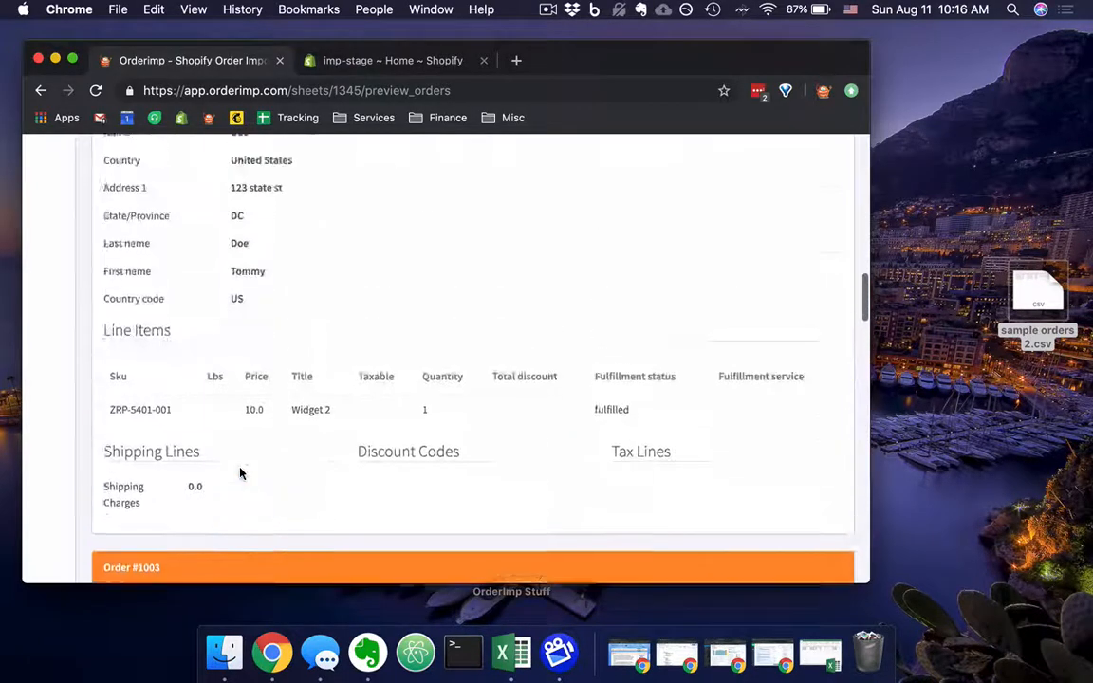
{"action": "scroll", "coordinate": [240, 472], "scroll_direction": "up", "scroll_amount": 15}
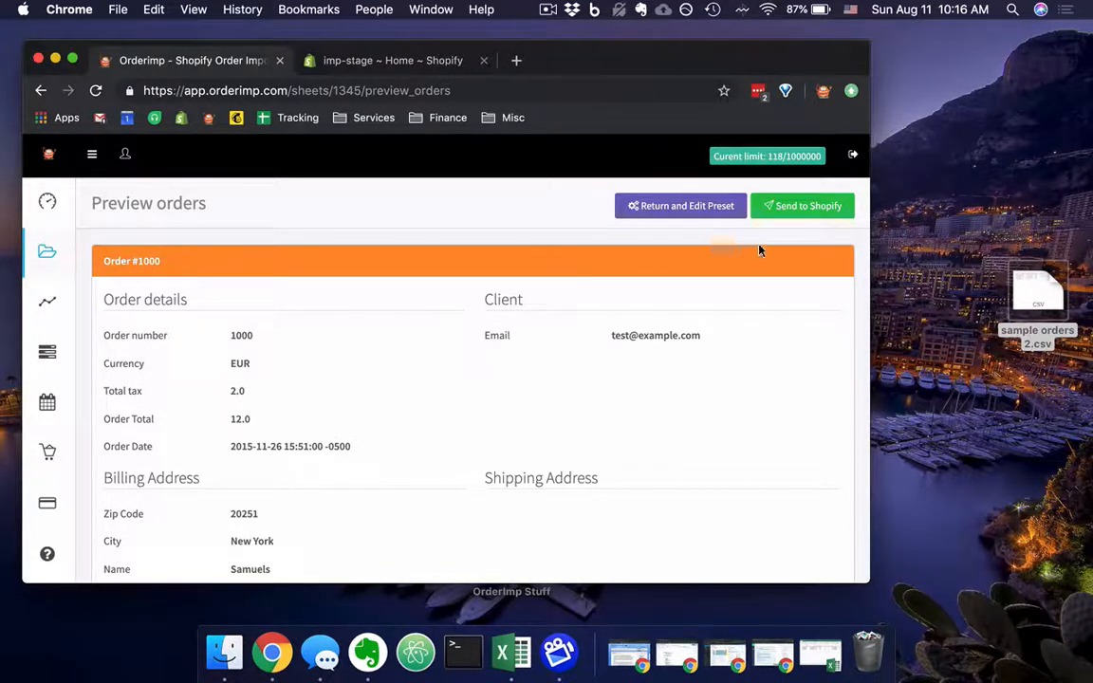
{"action": "left_click", "coordinate": [791, 211]}
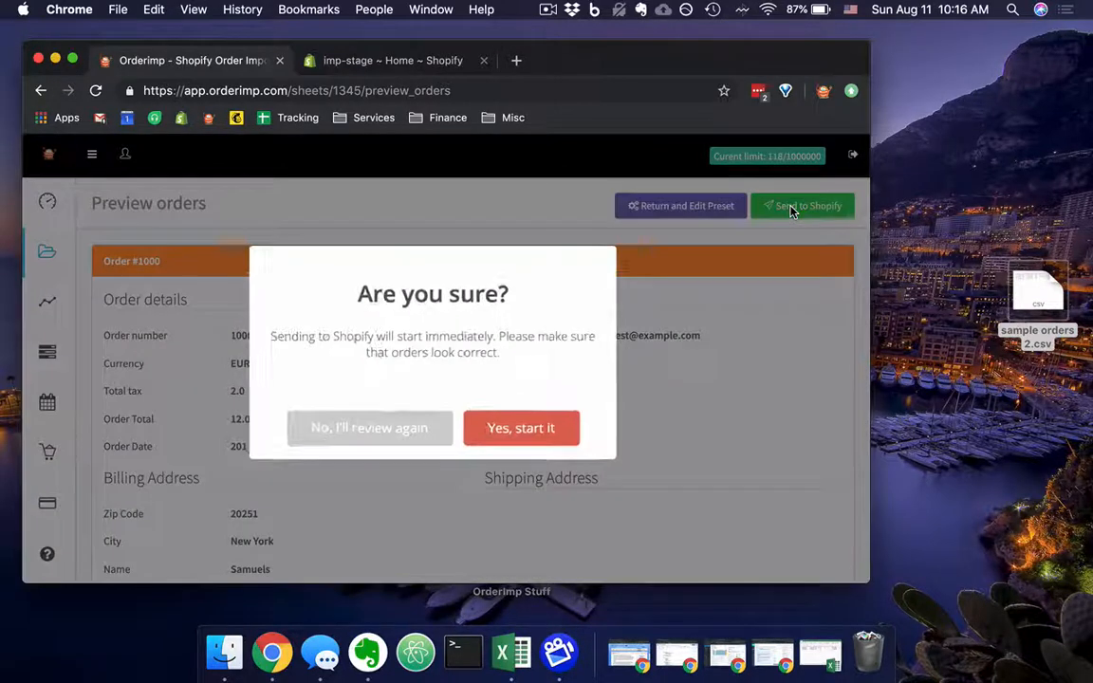
{"action": "left_click", "coordinate": [537, 431]}
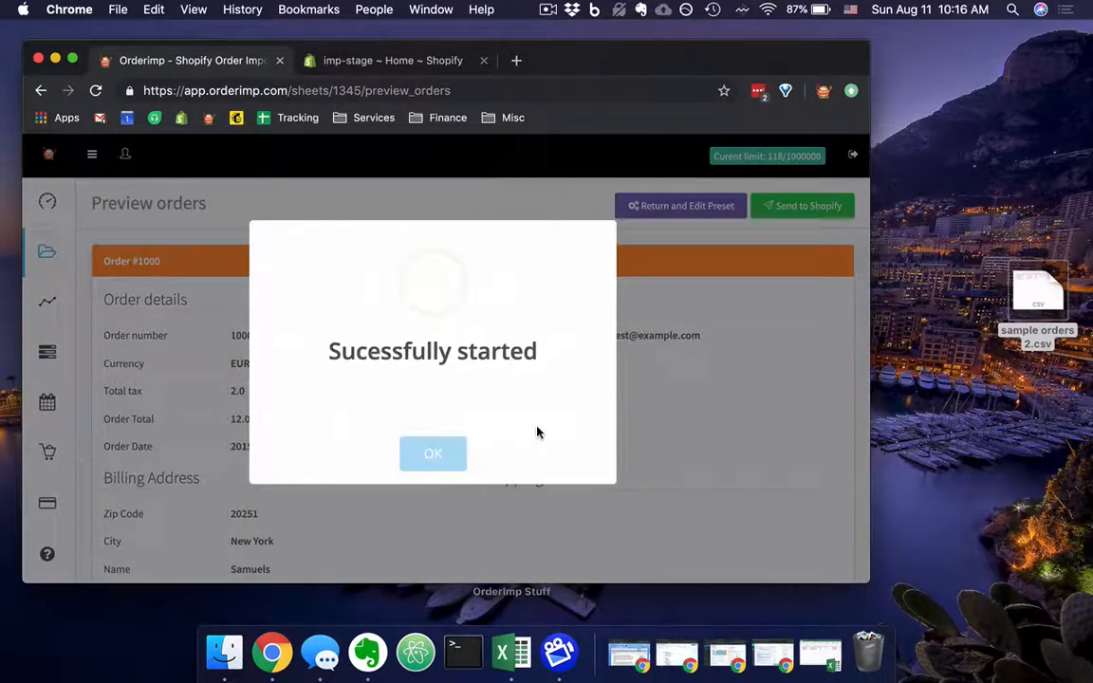
{"action": "left_click", "coordinate": [432, 453]}
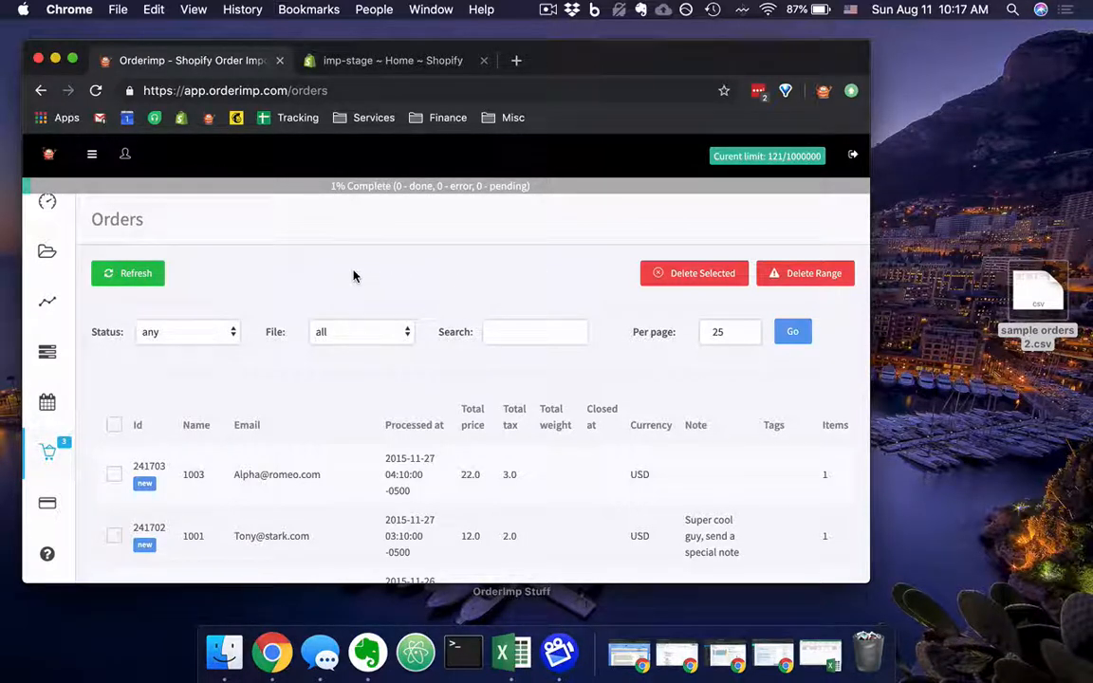
Reload the orders list and check the import status of each order.
{"action": "left_click", "coordinate": [96, 91]}
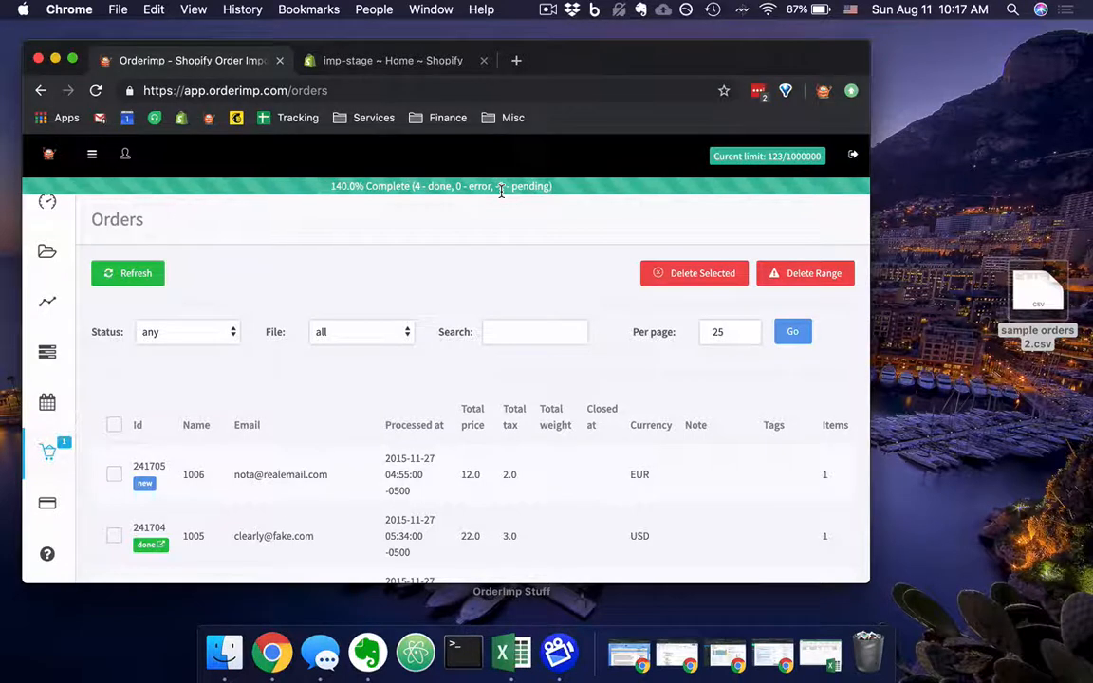
{"action": "left_click", "coordinate": [96, 90]}
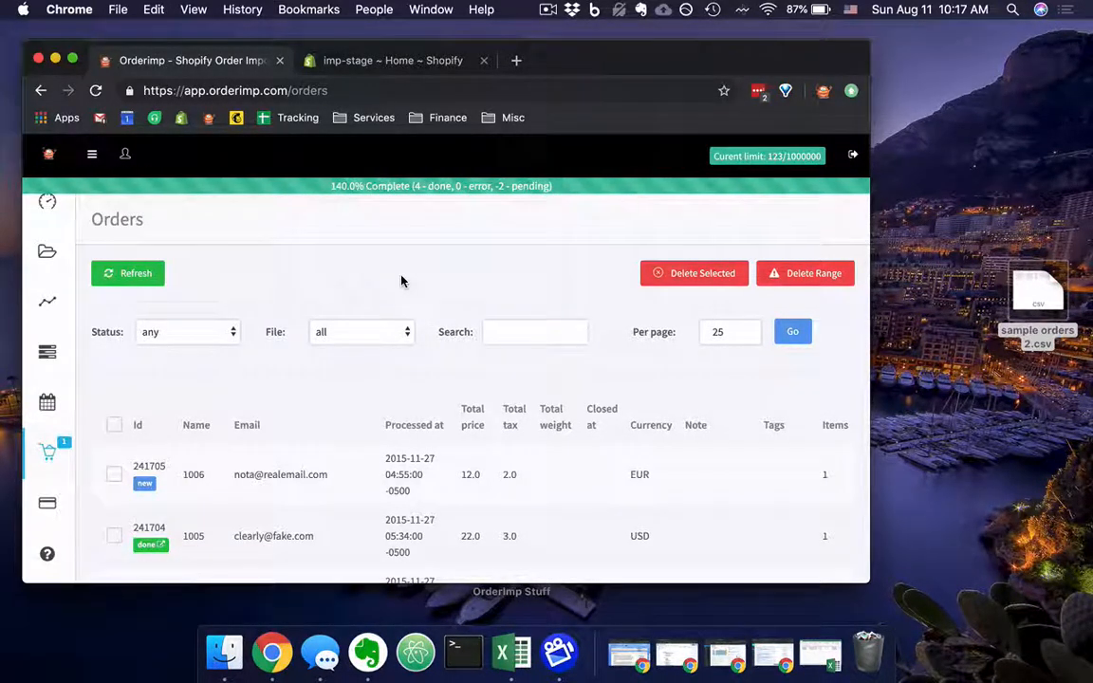
{"action": "scroll", "coordinate": [403, 281], "scroll_direction": "down", "scroll_amount": 3}
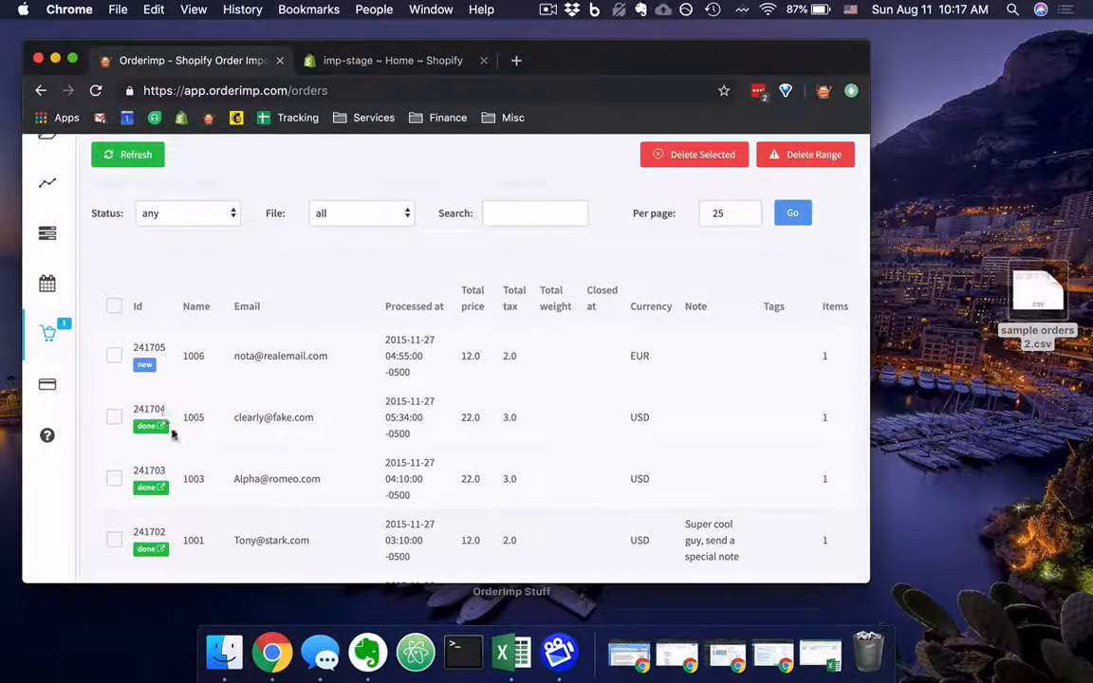
{"action": "scroll", "coordinate": [234, 322], "scroll_direction": "down", "scroll_amount": 1}
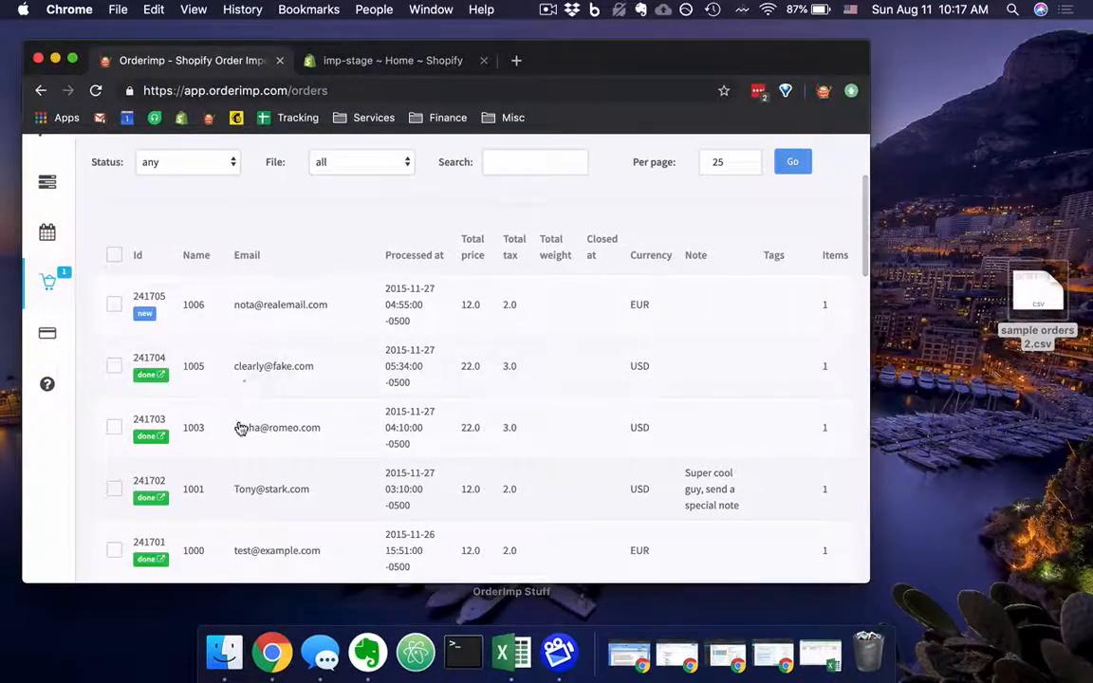
{"action": "scroll", "coordinate": [274, 465], "scroll_direction": "up", "scroll_amount": 1}
{"action": "scroll", "coordinate": [275, 465], "scroll_direction": "up", "scroll_amount": 4}
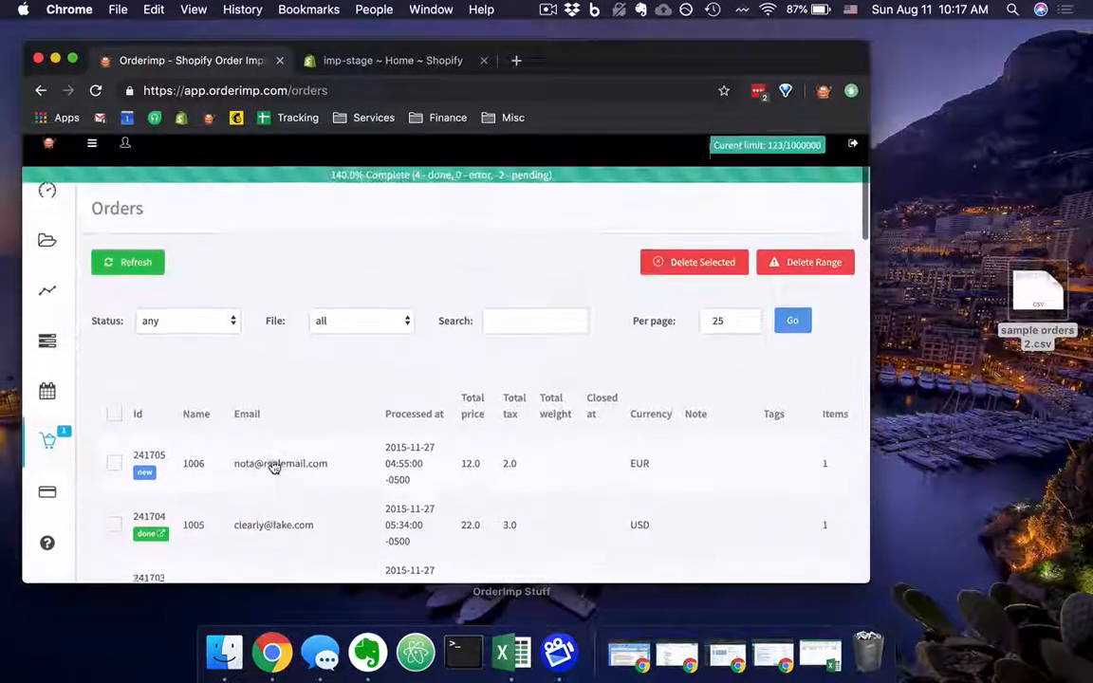
Stop the in-process import task for sample_orders_2.csv in the task list and confirm the stop.
{"action": "left_click", "coordinate": [49, 355]}
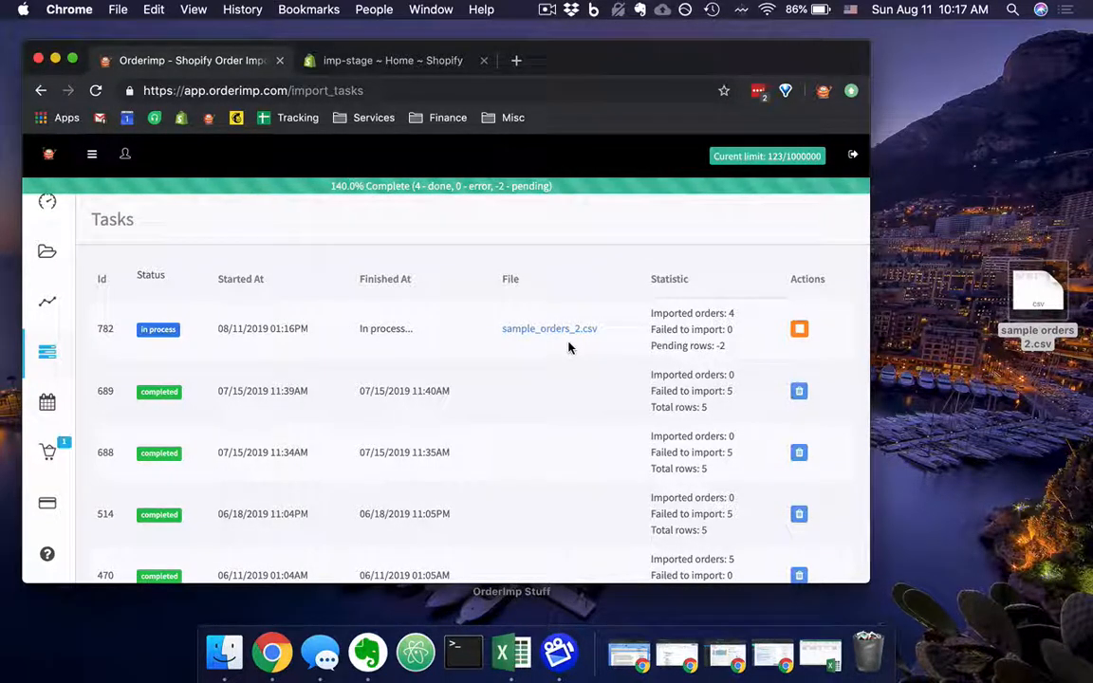
{"action": "left_click", "coordinate": [799, 330]}
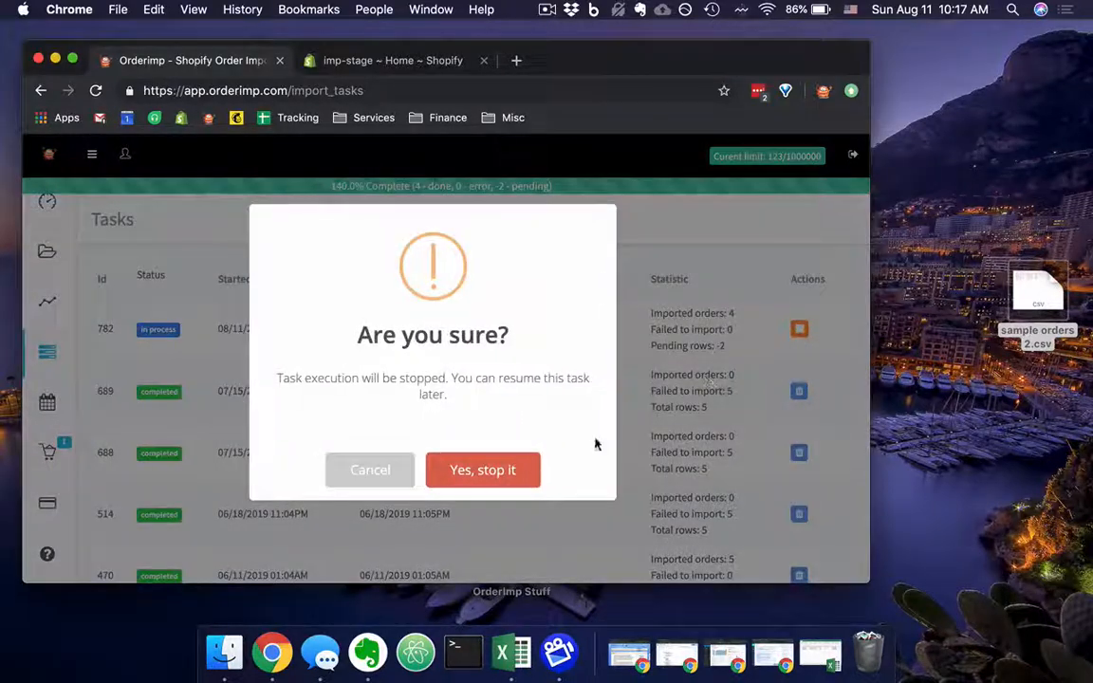
{"action": "left_click", "coordinate": [525, 470]}
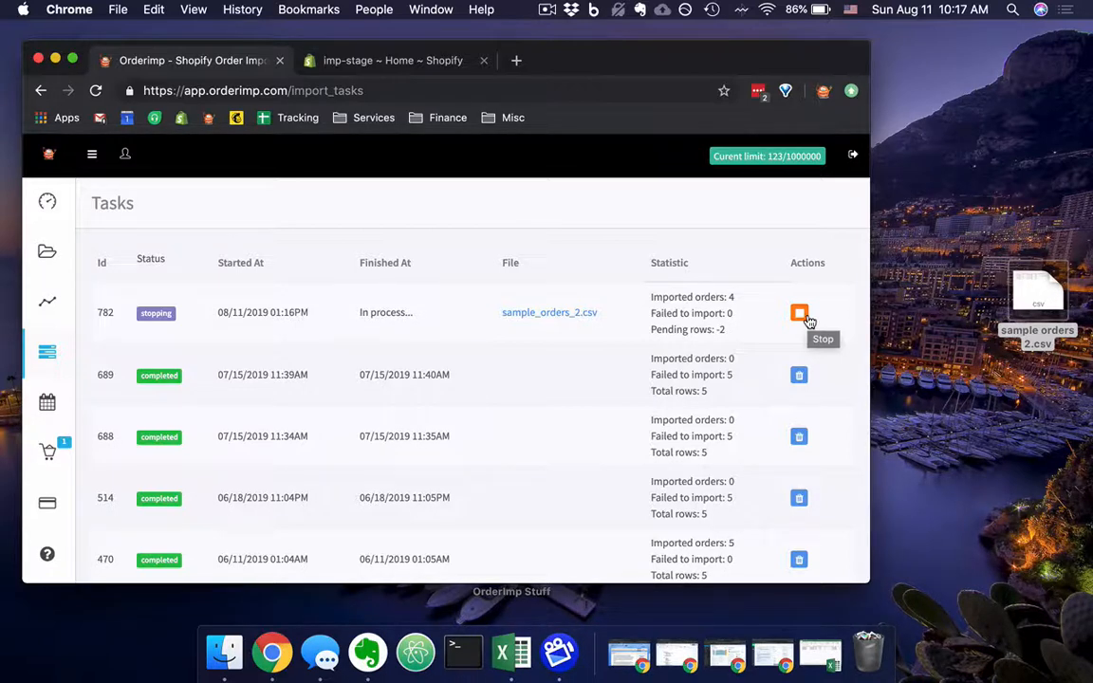
Switch to the imp-stage Shopify admin and examine the staff order notification recipients in the notification settings.
{"action": "left_click", "coordinate": [391, 60]}
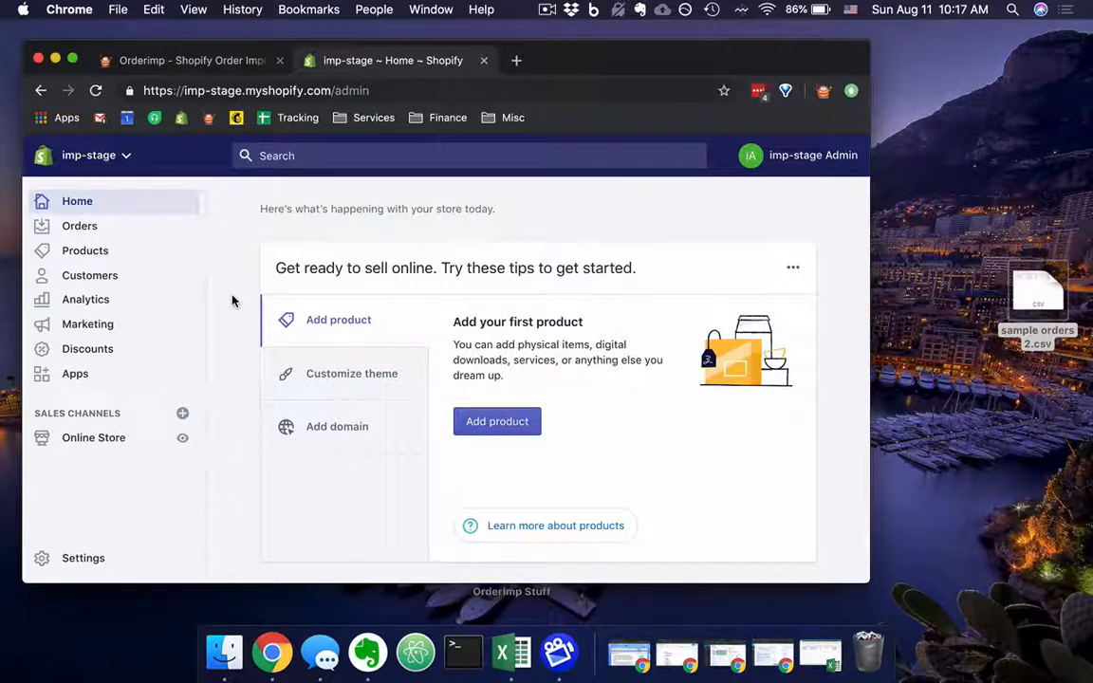
{"action": "left_click", "coordinate": [86, 560]}
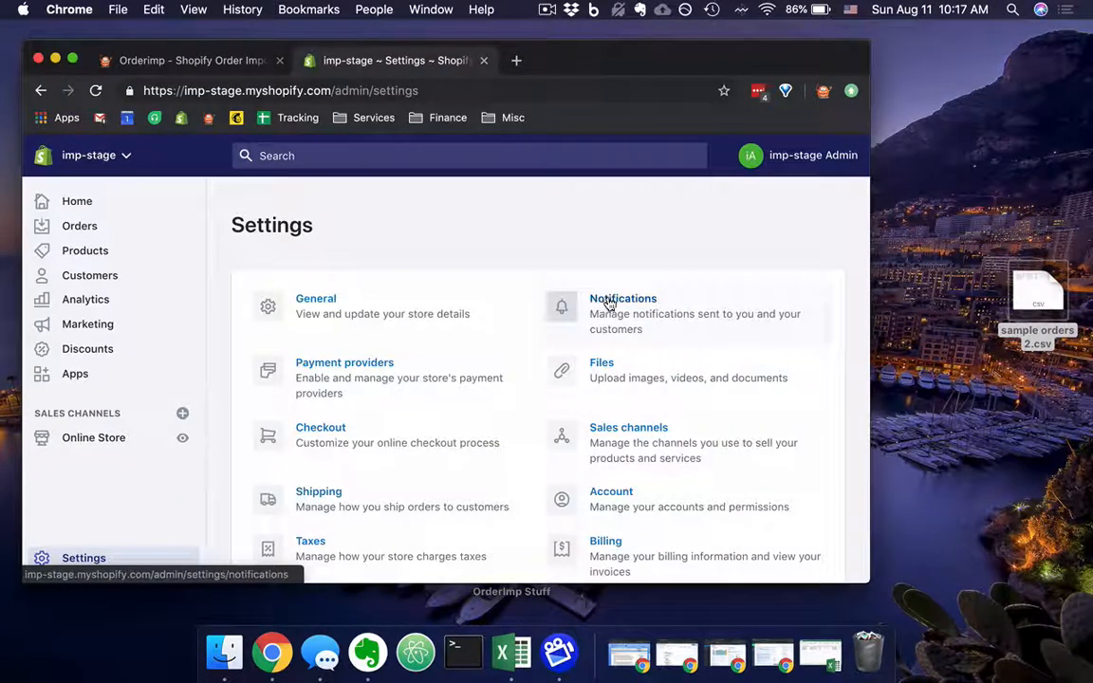
{"action": "left_click", "coordinate": [608, 301]}
{"action": "scroll", "coordinate": [609, 302], "scroll_direction": "down", "scroll_amount": 15}
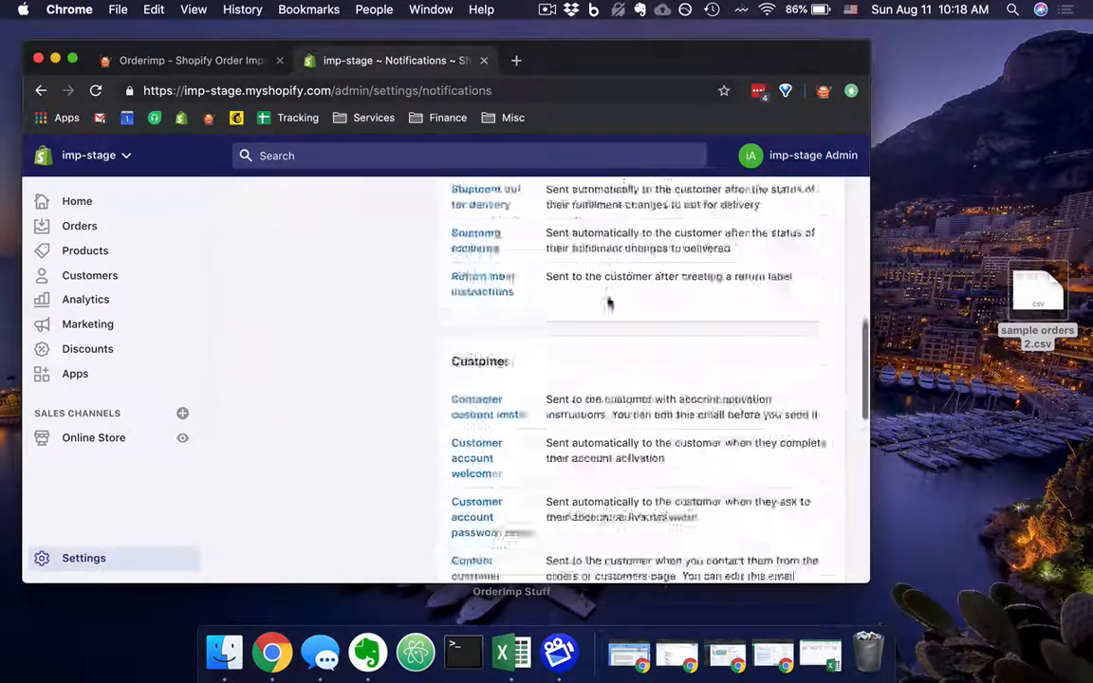
{"action": "scroll", "coordinate": [609, 302], "scroll_direction": "up", "scroll_amount": 3}
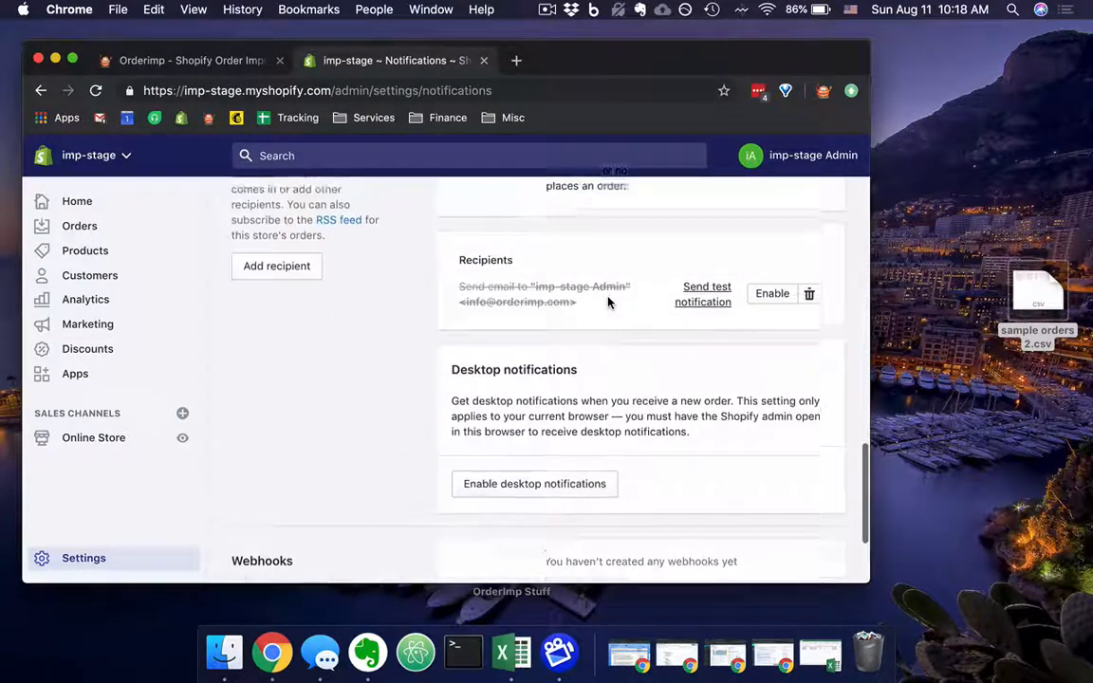
{"action": "scroll", "coordinate": [675, 371], "scroll_direction": "up", "scroll_amount": 2}
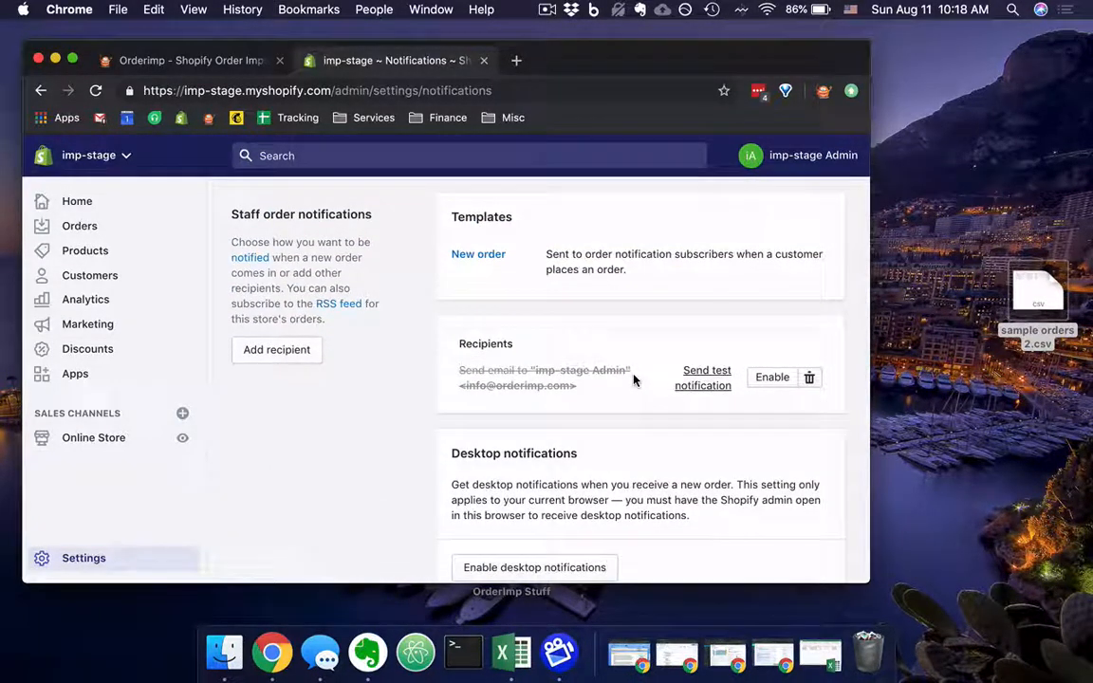
{"action": "scroll", "coordinate": [634, 380], "scroll_direction": "up", "scroll_amount": 1}
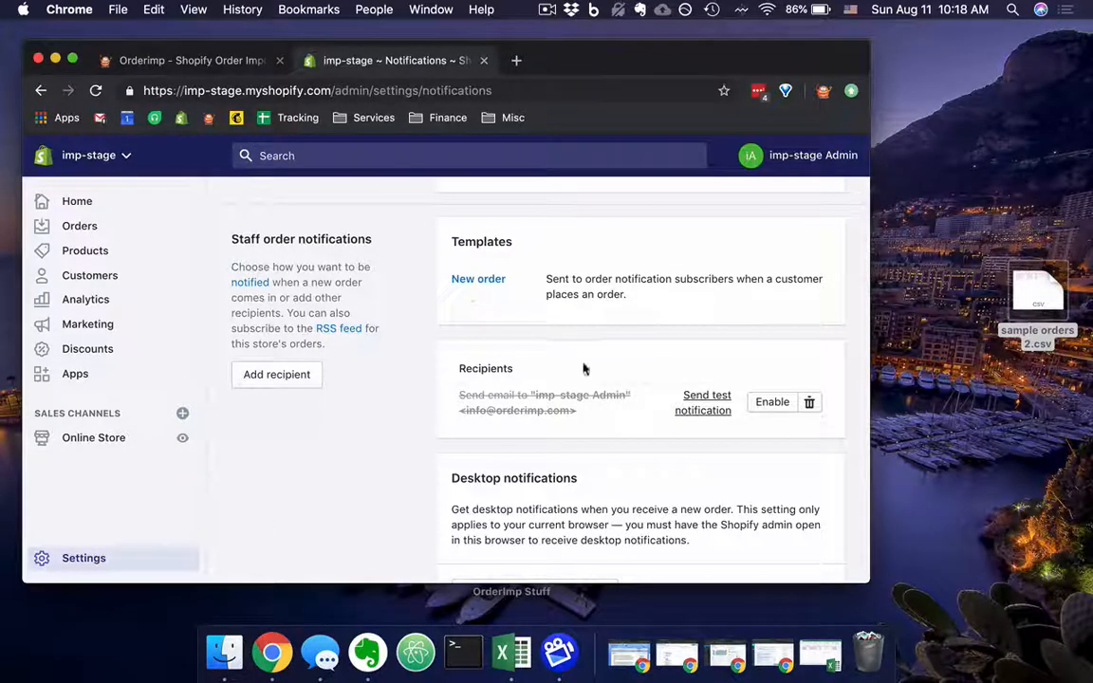
{"action": "scroll", "coordinate": [546, 382], "scroll_direction": "down", "scroll_amount": 1}
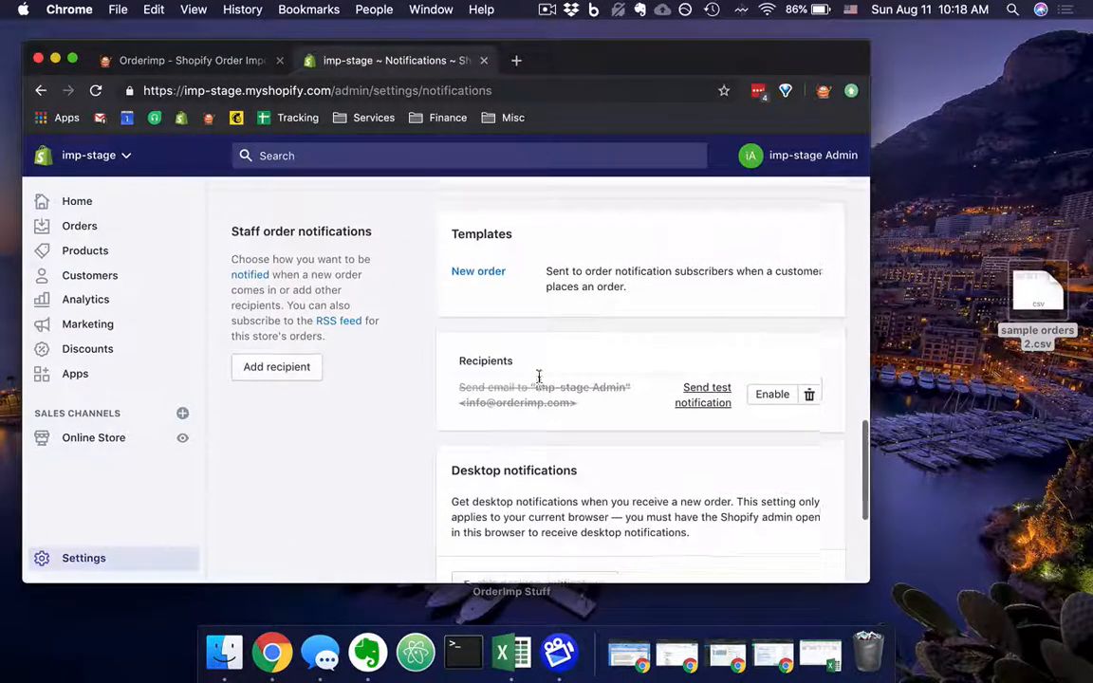
{"action": "scroll", "coordinate": [539, 379], "scroll_direction": "up", "scroll_amount": 2}
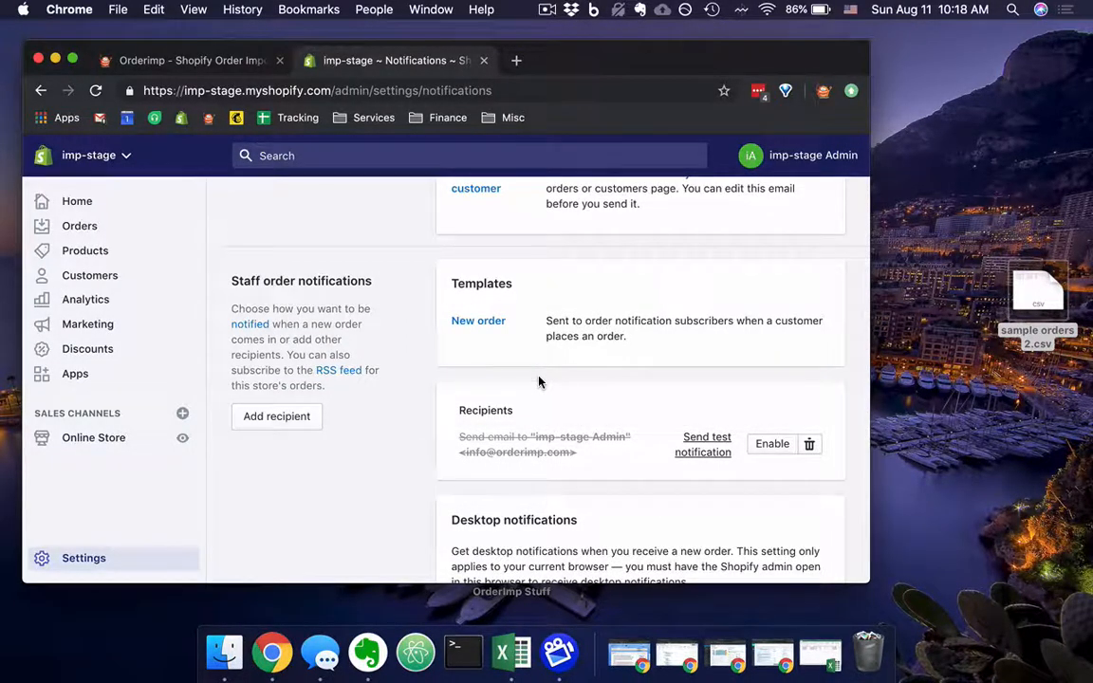
Open the store's order list, check the bulk archive and unarchive actions for the first order, and deselect it.
{"action": "left_click", "coordinate": [78, 227]}
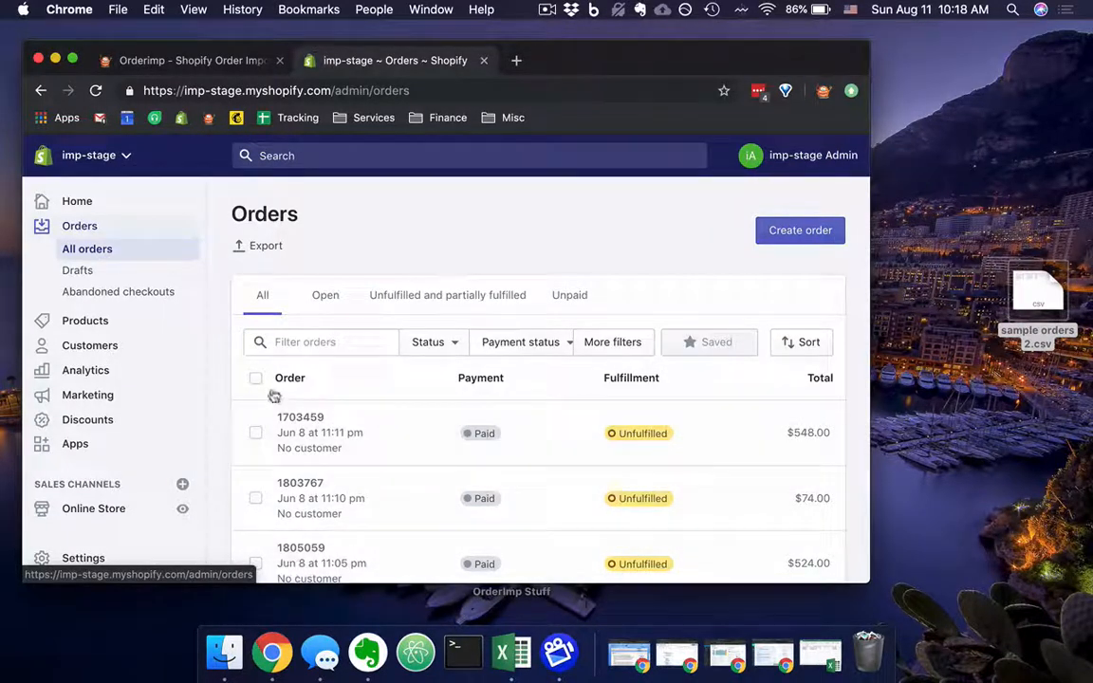
{"action": "left_click", "coordinate": [255, 435]}
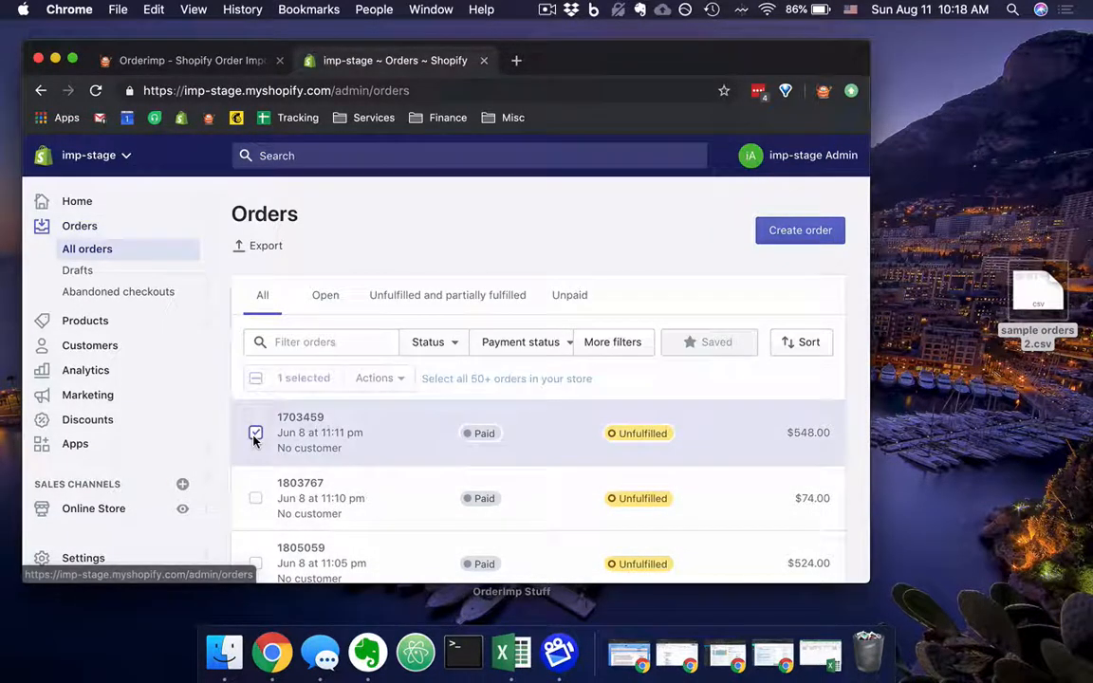
{"action": "left_click", "coordinate": [405, 381]}
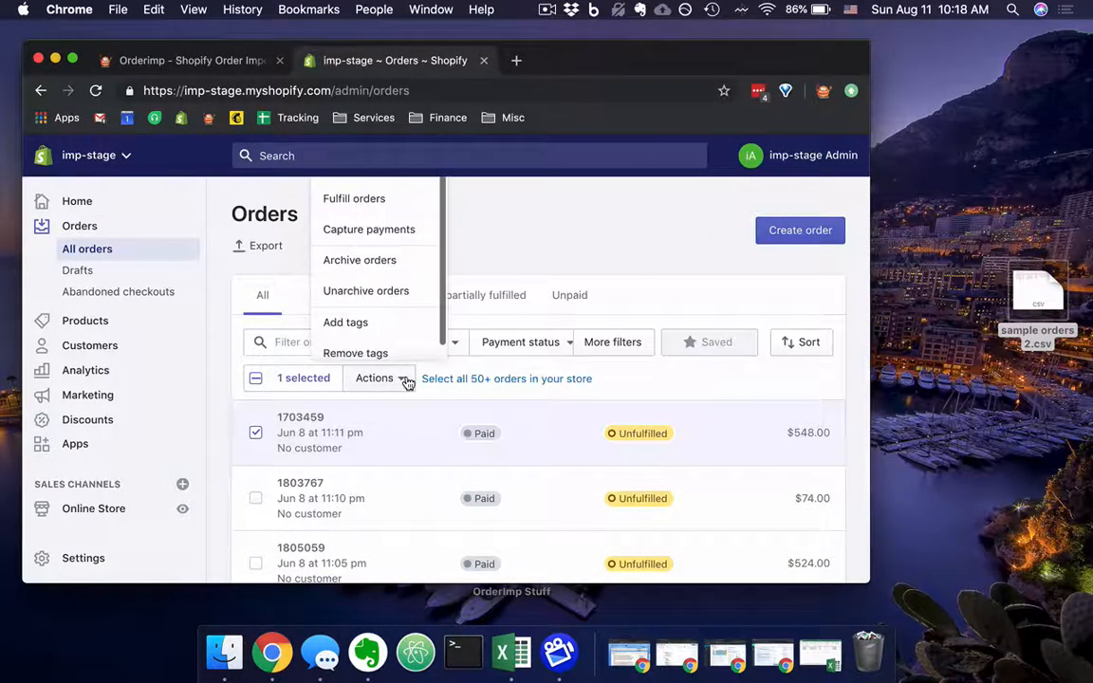
{"action": "left_click", "coordinate": [356, 291]}
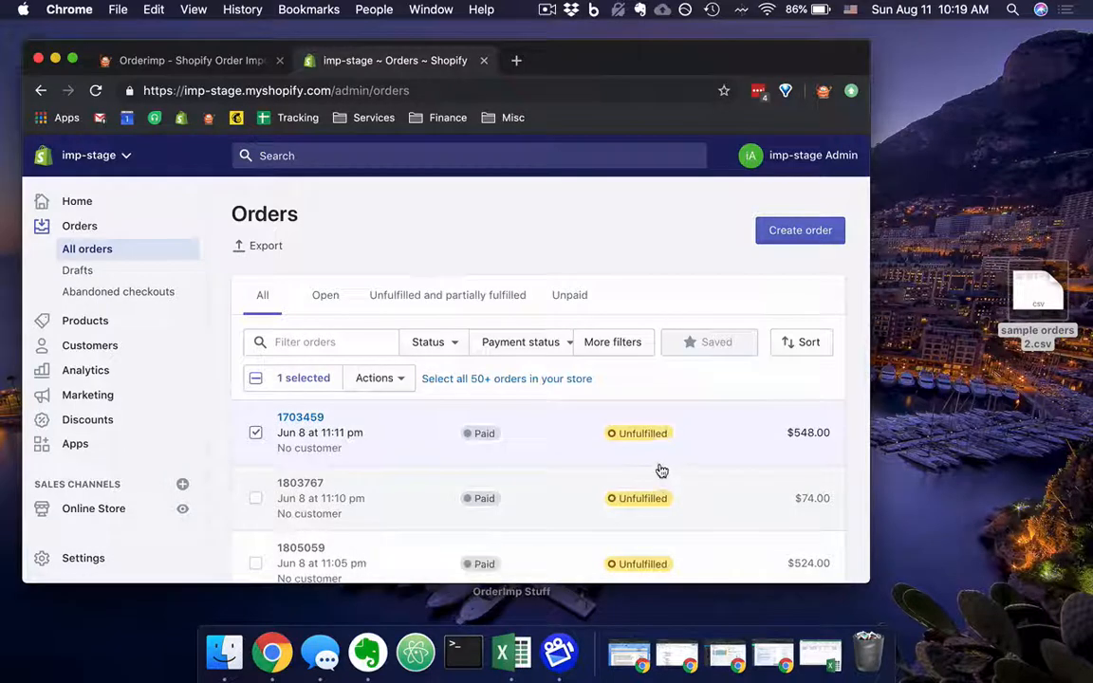
{"action": "left_click", "coordinate": [256, 434]}
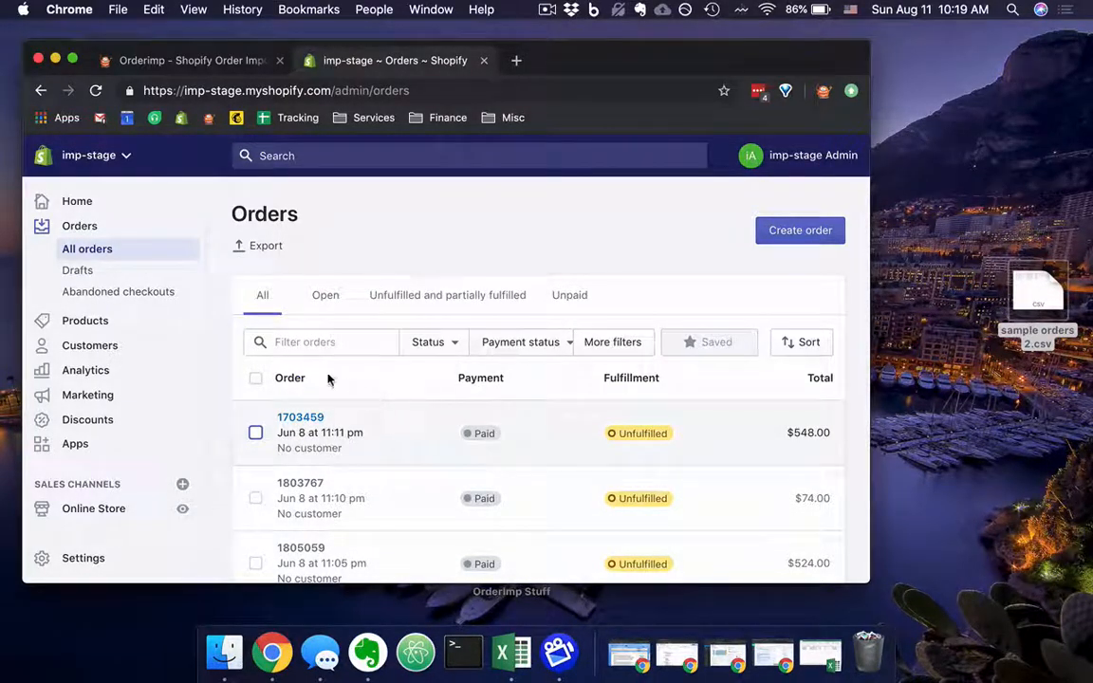
Set the analytics overview dashboard's date range to start on 2012-08-11 and examine the total sales over time.
{"action": "left_click", "coordinate": [84, 379]}
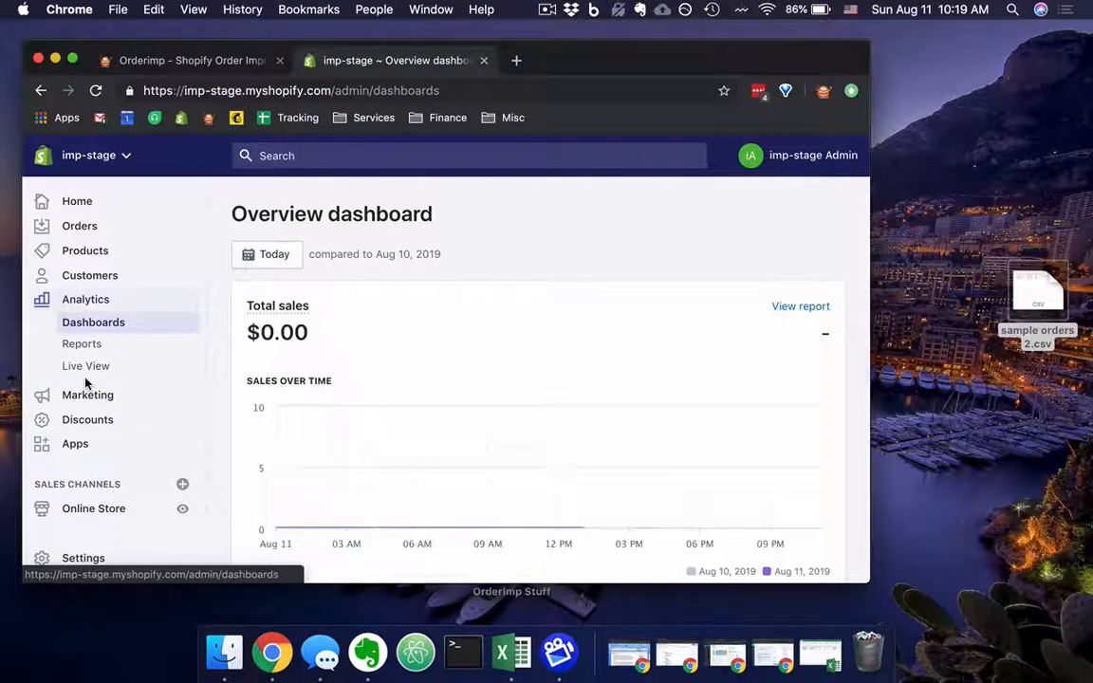
{"action": "scroll", "coordinate": [381, 395], "scroll_direction": "down", "scroll_amount": 5}
{"action": "scroll", "coordinate": [381, 397], "scroll_direction": "down", "scroll_amount": 10}
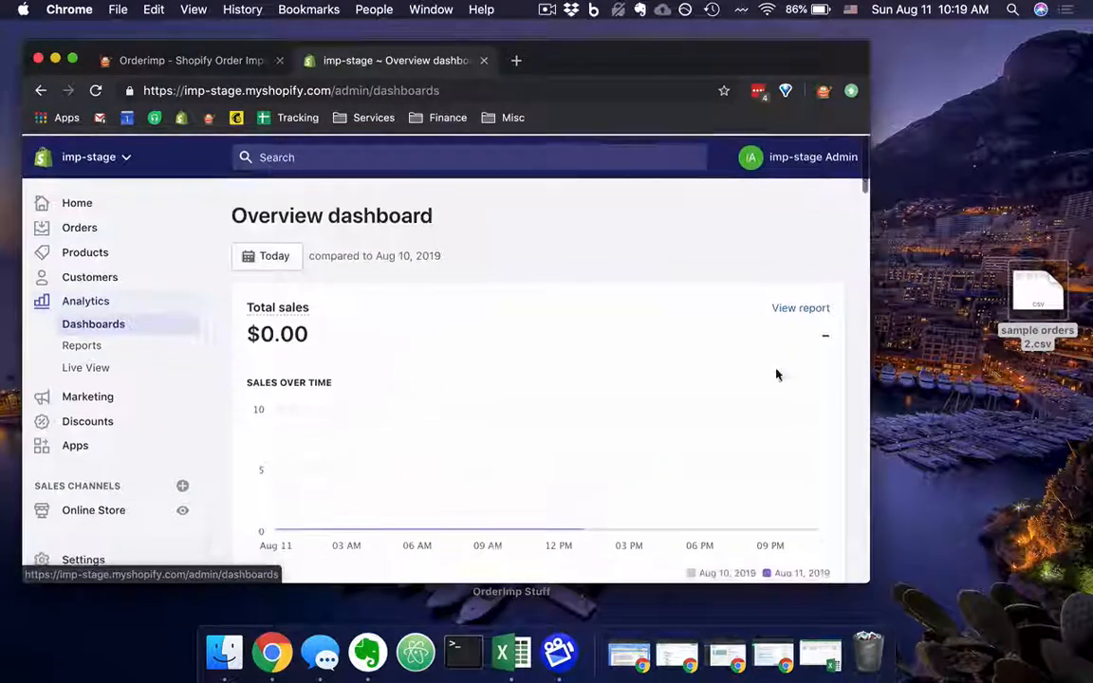
{"action": "left_click", "coordinate": [297, 262]}
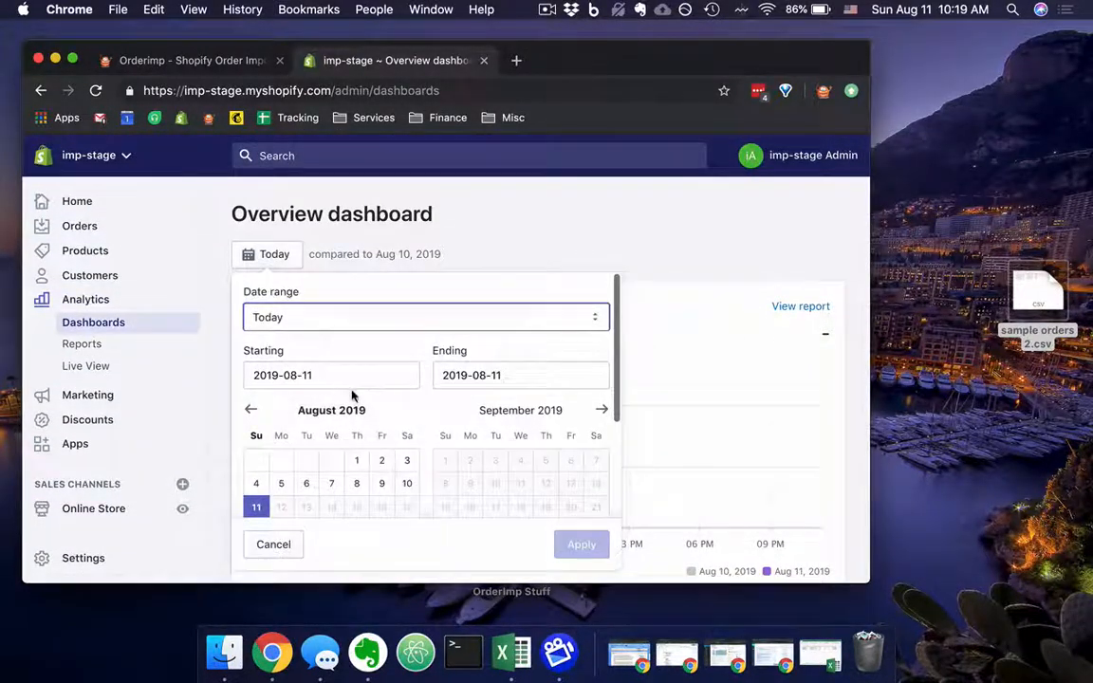
{"action": "left_click", "coordinate": [280, 377]}
{"action": "key", "text": "BackSpace"}
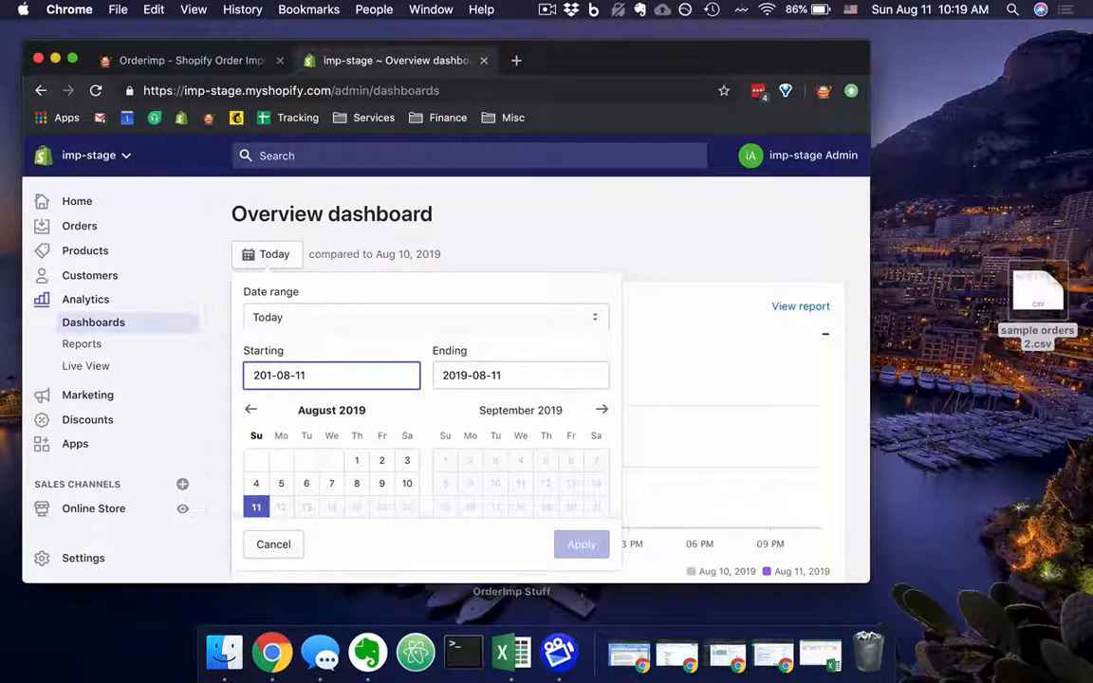
{"action": "type", "text": "2"}
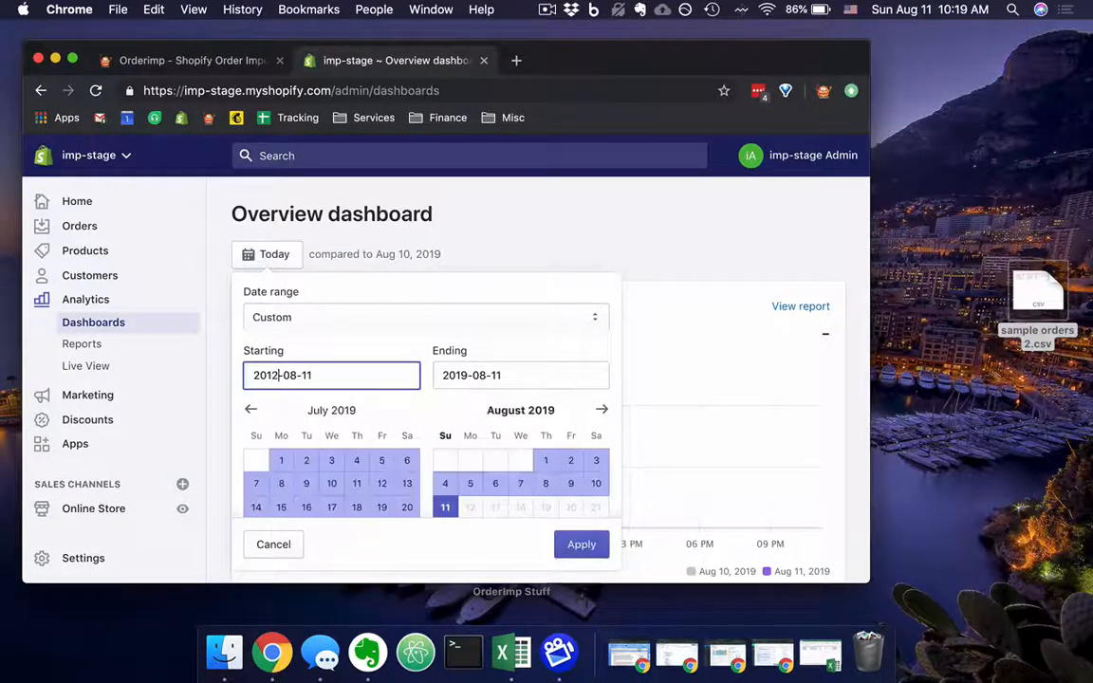
{"action": "left_click", "coordinate": [583, 546]}
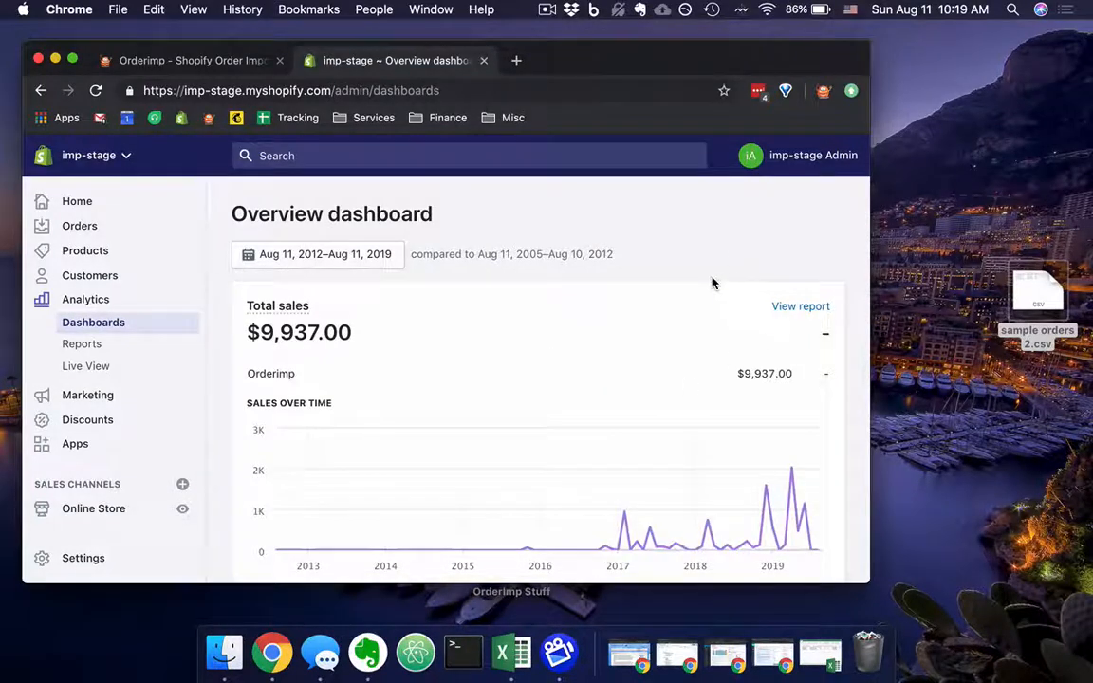
{"action": "scroll", "coordinate": [713, 283], "scroll_direction": "down", "scroll_amount": 2}
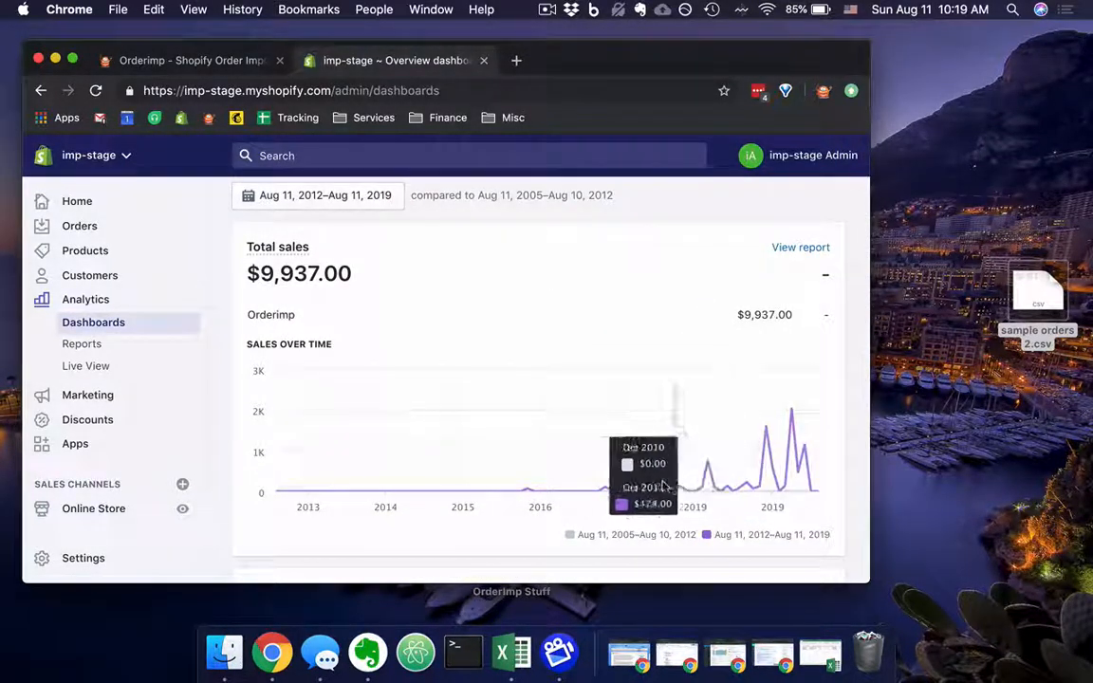
{"action": "scroll", "coordinate": [634, 493], "scroll_direction": "down", "scroll_amount": 1}
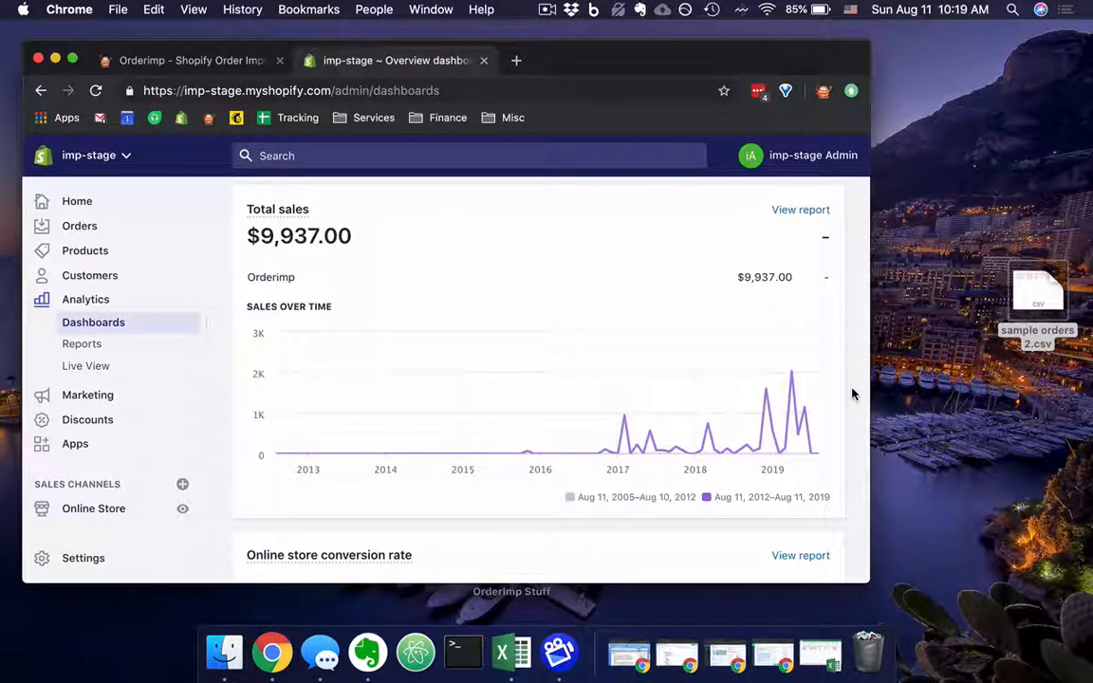
{"action": "scroll", "coordinate": [853, 394], "scroll_direction": "down", "scroll_amount": 1}
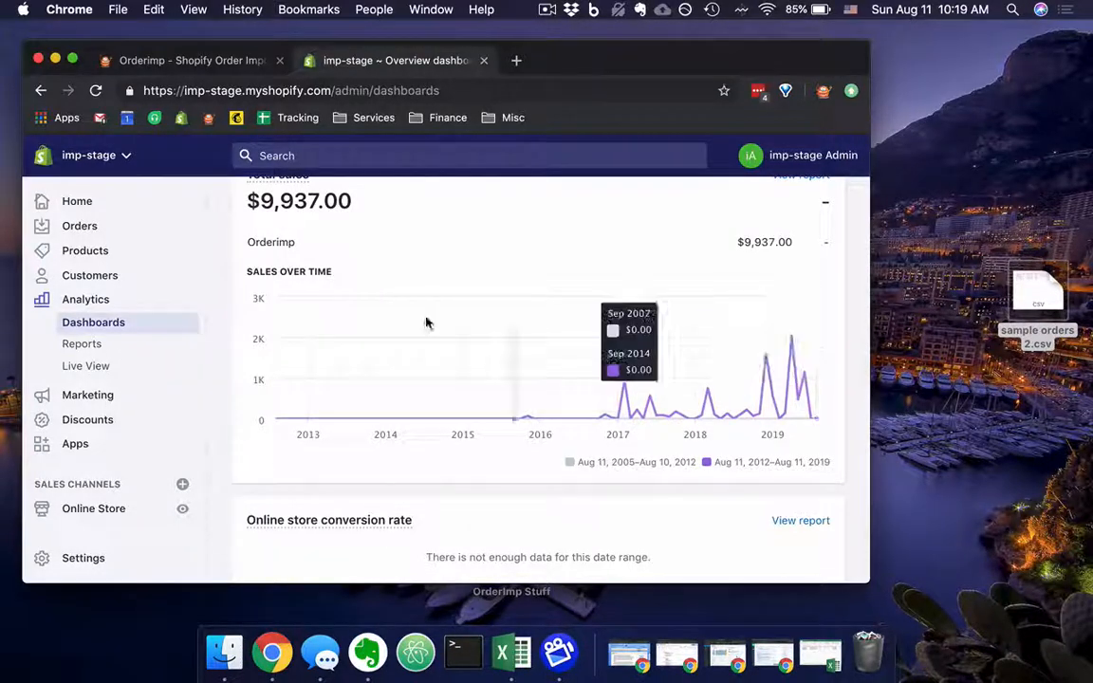
Switch back to Orderimp and open its dashboard to check the latest import activities.
{"action": "left_click", "coordinate": [150, 59]}
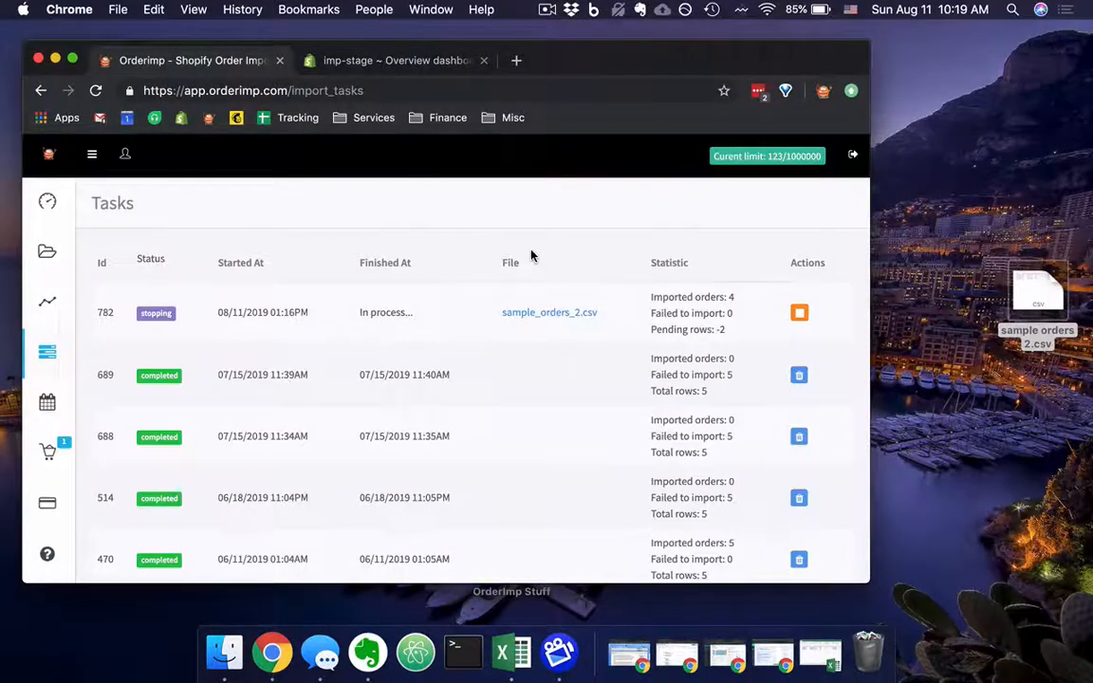
{"action": "left_click", "coordinate": [48, 202]}
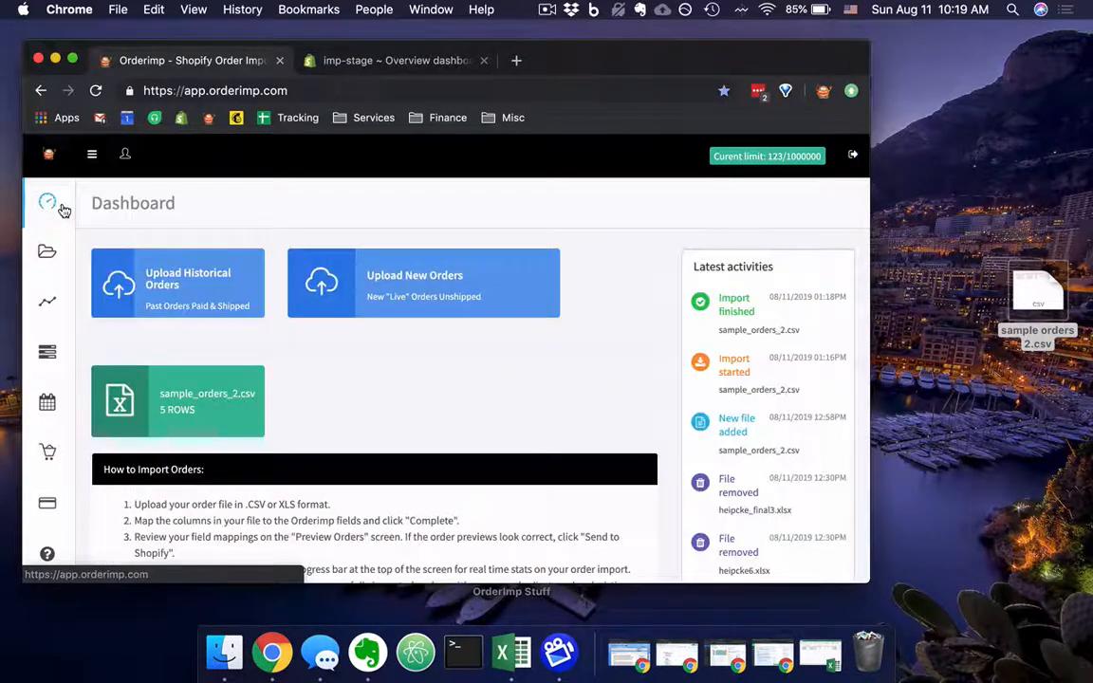